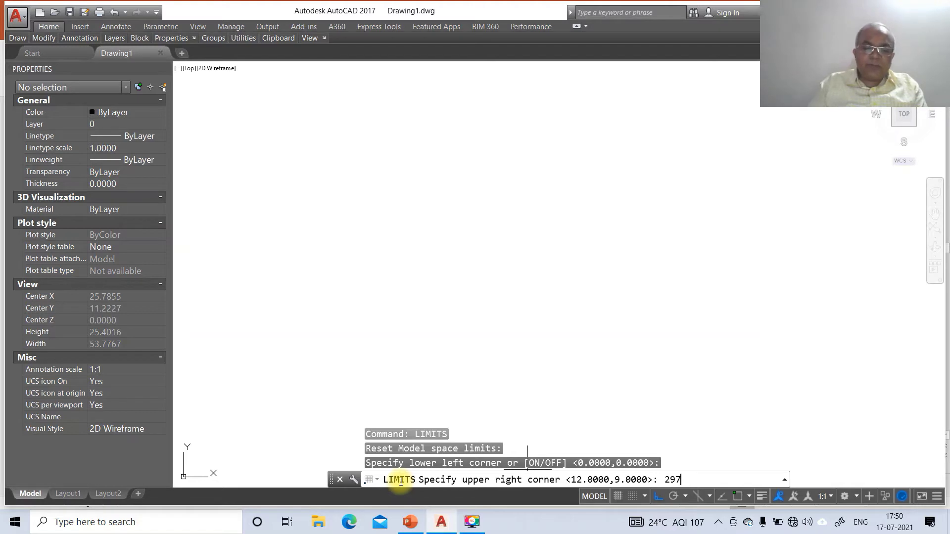
- Set the upper right corner of the drawing limits to 297,210 and zoom to the full limits
key(Return)
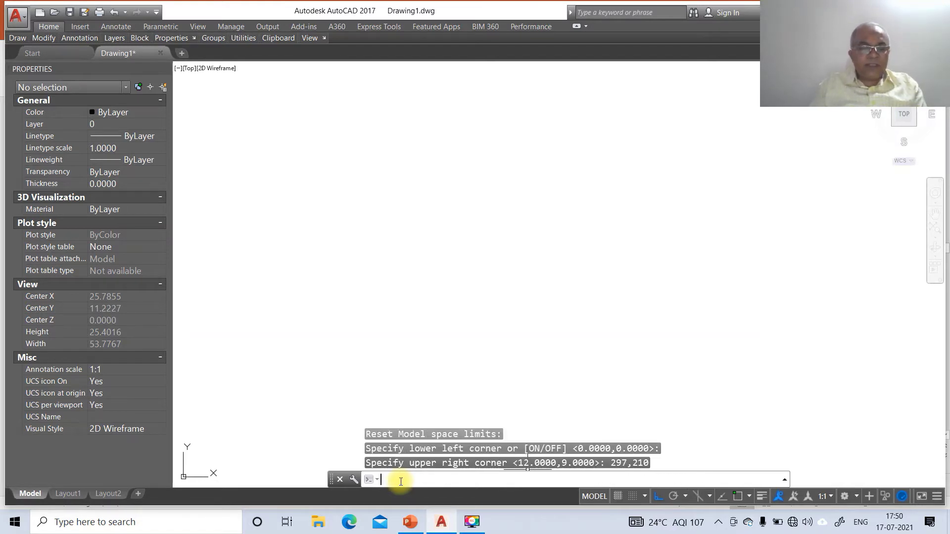
text(z)
key(Return)
text(a)
key(Return)
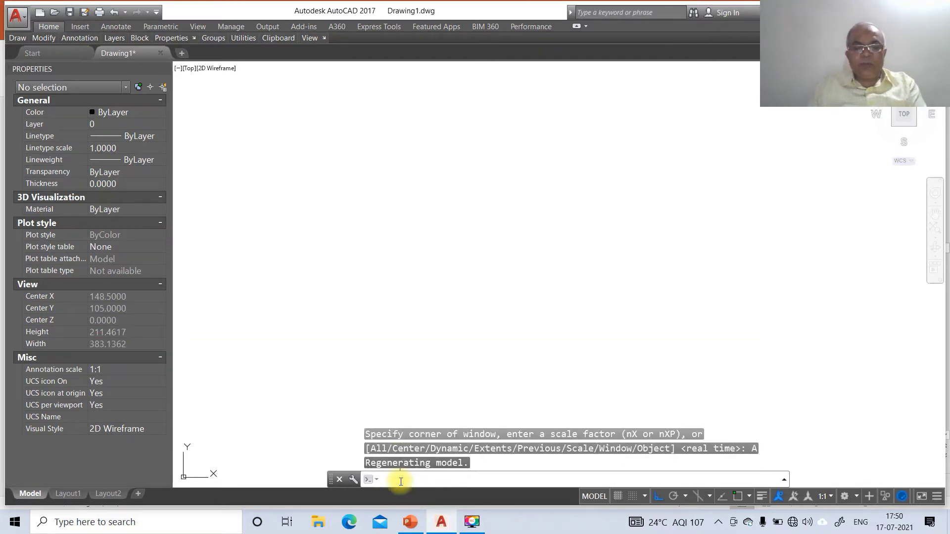
- Draw a long horizontal base line across the drawing and a vertical line about 165 units high up from its right end
text(L)
key(Return)
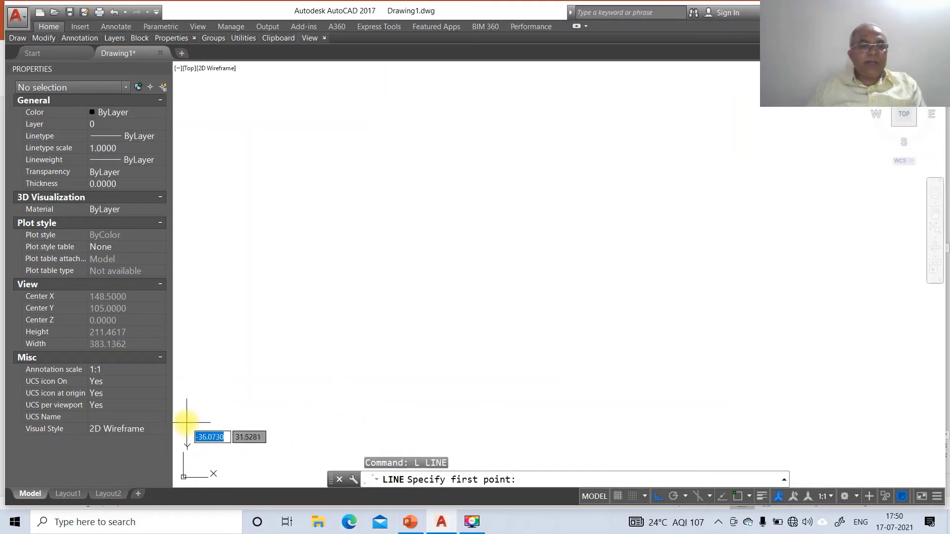
click(177, 409)
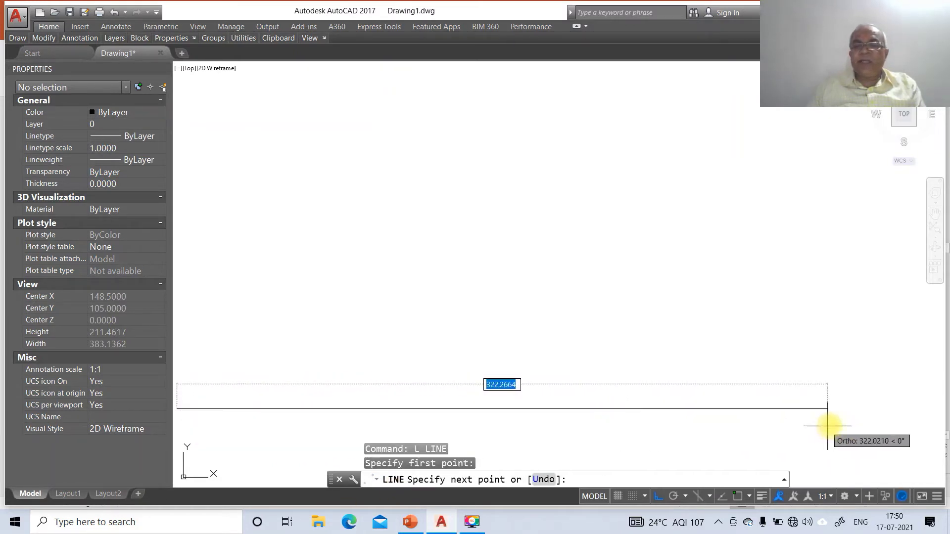
click(854, 423)
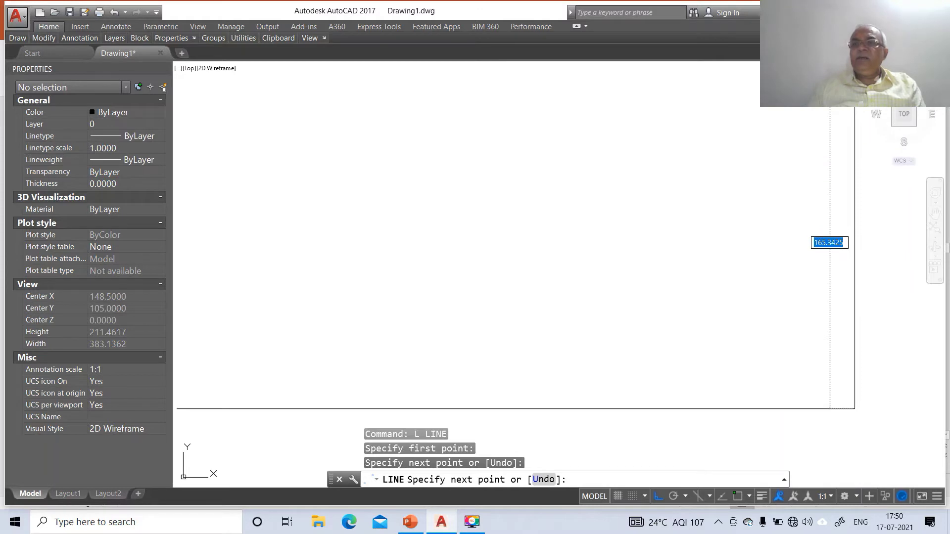
click(854, 72)
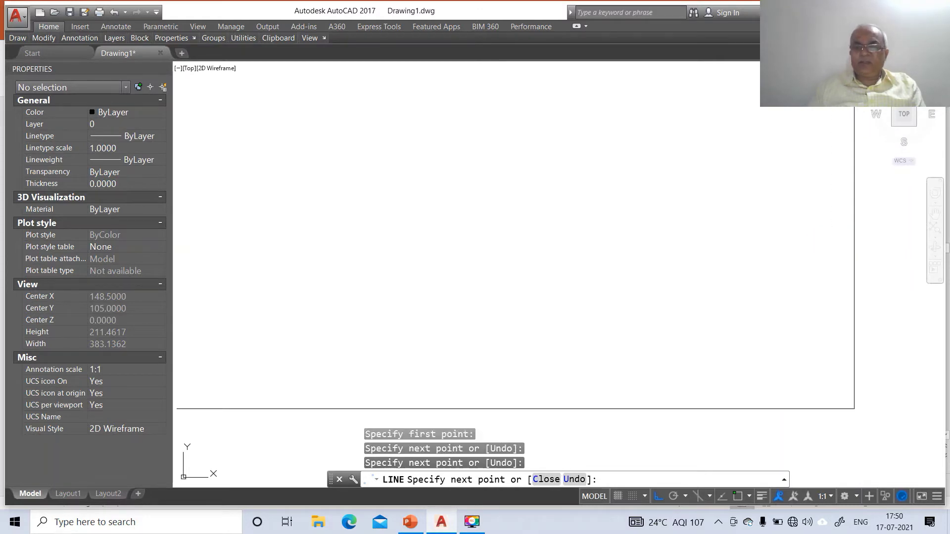
key(Return)
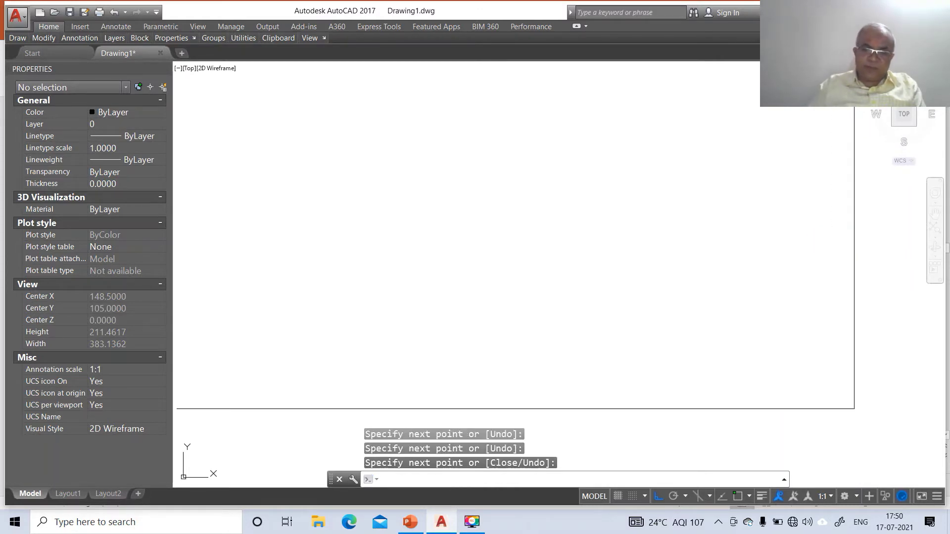
- Offset the vertical line 297 units to the left to form the sheet frame's left side
key(Return)
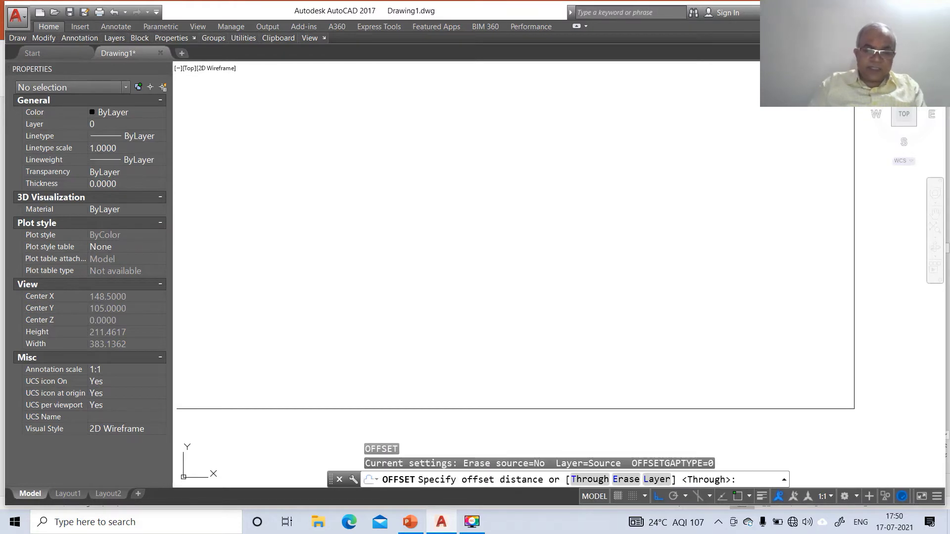
text(297)
key(Return)
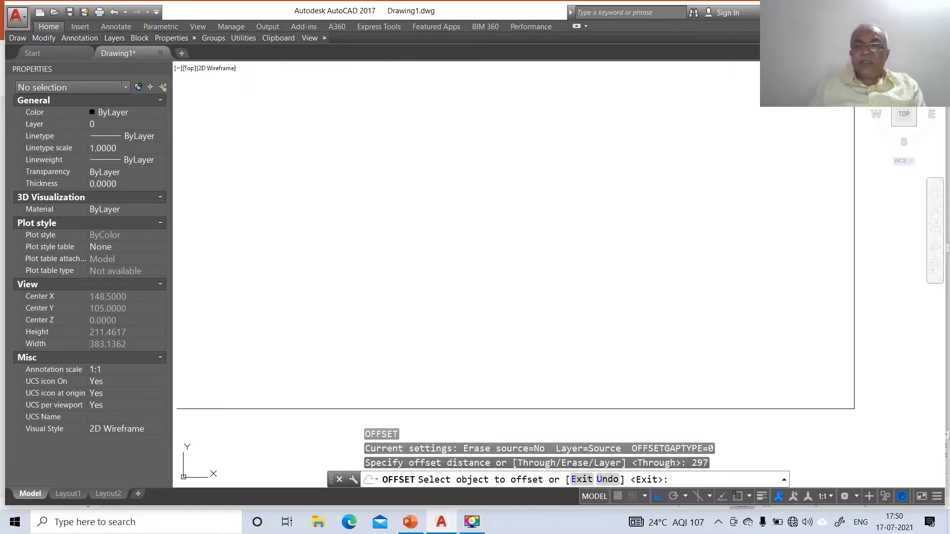
click(854, 157)
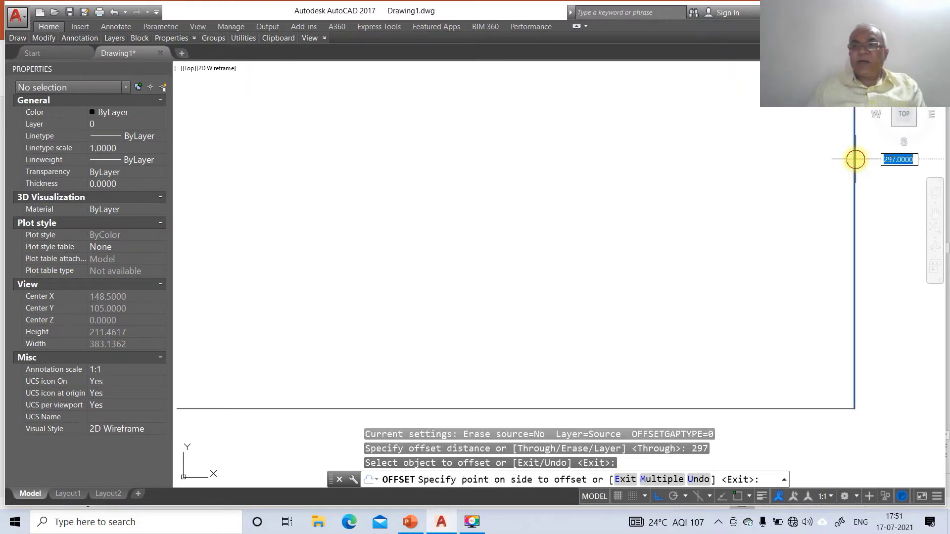
click(762, 171)
key(Return)
- Offset the horizontal base line 210 units upward to form the frame's top edge
key(Return)
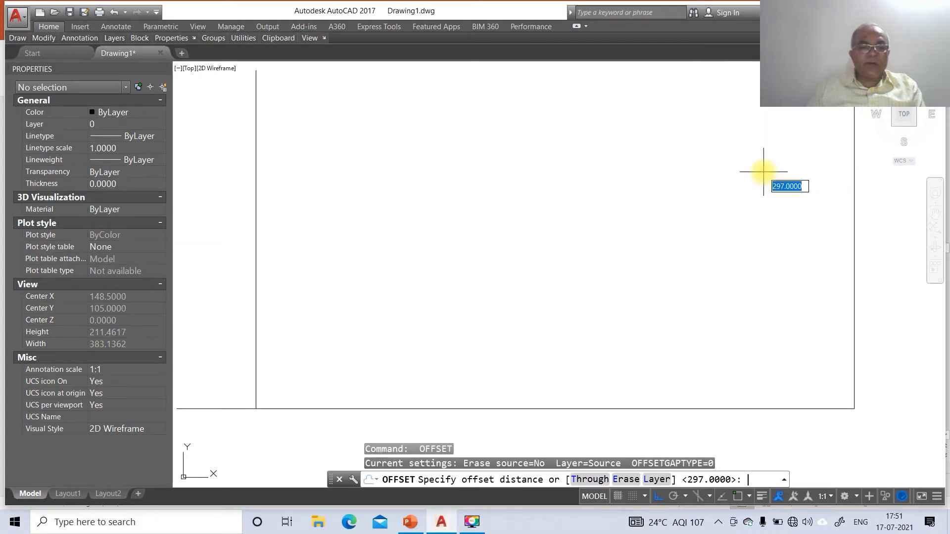
key(Return)
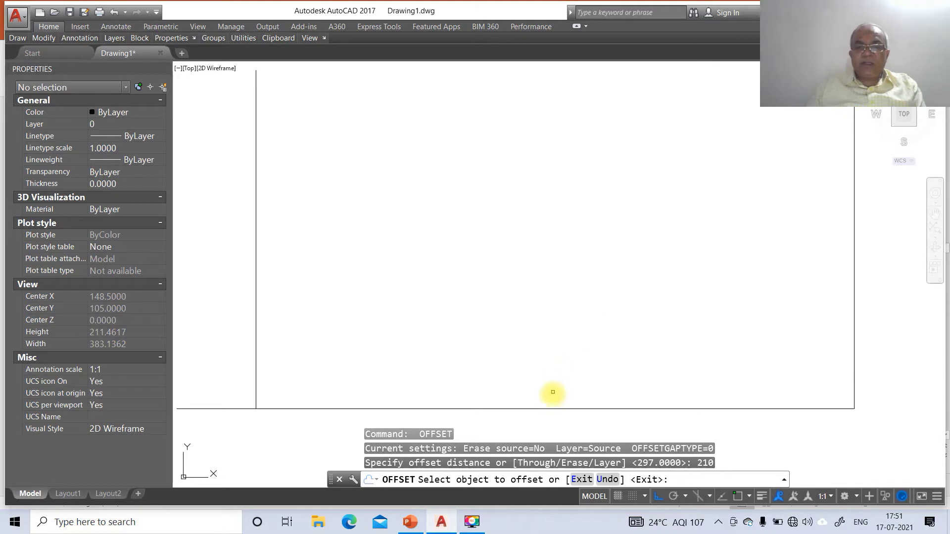
click(552, 408)
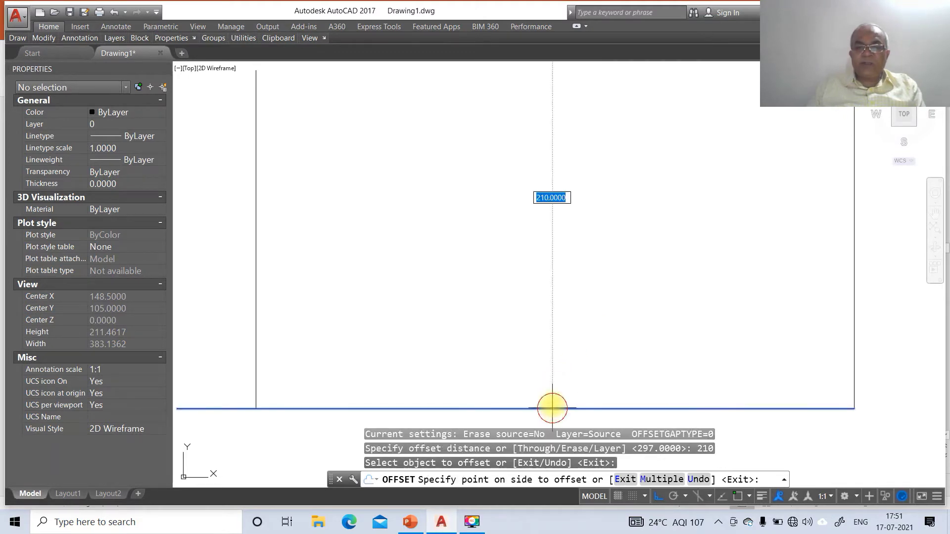
click(554, 383)
key(Return)
- Close the frame's top-left corner with a zero-radius fillet between the left vertical line and the top line
text(z)
key(Return)
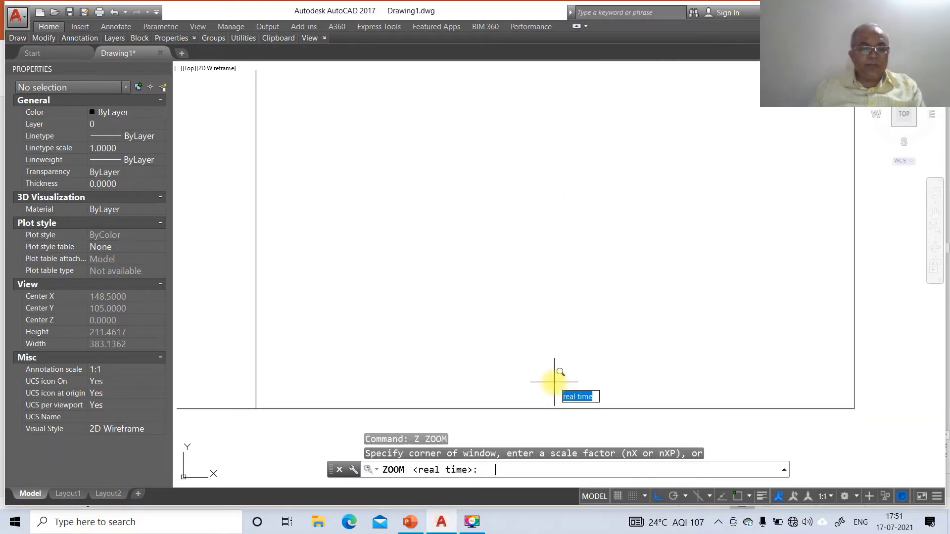
drag(554, 381, 560, 372)
key(Escape)
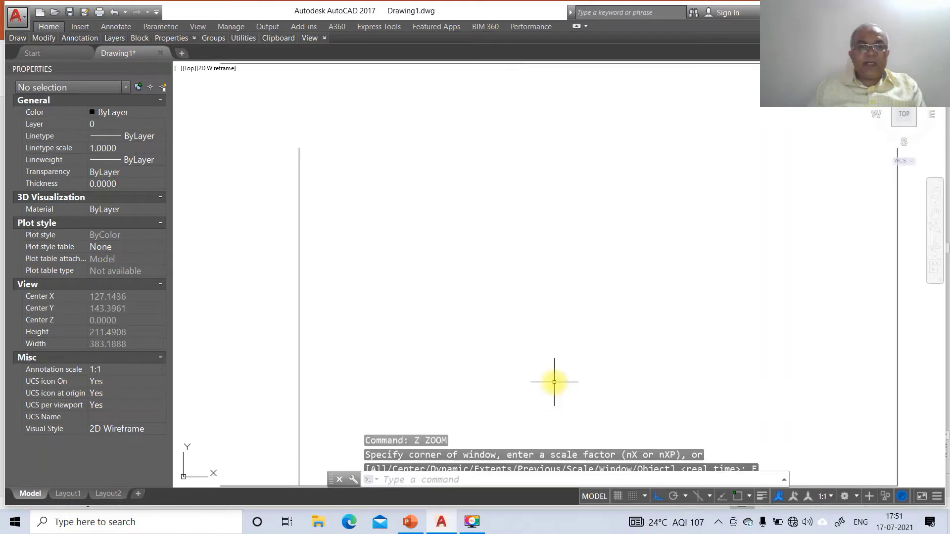
key(Return)
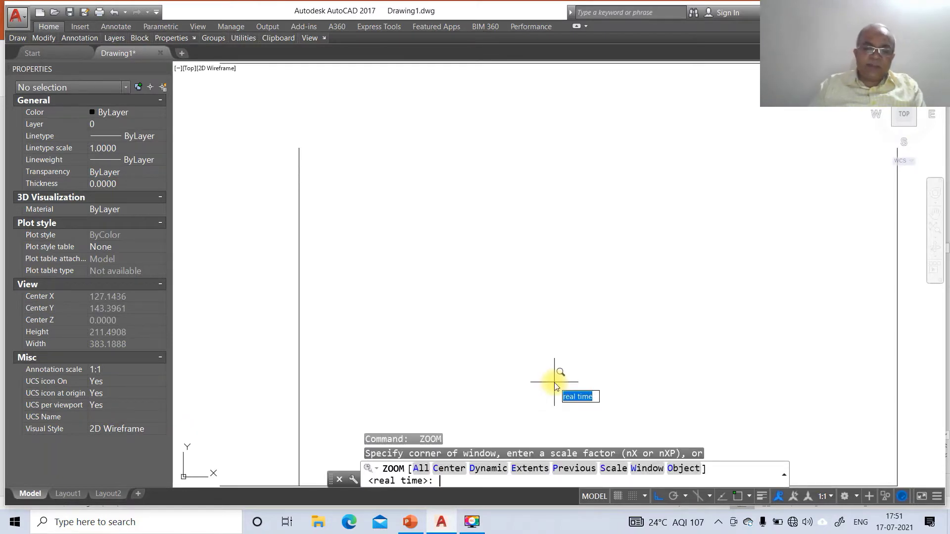
text(.6X)
key(Return)
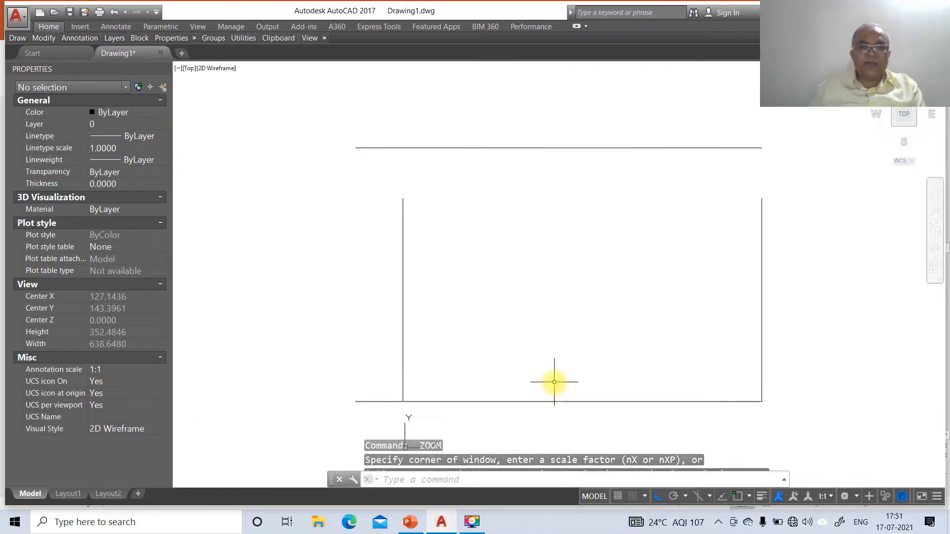
text(F)
key(Return)
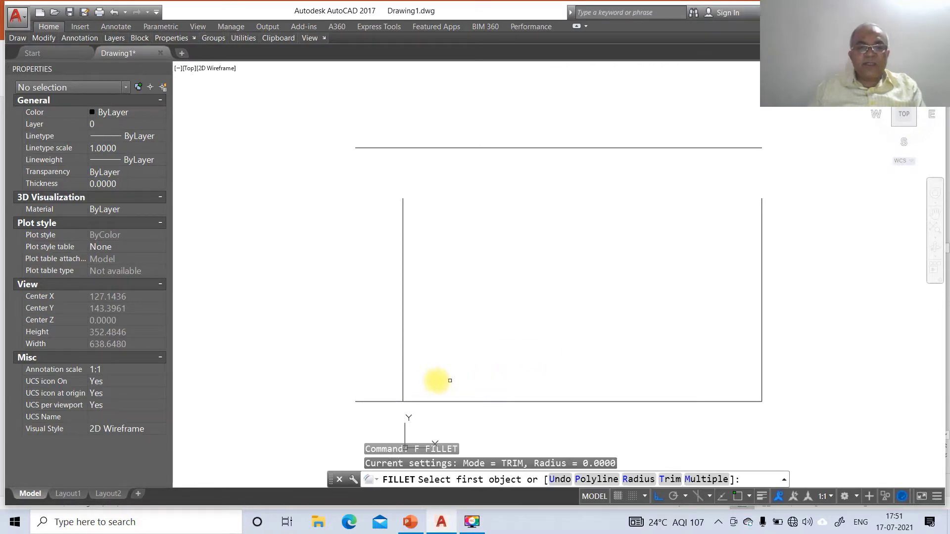
click(403, 382)
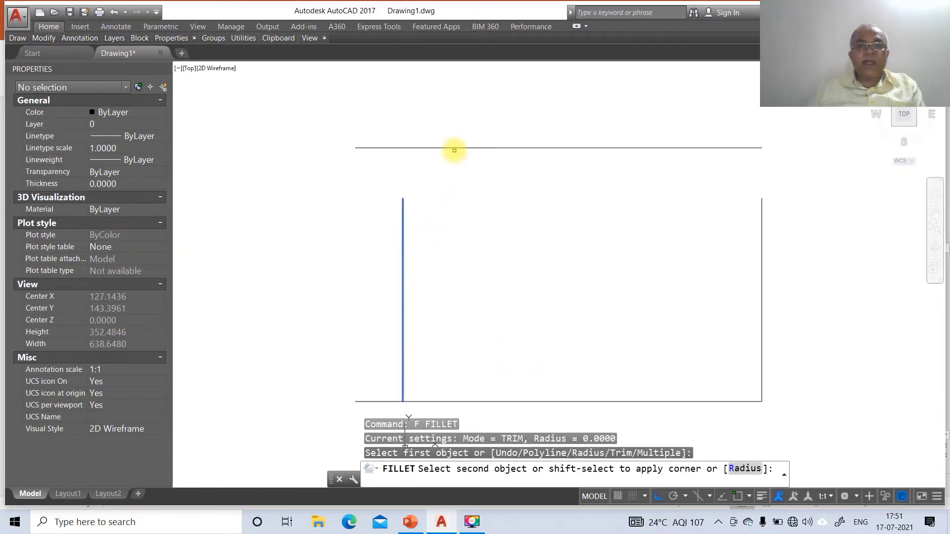
click(454, 147)
- Close the frame's top-right corner and trim the overhang at its bottom-left corner with zero-radius fillets
key(Return)
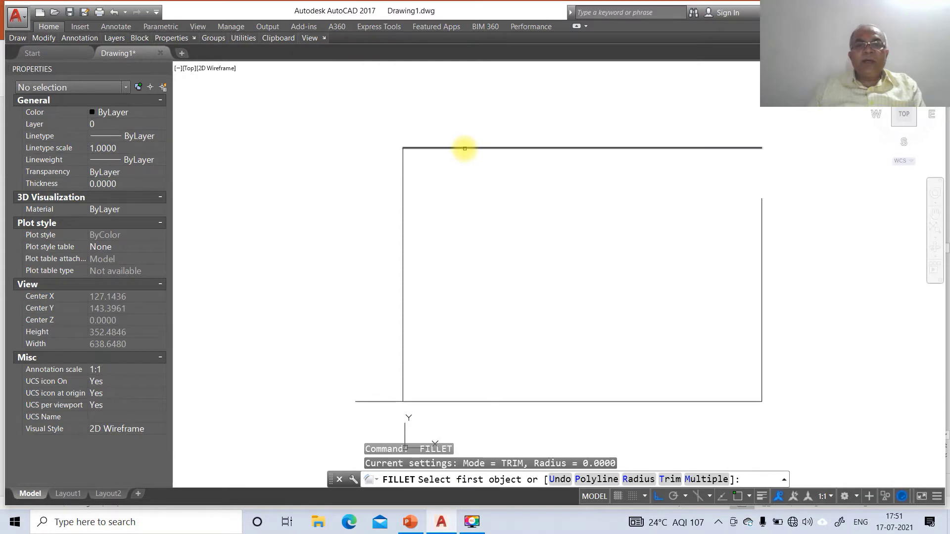
click(464, 148)
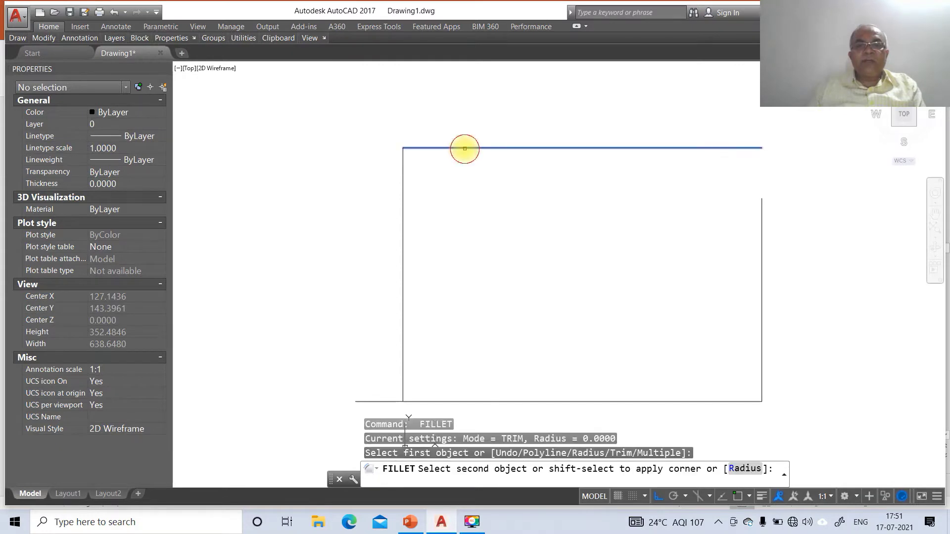
click(755, 202)
key(Return)
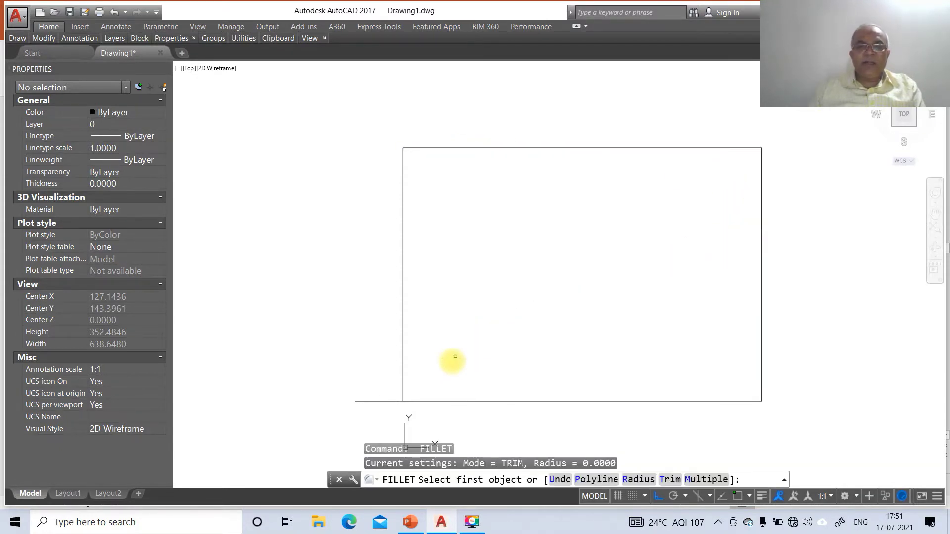
click(402, 387)
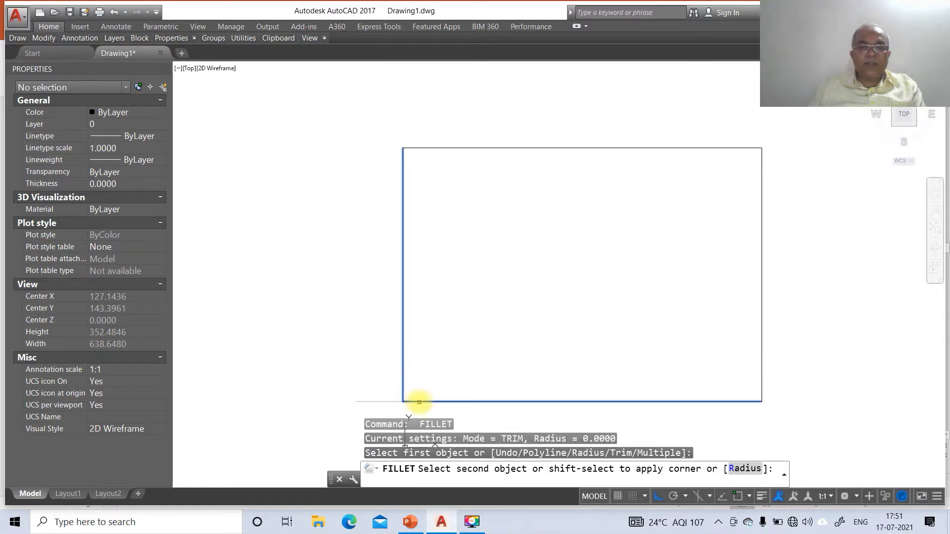
click(418, 402)
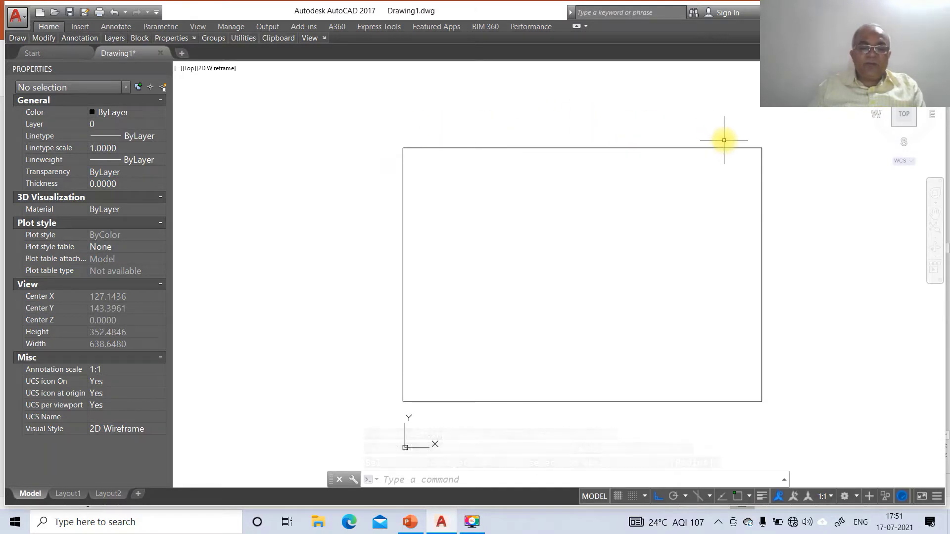
- Create a new layer named XY in the layer manager
text(LA)
key(Return)
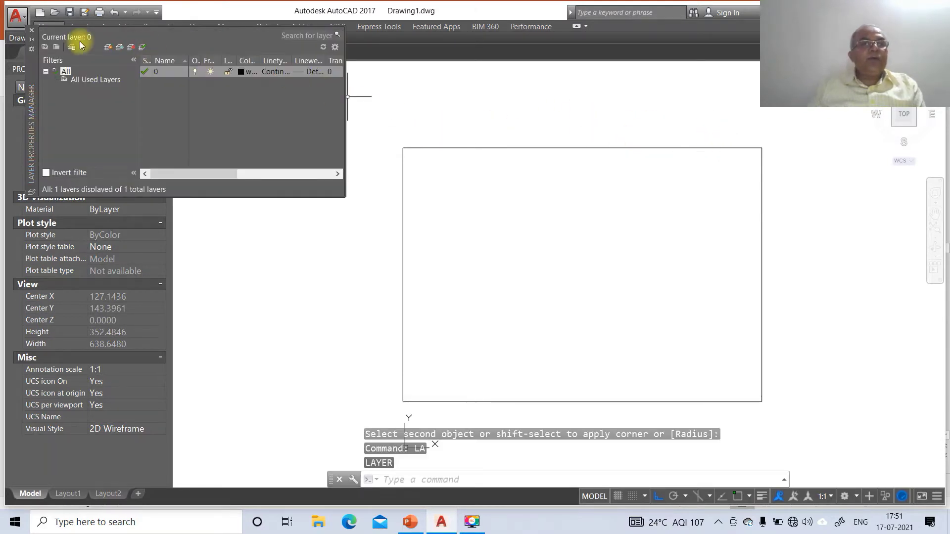
click(108, 47)
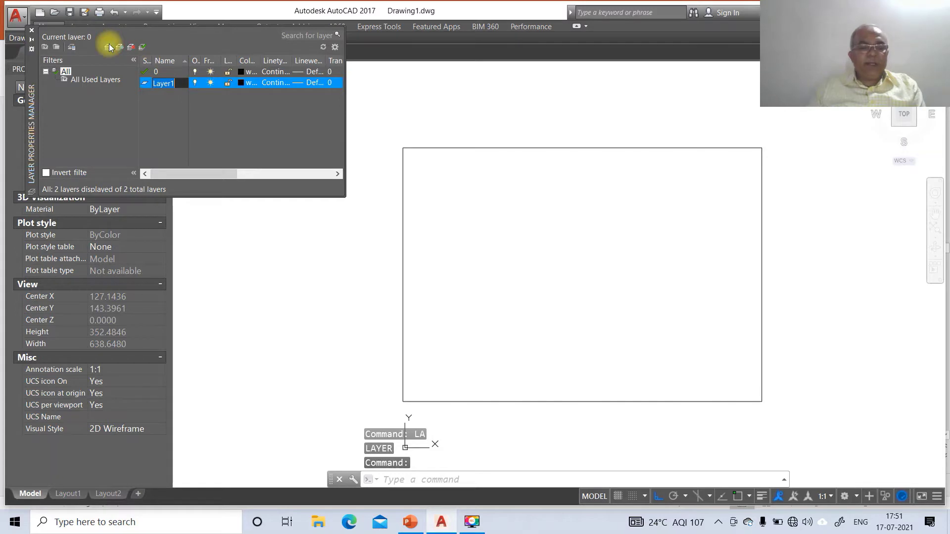
text(XY)
key(Return)
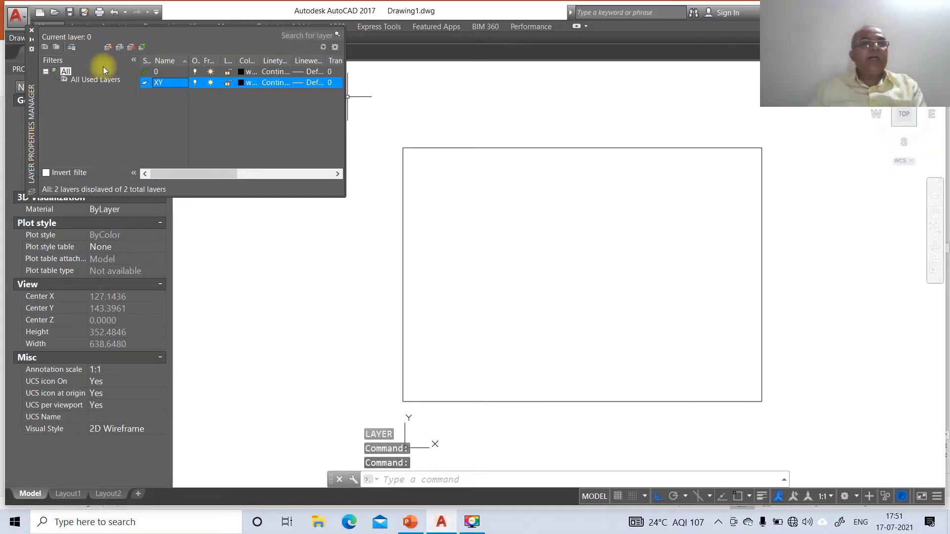
- Add two more layers and name the last one V
click(108, 47)
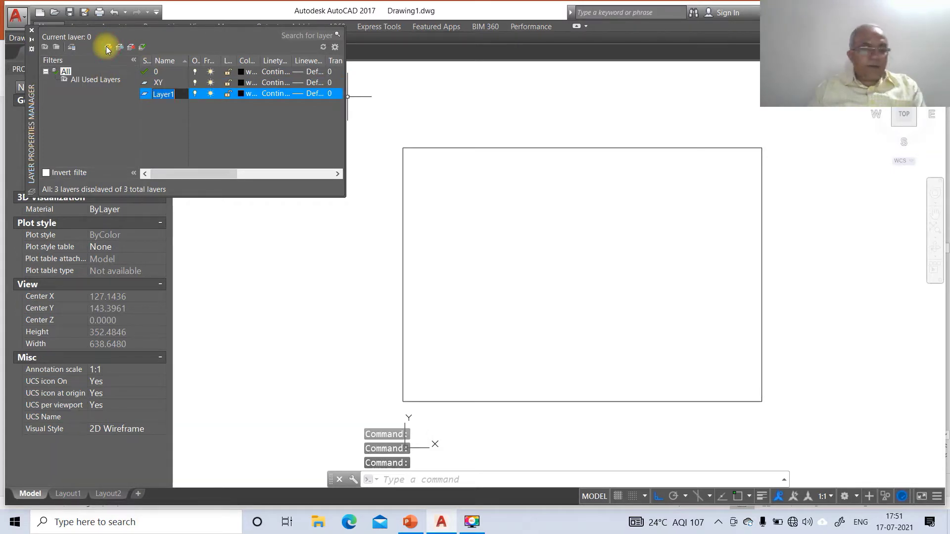
click(108, 47)
text(V)
key(Return)
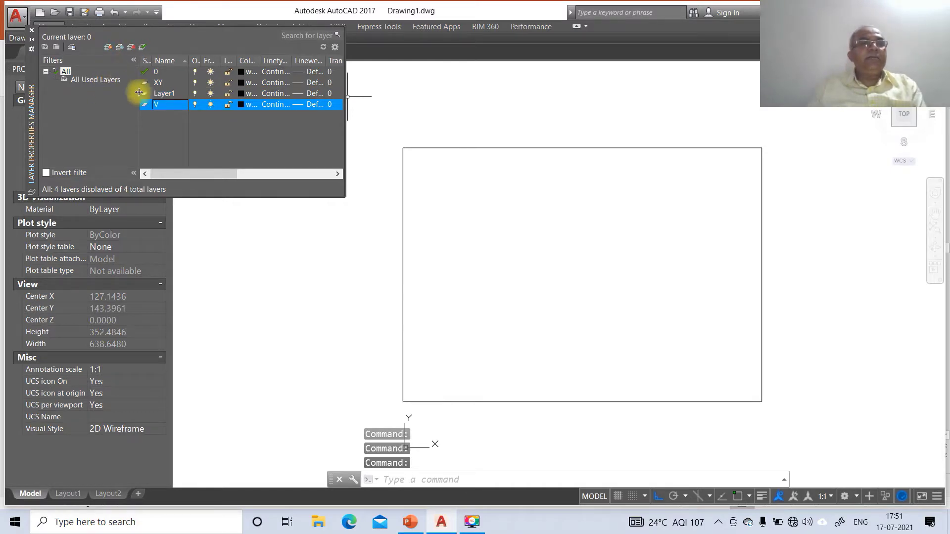
- Delete the surplus layer Layer1
ctrl+click(160, 95)
click(160, 95)
right_click(160, 95)
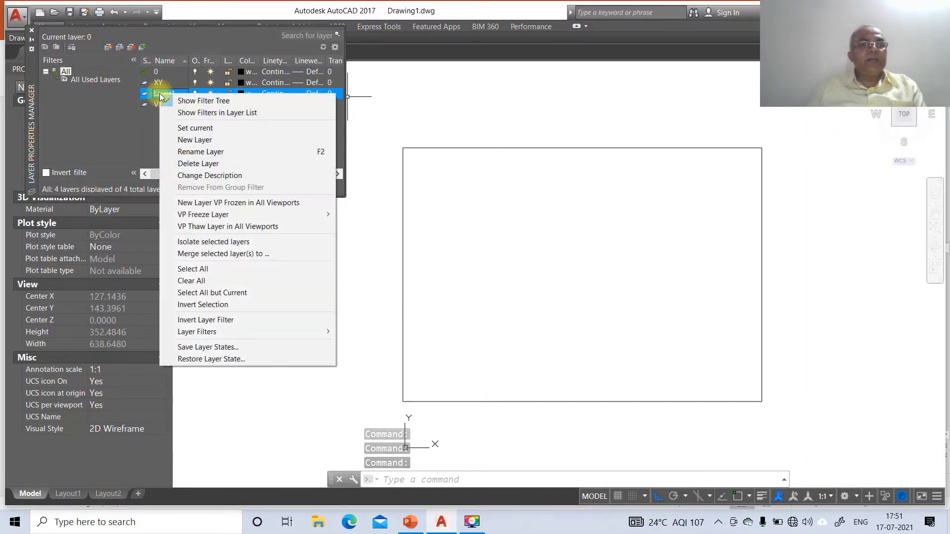
click(183, 164)
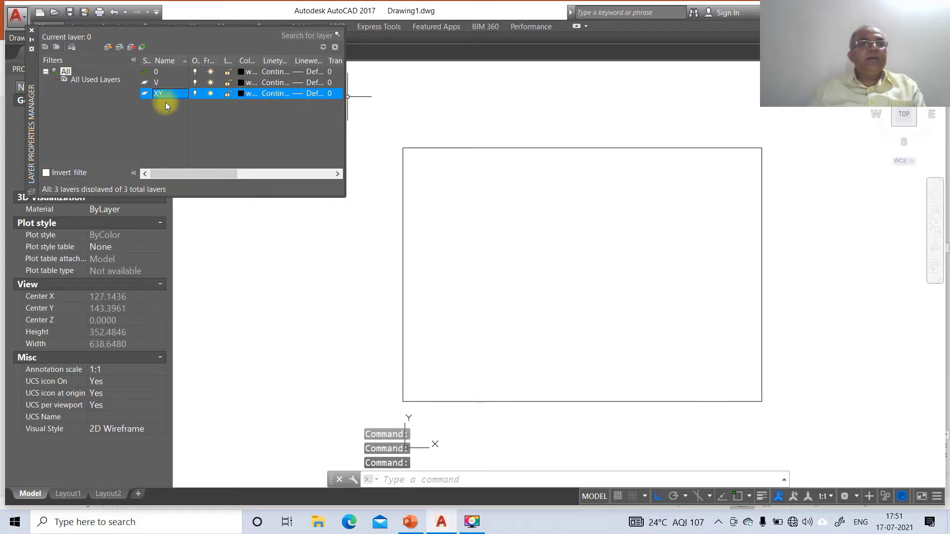
- Rename layer V to FV
click(148, 83)
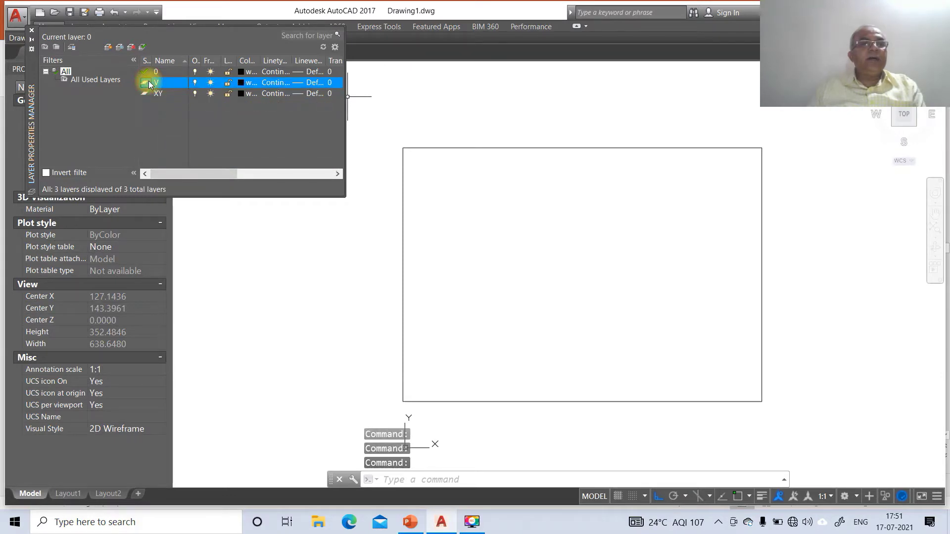
right_click(149, 84)
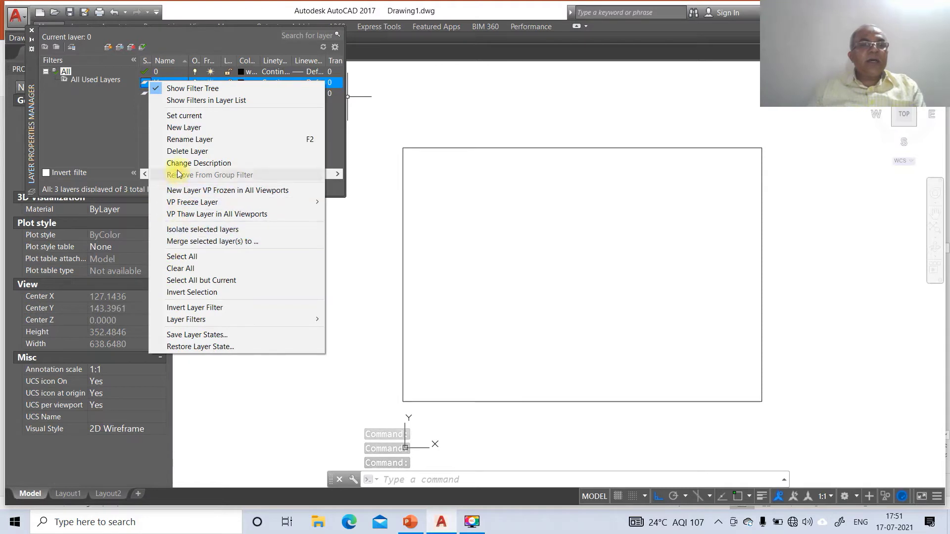
click(177, 139)
text(FV)
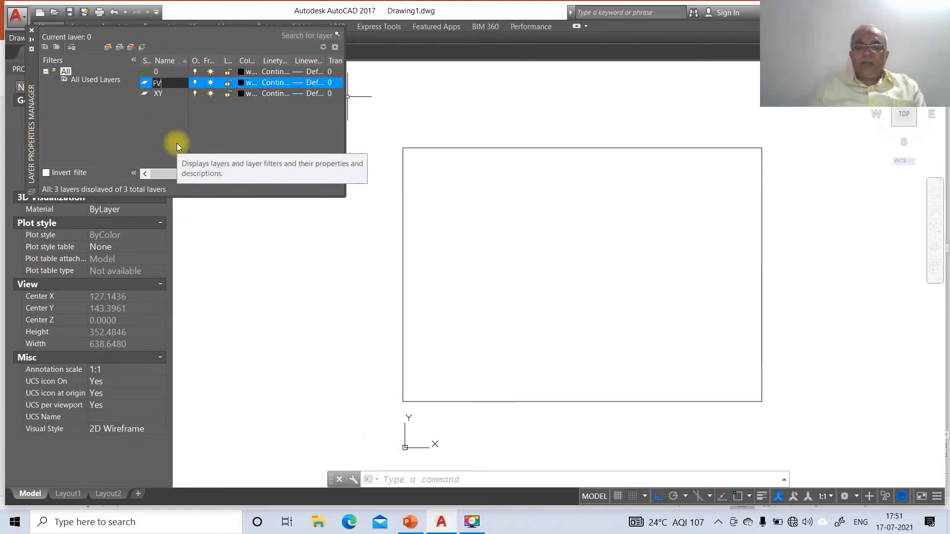
key(Return)
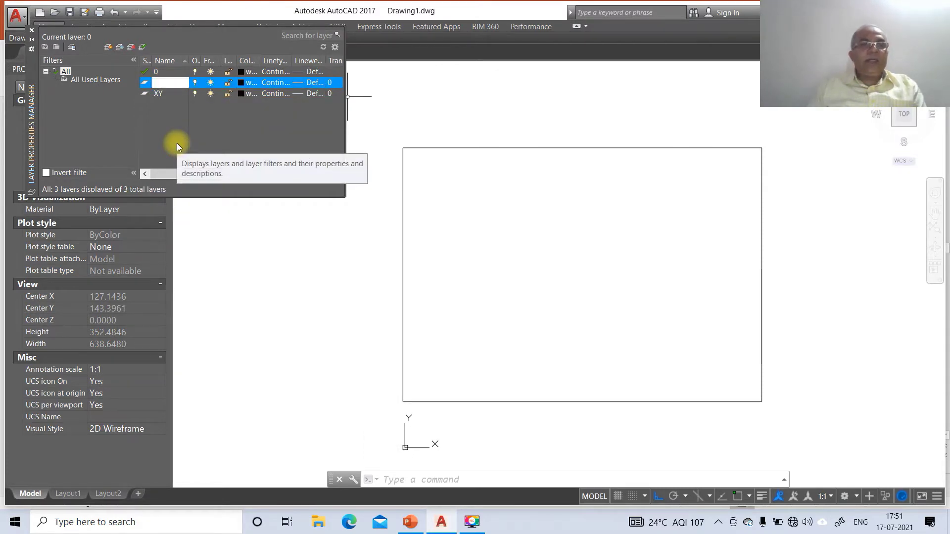
- Add three new layers in the layer manager and name them TV, TL and LOCUS
click(109, 48)
text(TV)
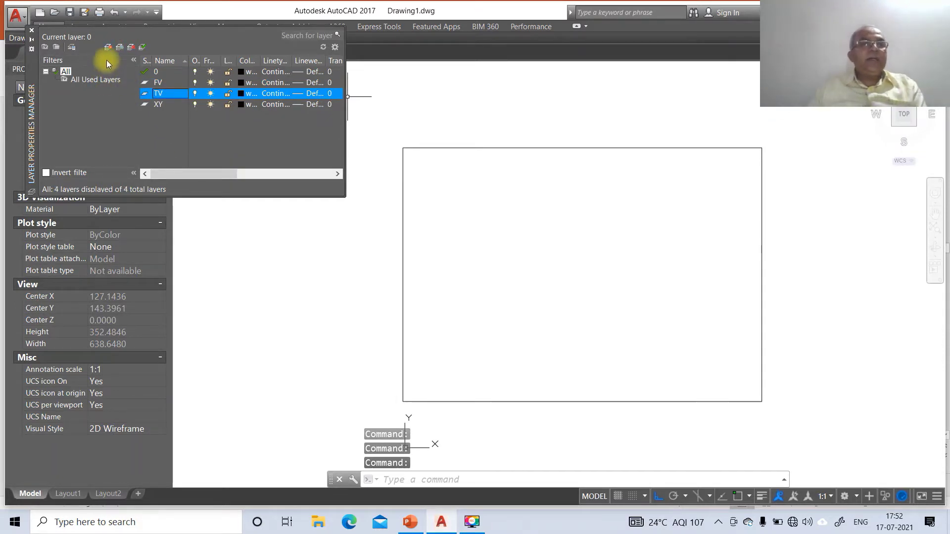
click(109, 47)
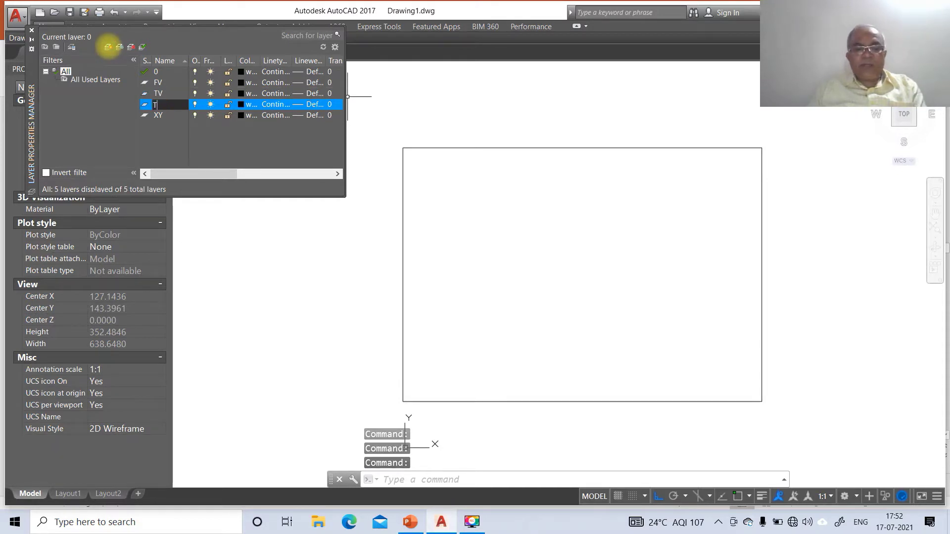
key(Return)
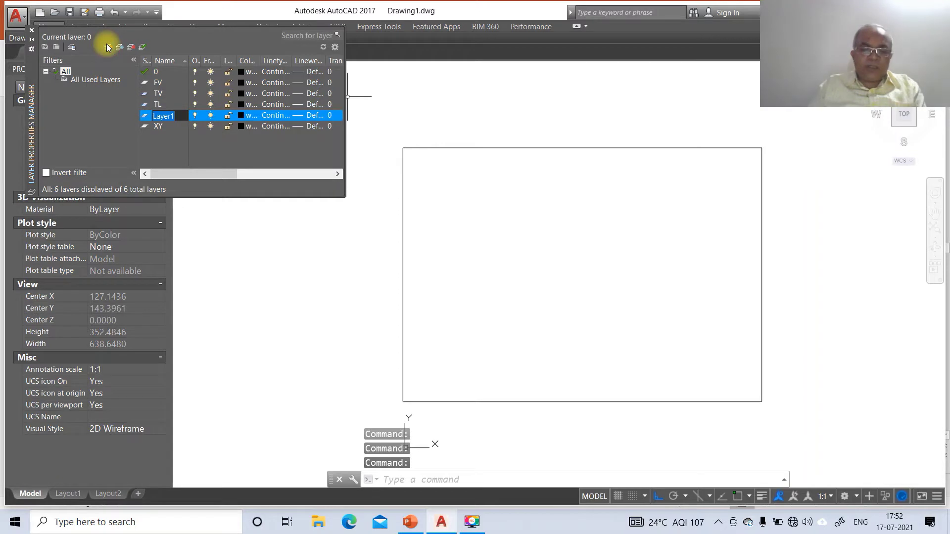
text(LOCUS)
key(Return)
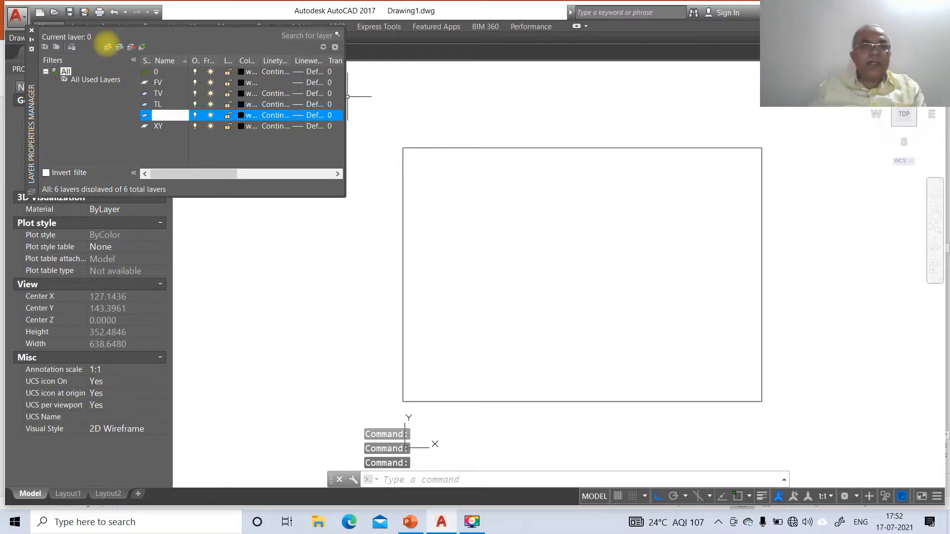
- Set the lineweight of layer 0 to 0.05 mm
click(317, 74)
click(465, 209)
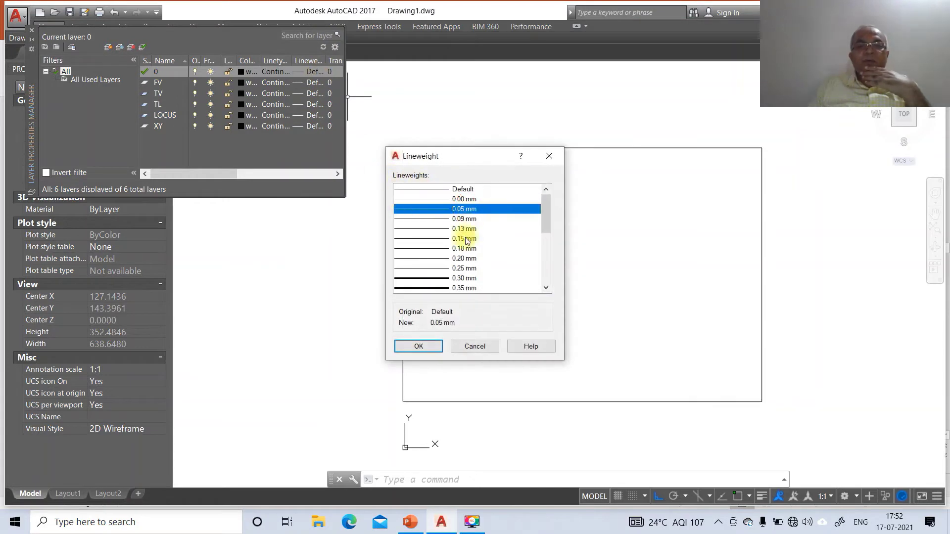
click(428, 346)
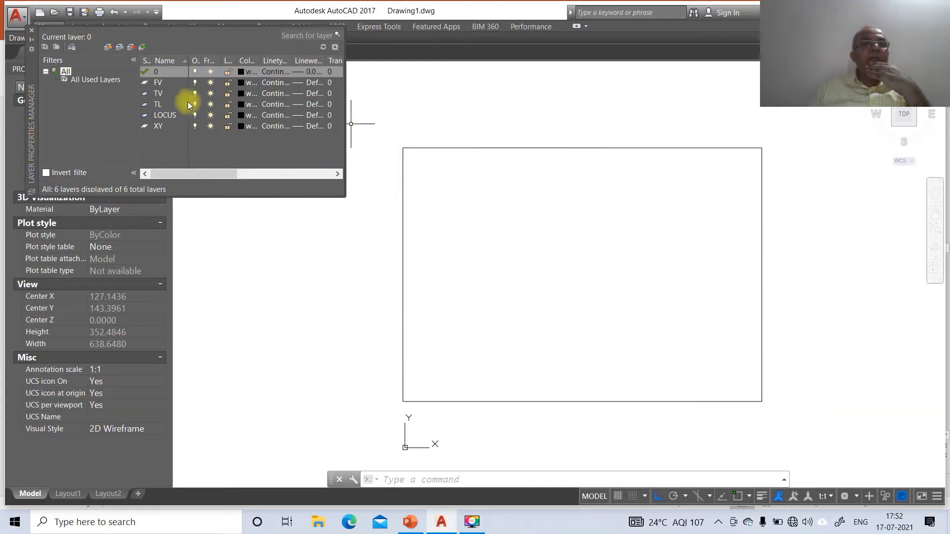
- Set the lineweight of layers FV and TV to 0.50 mm
click(310, 83)
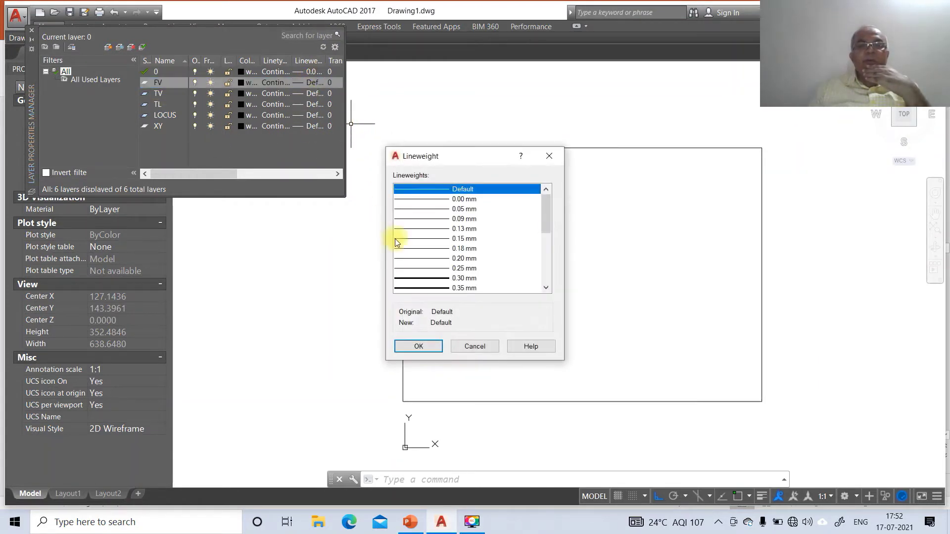
scroll(451, 280, down, 2)
click(460, 249)
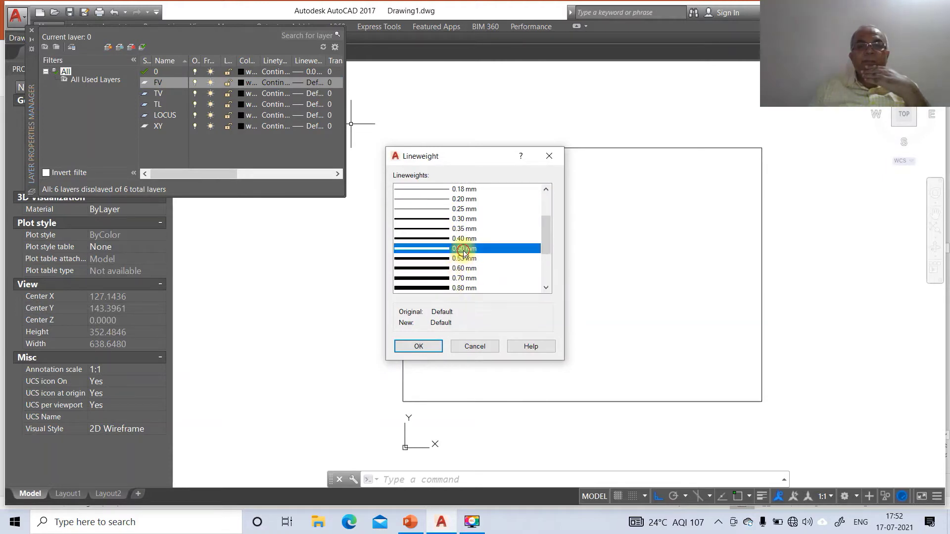
click(429, 344)
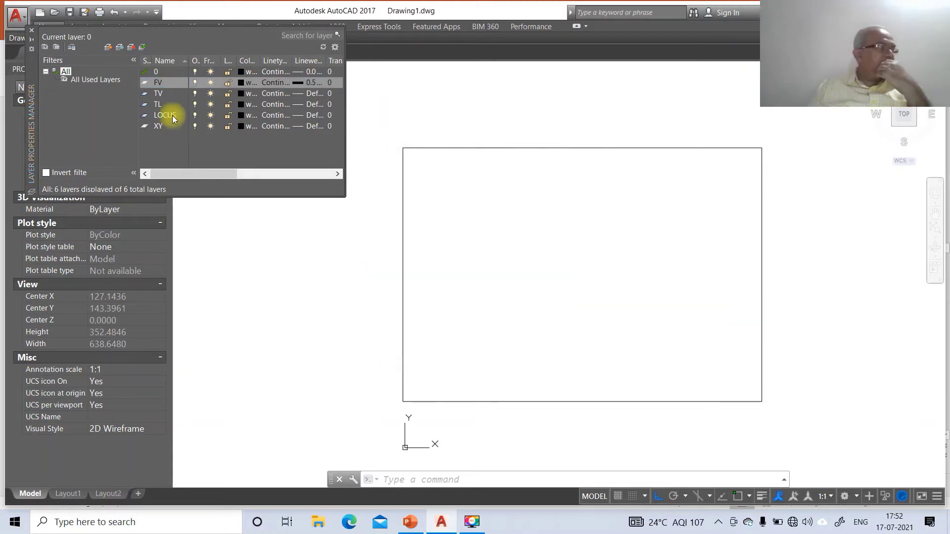
click(305, 94)
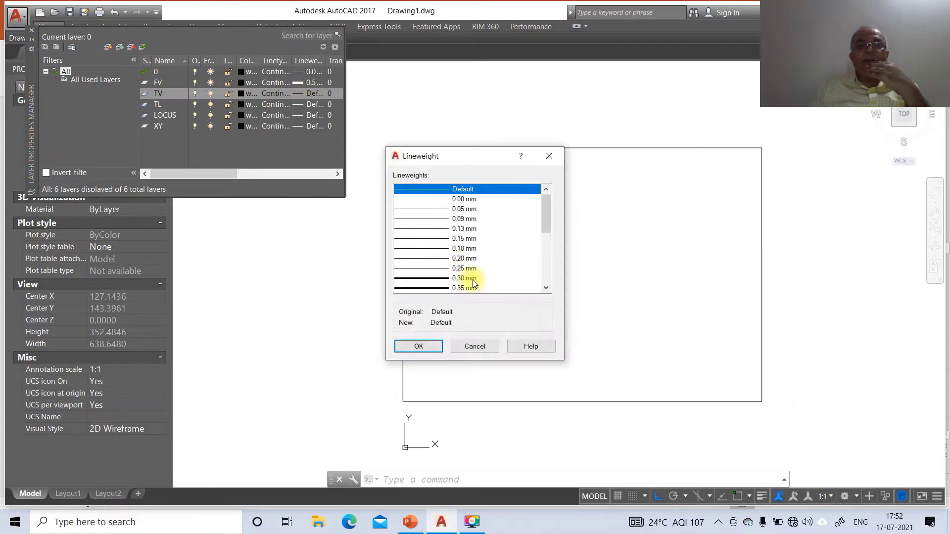
scroll(474, 283, down, 2)
click(462, 249)
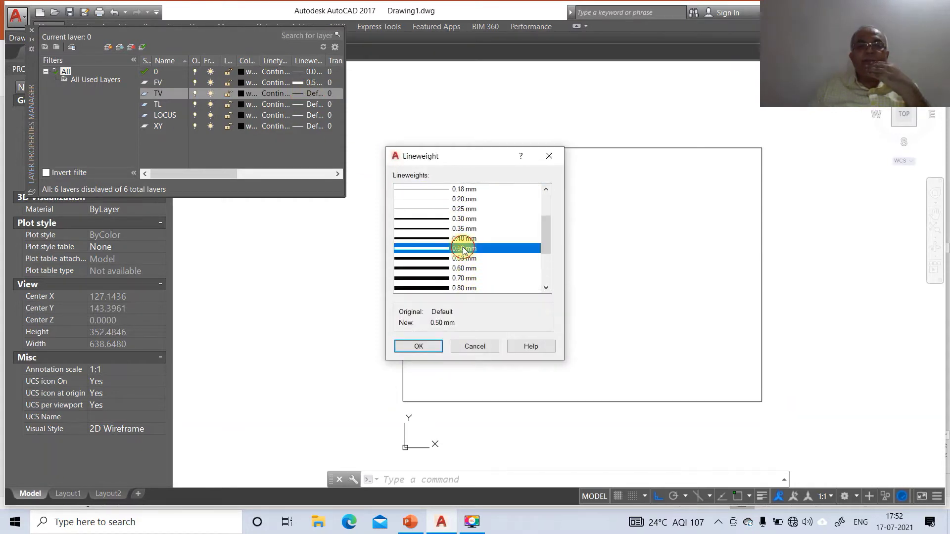
click(418, 346)
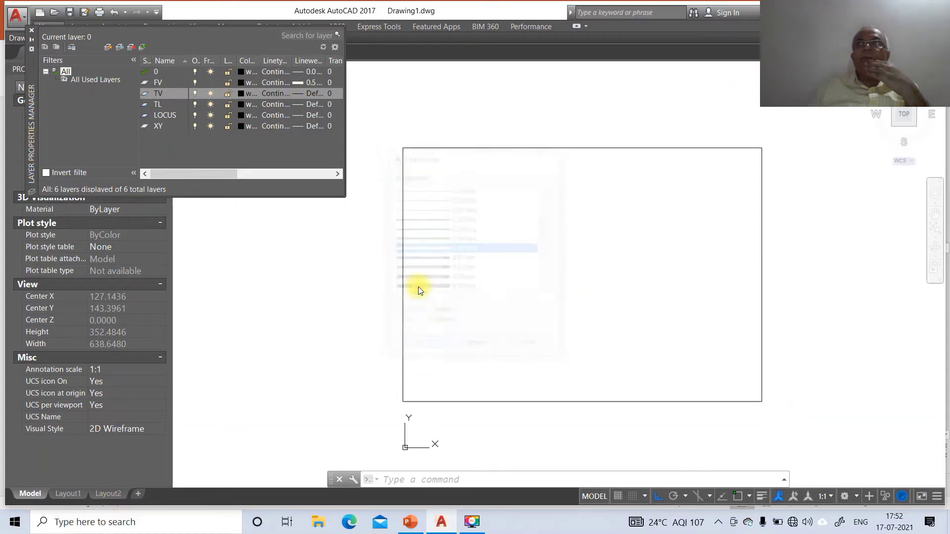
- Set the lineweight of layer TL to 0.30 mm and of layer LOCUS to 0.05 mm
click(308, 104)
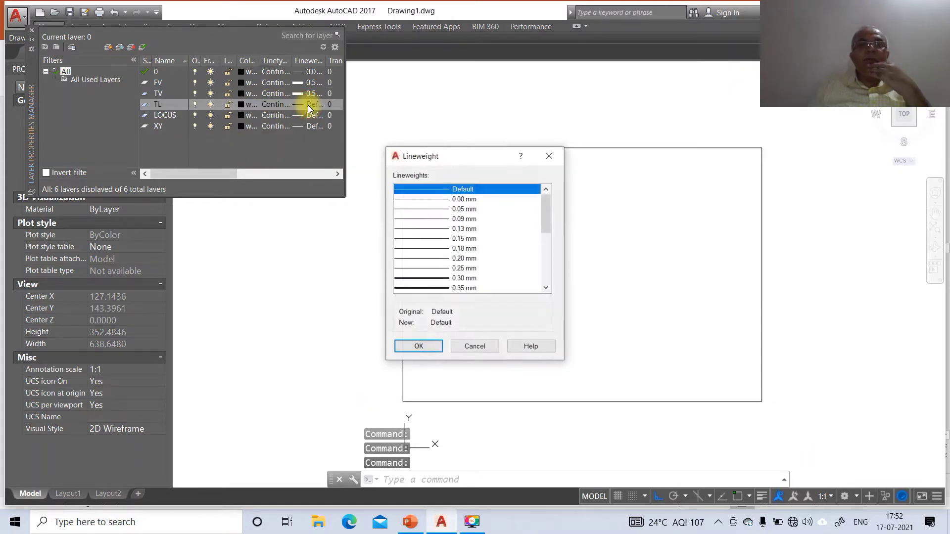
click(451, 278)
click(419, 345)
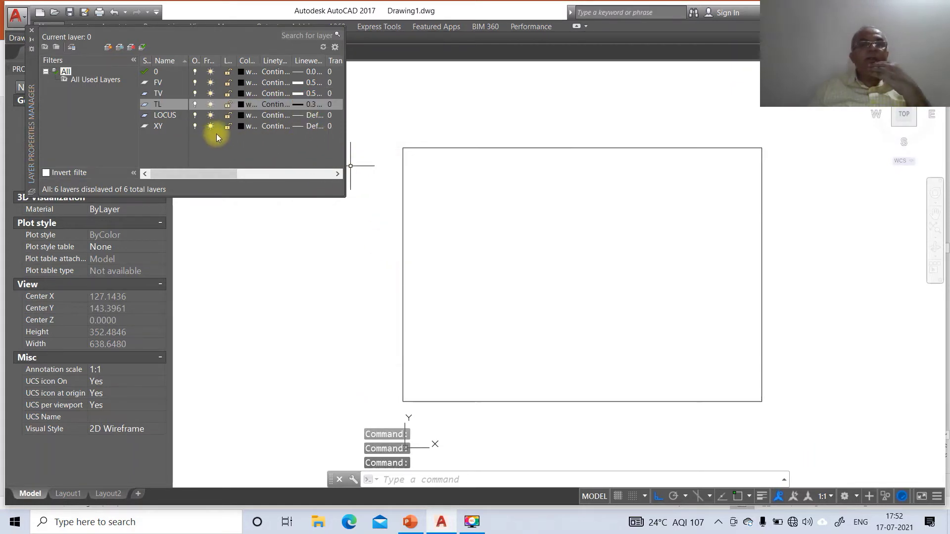
click(301, 117)
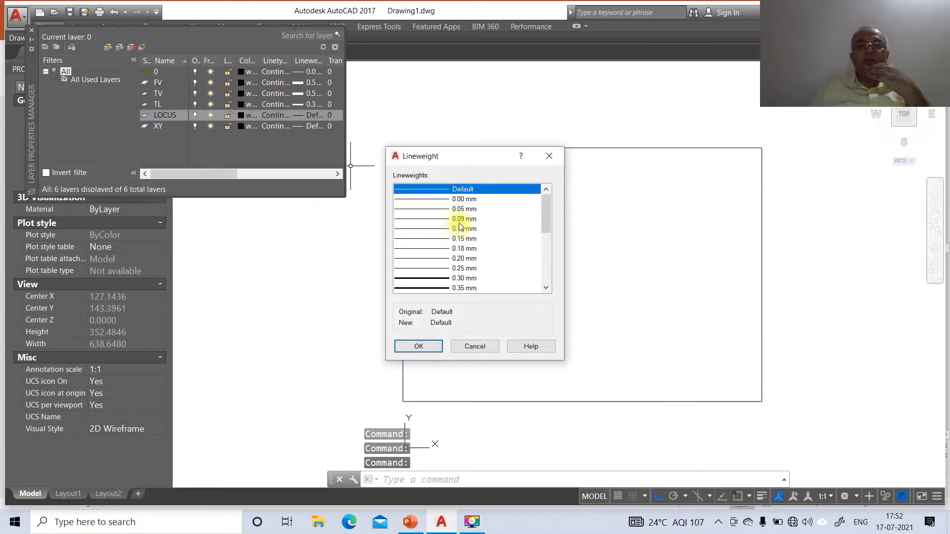
click(461, 209)
click(419, 345)
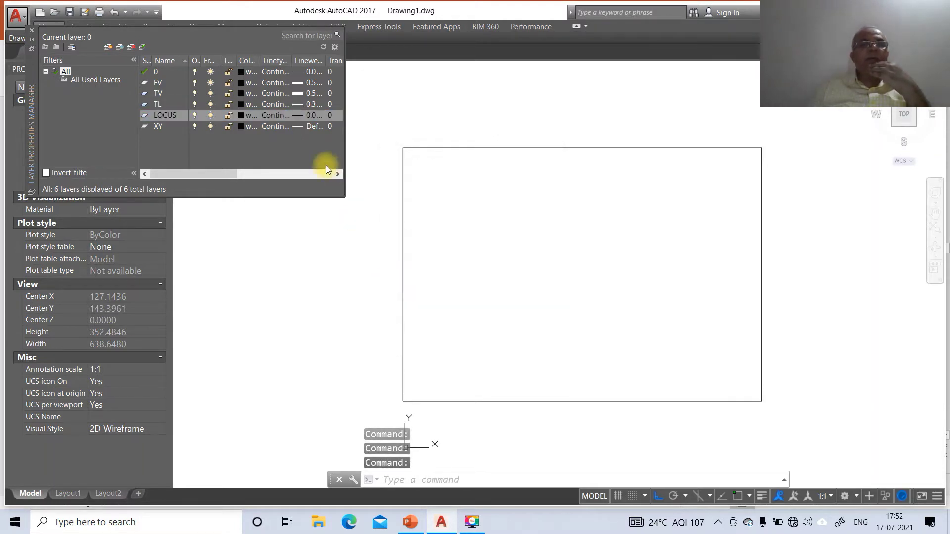
- Set the lineweight of layer XY to 0.13 mm
click(307, 127)
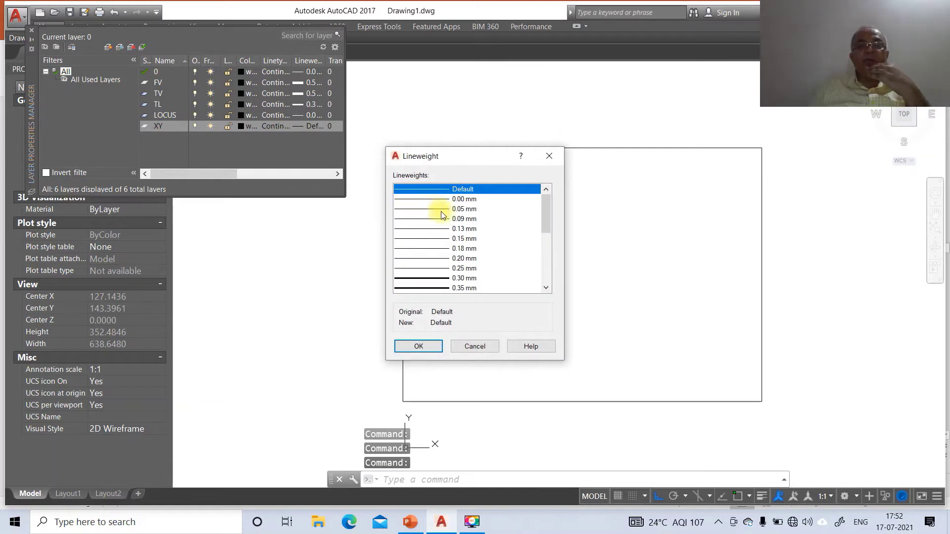
click(459, 229)
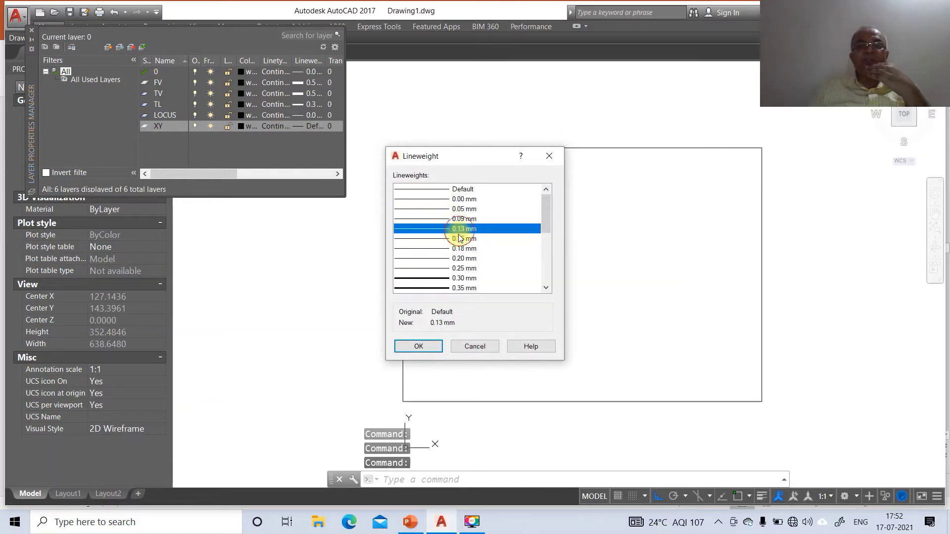
click(424, 346)
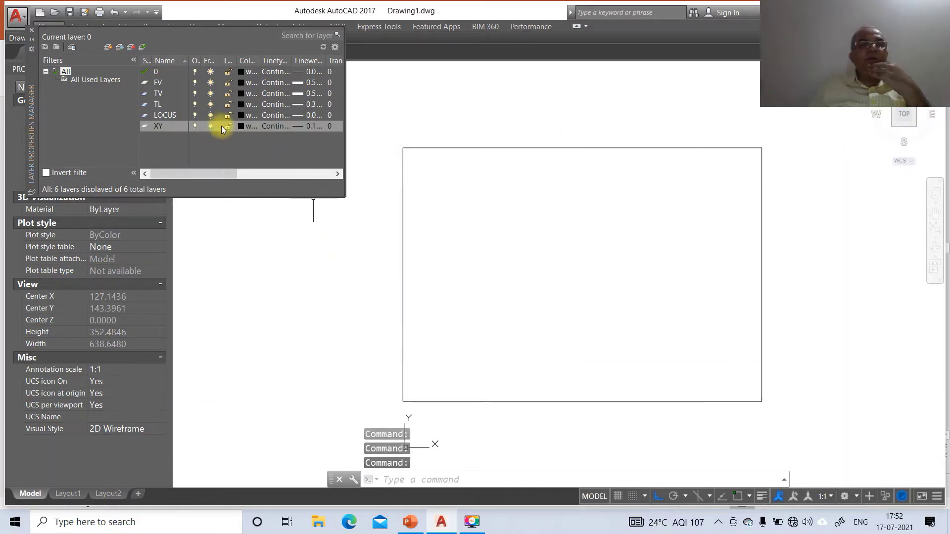
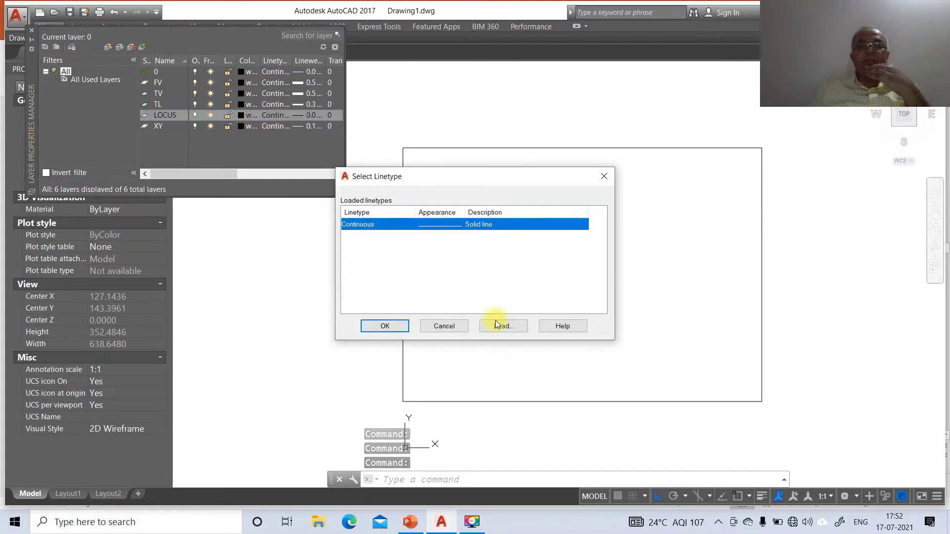
- Load the DASHDOT linetype from acad.lin and assign it to layer LOCUS
click(375, 247)
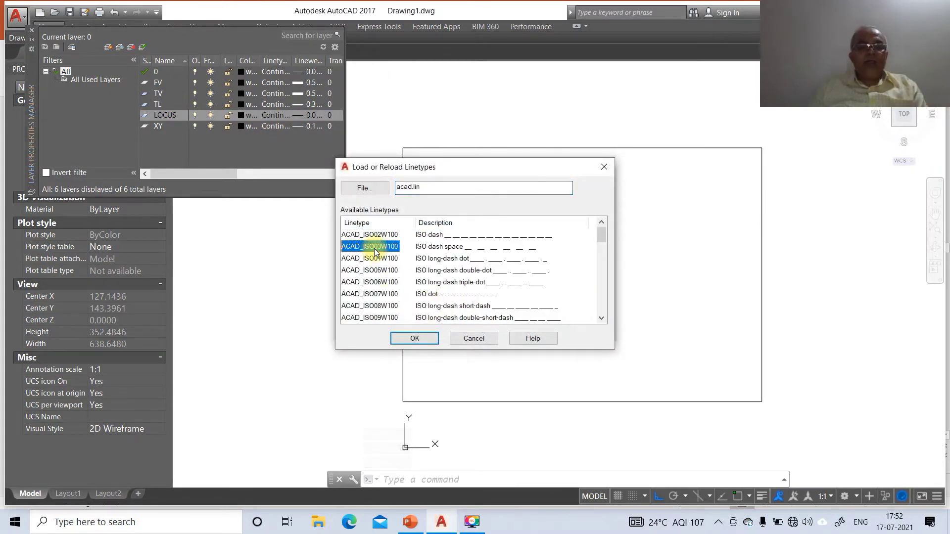
key(d)
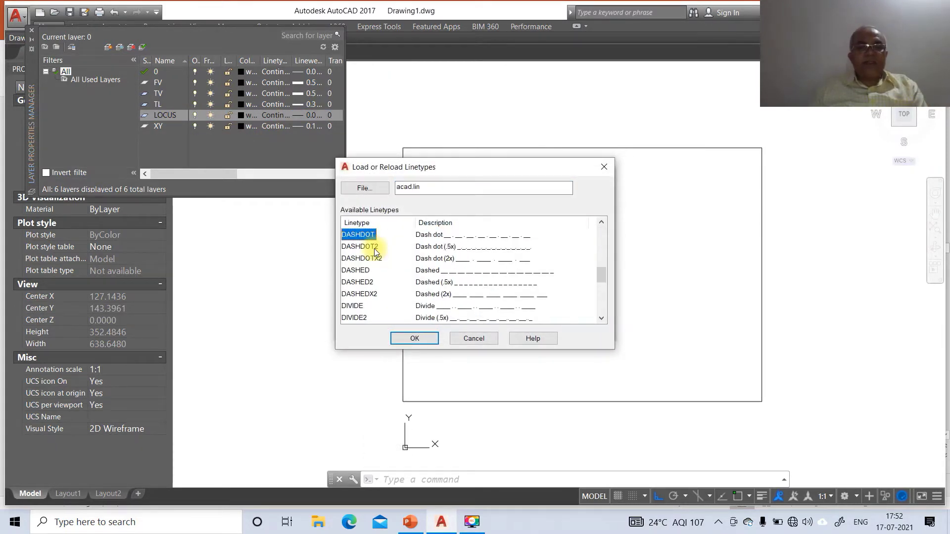
click(406, 338)
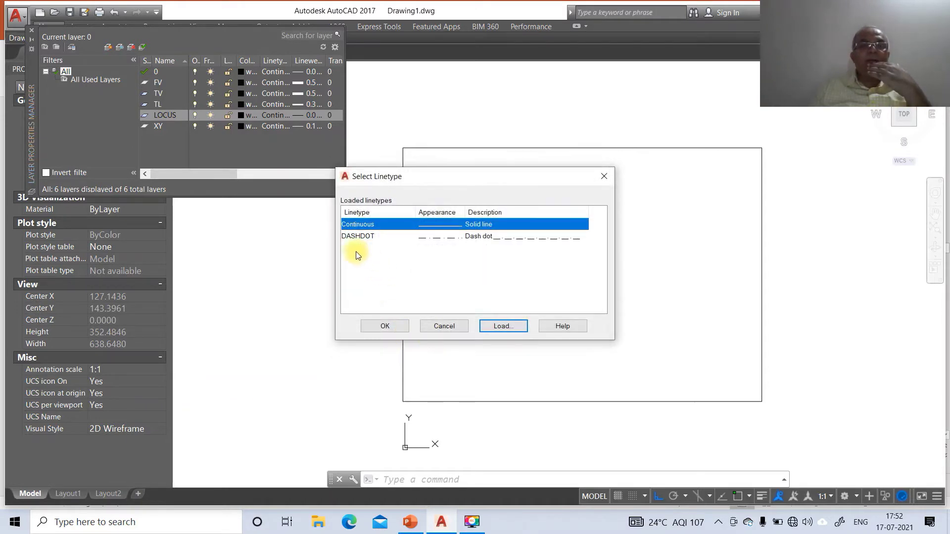
click(352, 236)
click(383, 326)
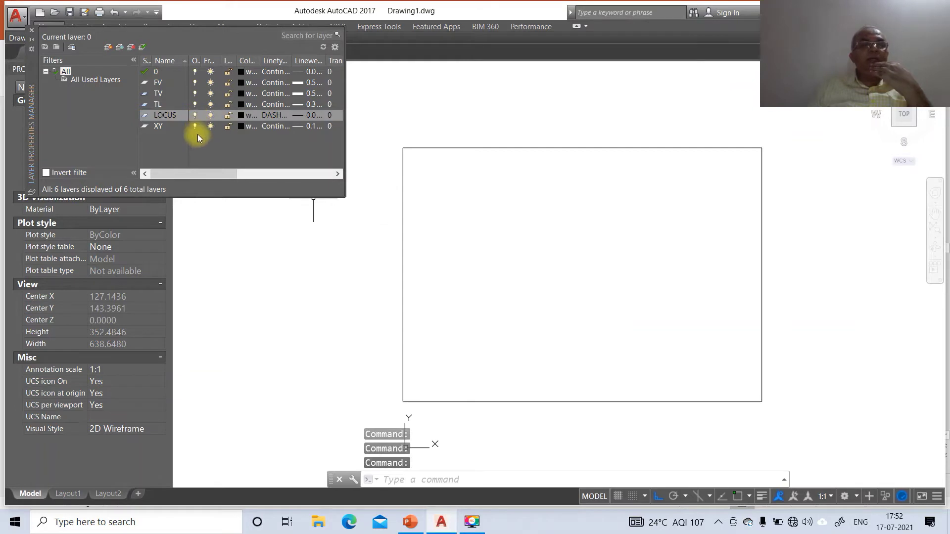
- Set the color of layer TL to orange, index 30, and of layer TV to red
click(241, 104)
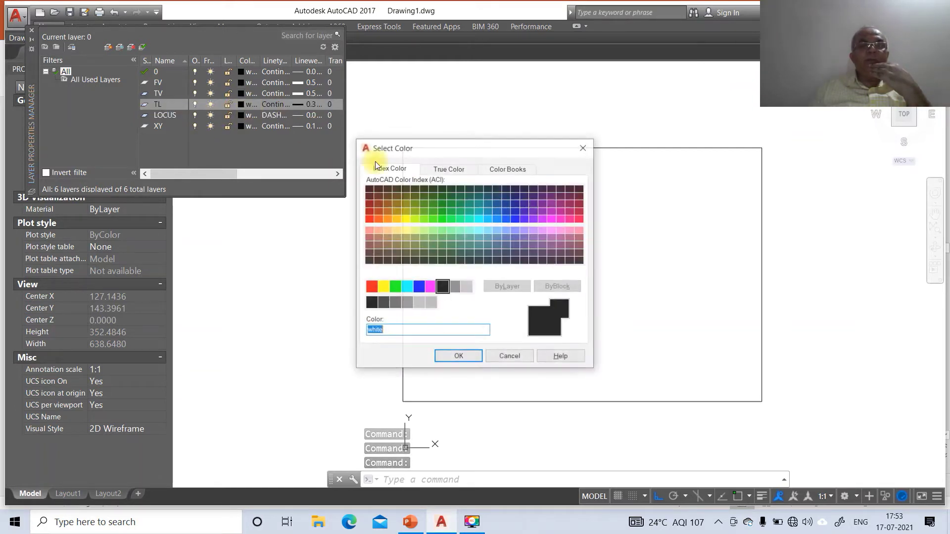
click(388, 219)
click(457, 357)
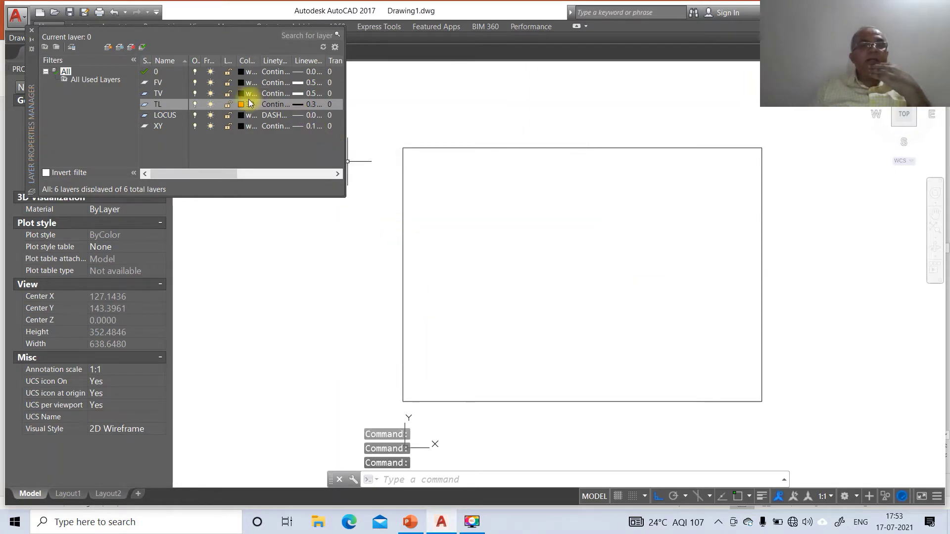
click(240, 94)
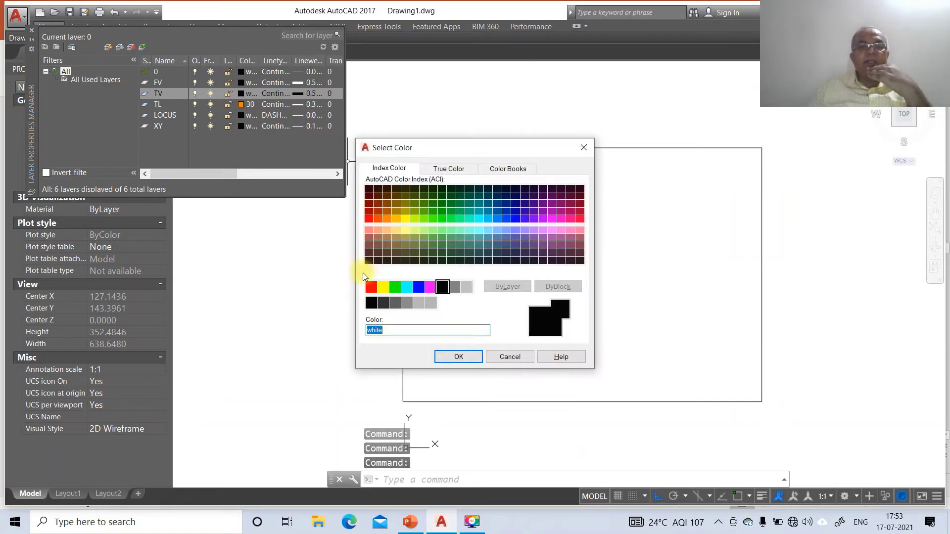
click(371, 286)
click(458, 356)
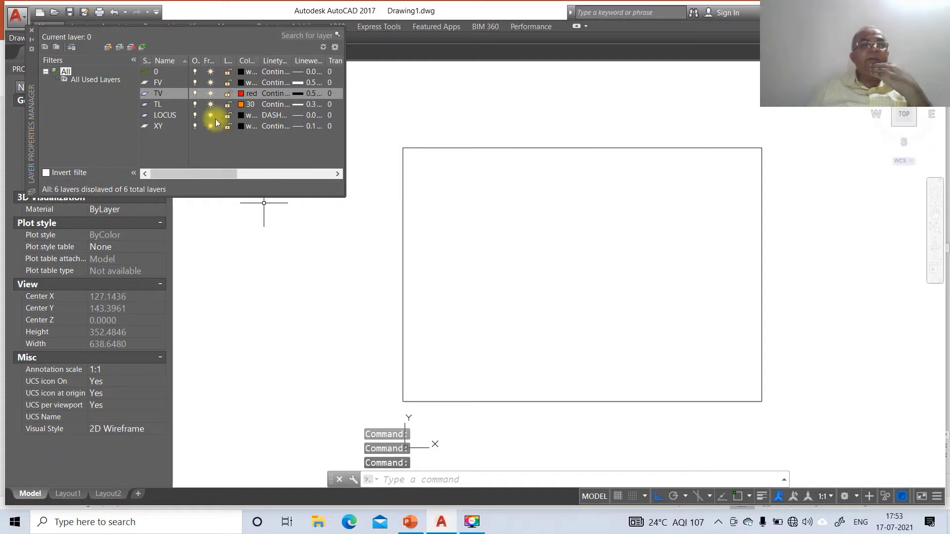
- Set the color of layer FV to magenta and close the layer manager
click(241, 82)
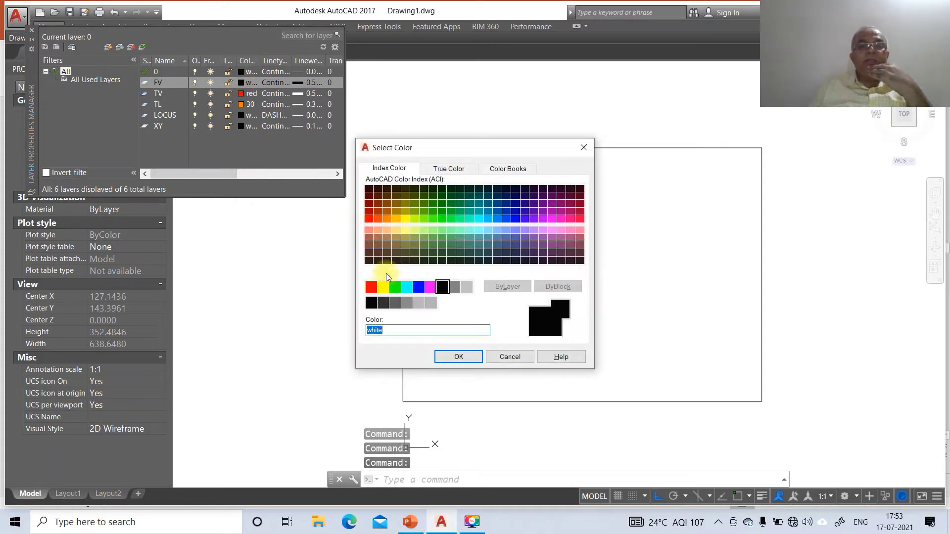
click(430, 286)
click(459, 356)
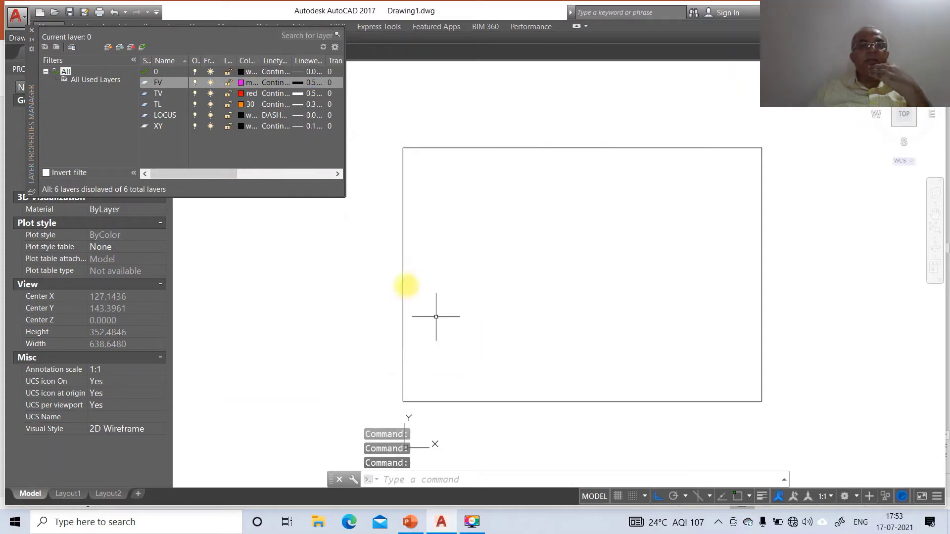
click(31, 30)
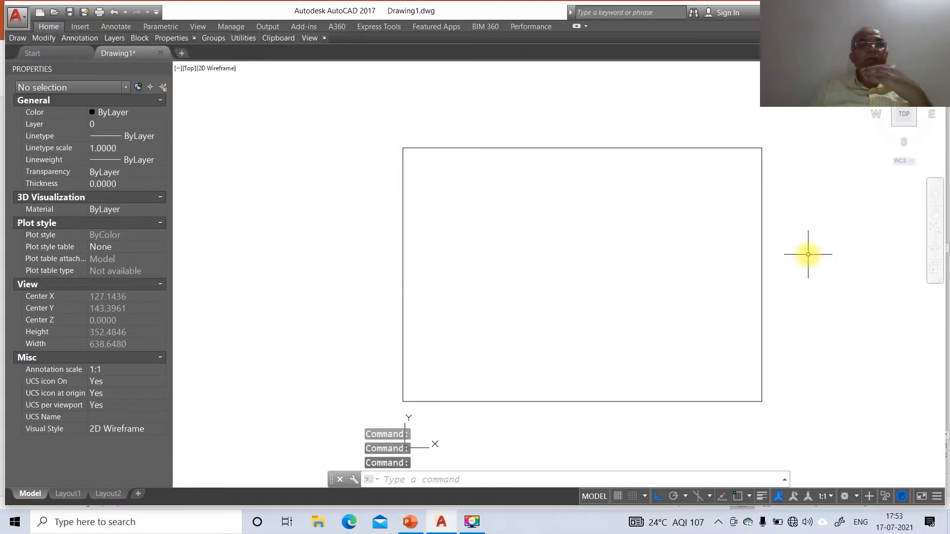
- Draw a horizontal reference line across the middle of the border frame, ending short of both vertical edges
text(l)
key(Return)
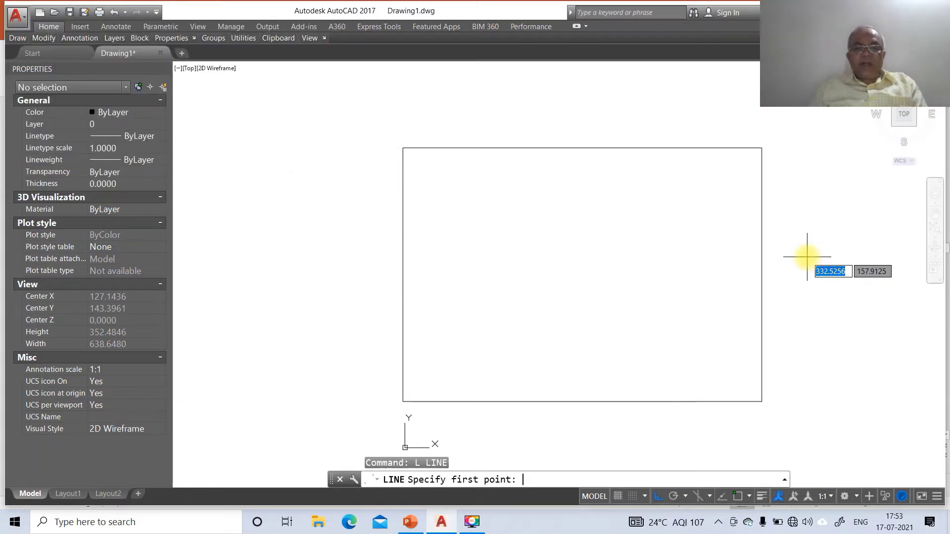
click(430, 276)
click(707, 275)
key(Return)
- Check problem 56 in PowerPoint, return to AutoCAD, and offset the horizontal reference line 25 mm upward
click(414, 525)
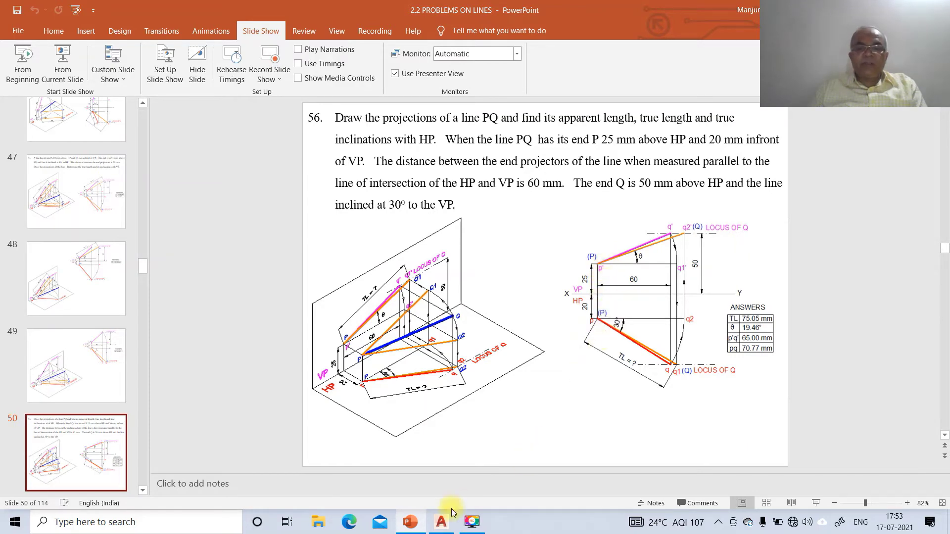
click(439, 525)
text(O)
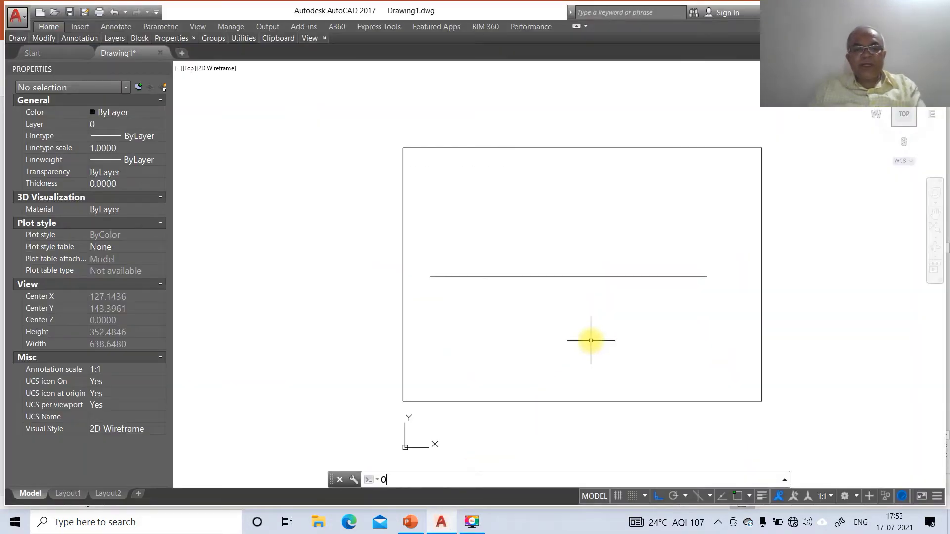
key(Return)
text(25)
key(Return)
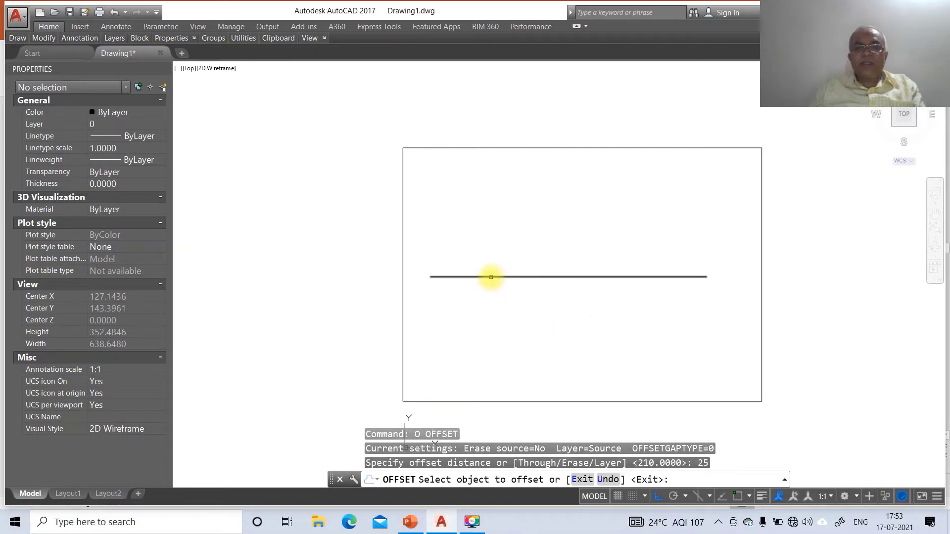
click(491, 277)
click(492, 258)
key(Return)
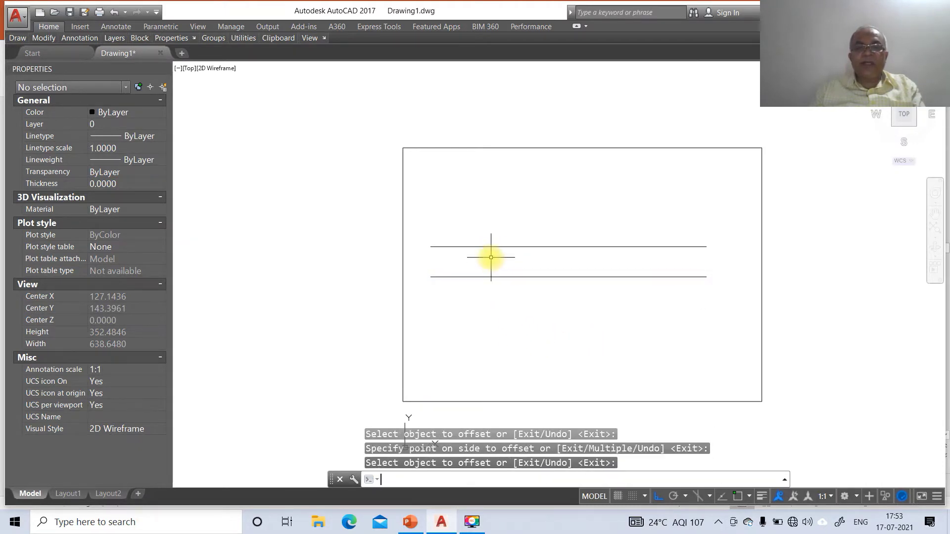
- Offset the horizontal reference line 20 mm downward
key(Return)
text(2)
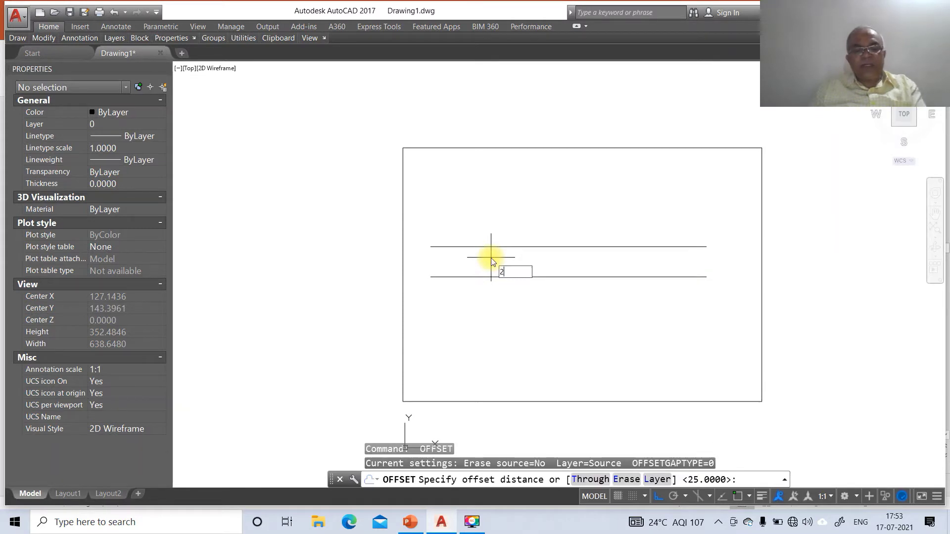
text(0)
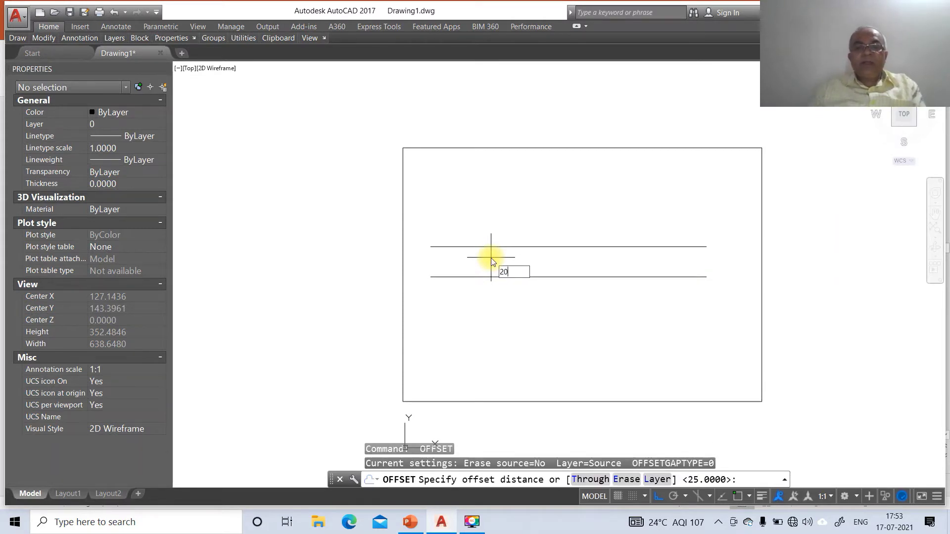
key(Return)
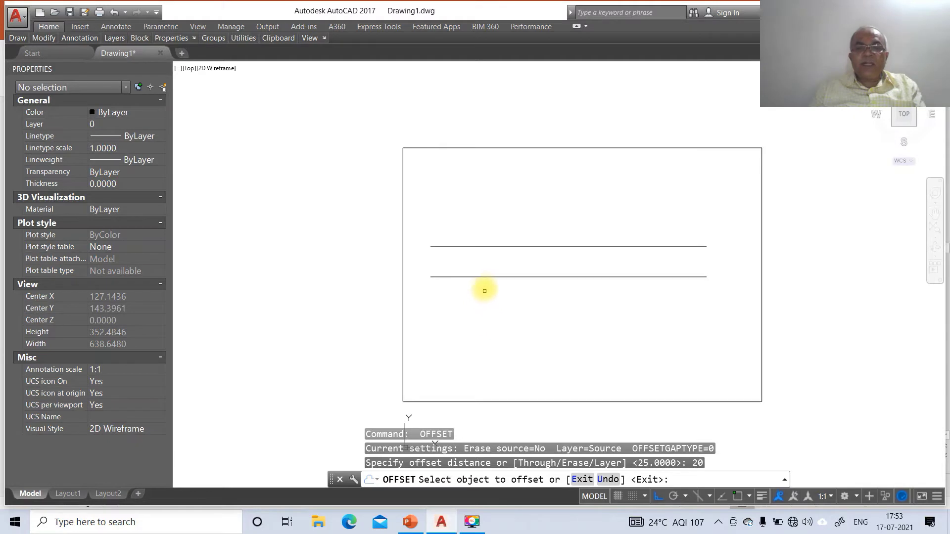
click(485, 276)
click(487, 292)
key(Return)
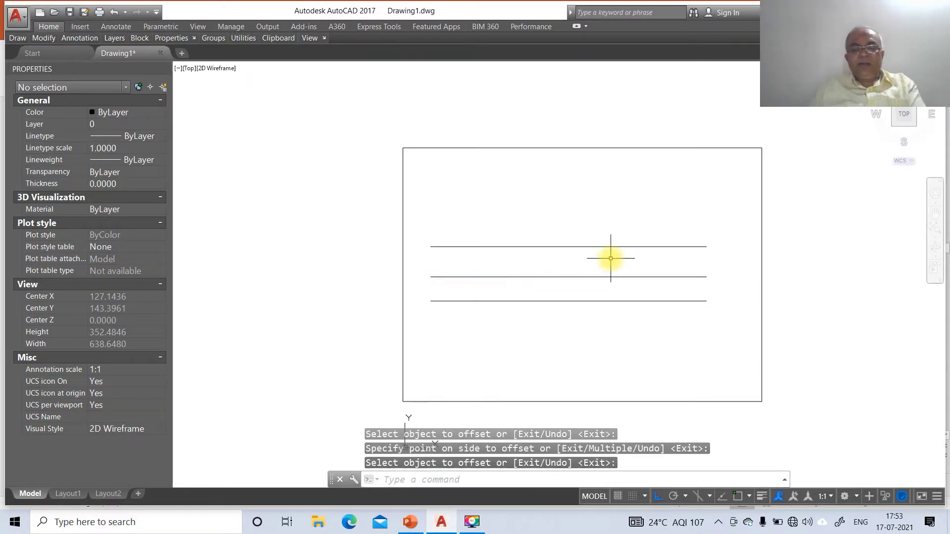
key(Return)
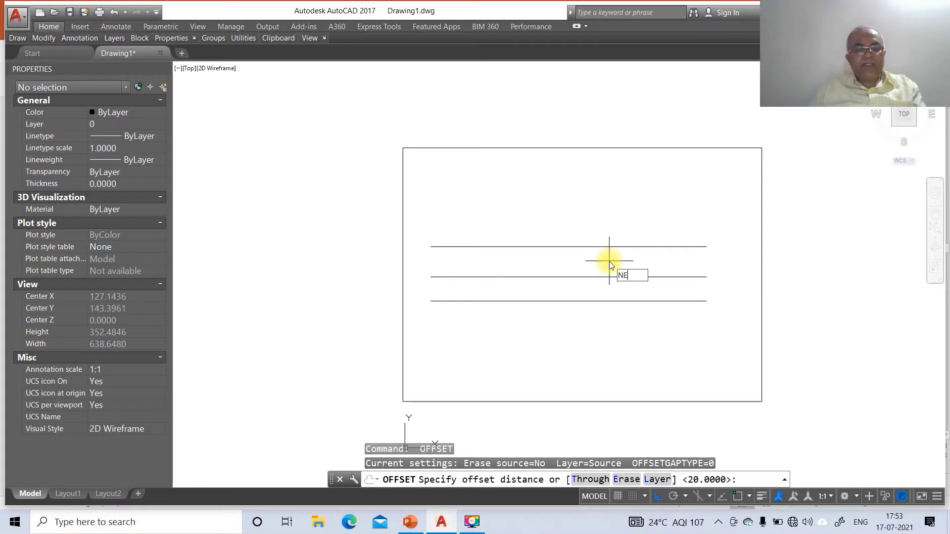
text(NE)
key(Return)
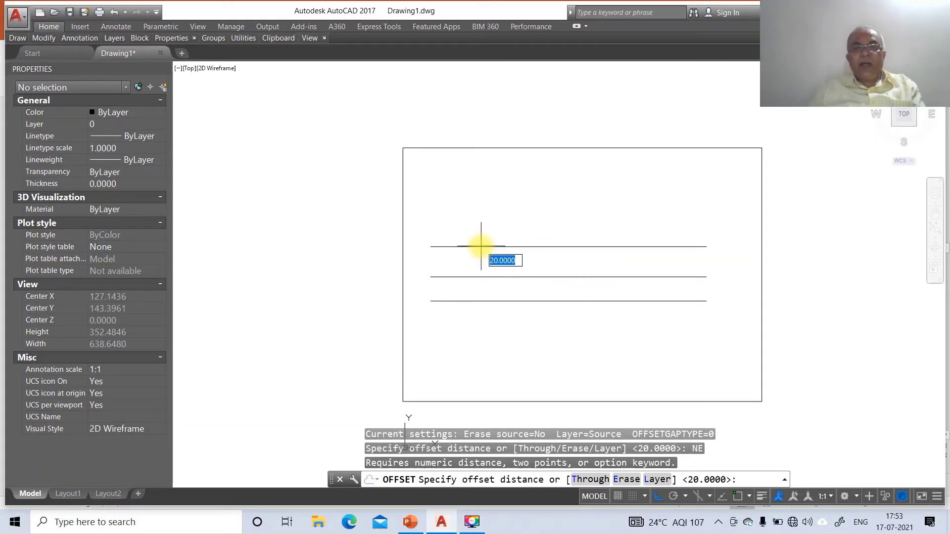
key(Escape)
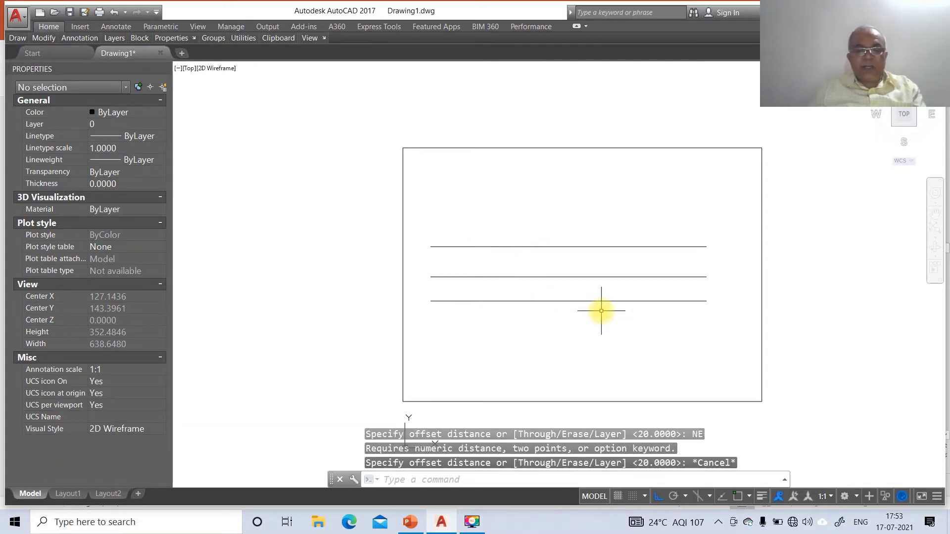
- Draw a vertical projector from a nearest point near the left end of the upper offset line, perpendicular to the lower offset line
text(L)
key(Return)
text(NEA)
key(Return)
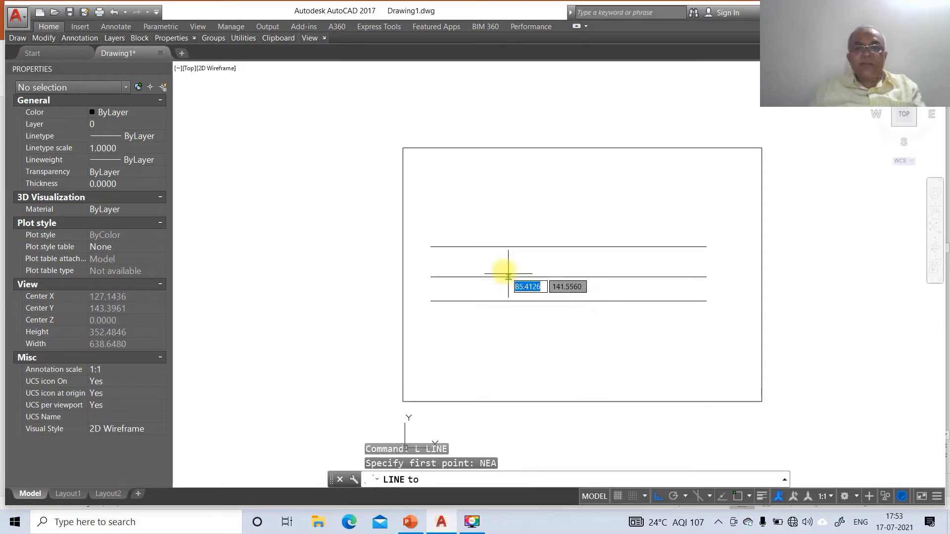
click(476, 246)
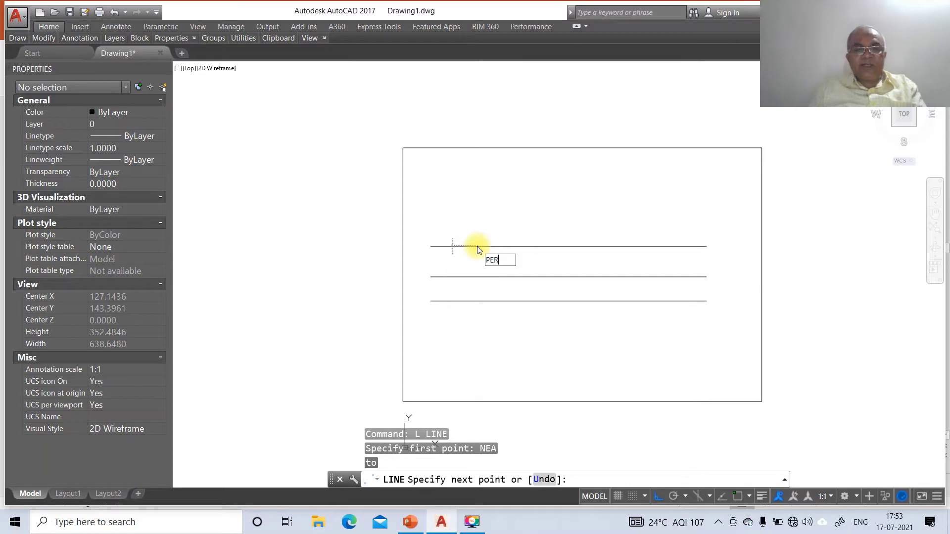
key(Return)
click(483, 300)
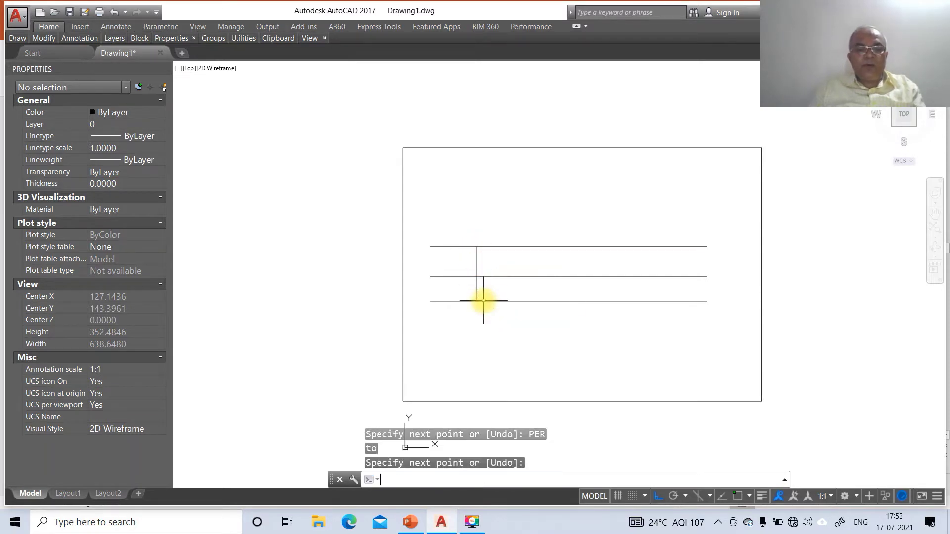
- Fillet the projector's two ends with the lower and upper offset lines at zero radius, removing the stubs left of it
text(F)
key(Return)
click(475, 294)
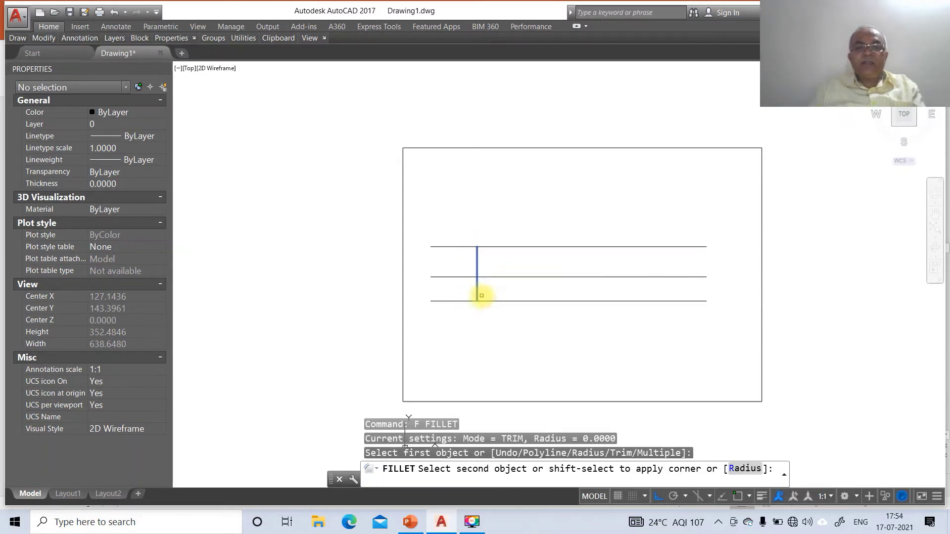
click(485, 300)
key(Return)
click(478, 272)
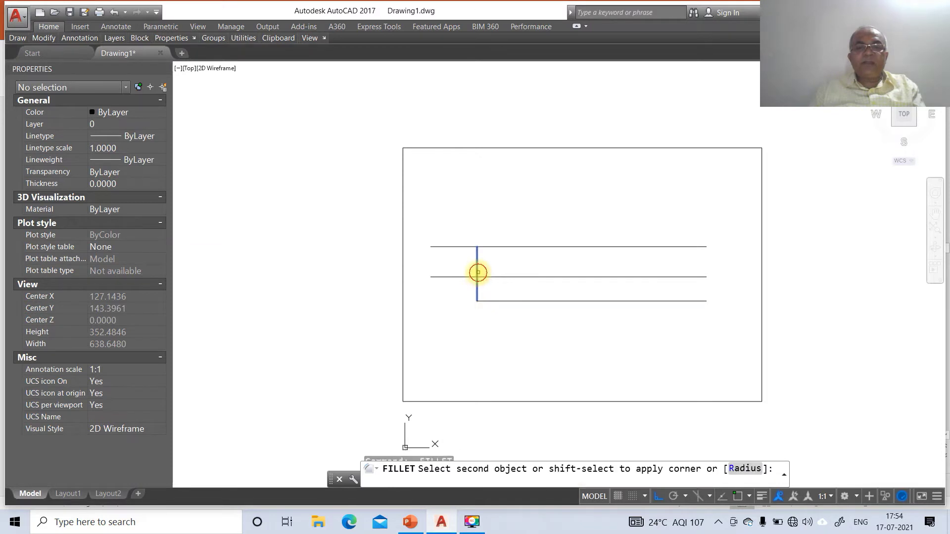
click(491, 246)
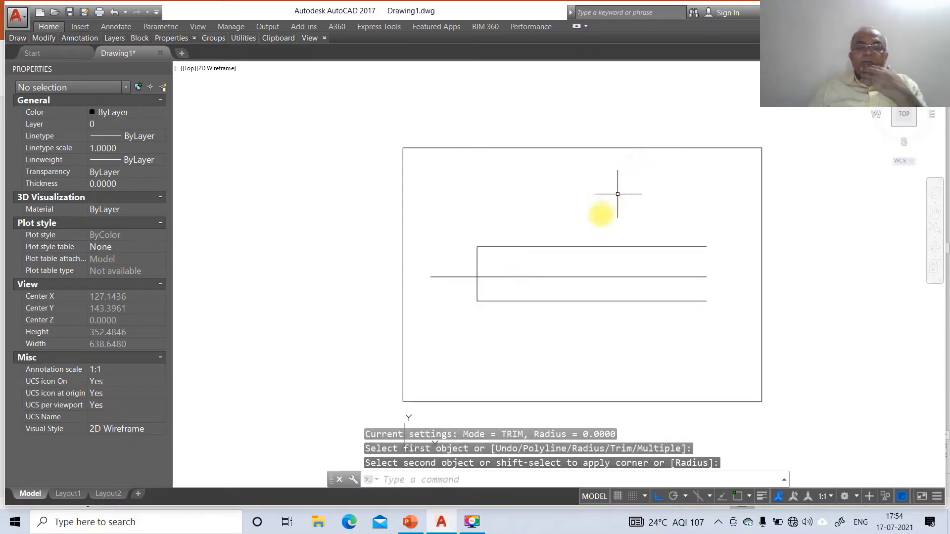
- Check Q's height on the PowerPoint slide, return to AutoCAD, and offset the reference line 50 mm upward
click(410, 522)
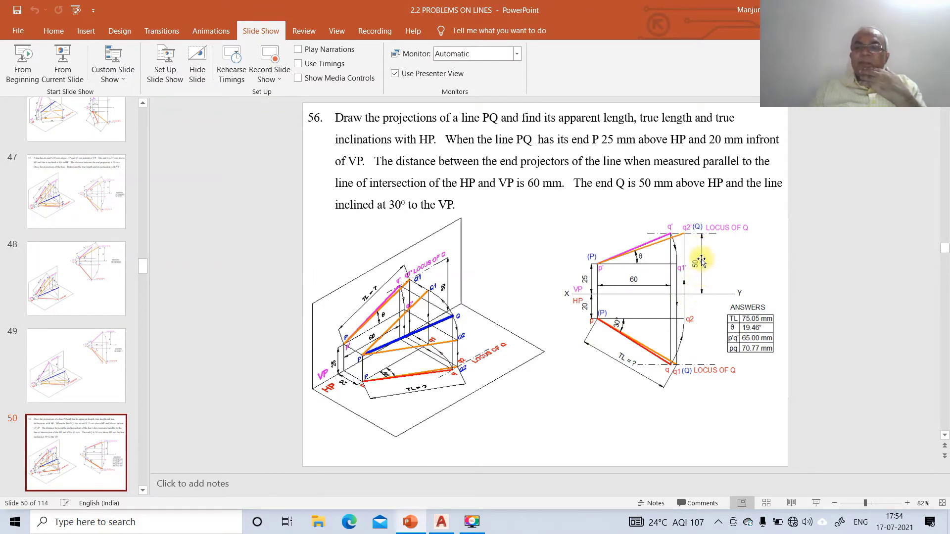
click(441, 522)
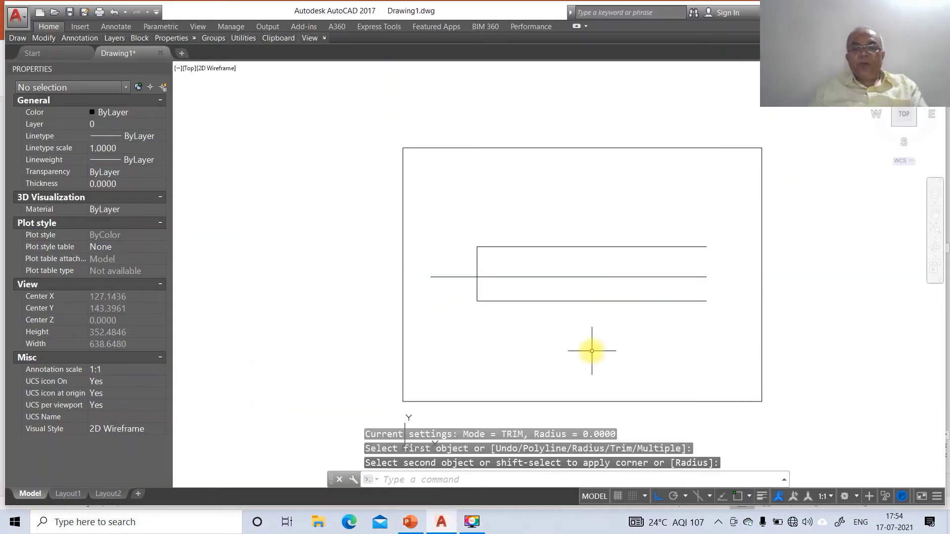
text(p)
key(Return)
text(50)
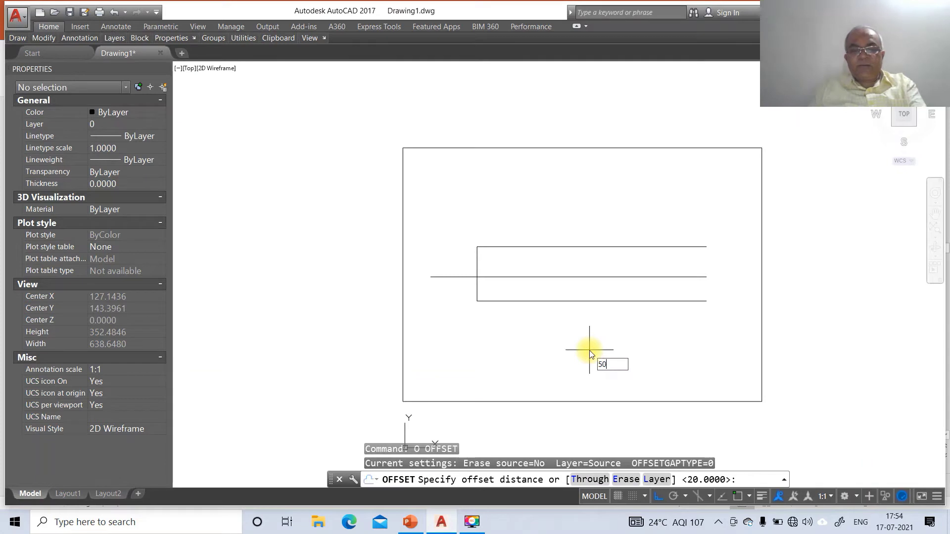
key(Return)
click(554, 277)
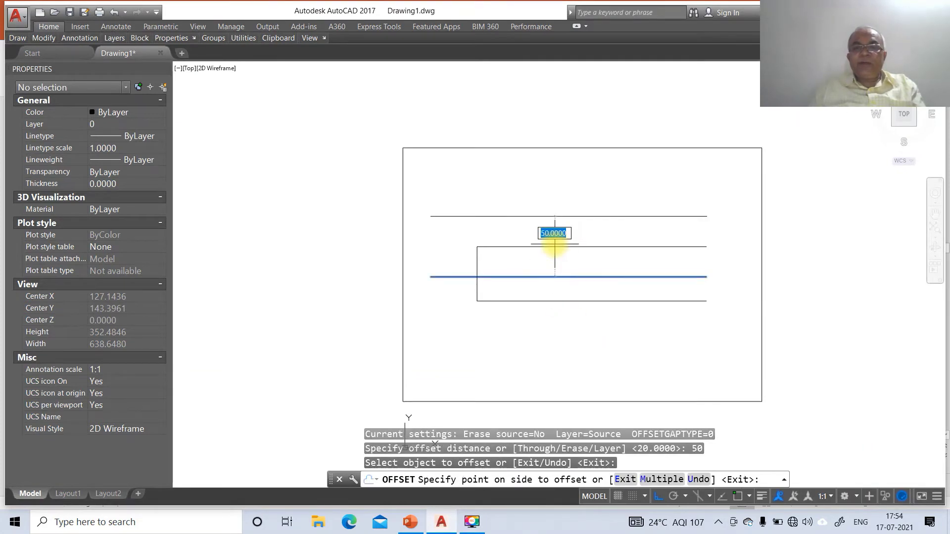
click(555, 233)
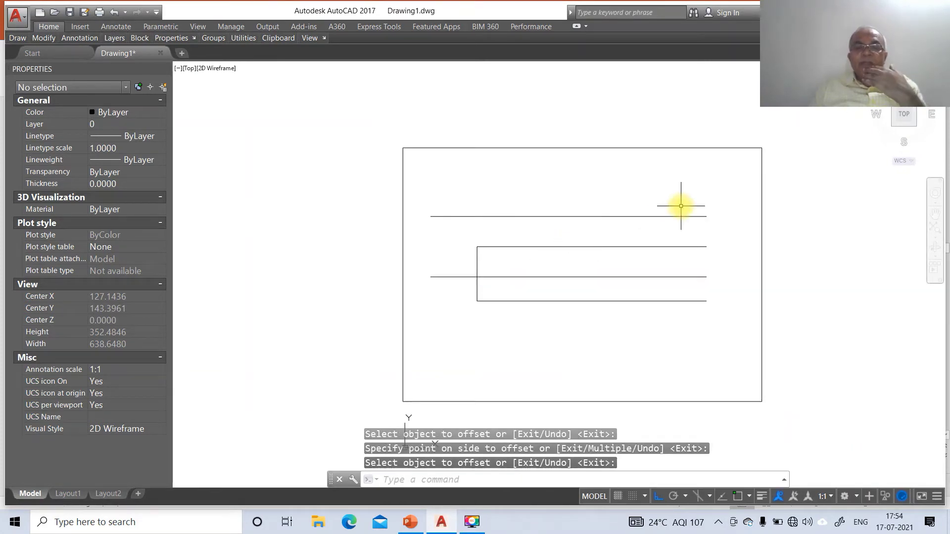
- Check the projector distance on the PowerPoint slide, return to AutoCAD, and offset the vertical projector 60 mm to the right
click(410, 522)
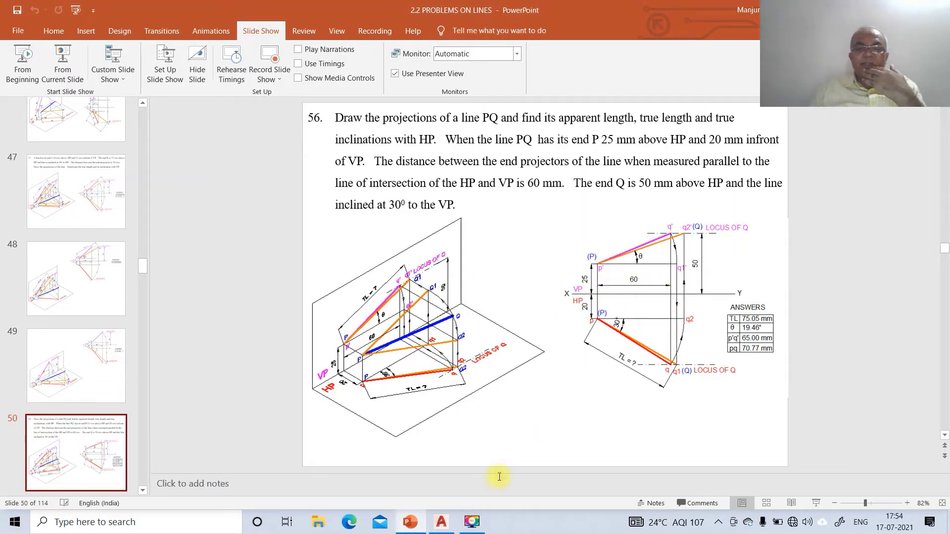
click(441, 522)
text(o)
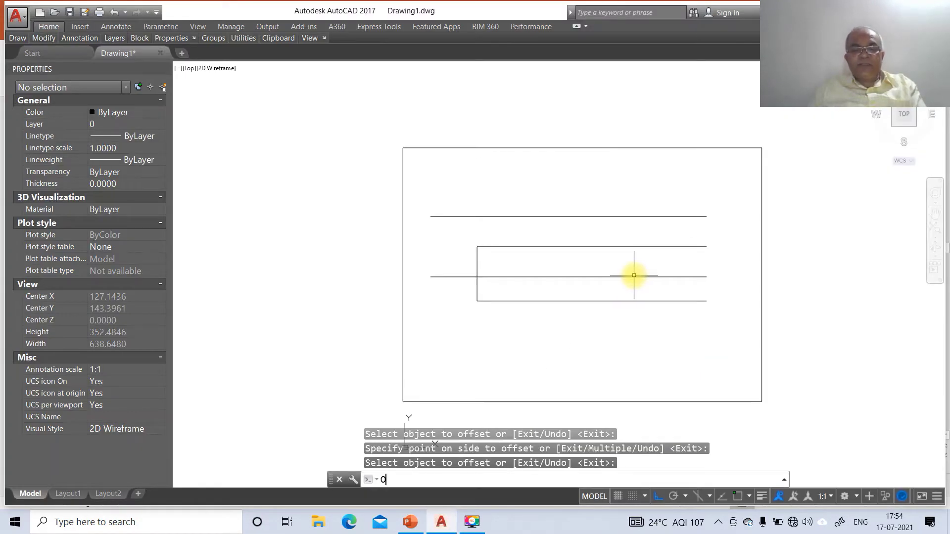
key(Return)
text(60)
key(Return)
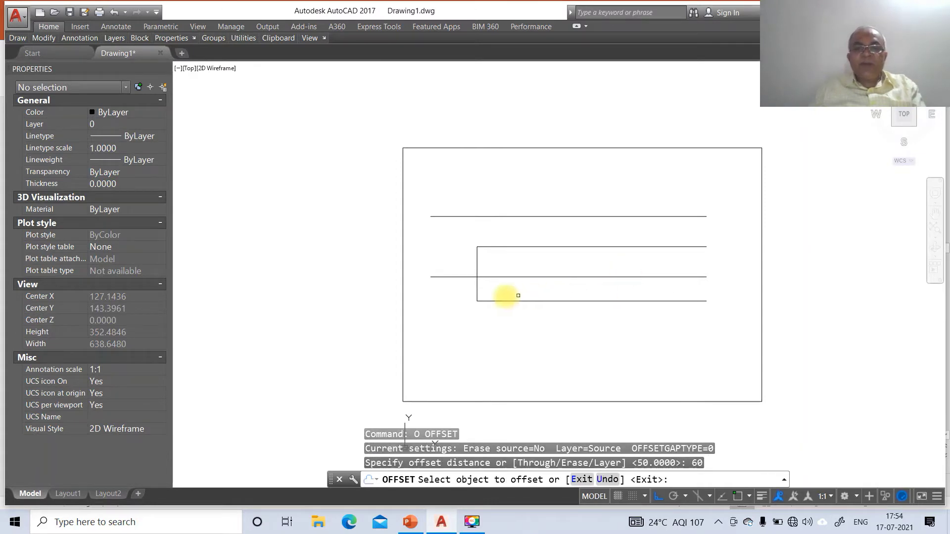
click(477, 290)
click(549, 288)
key(Return)
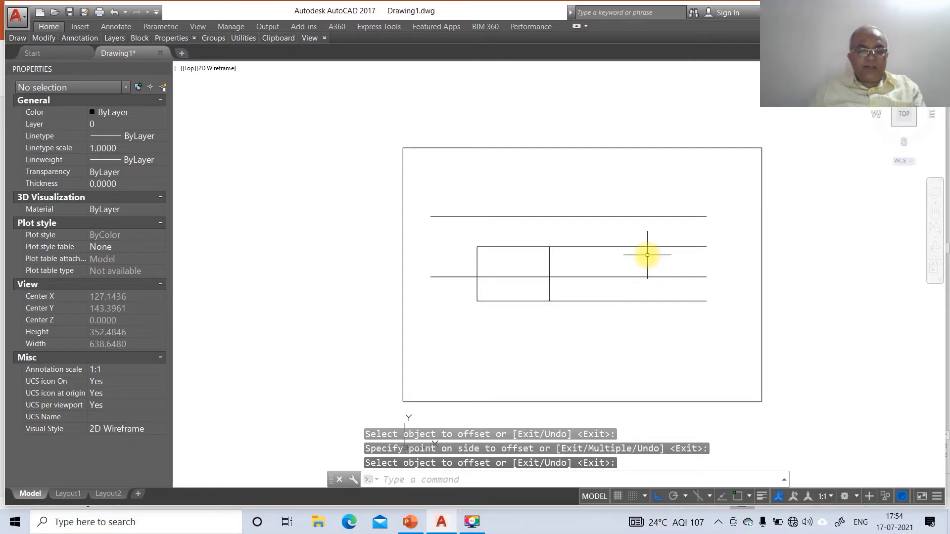
- Extend the right projector up to the topmost horizontal line and down to the border's bottom edge
text(ex)
key(Return)
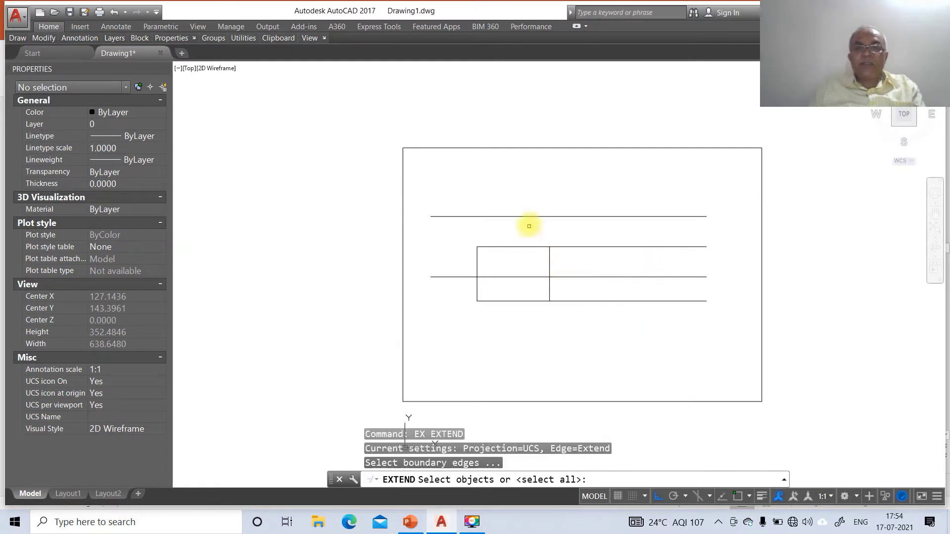
click(530, 217)
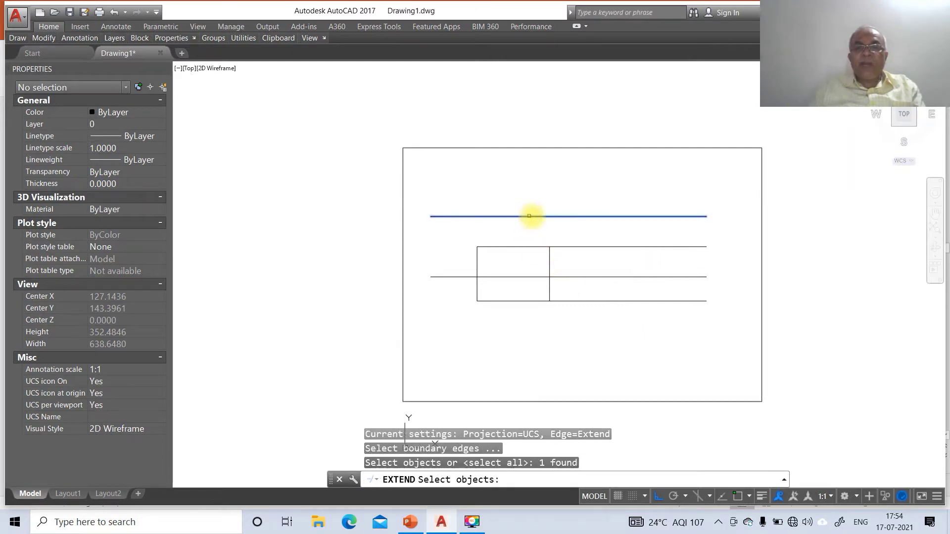
click(551, 401)
key(Return)
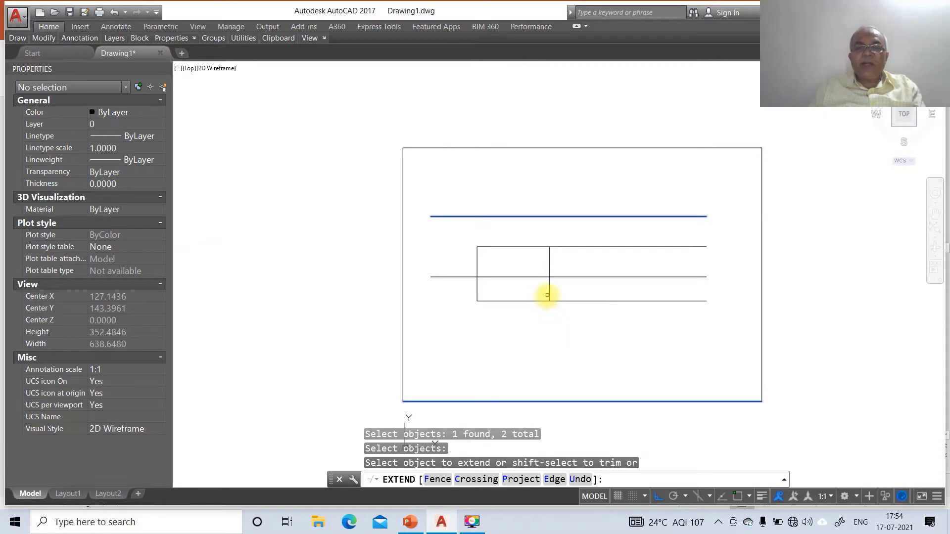
click(548, 295)
click(553, 259)
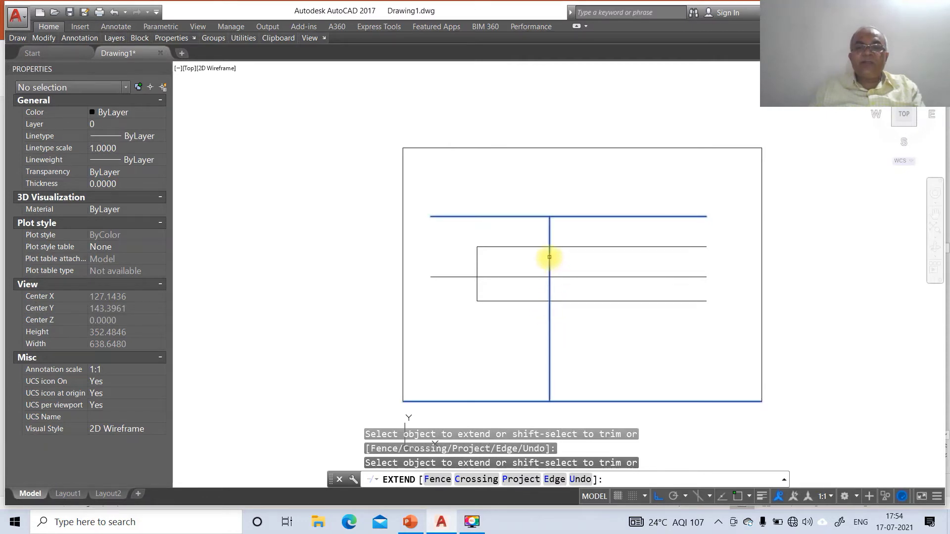
key(Return)
- Draw the front view line from the left projector's upper corner to the intersection of the right projector and the 50 mm line
text(L)
key(Return)
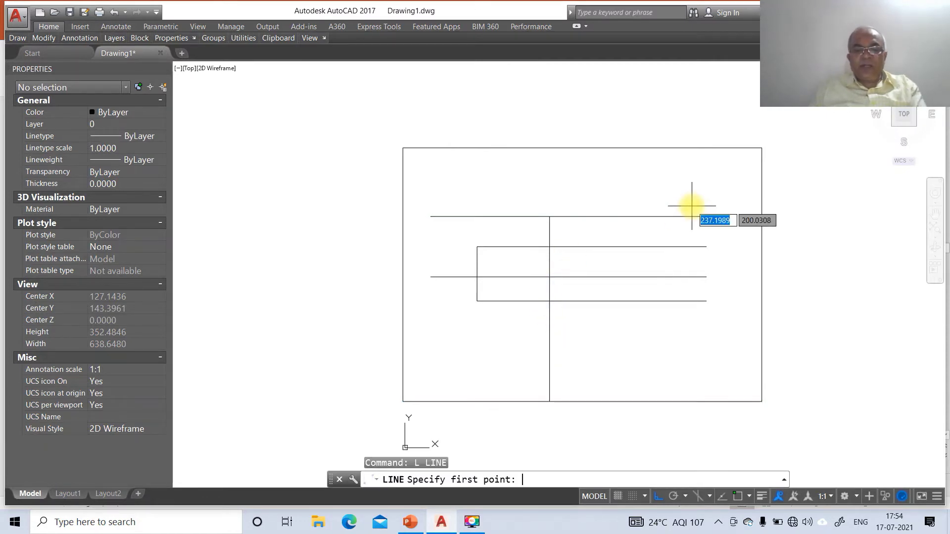
text(int)
key(Return)
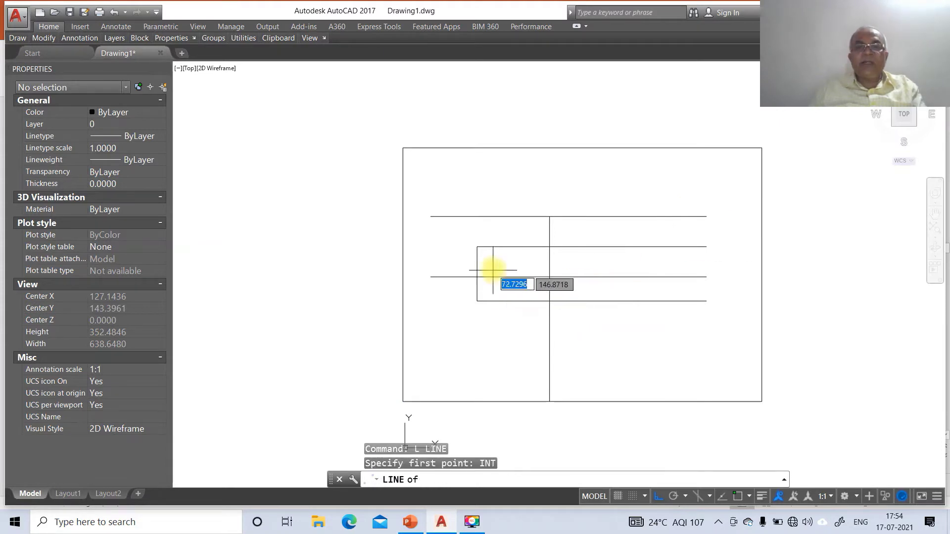
click(478, 247)
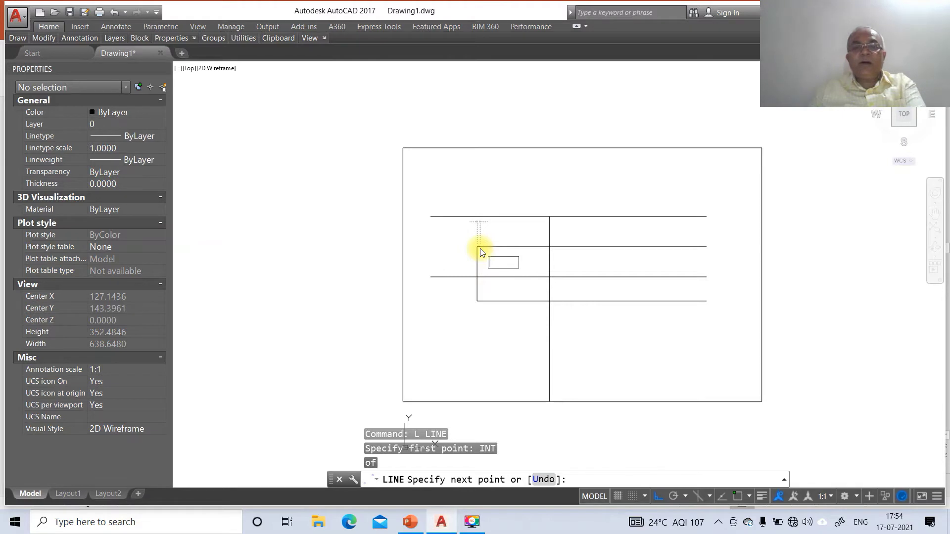
text(int)
key(Return)
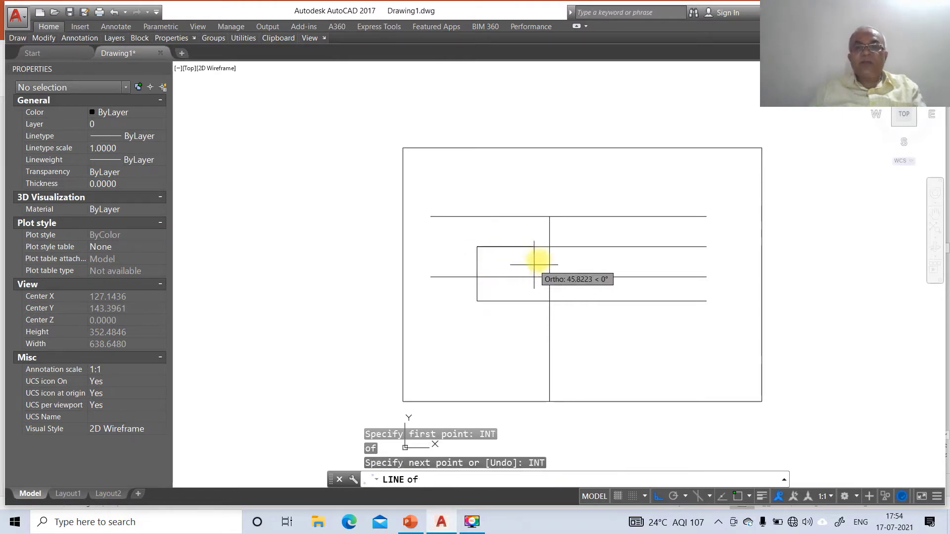
click(549, 216)
key(Return)
- Check the construction on the PowerPoint slide, return to AutoCAD, and draw a circle centred on the front view line's lower end through its upper end
click(410, 522)
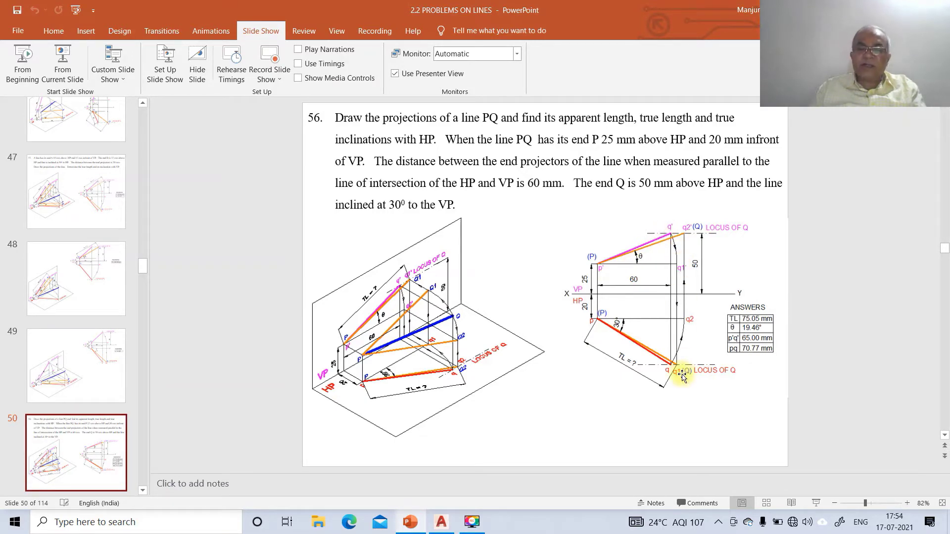
click(410, 523)
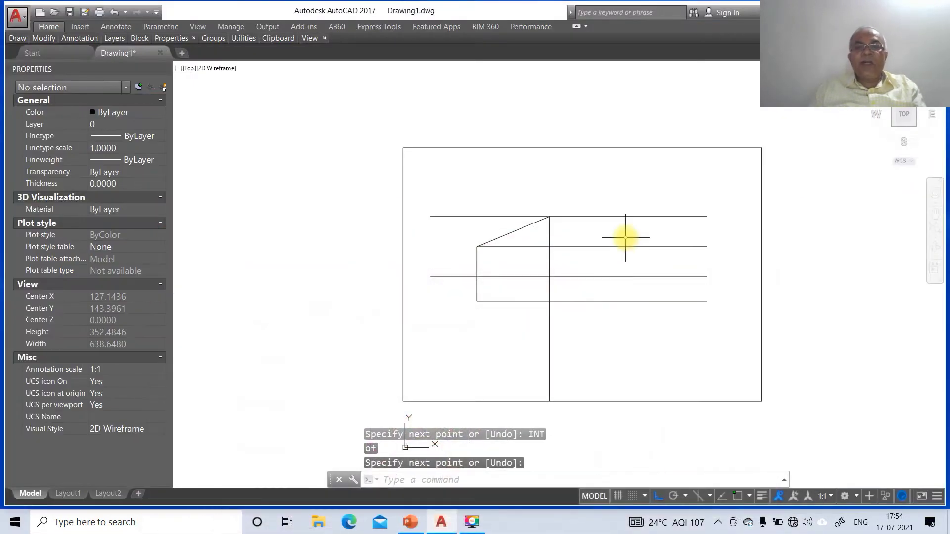
text(L)
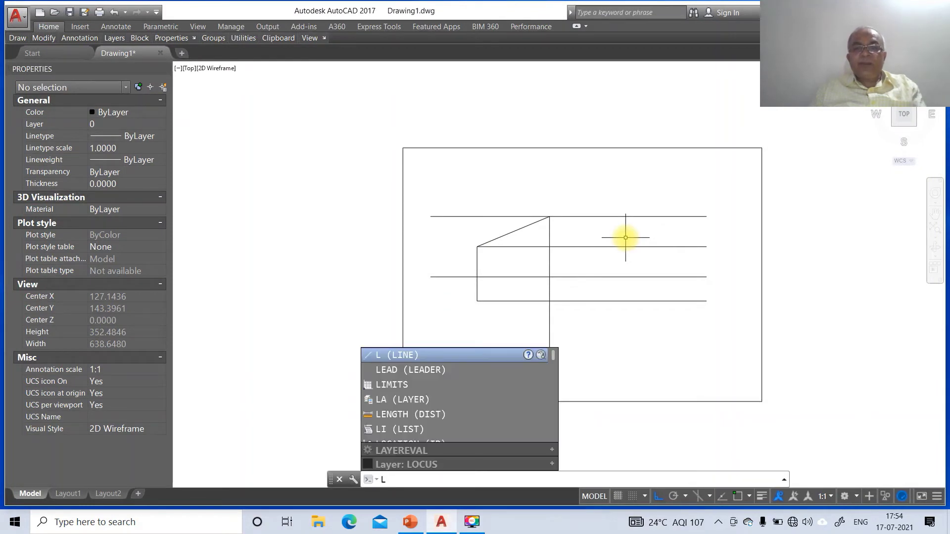
key(Return)
text(C)
key(Return)
text(INT)
key(Return)
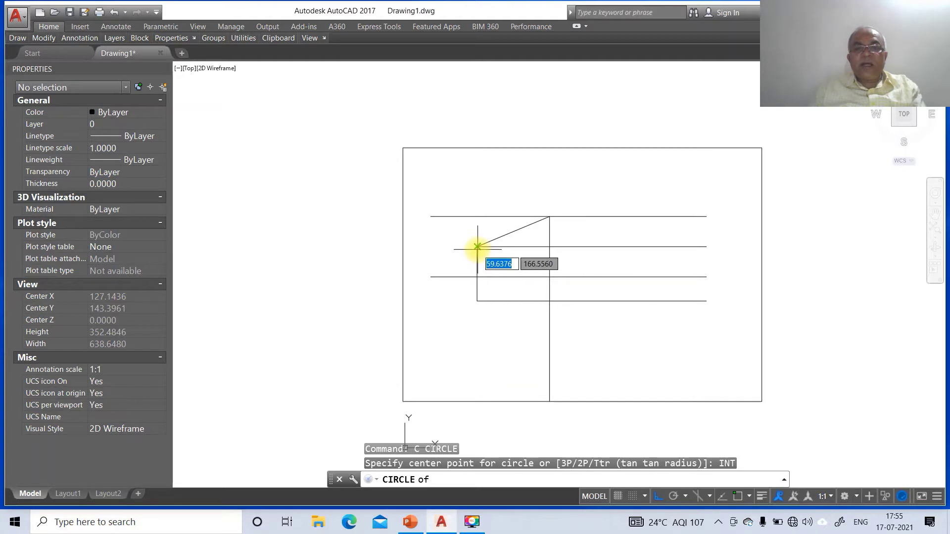
click(477, 247)
text(INT)
key(Return)
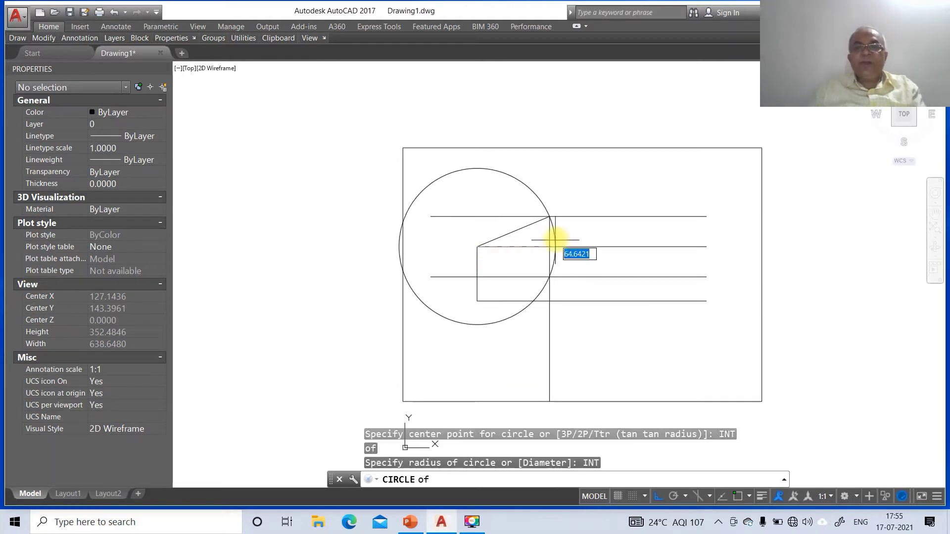
click(549, 216)
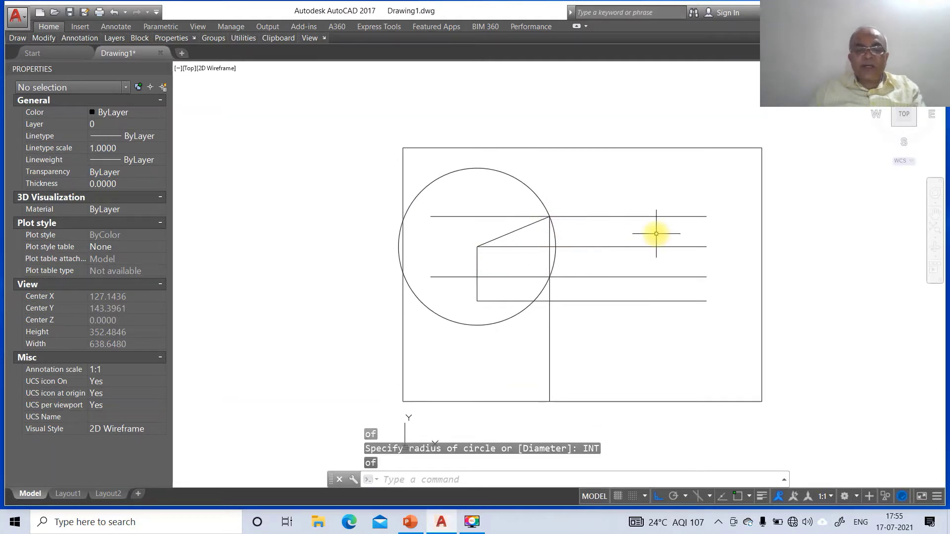
- Trim the circle against the front view line and the horizontal line through its lower end, keeping the arc between them
text(TR)
key(Return)
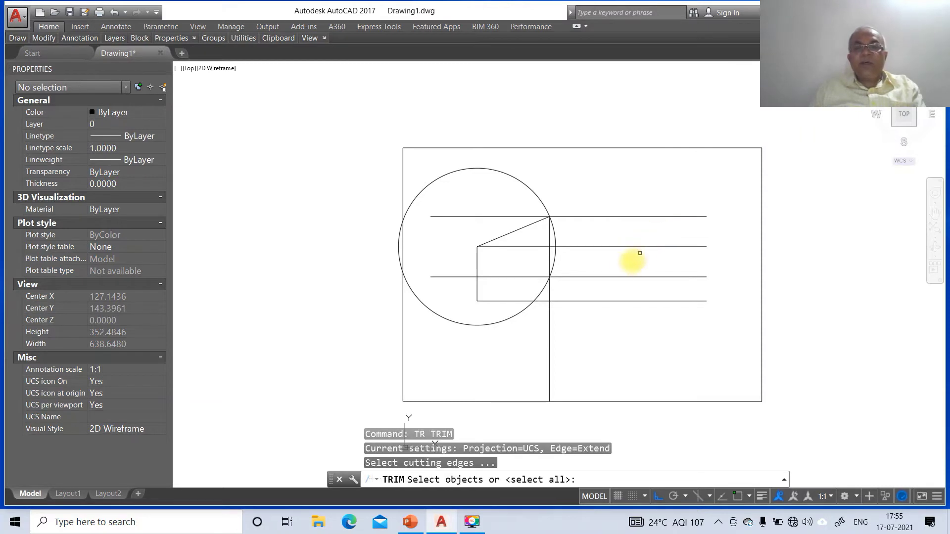
click(523, 247)
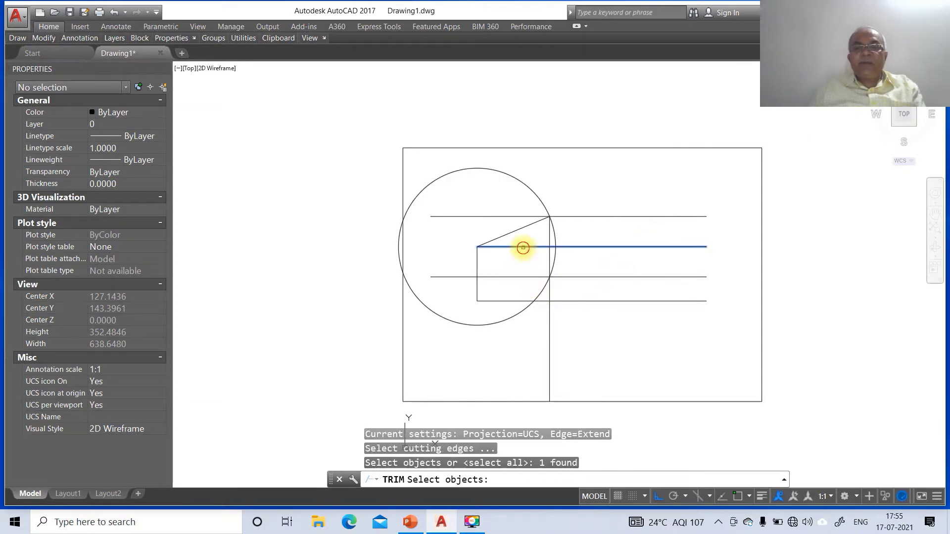
click(523, 227)
key(Return)
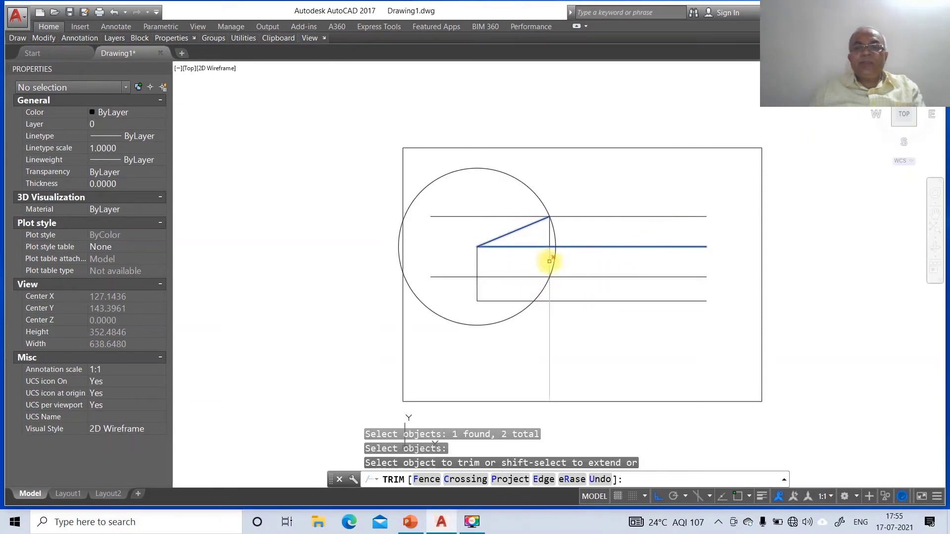
click(554, 249)
click(547, 207)
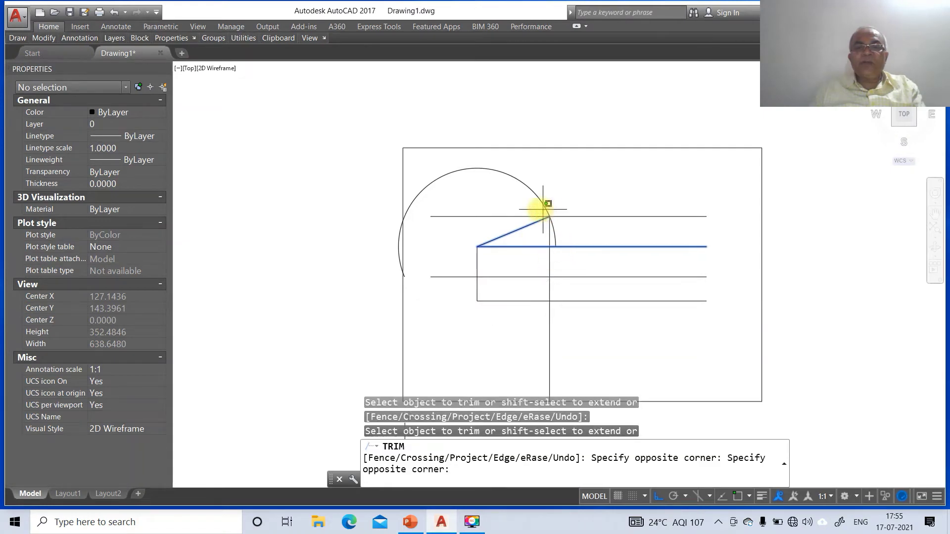
click(539, 209)
click(543, 201)
key(Return)
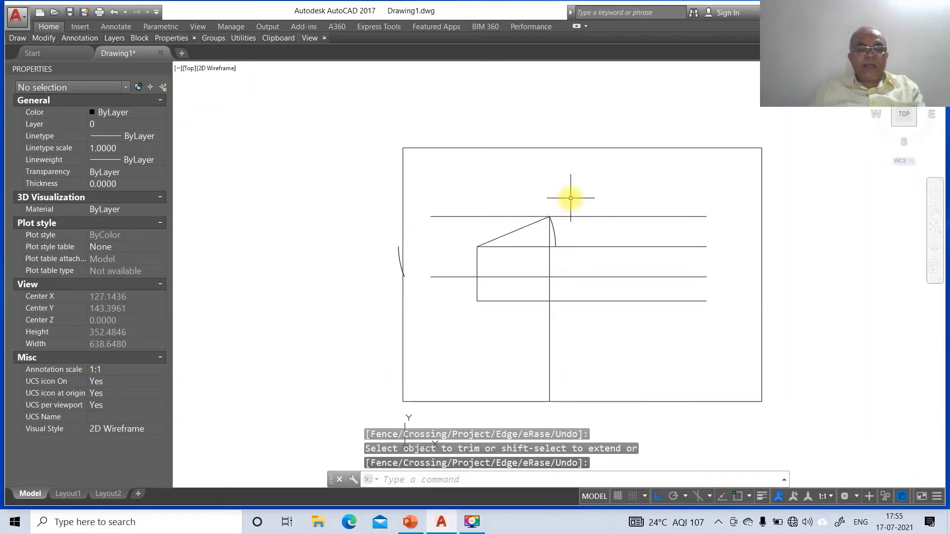
- Erase the leftover arc piece near the border's left edge
text(e)
key(Return)
click(399, 264)
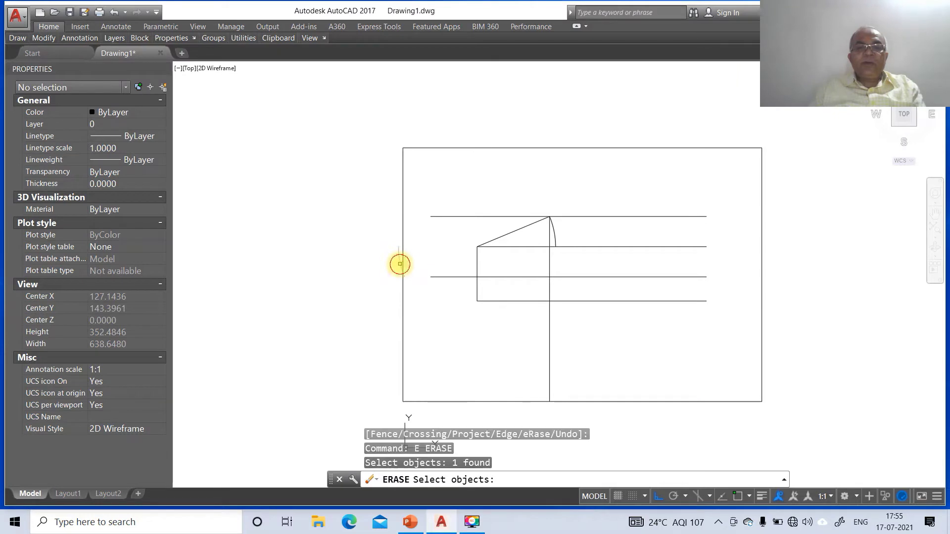
key(Return)
- Fillet the arc with the horizontal line through the front view line's lower end at zero radius to form a sharp corner
text(f)
key(Return)
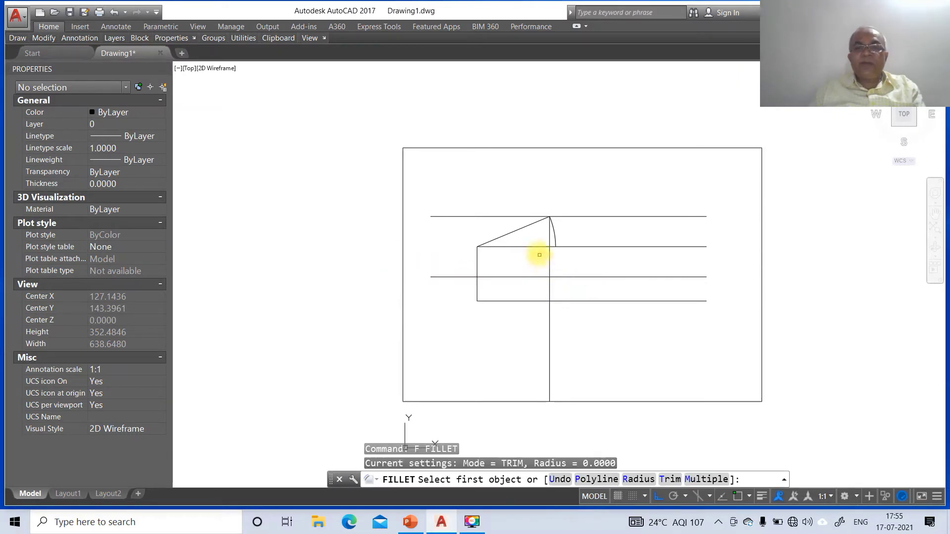
click(552, 242)
click(554, 239)
- Draw a vertical line from the arc's lower end perpendicular to the border's bottom edge
text(l)
key(Return)
text(int)
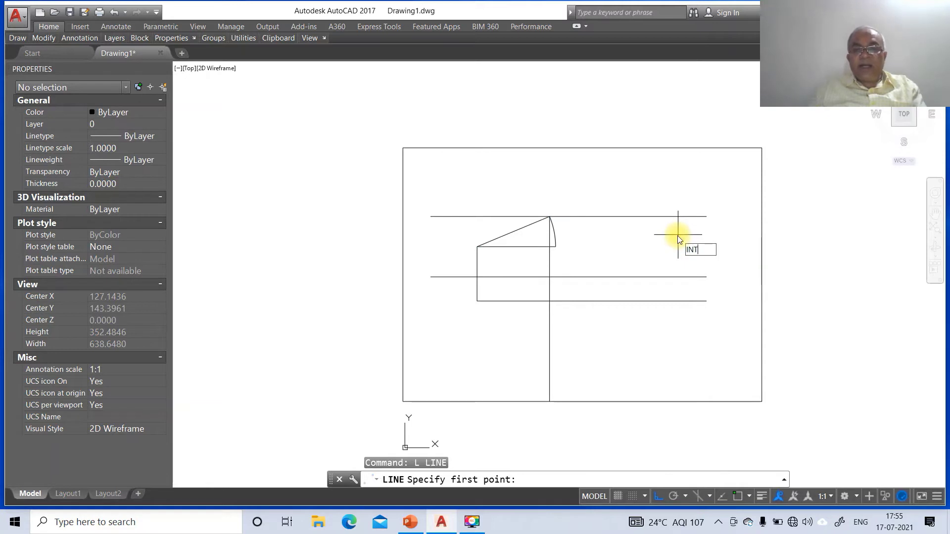
key(Return)
click(555, 246)
text(PER)
key(Return)
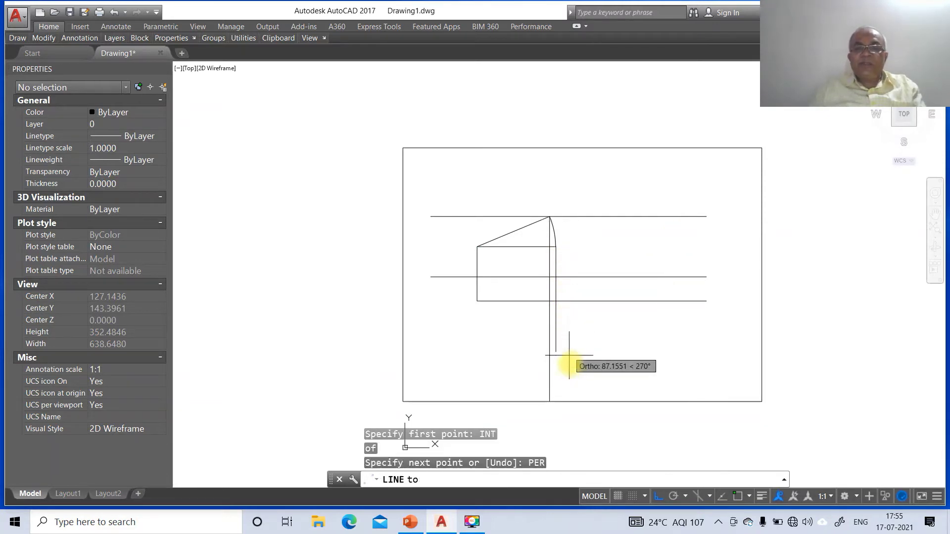
click(578, 387)
key(Return)
- Draw a line 100 mm long at -30° from the left projector's lower end
key(Return)
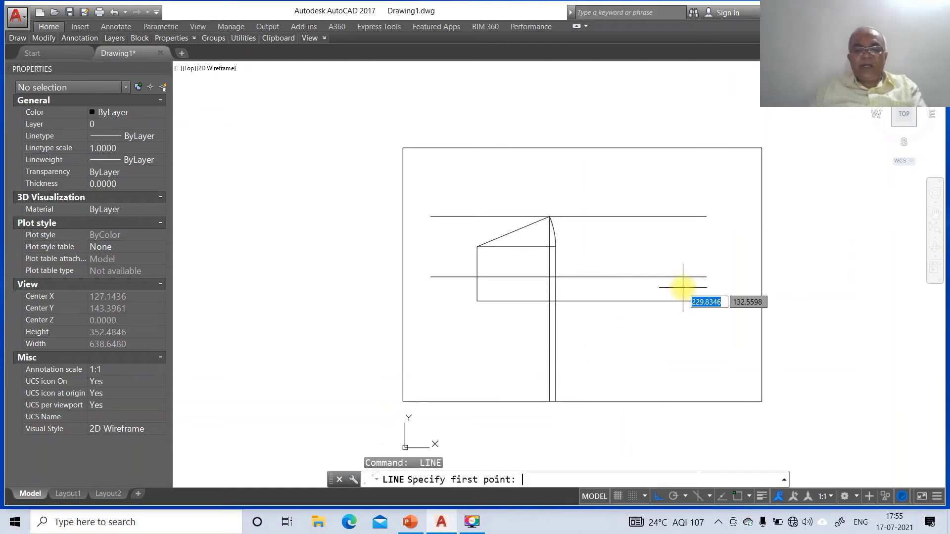
text(INT)
key(Return)
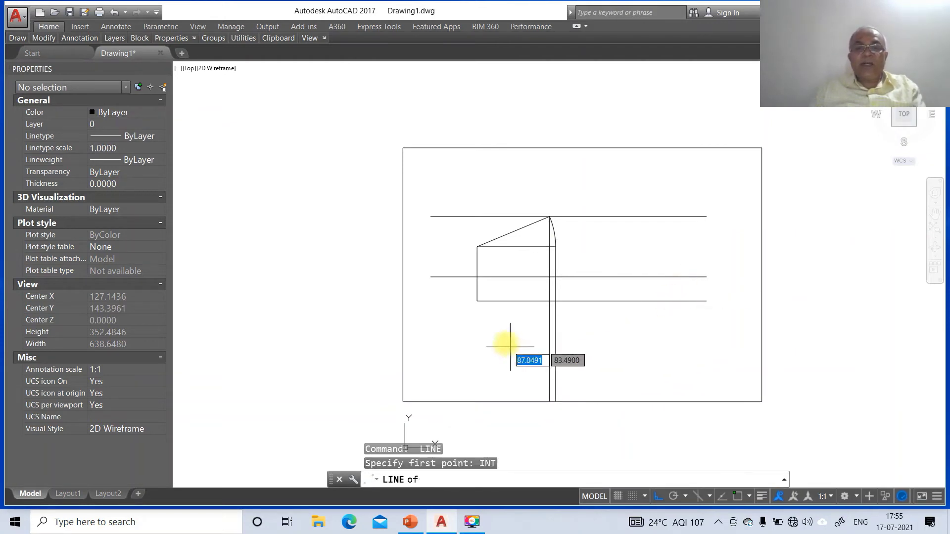
click(474, 303)
text(@100<)
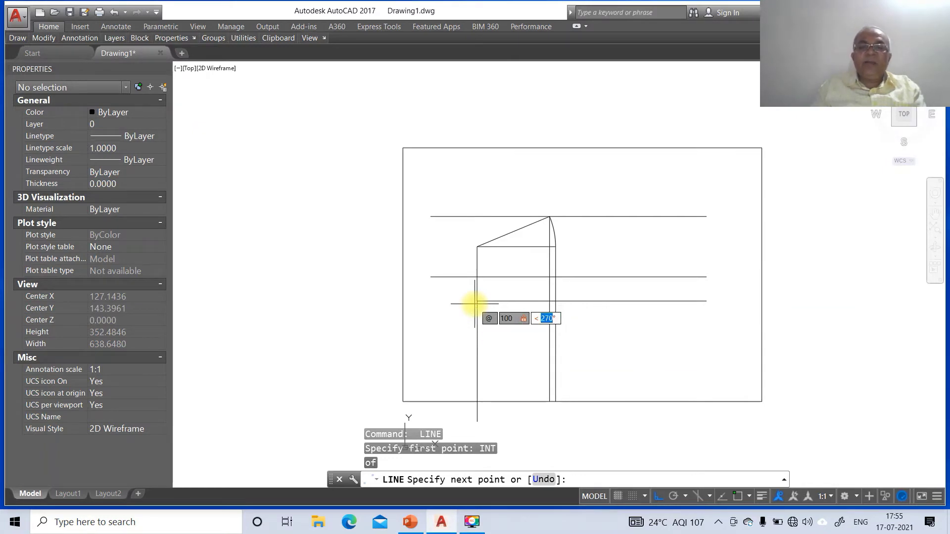
text(-30)
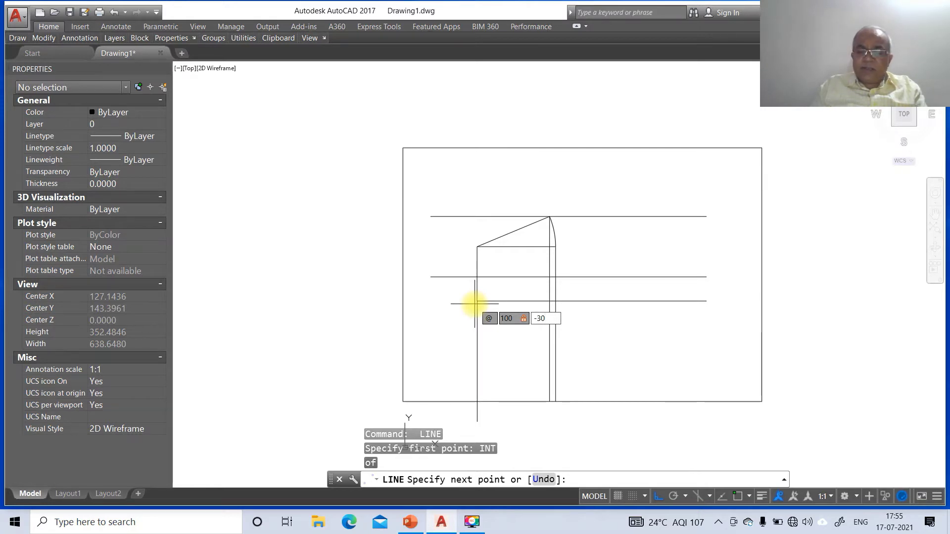
key(Return)
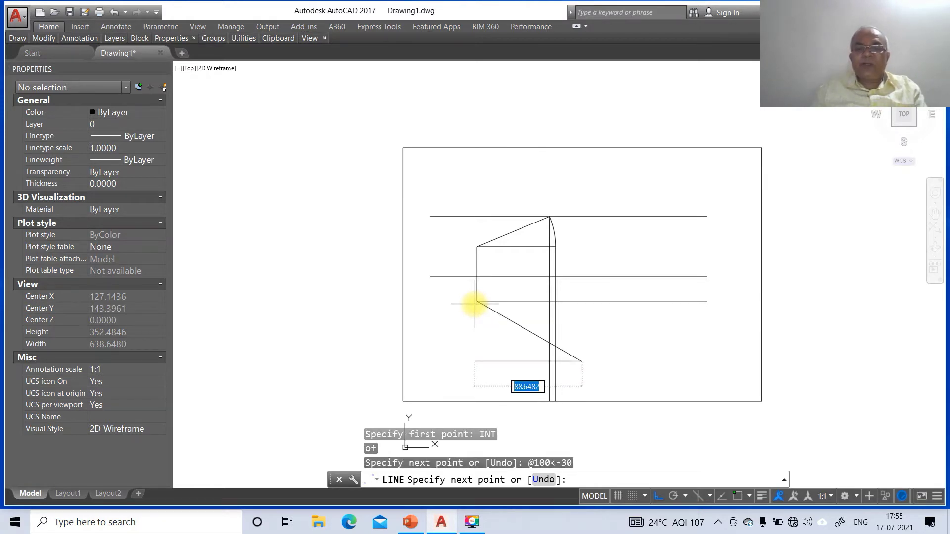
key(Return)
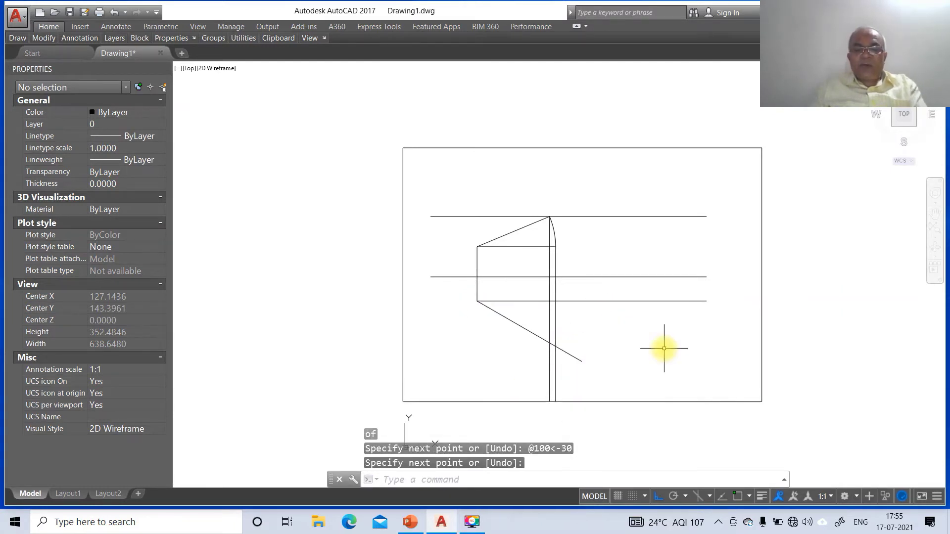
- Fillet the inclined line with the vertical line dropped from the arc at zero radius to form a sharp corner
text(f)
key(Return)
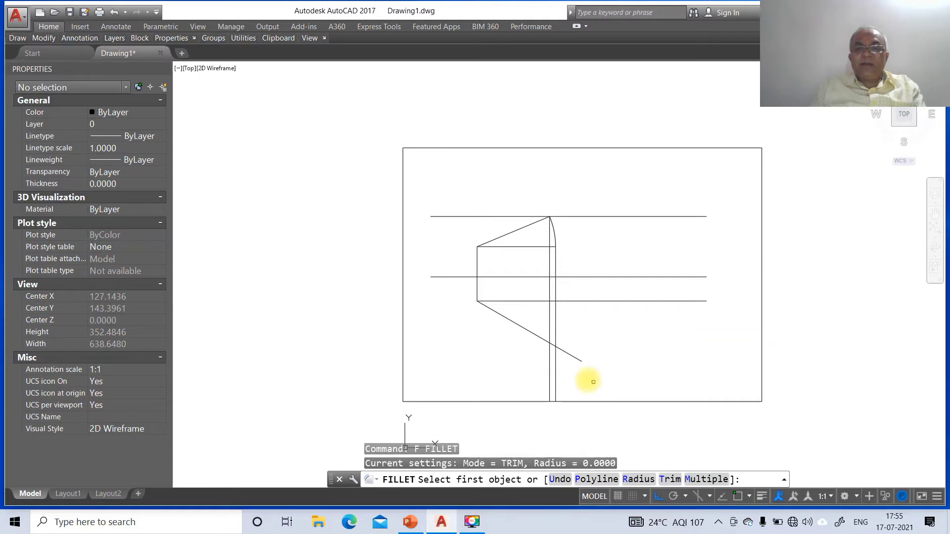
click(526, 332)
click(528, 330)
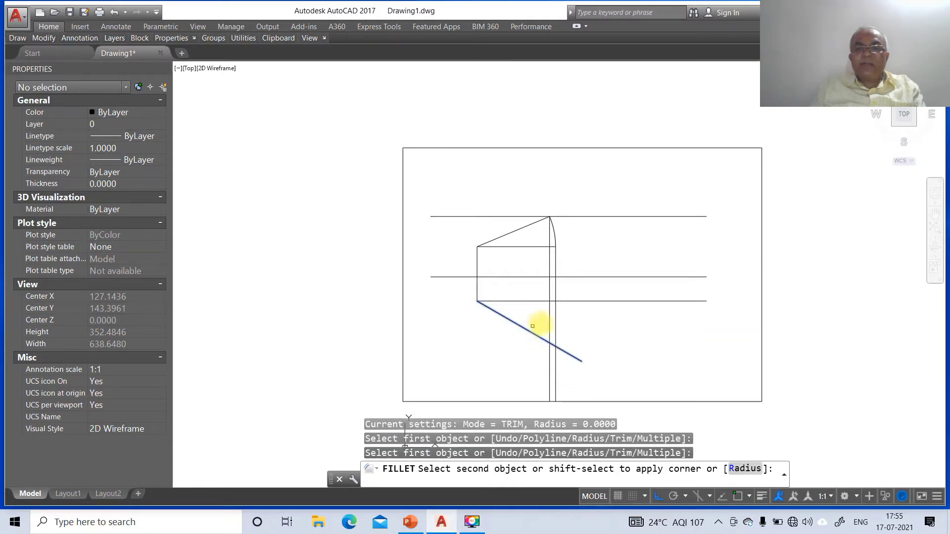
click(556, 321)
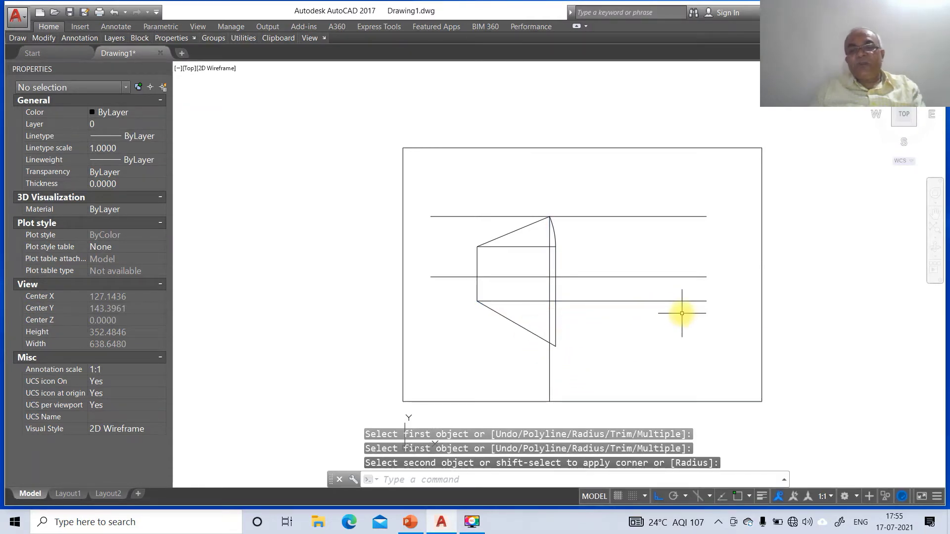
- Draw a horizontal line from the inclined line's lower end leftward to just past the left projector
text(l)
key(Return)
text(int)
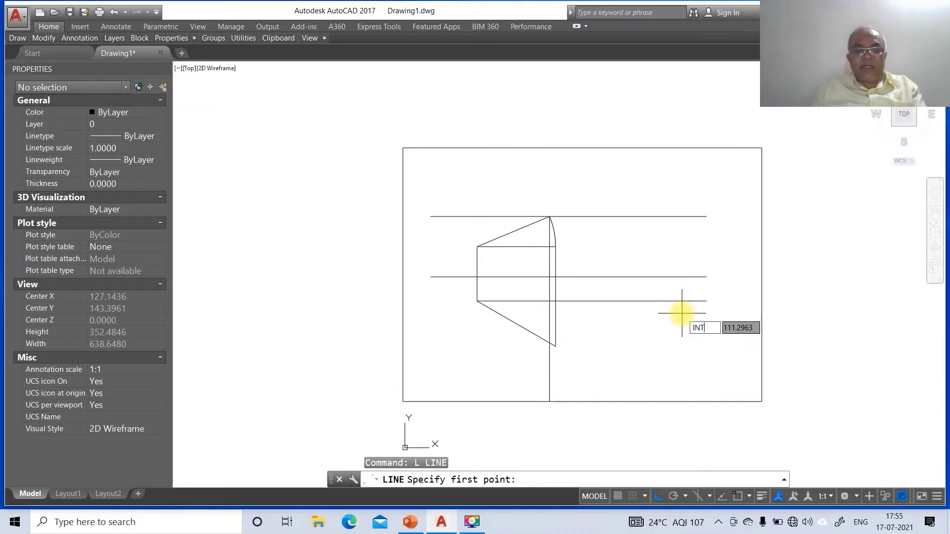
key(Return)
click(555, 346)
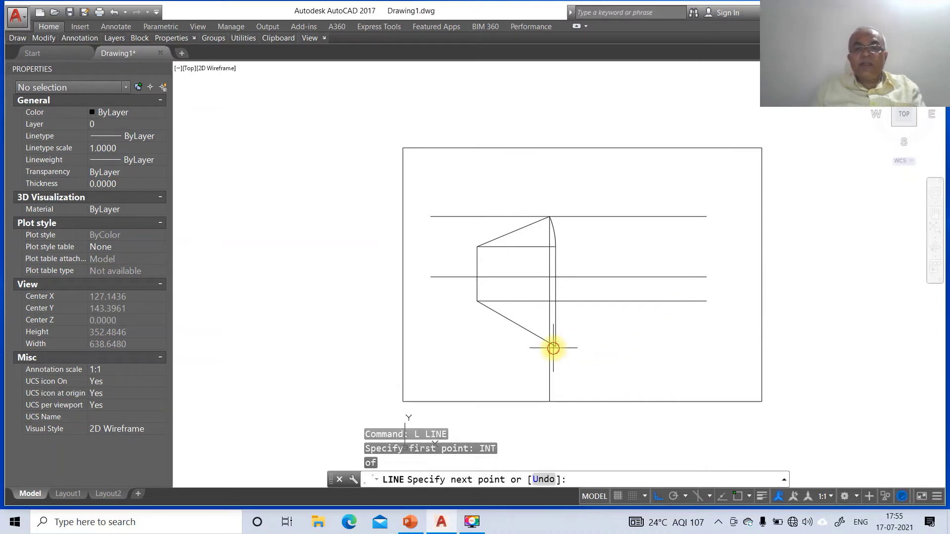
click(465, 356)
key(Return)
- Extend the lowest horizontal line to the border's right edge
text(E)
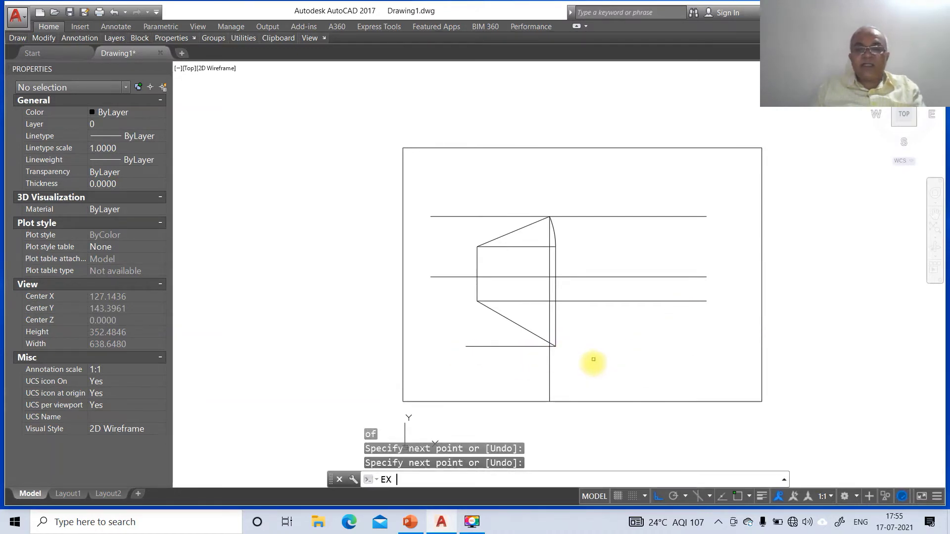
text(x)
key(Return)
click(760, 354)
key(Return)
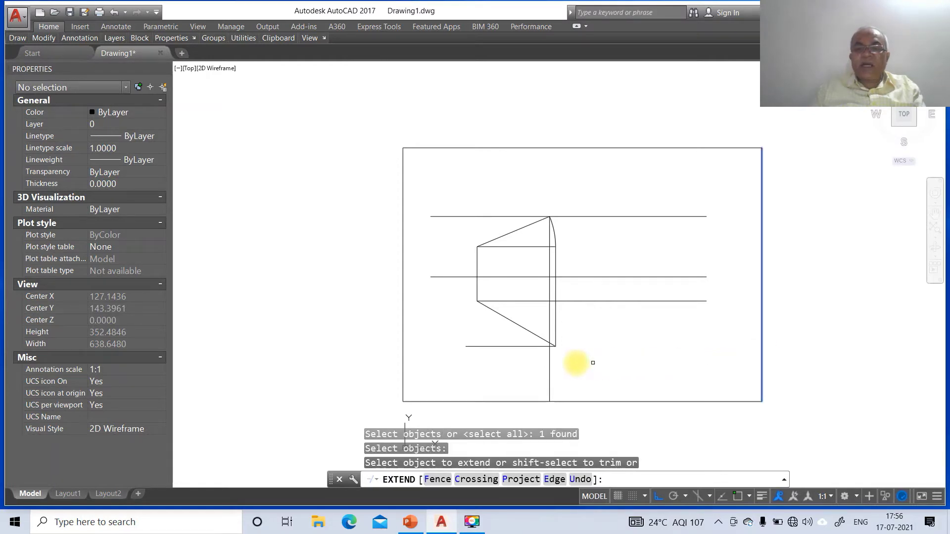
click(538, 345)
key(Return)
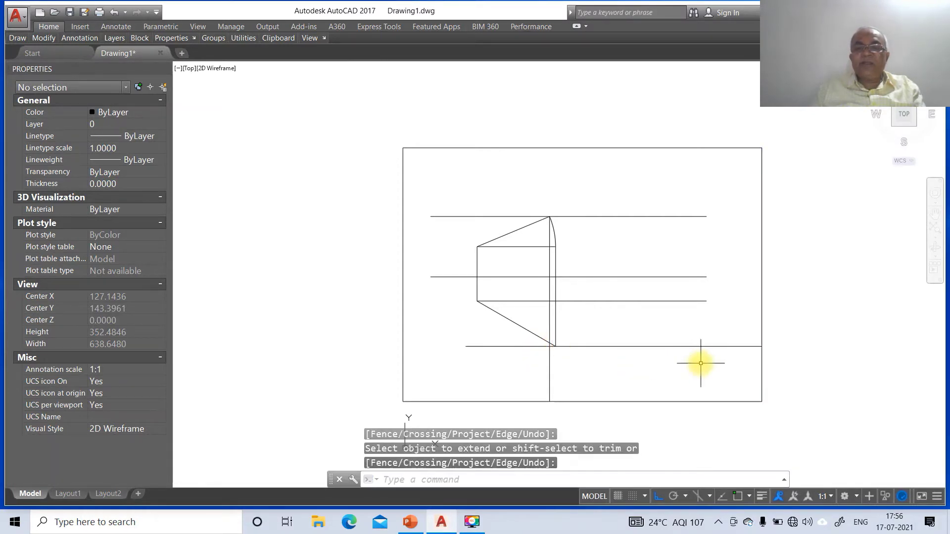
- Trim off the part of the 60 mm projector below the lowest horizontal line
text(tr)
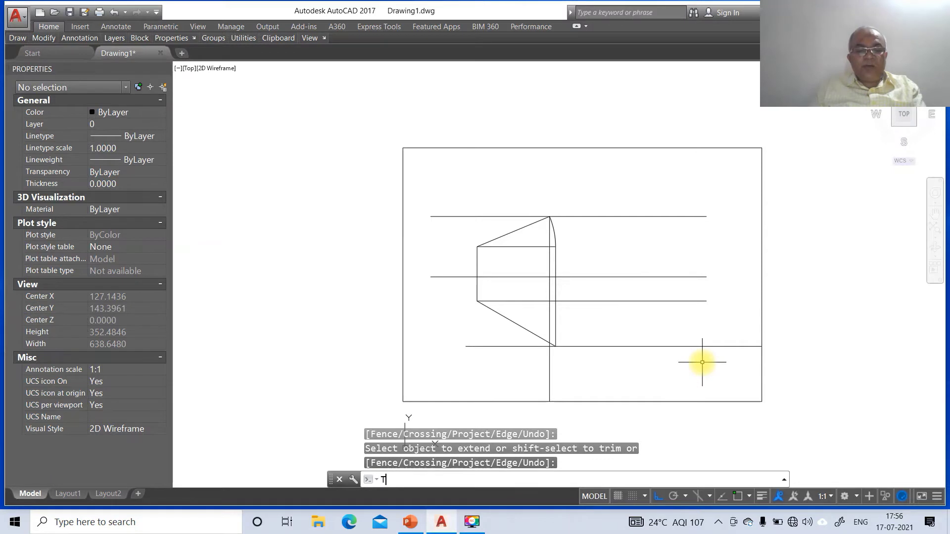
key(Return)
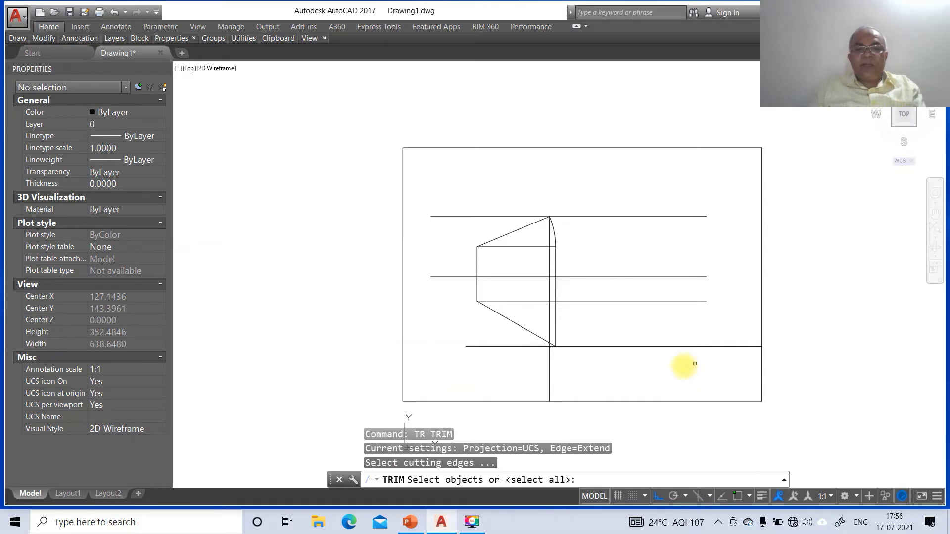
click(586, 346)
key(Return)
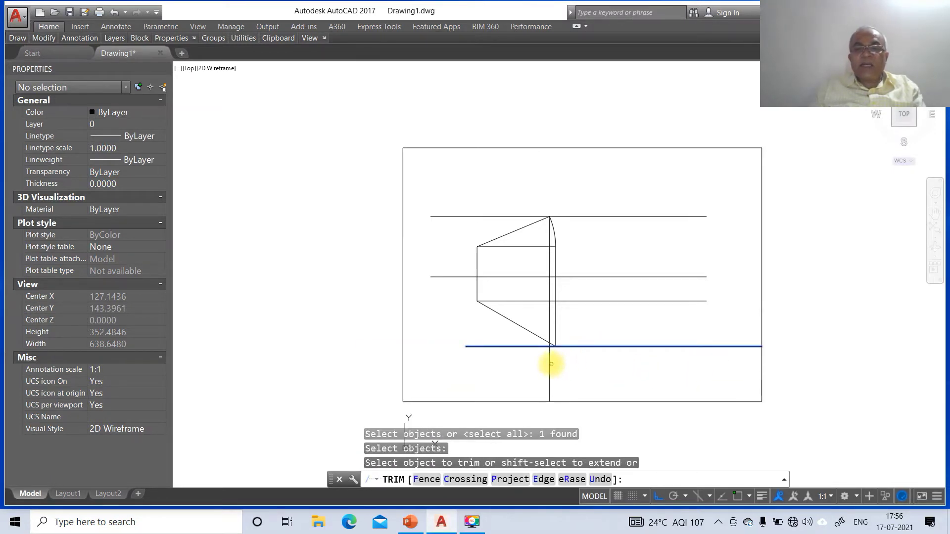
click(548, 363)
key(Return)
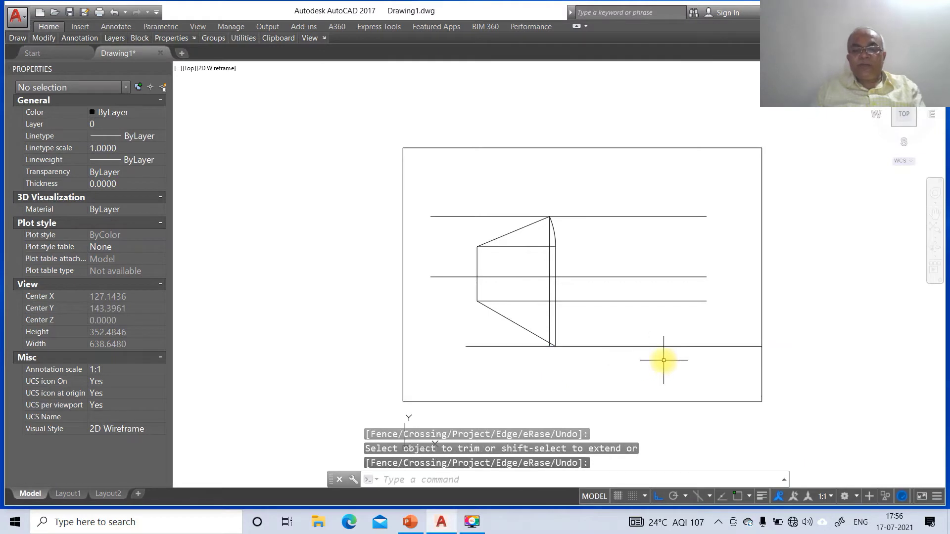
key(Return)
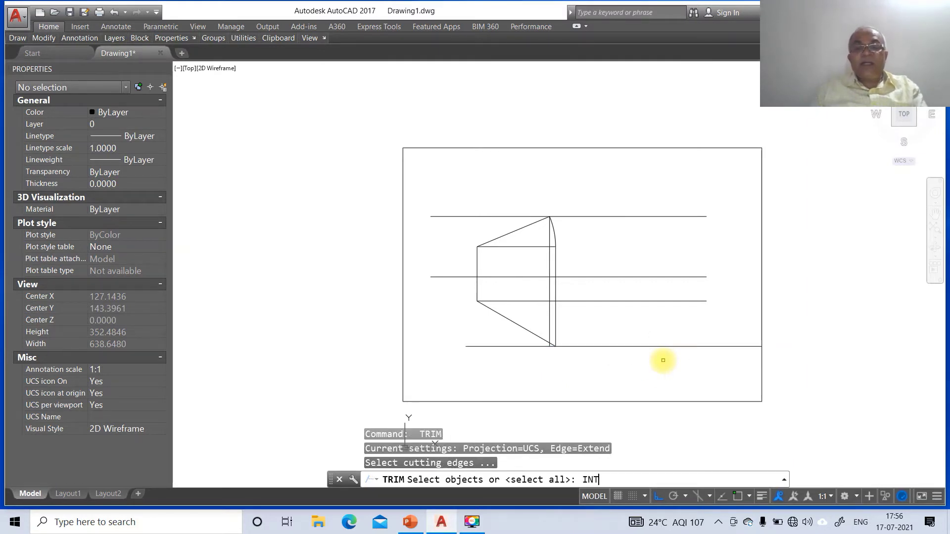
text(INT)
key(Return)
key(Escape)
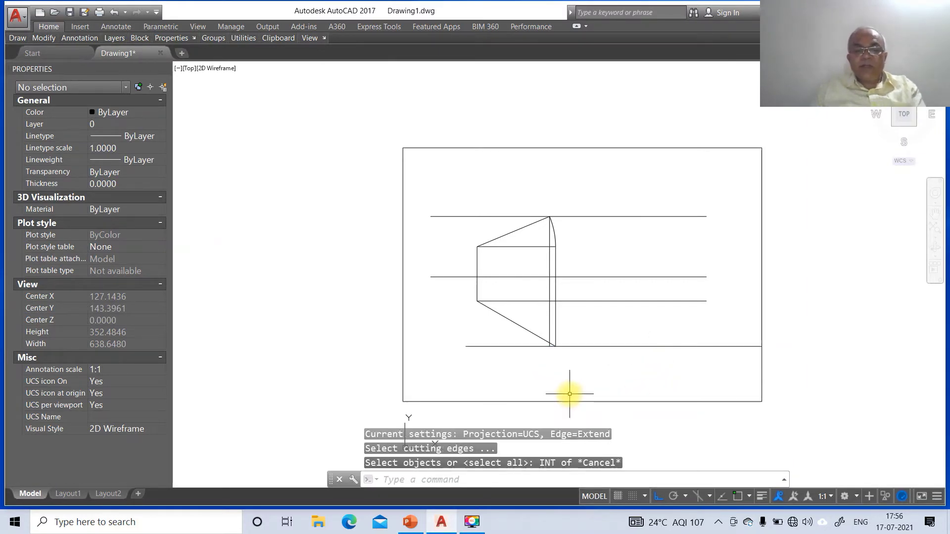
- Draw a line from the 60 mm projector's intersection with the lowest horizontal line to the left projector's lower end
text(L)
key(Return)
text(INT)
key(Return)
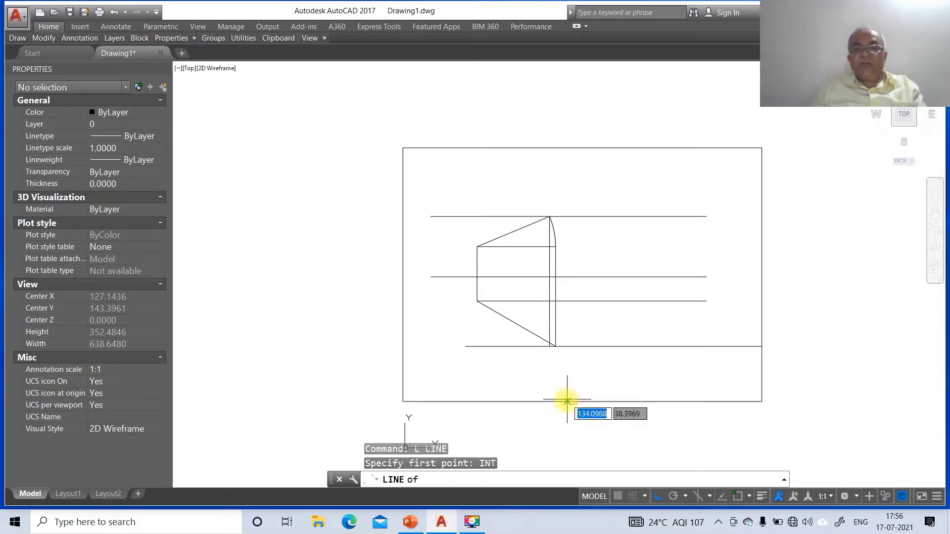
click(549, 346)
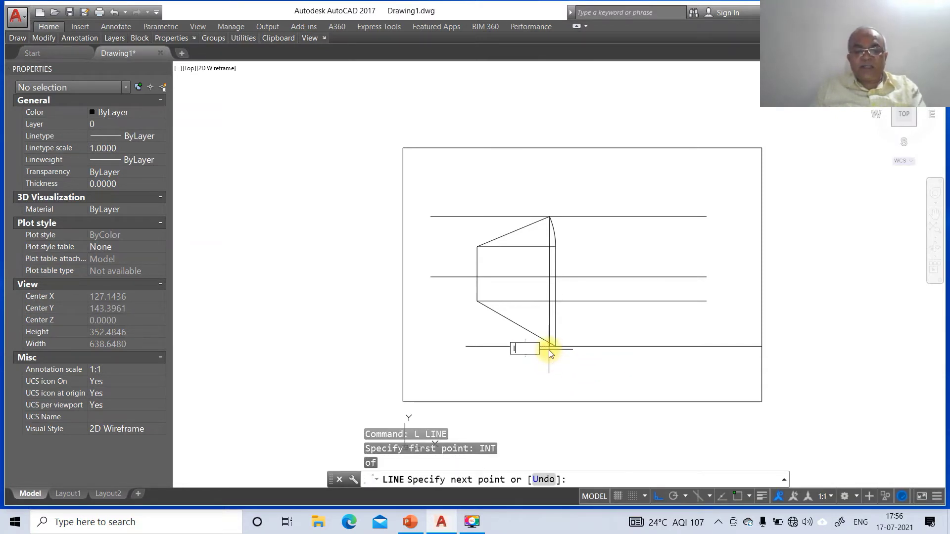
text(INT)
key(Return)
click(477, 301)
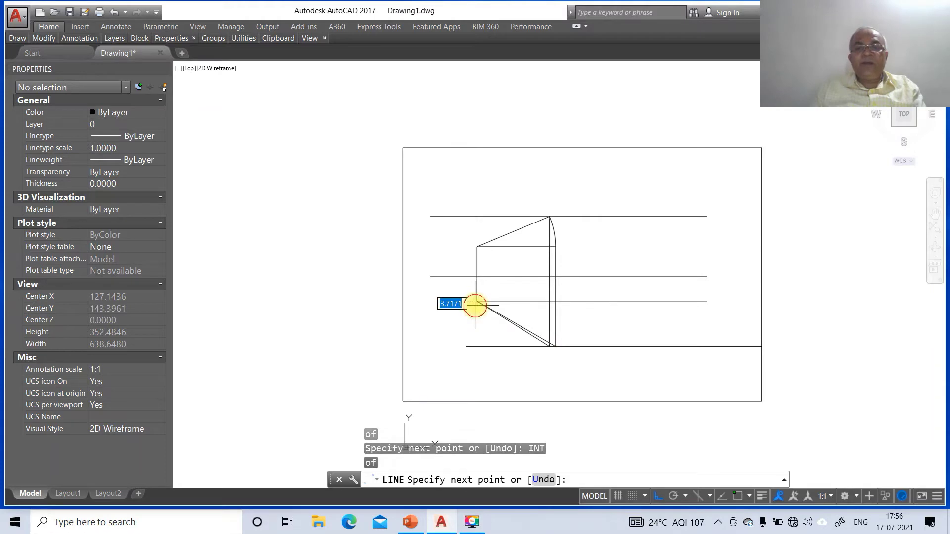
key(Return)
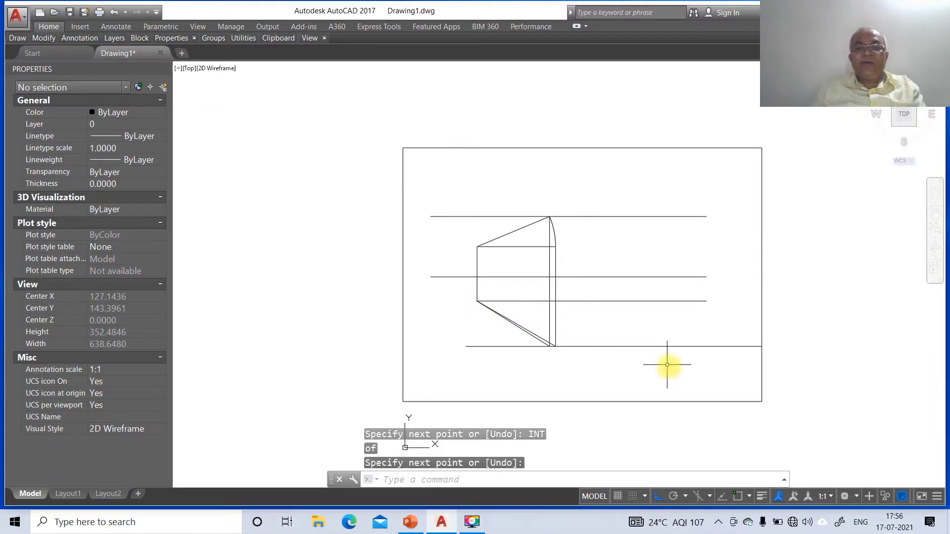
click(413, 529)
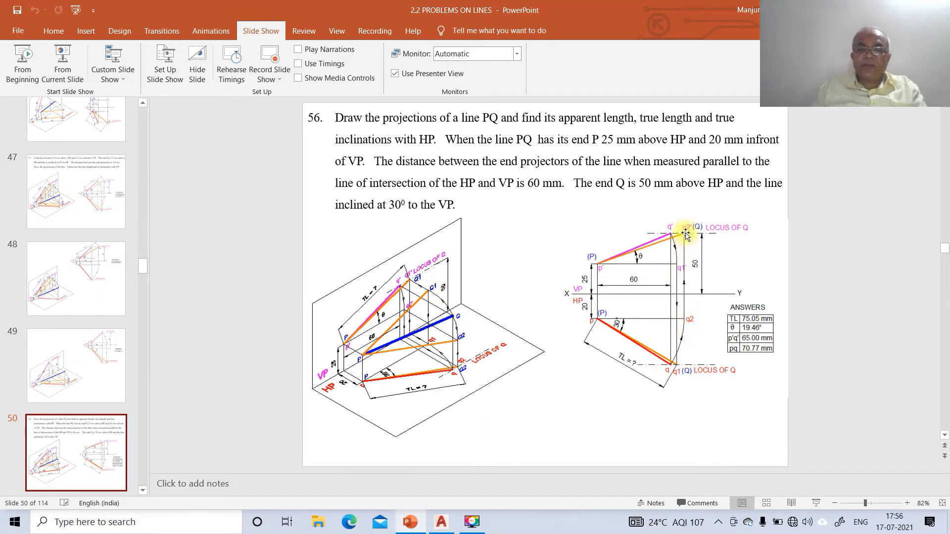
click(440, 521)
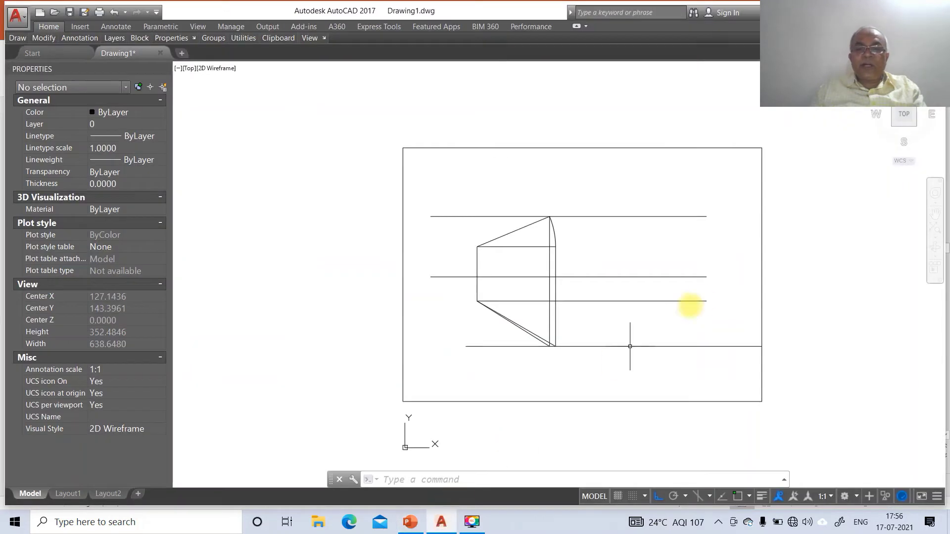
text(l)
key(Return)
text(int)
key(Return)
click(476, 302)
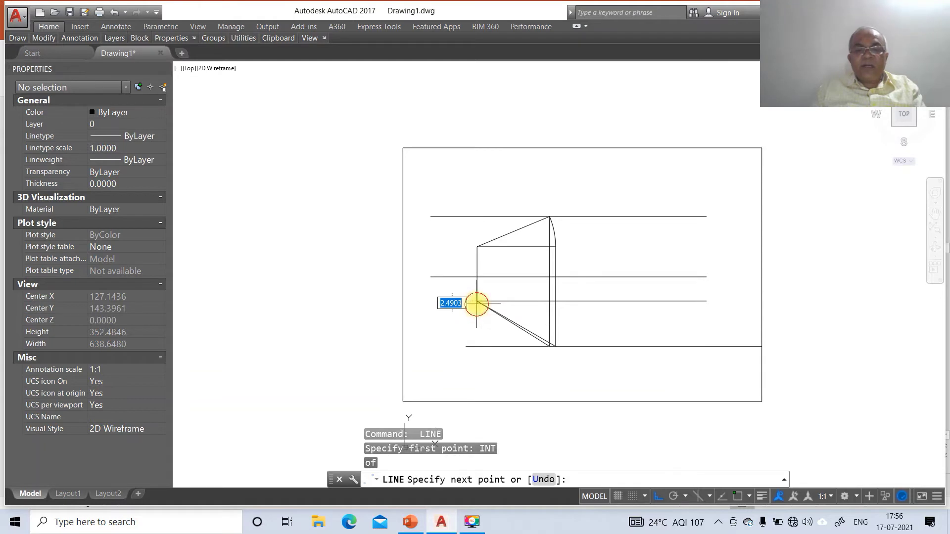
text(INT)
key(Return)
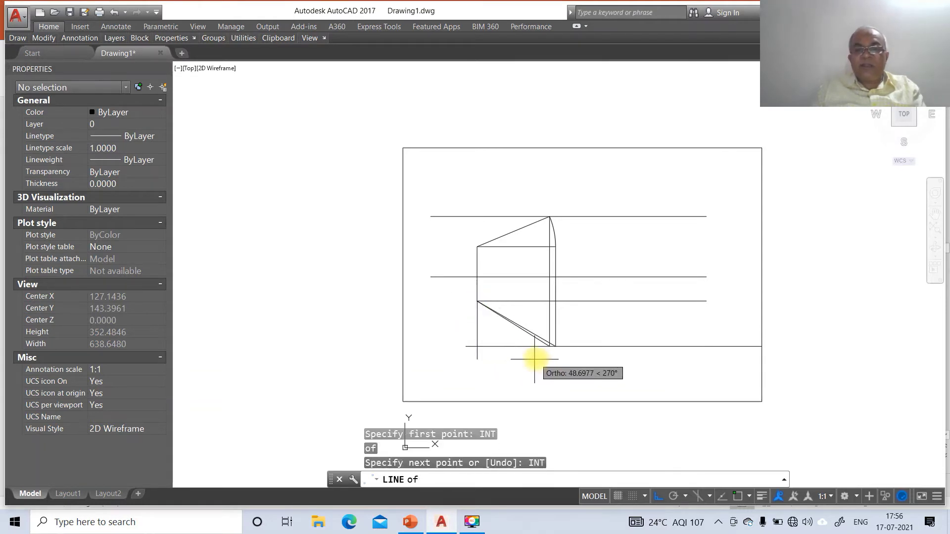
key(Escape)
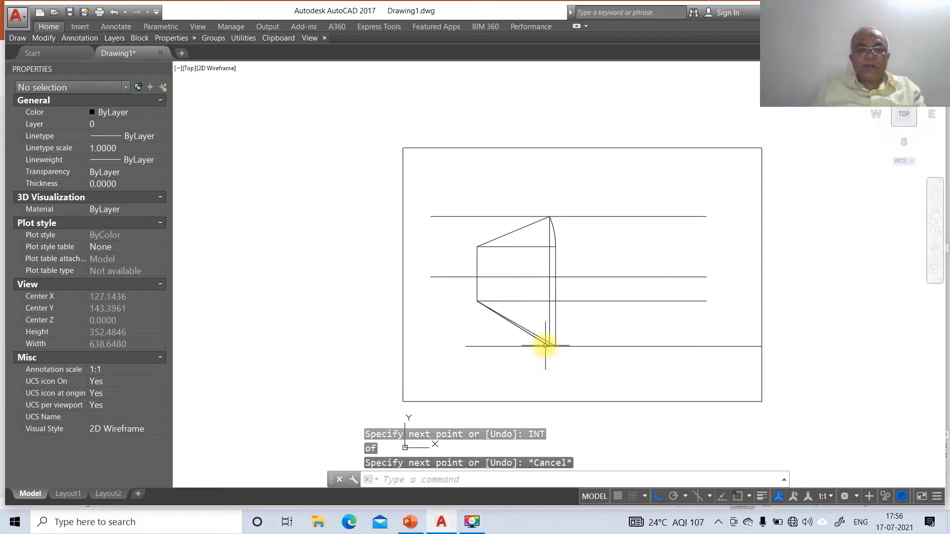
key(Escape)
text(u)
key(Return)
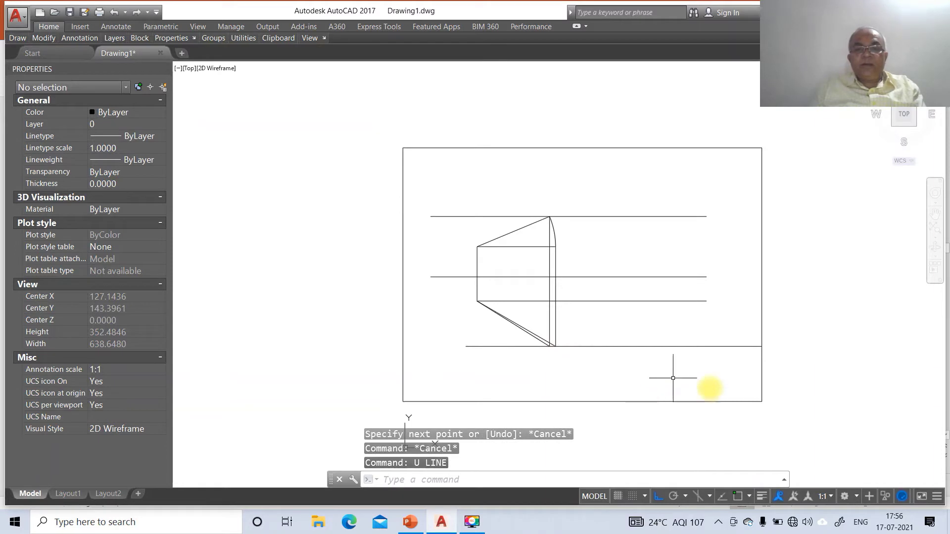
- Draw a circle centred on the left projector's lower end, passing through the 60 mm projector's intersection with the lowest horizontal line
text(L)
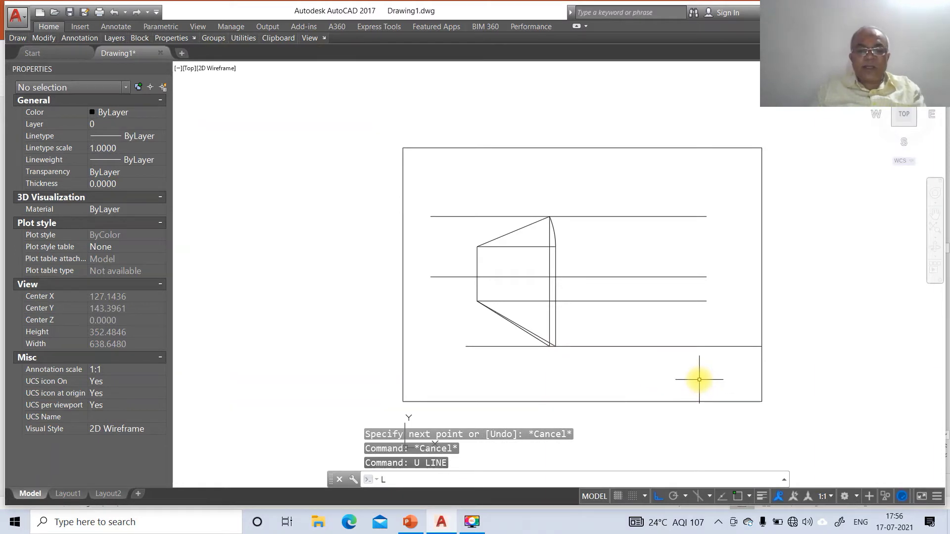
key(BackSpace)
text(C)
key(Return)
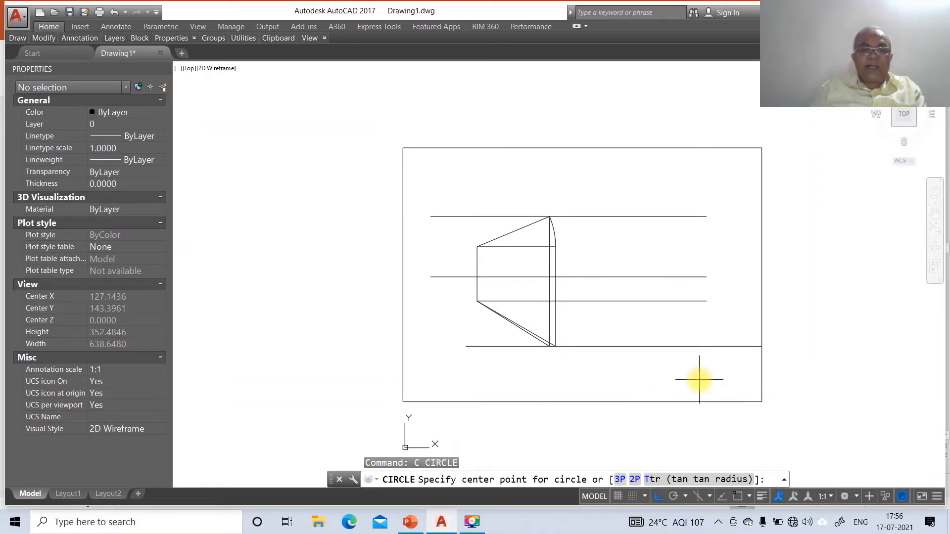
text(INT)
key(Return)
click(476, 302)
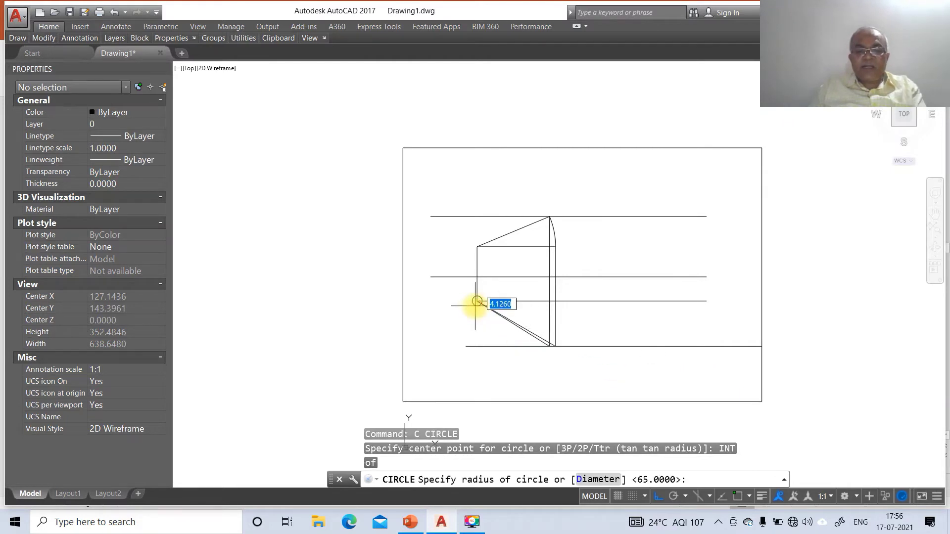
text(INT)
key(Return)
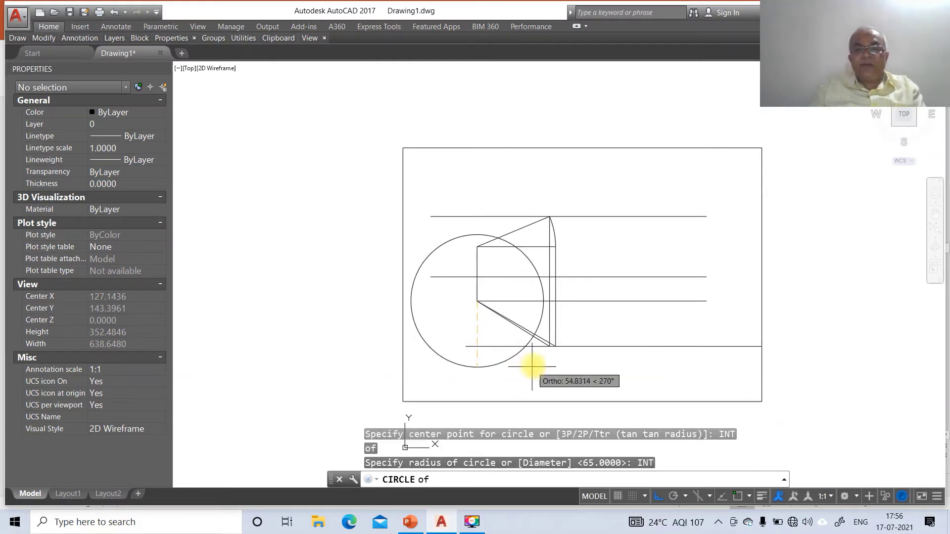
click(554, 348)
click(664, 346)
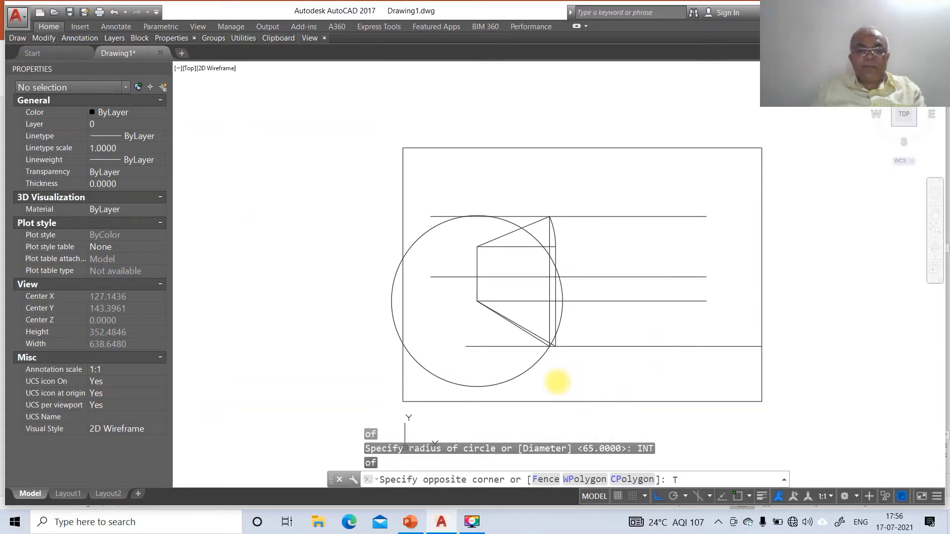
key(Escape)
- Trim the circle using the steeper lower sloping line and the horizontal line from its upper end as cutting edges, keeping the arc between them
text(TR)
key(Return)
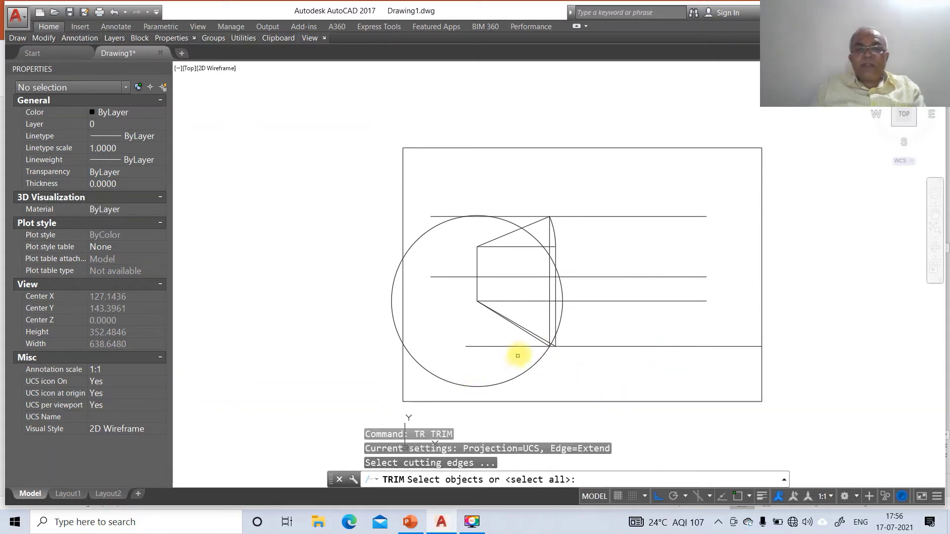
click(539, 338)
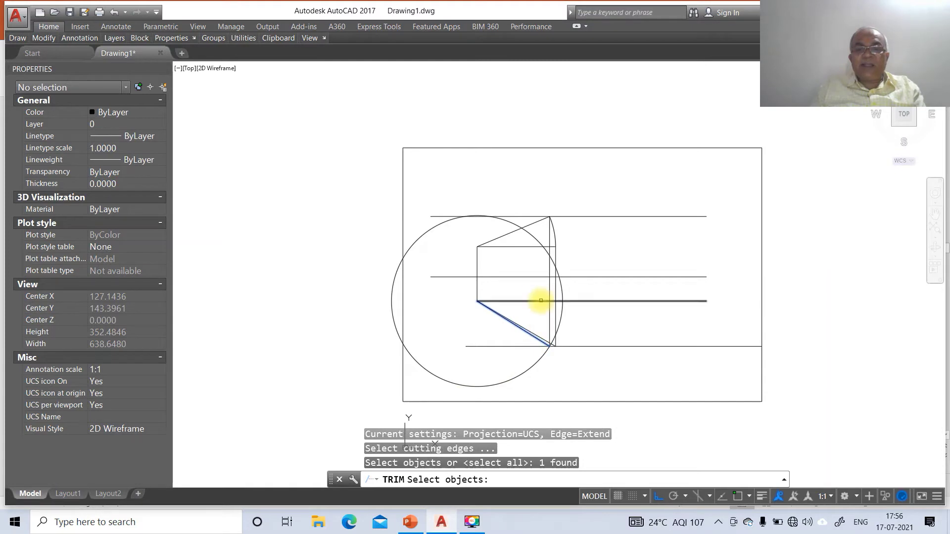
click(540, 300)
key(Return)
click(559, 291)
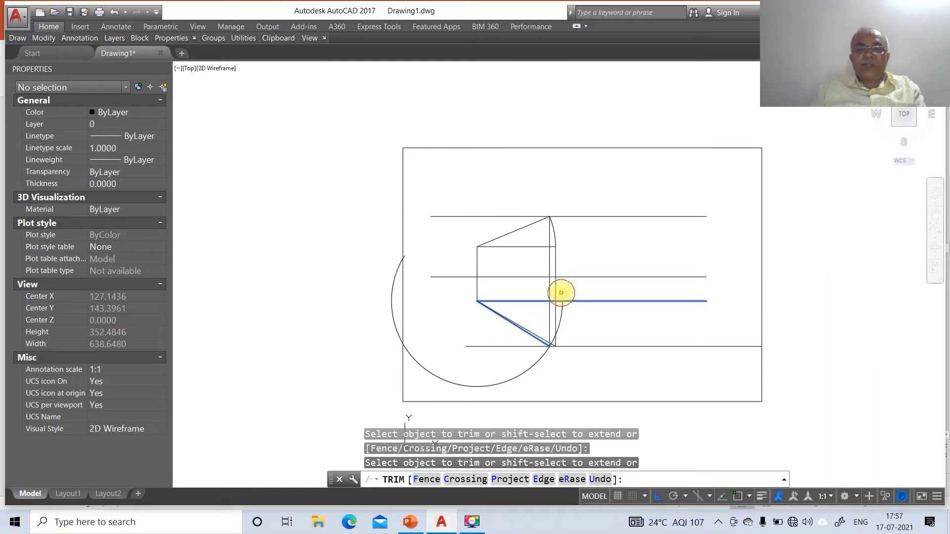
click(540, 360)
key(Return)
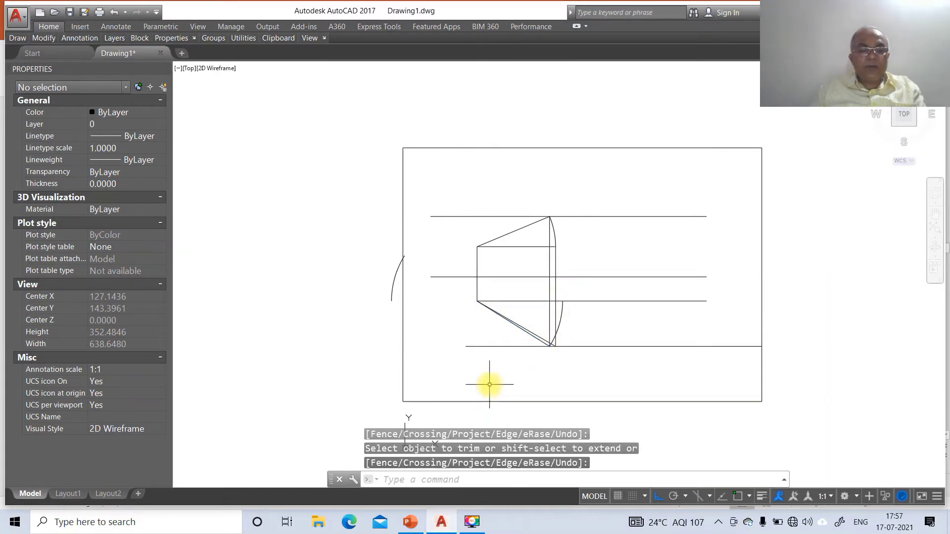
- Erase the leftover circle fragment outside the border's left edge
text(e)
key(Return)
click(391, 297)
key(Return)
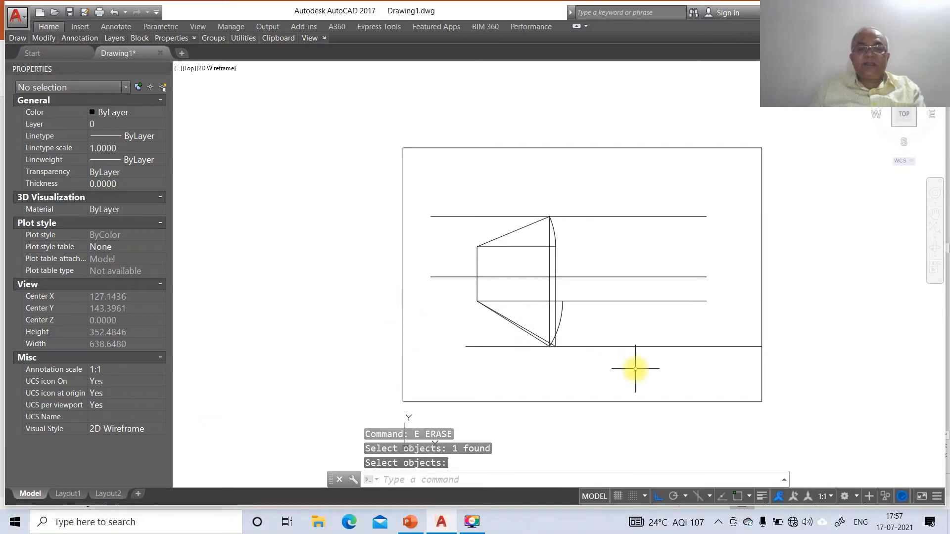
- Fillet the horizontal line below the XY line with the new arc at zero radius to cut its excess length
text(f)
key(Return)
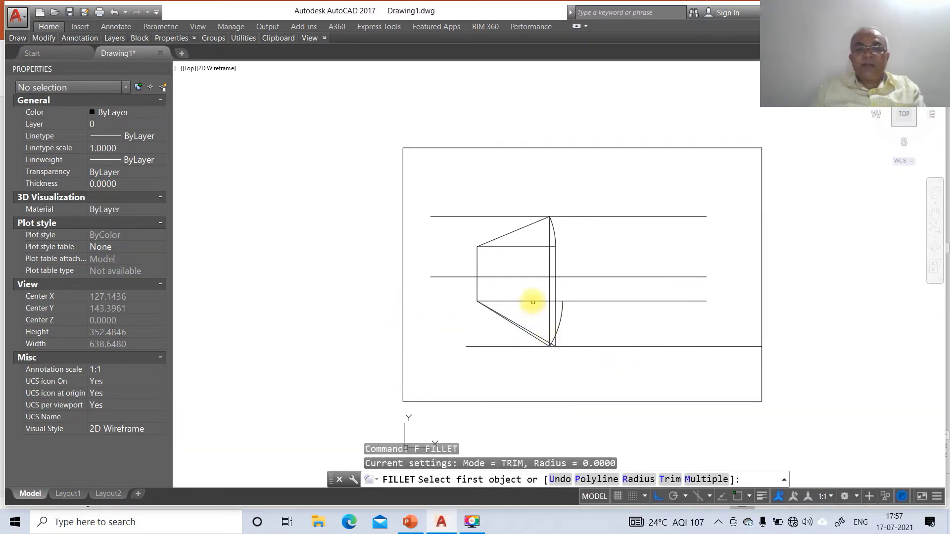
click(533, 301)
click(561, 319)
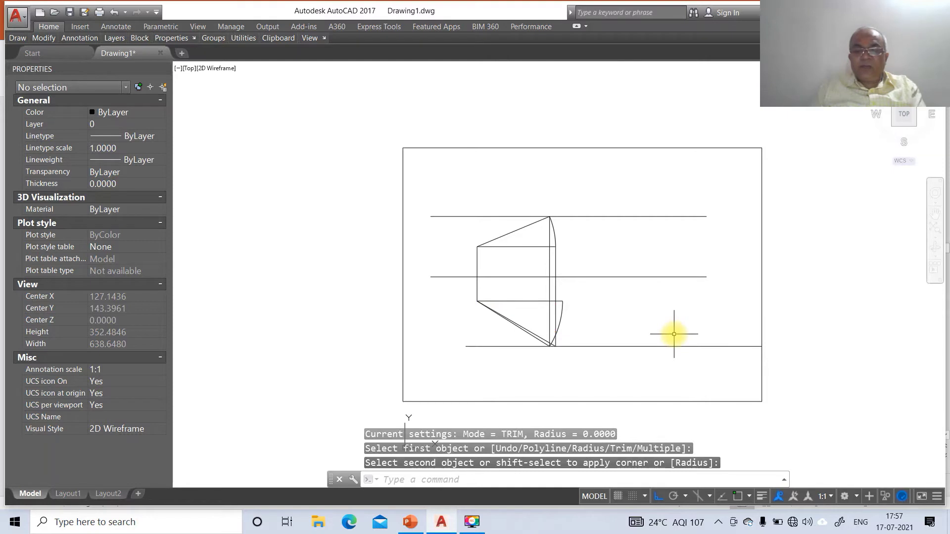
- Draw a vertical from the lower arc's upper end perpendicular to the top locus line, continuing to the left projector's upper end
key(Return)
text(INT)
key(Return)
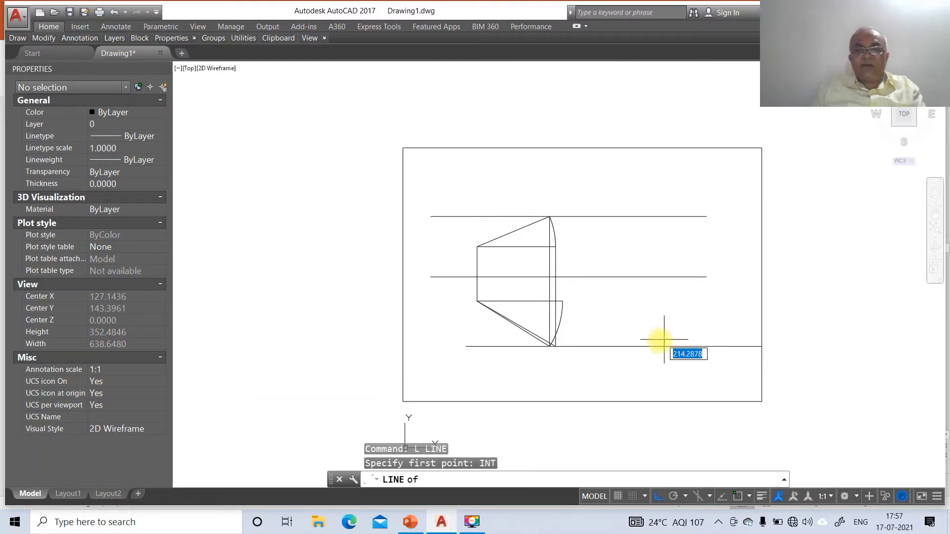
click(564, 302)
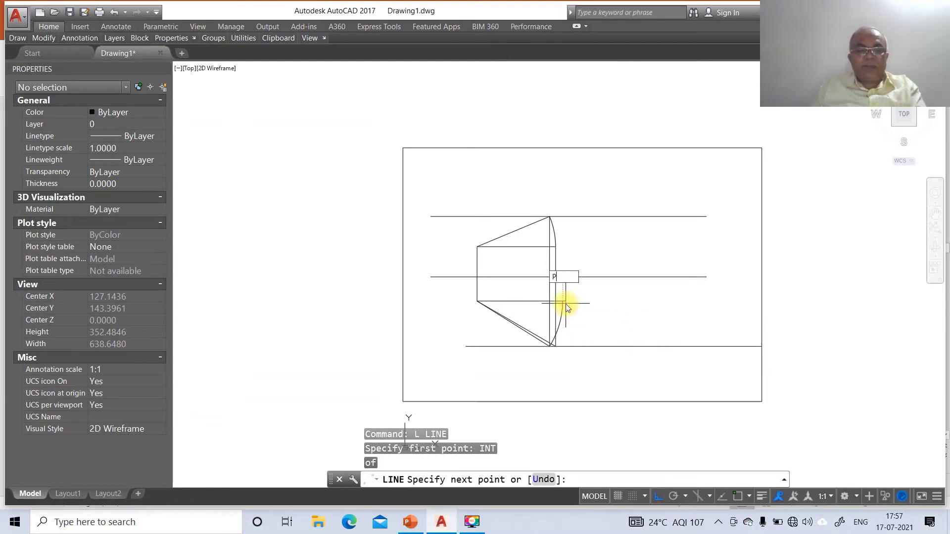
text(PER)
key(Return)
click(562, 218)
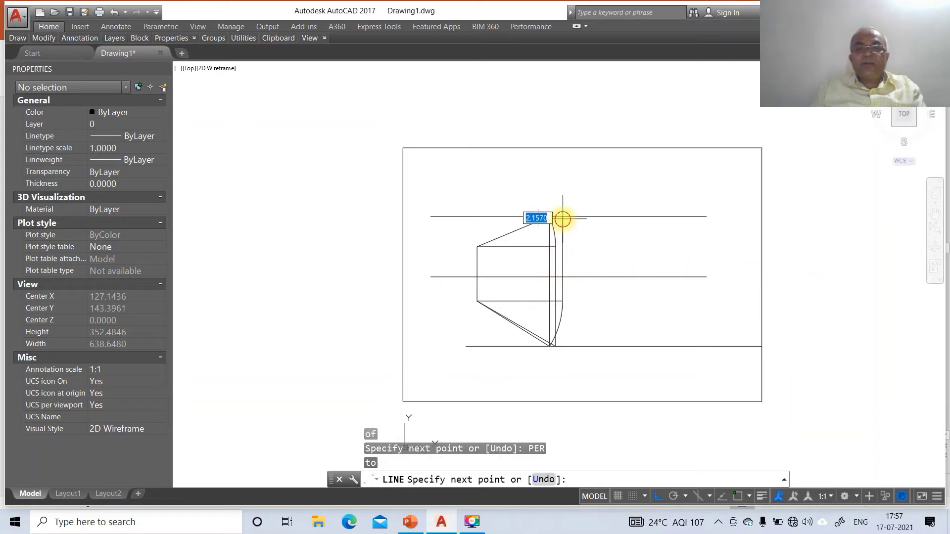
text(INT)
key(Return)
click(477, 247)
key(Return)
- Erase the steeper of the two sloping lines in the top view
text(e)
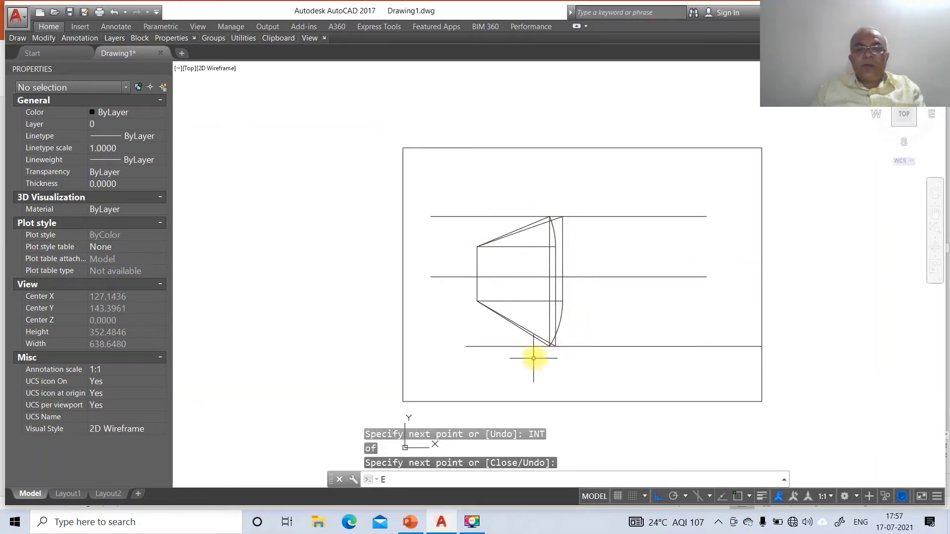
key(Return)
click(533, 343)
key(Return)
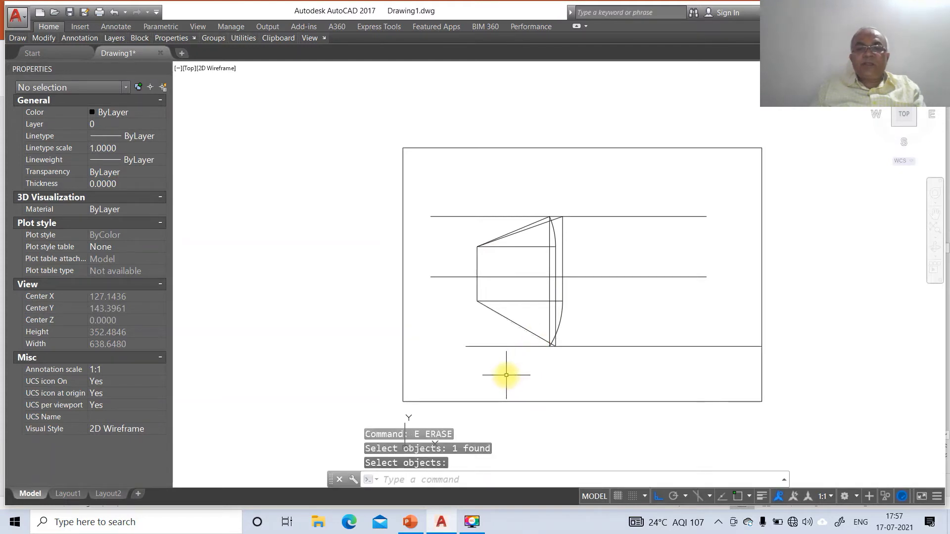
- Undo the erase of the sloping line and the last pair of connected lines
text(u)
key(Return)
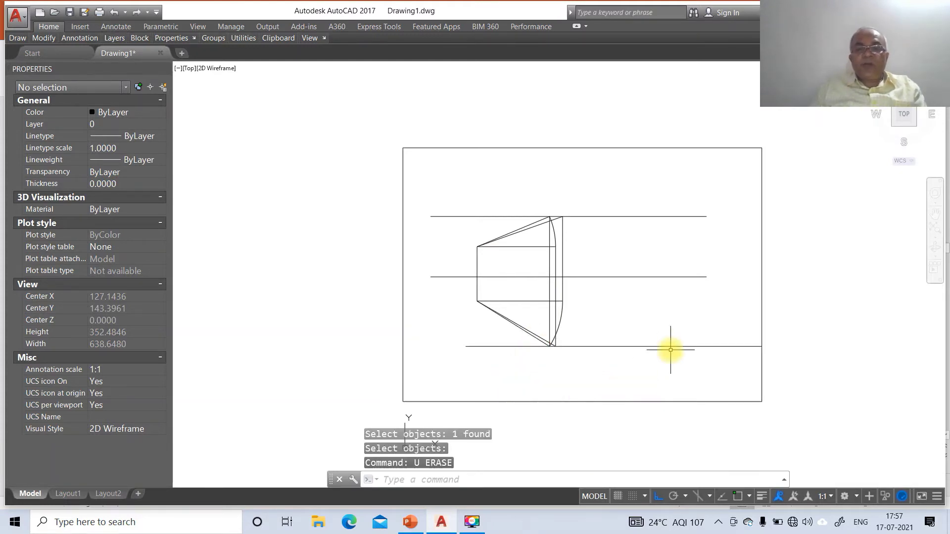
text(u)
key(Return)
text(w)
key(Return)
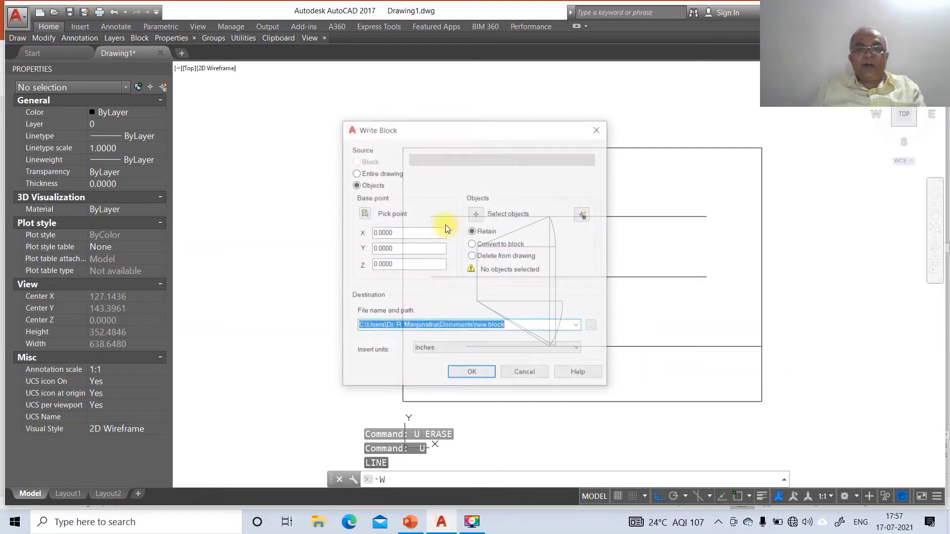
click(525, 373)
- Draw a line from the lower arc's upper end perpendicular to the top locus line, continuing to the left projector's upper end
text(z)
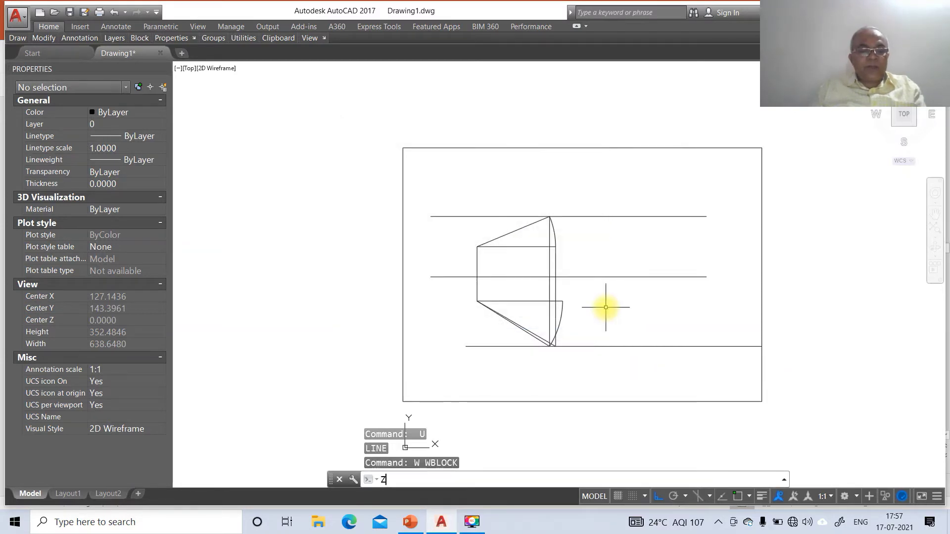
key(Return)
text(w)
key(Return)
click(409, 191)
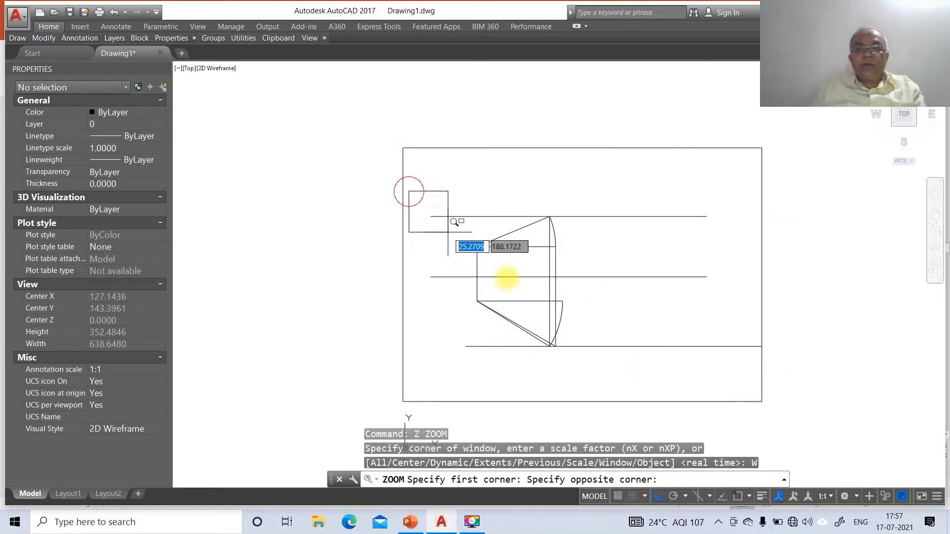
click(784, 404)
text(l)
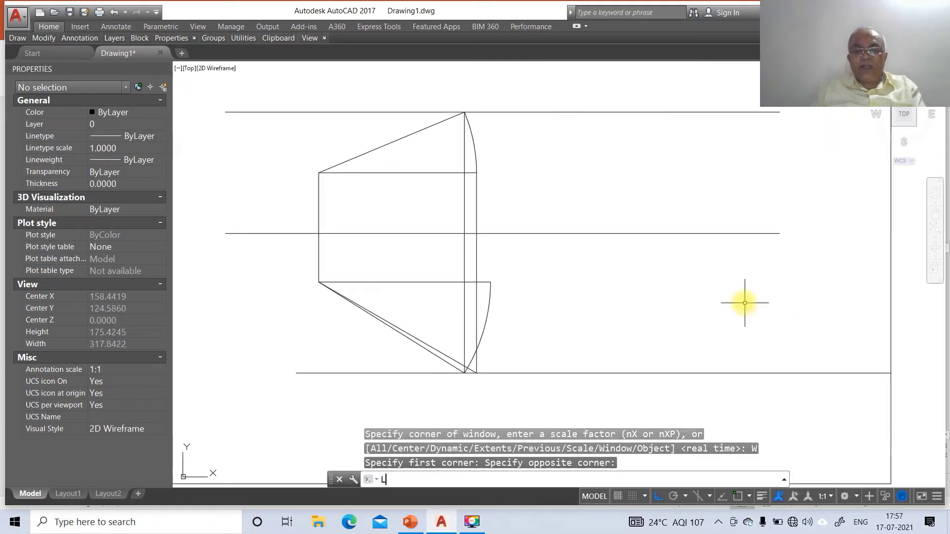
key(Return)
text(INT)
key(Return)
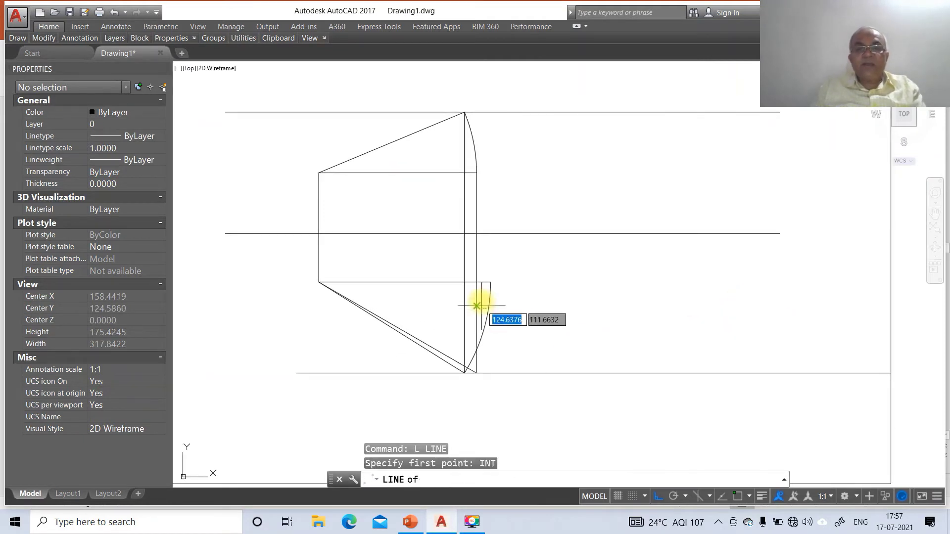
click(490, 284)
text(PER)
key(Return)
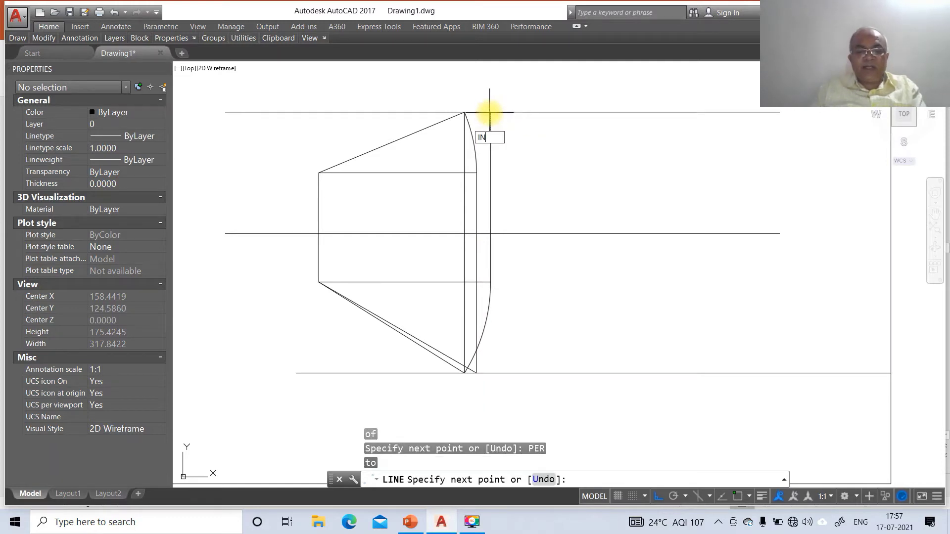
text(INT)
key(Return)
click(318, 172)
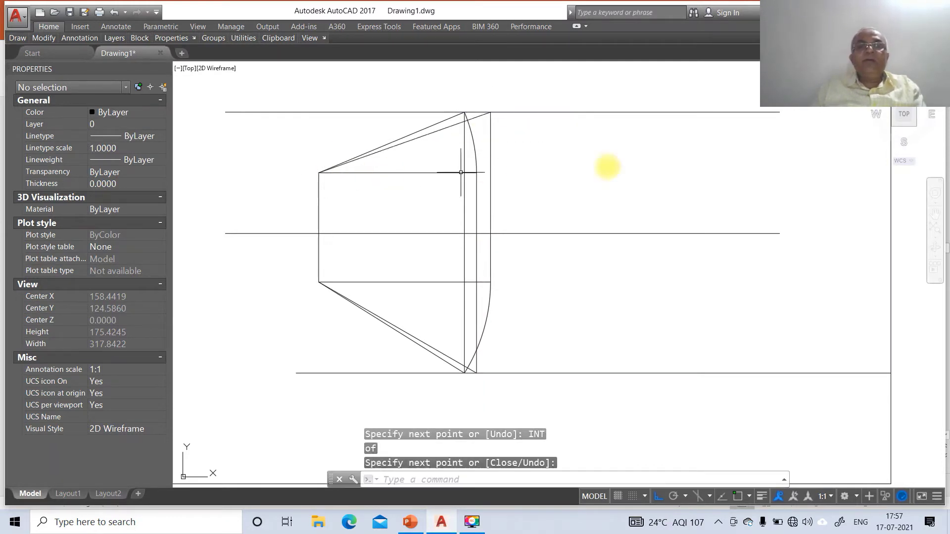
- Break off the surplus left ends of the XY line, the upper locus line and the lower locus line
text(BR)
key(Return)
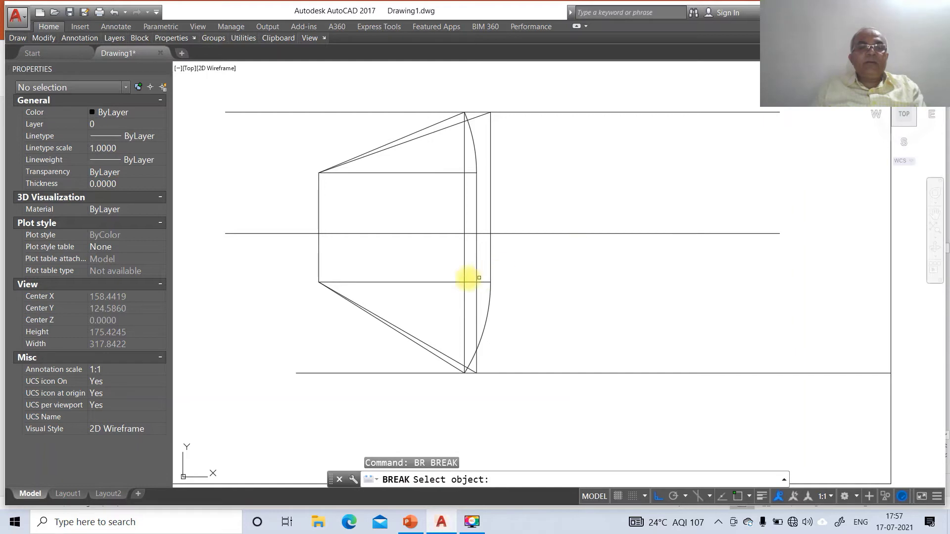
click(262, 235)
click(212, 244)
key(Return)
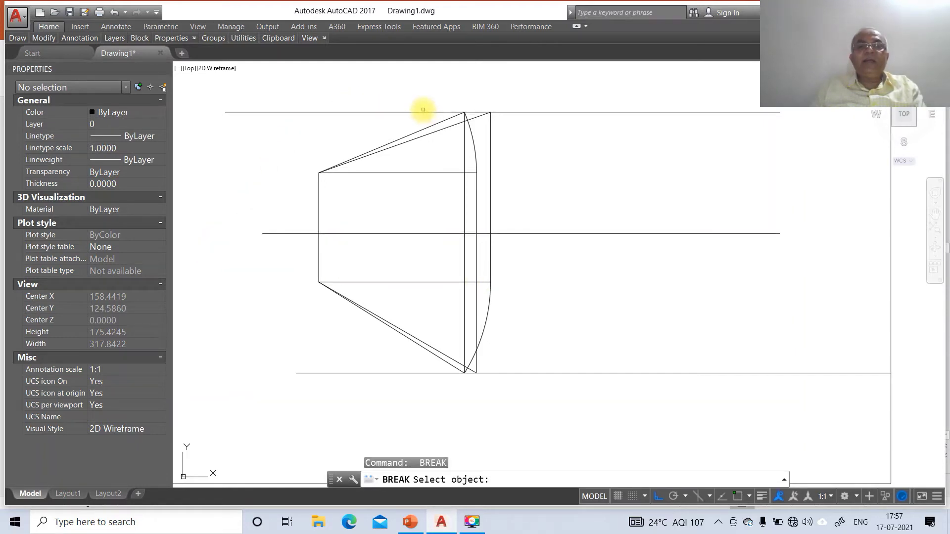
click(423, 109)
click(195, 153)
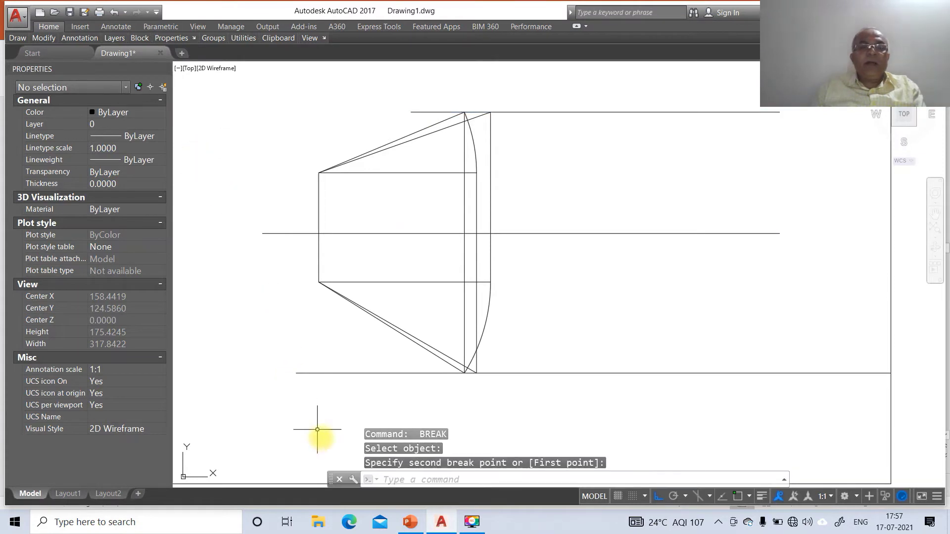
key(Return)
click(405, 375)
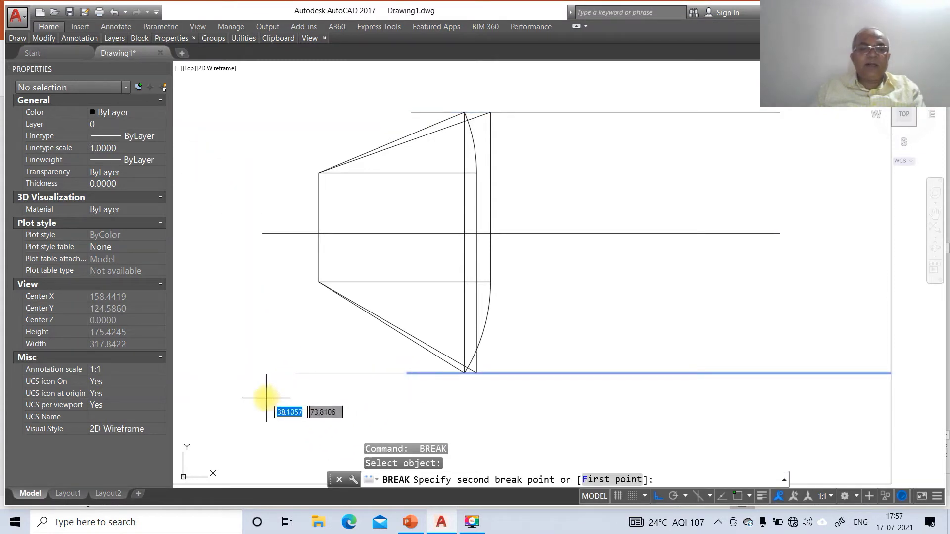
click(265, 392)
- Break off the surplus right ends of the lower locus line, the XY line and the upper locus line
key(Return)
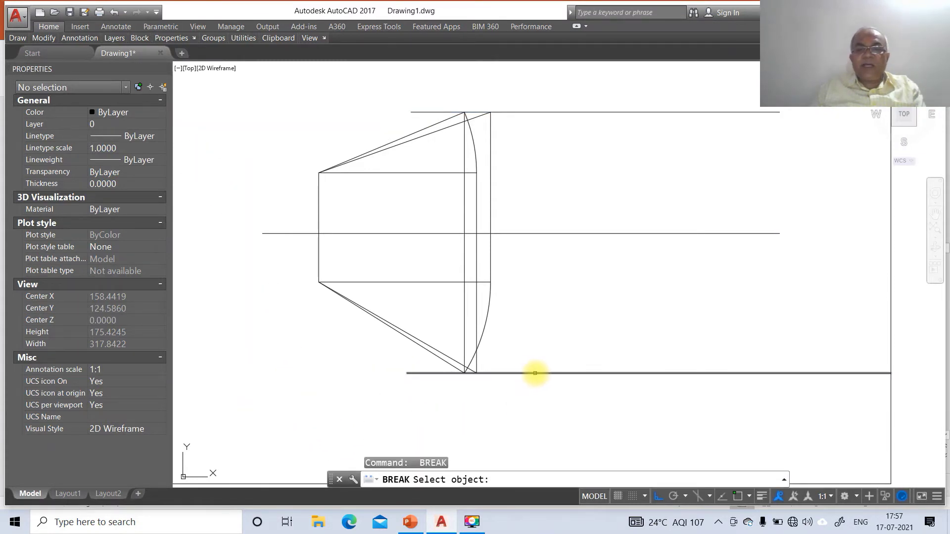
click(534, 373)
click(895, 384)
key(Return)
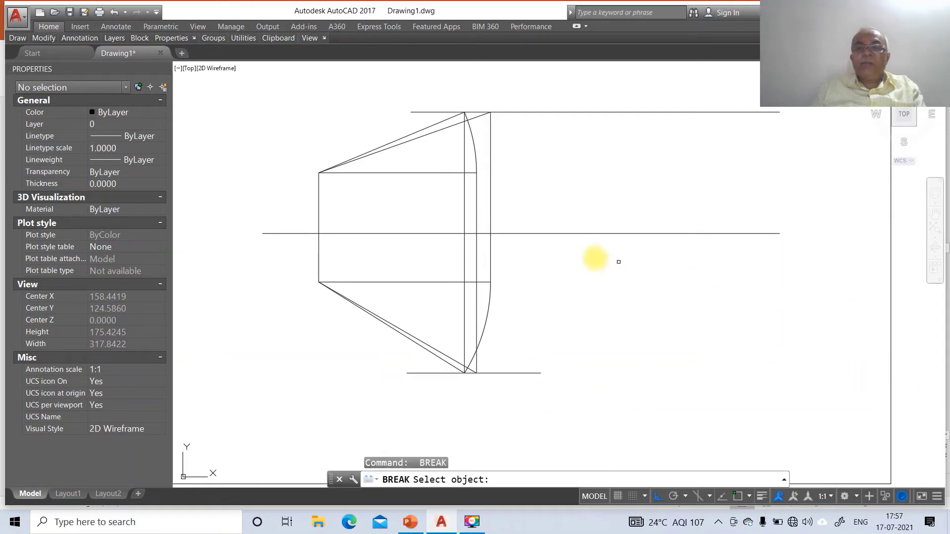
click(545, 233)
click(791, 260)
key(Return)
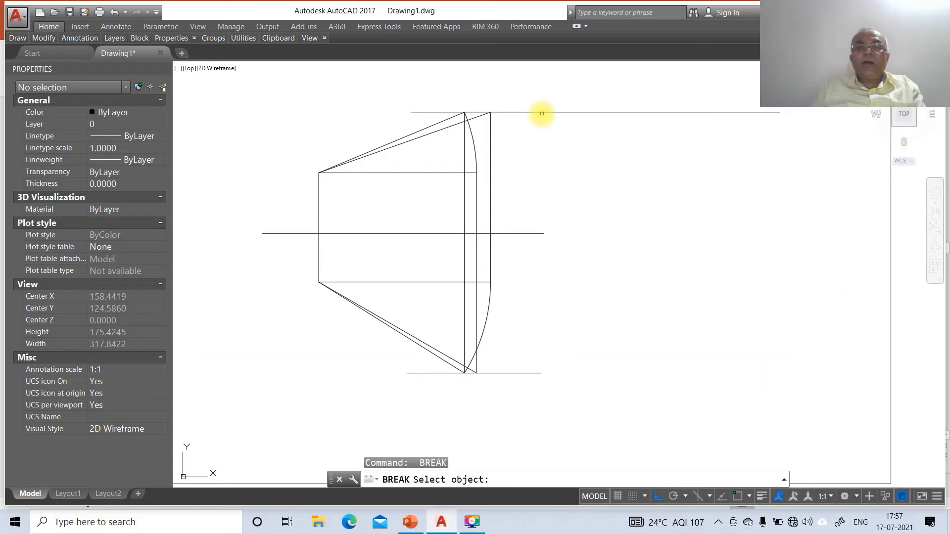
click(542, 112)
click(778, 145)
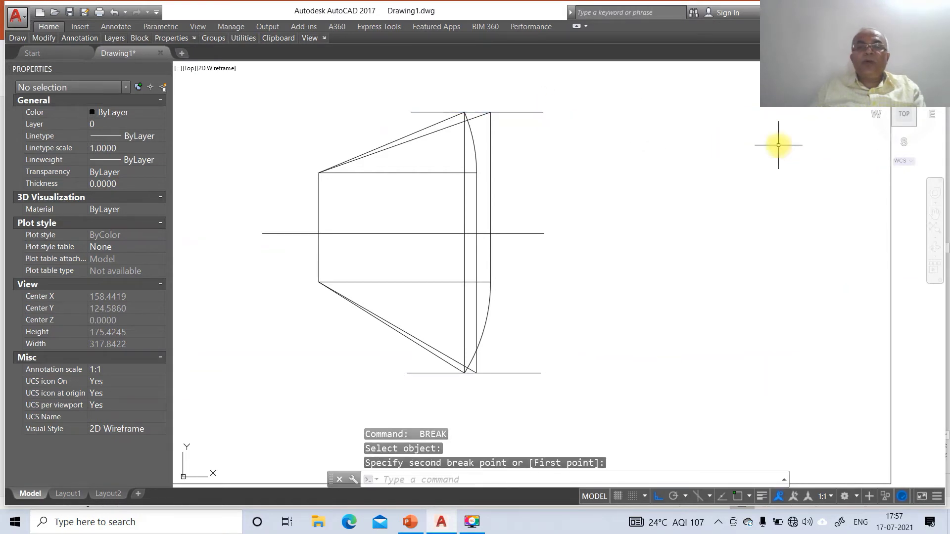
- Move the horizontal reference line between the two views to the XY layer
click(365, 236)
click(365, 235)
click(49, 125)
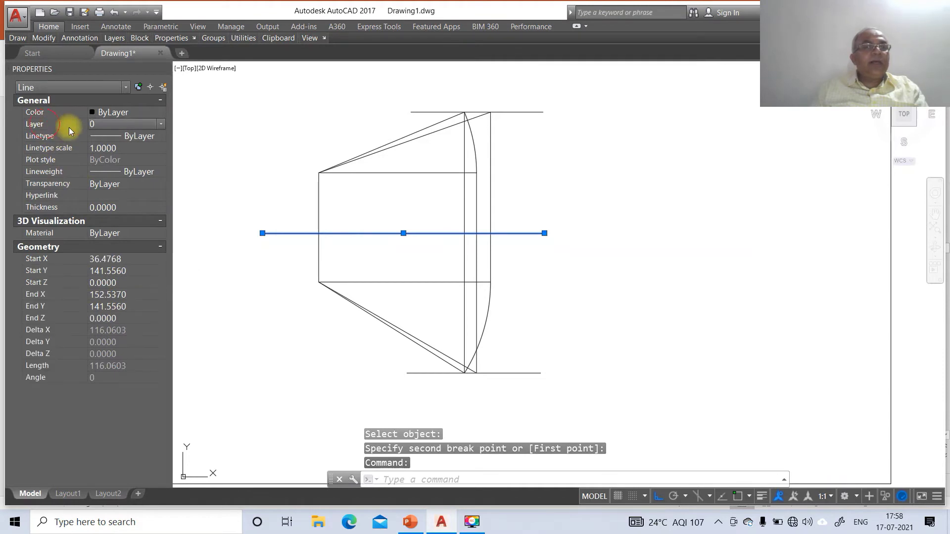
click(160, 125)
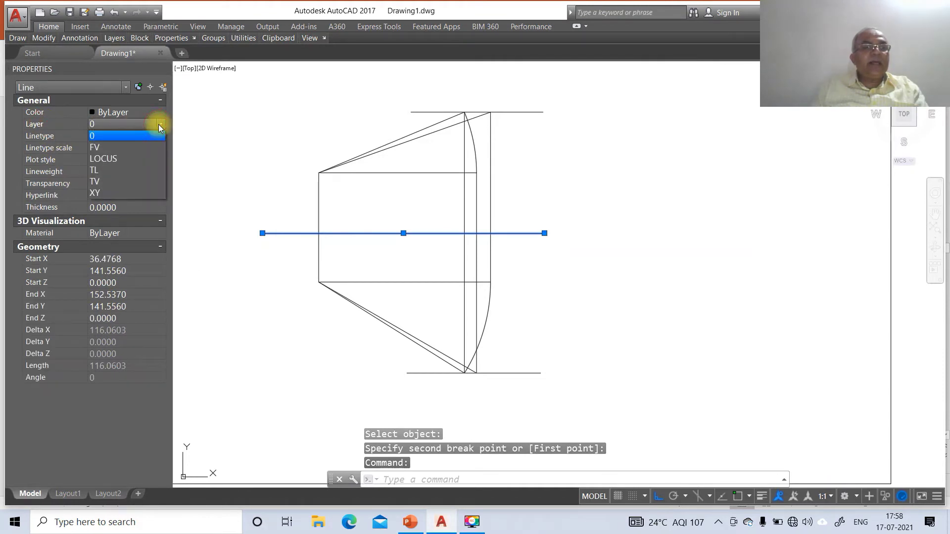
click(117, 193)
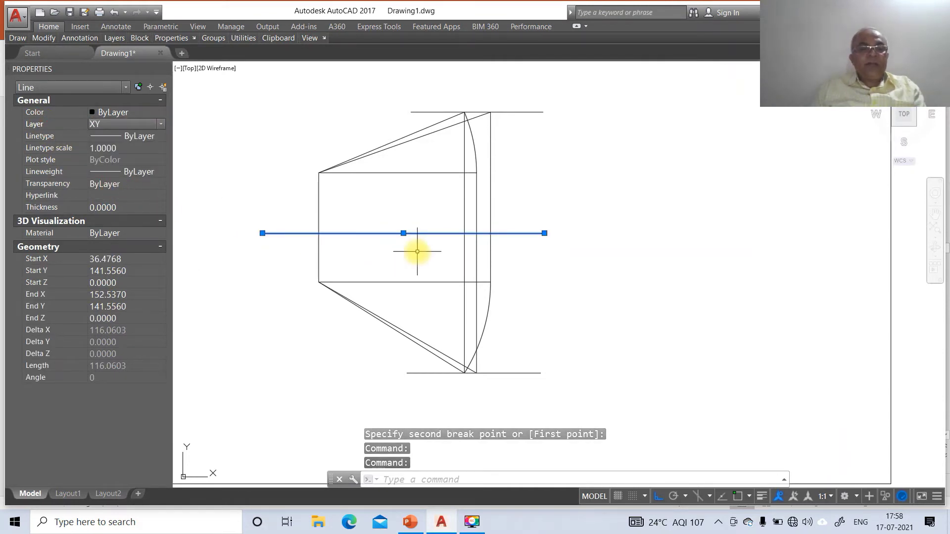
key(Escape)
key(Escape)
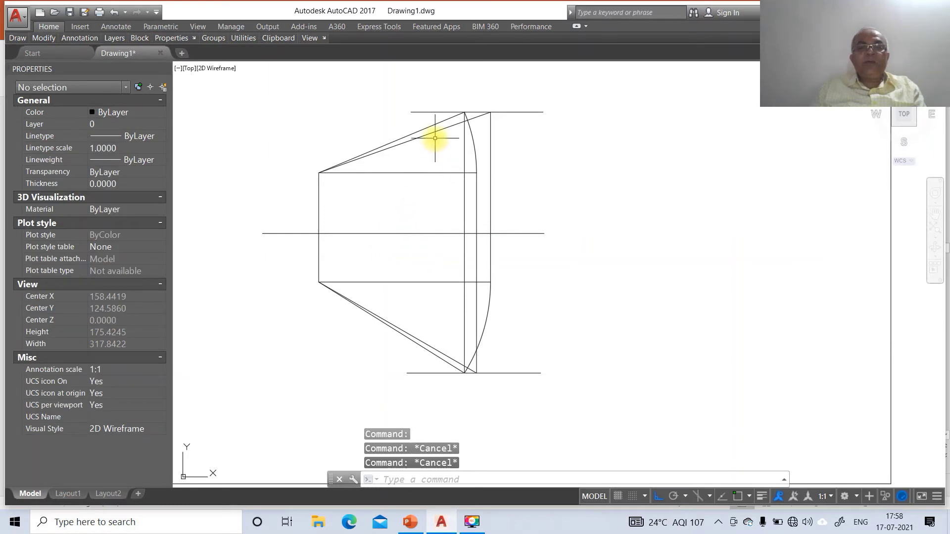
- Put the true-length sloping lines of both views on the TL layer and turn on lineweight display
click(434, 132)
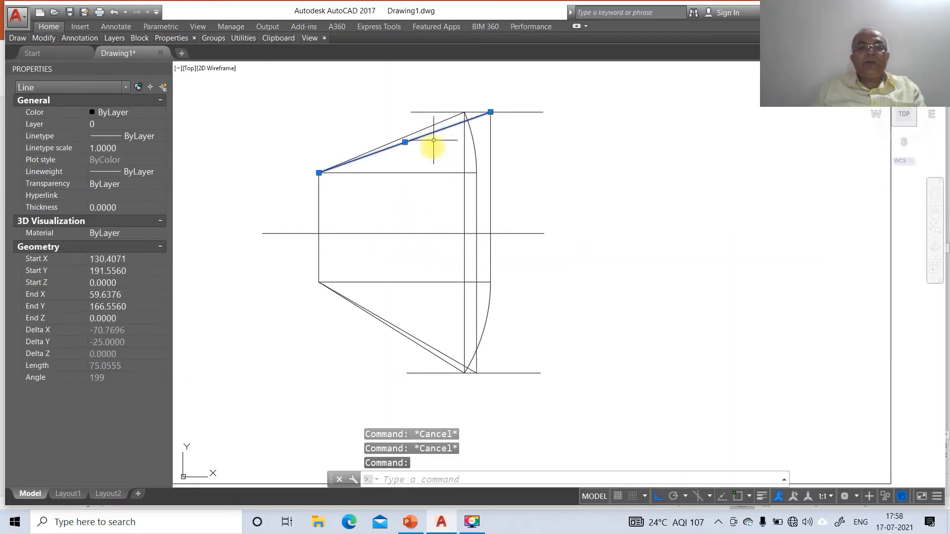
click(401, 336)
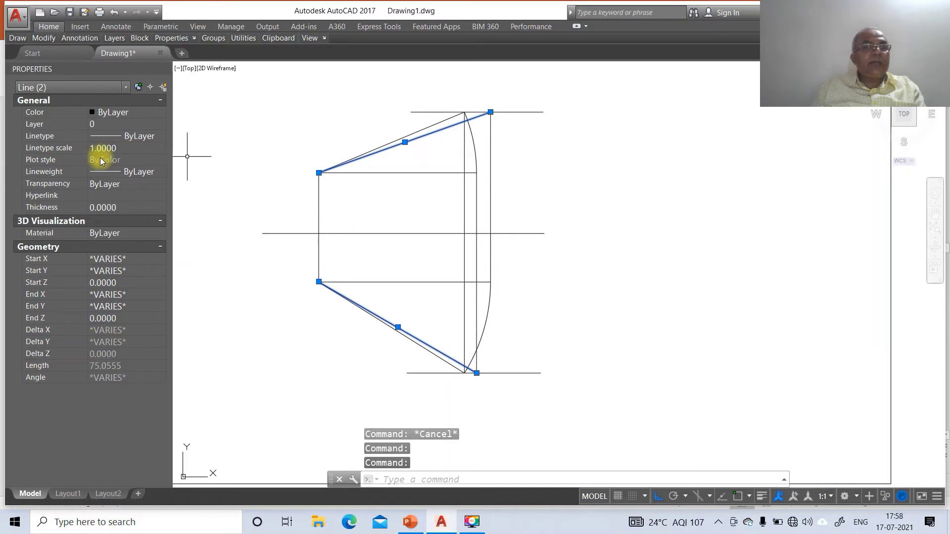
click(104, 125)
click(160, 124)
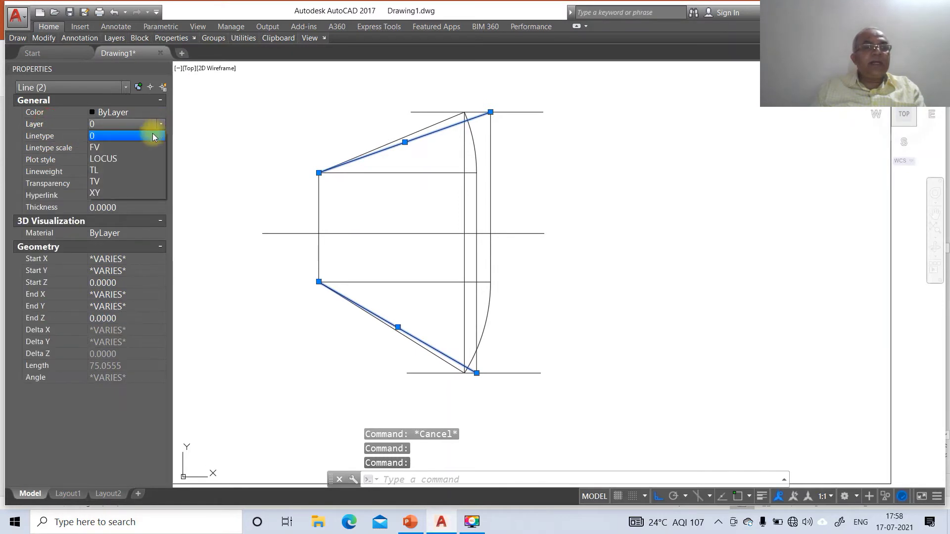
click(111, 170)
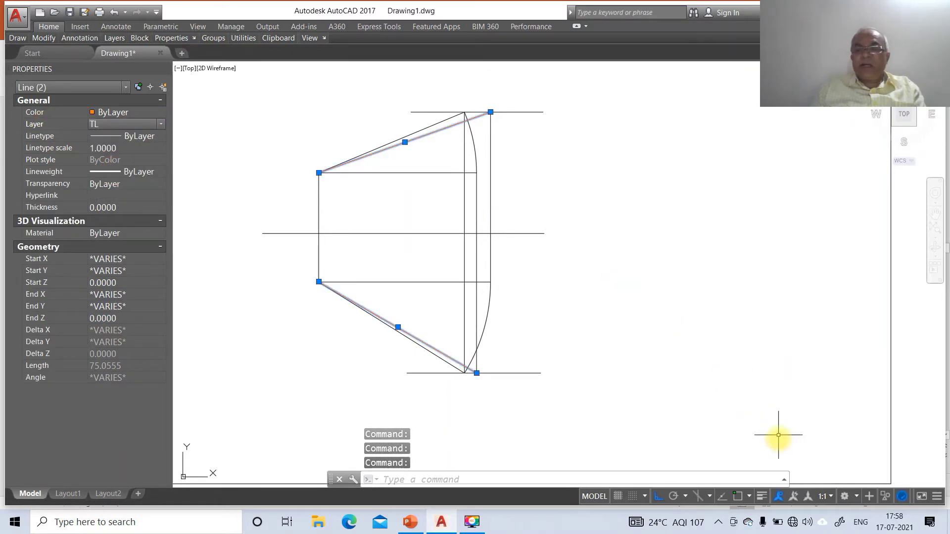
click(761, 496)
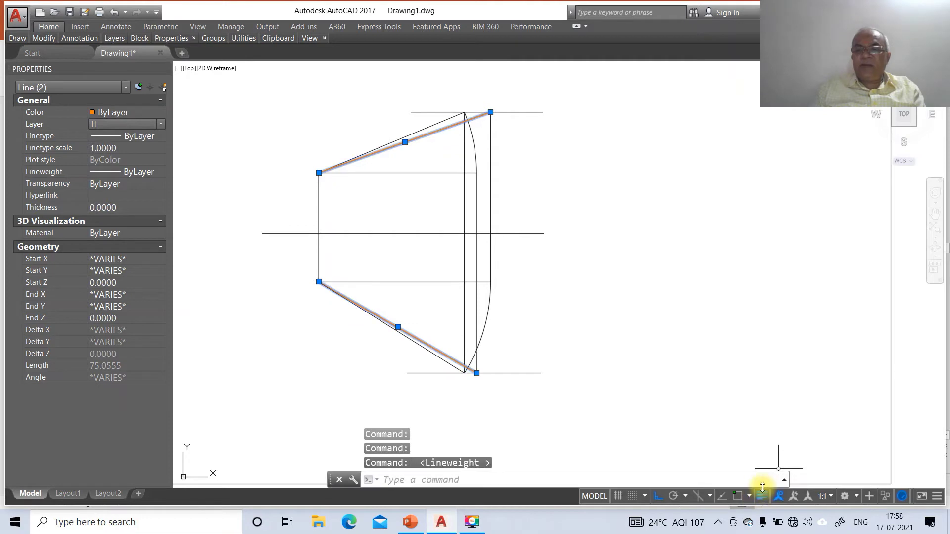
key(Escape)
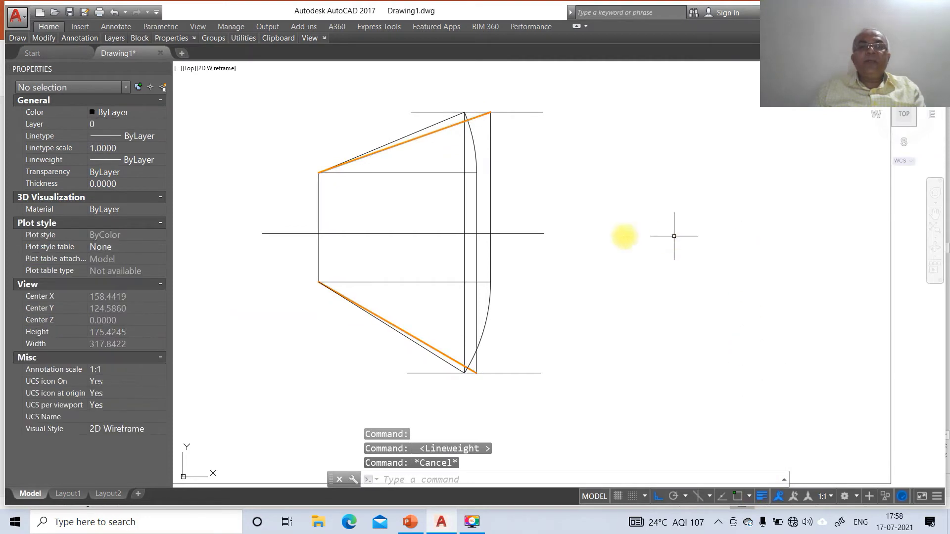
- Assign the steeper sloping line in the front view to the FV layer
click(403, 138)
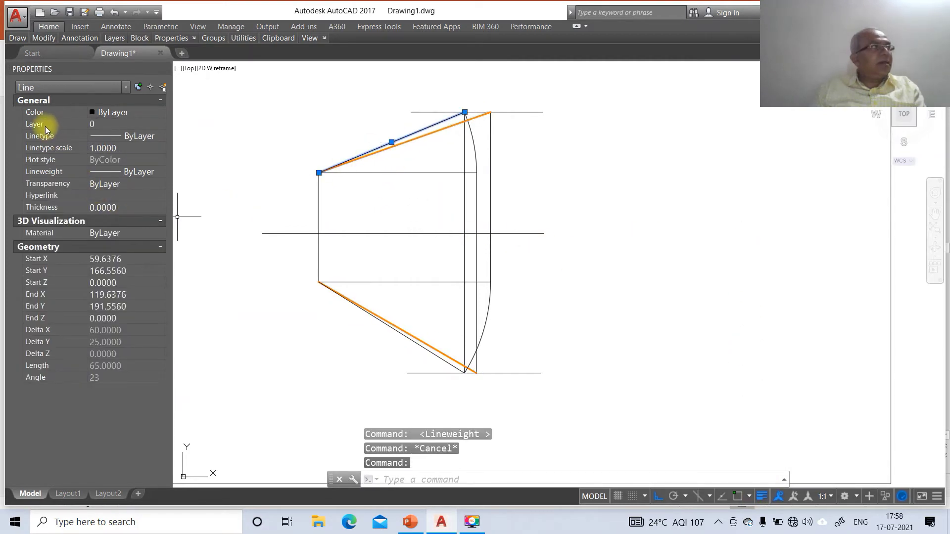
click(46, 126)
click(158, 124)
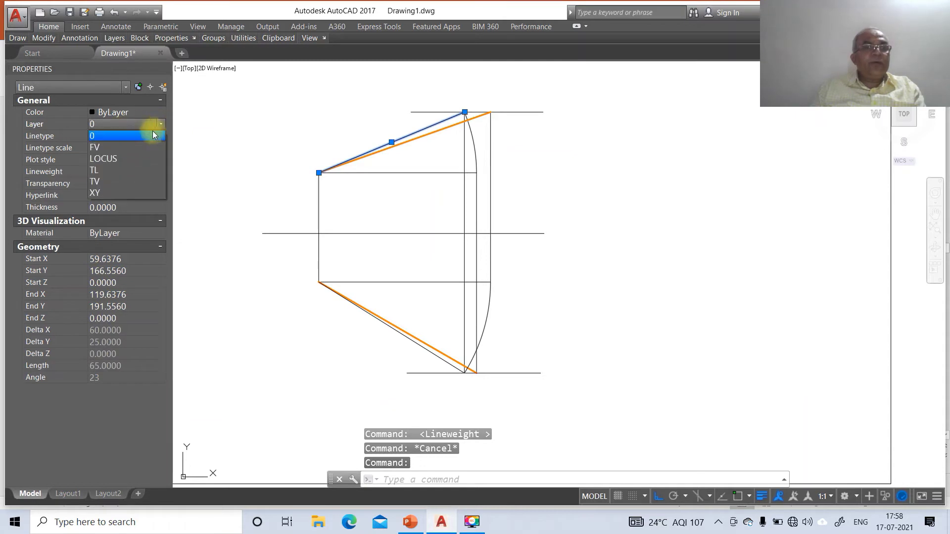
click(114, 145)
key(Escape)
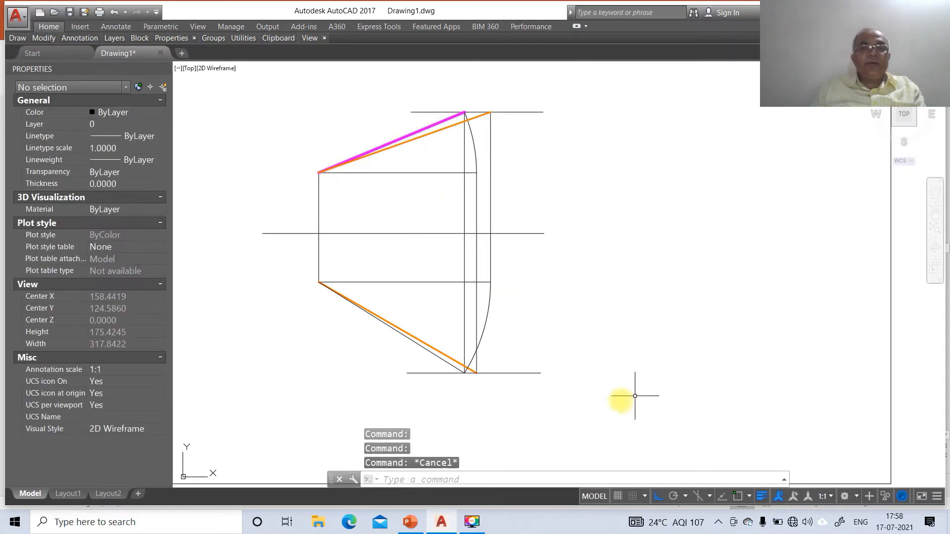
- Assign the steeper sloping line in the top view to the TV layer
click(449, 364)
click(61, 126)
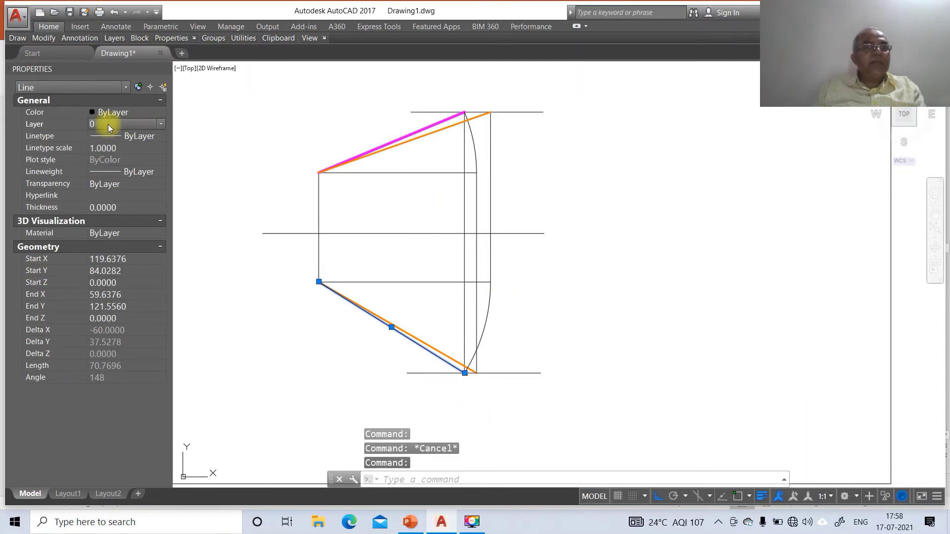
click(160, 125)
click(115, 177)
key(Escape)
- Put the upper and lower locus lines on the LOCUS layer and set their linetype scale to 10
click(523, 112)
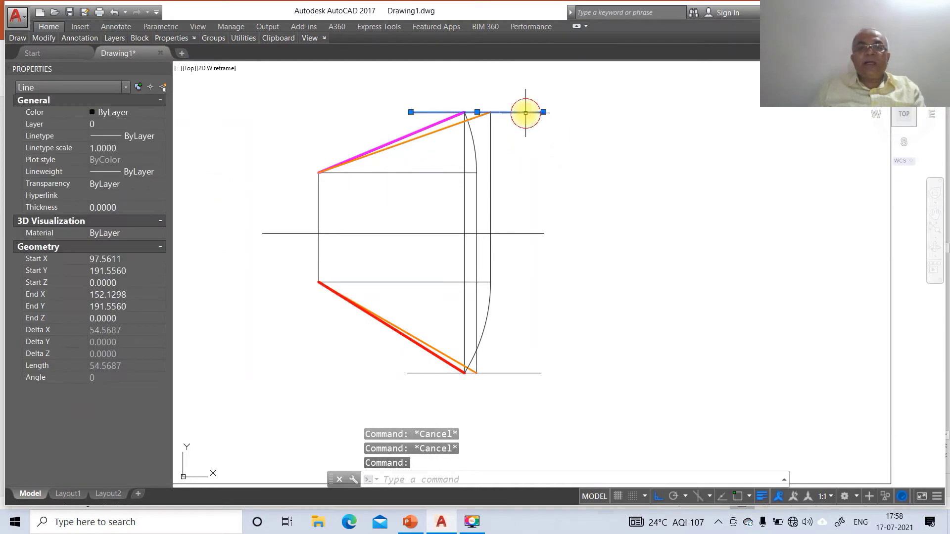
click(501, 372)
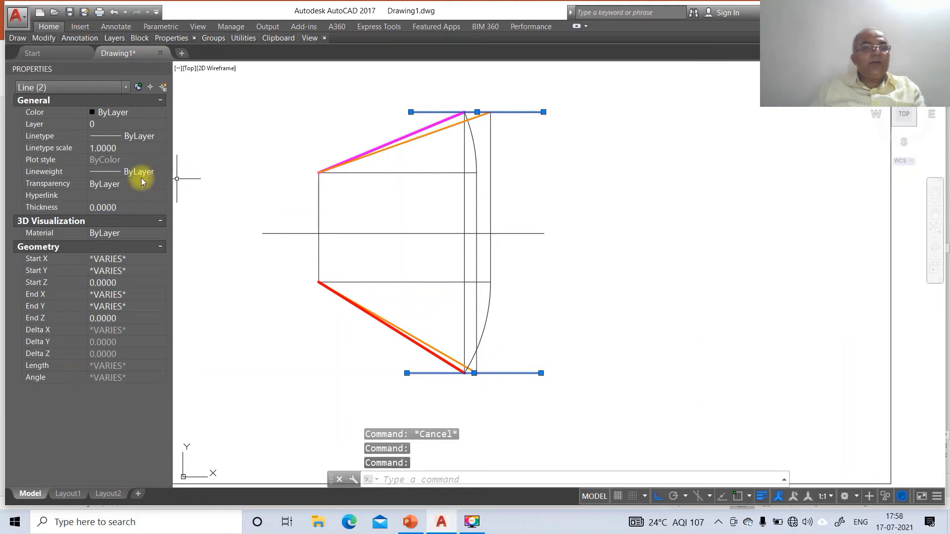
click(114, 128)
click(160, 124)
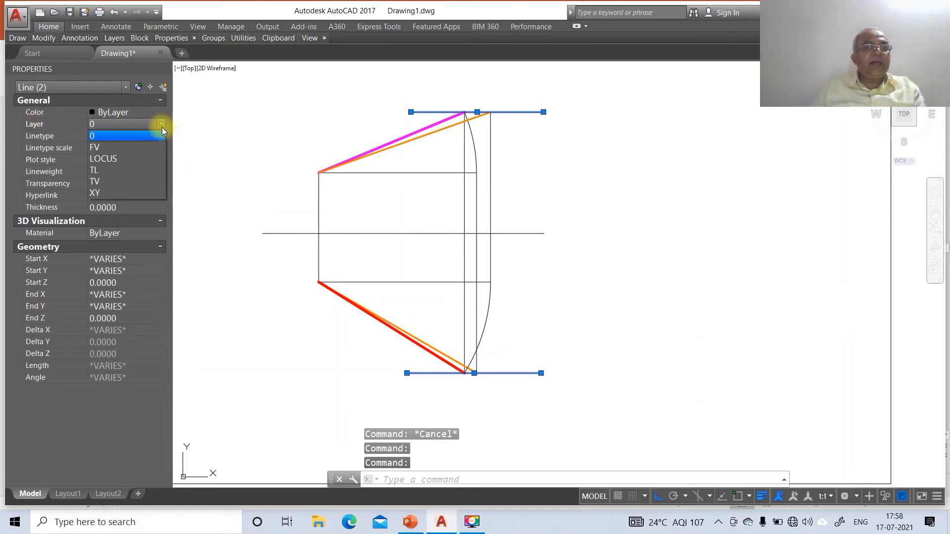
click(129, 158)
click(121, 149)
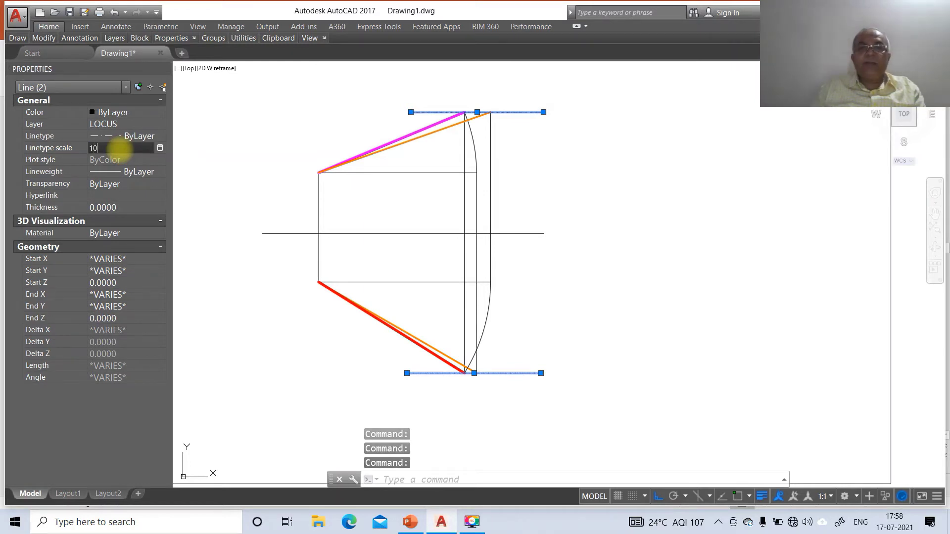
key(Return)
key(Escape)
key(Escape)
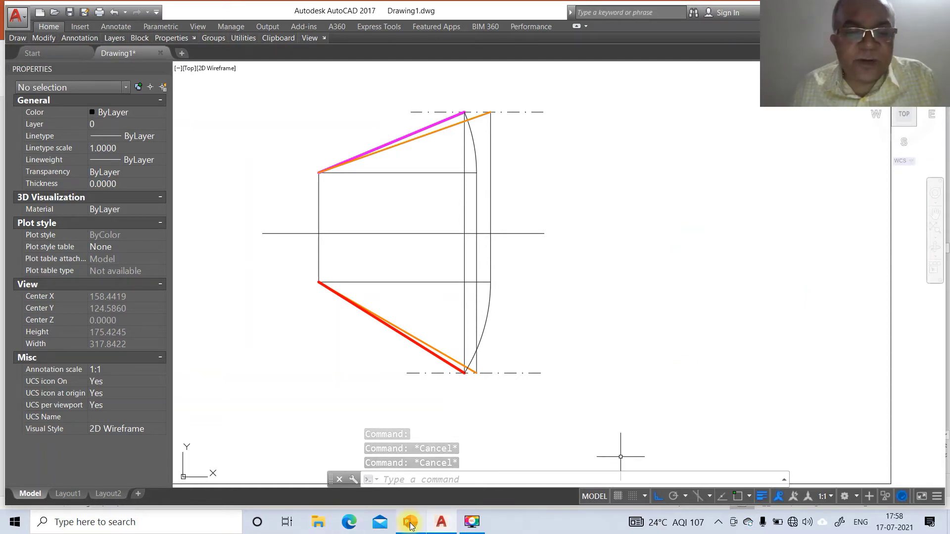
- Check problem 56 in PowerPoint, return to AutoCAD and list the lengths and angles of the FV and TV lines
key(alt+Tab)
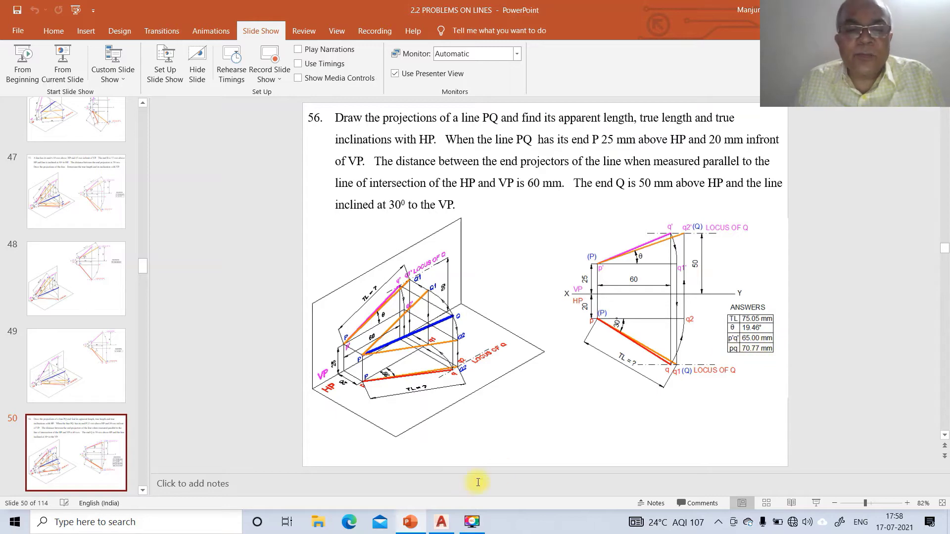
click(440, 522)
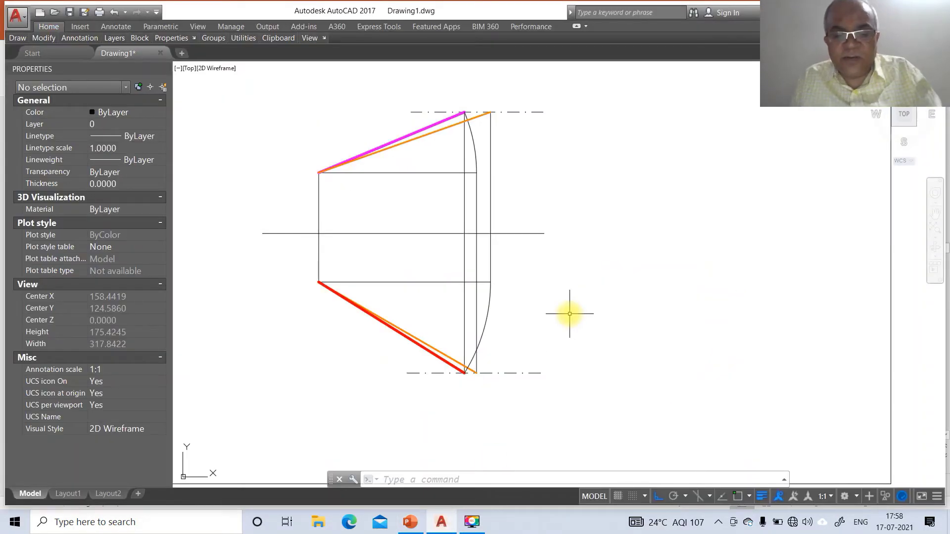
text(LI)
key(Return)
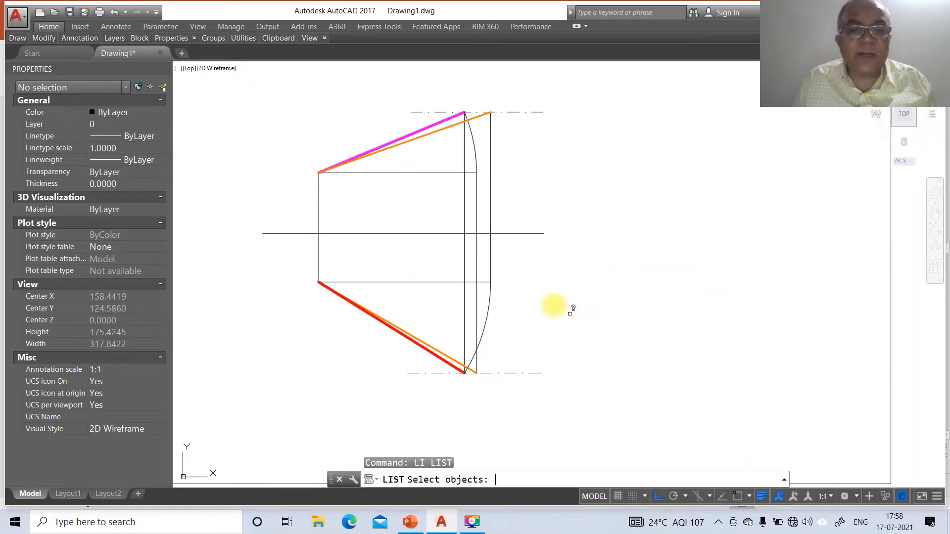
click(433, 124)
click(404, 332)
key(Return)
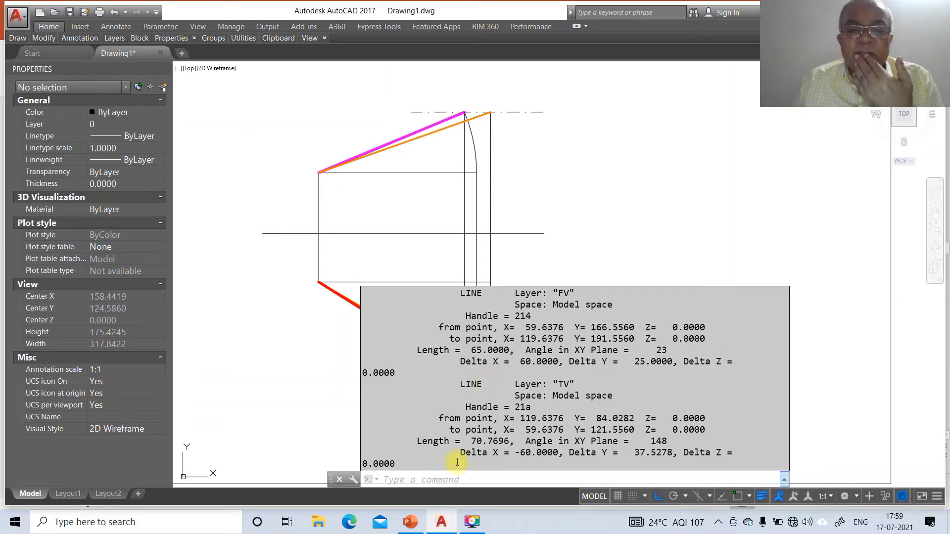
- List the properties of the red top-view line and compare its length with the answers table on the PowerPoint slide
click(412, 523)
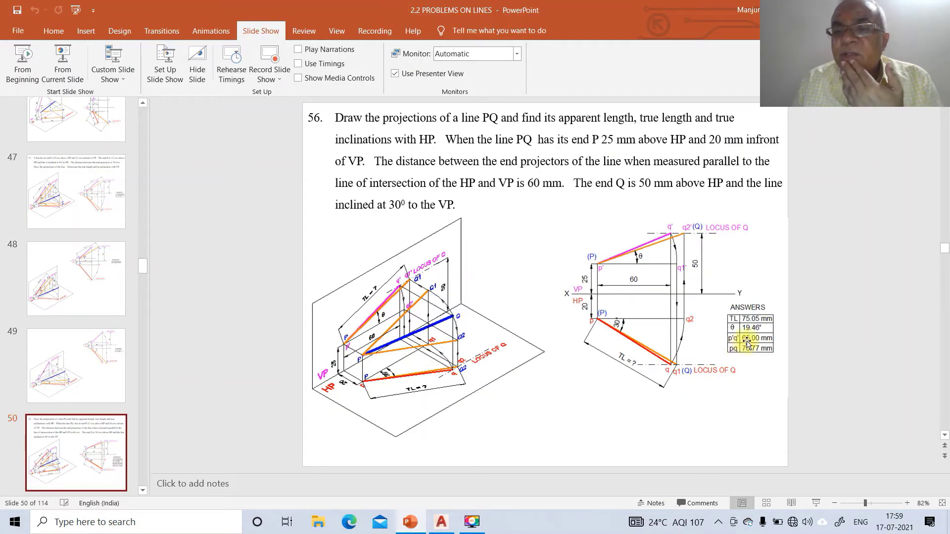
click(442, 522)
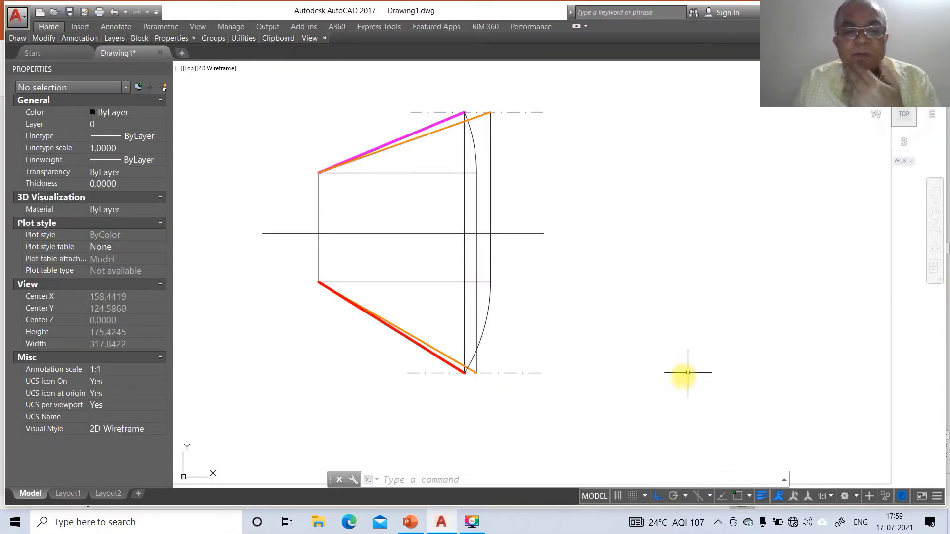
text(li)
key(Return)
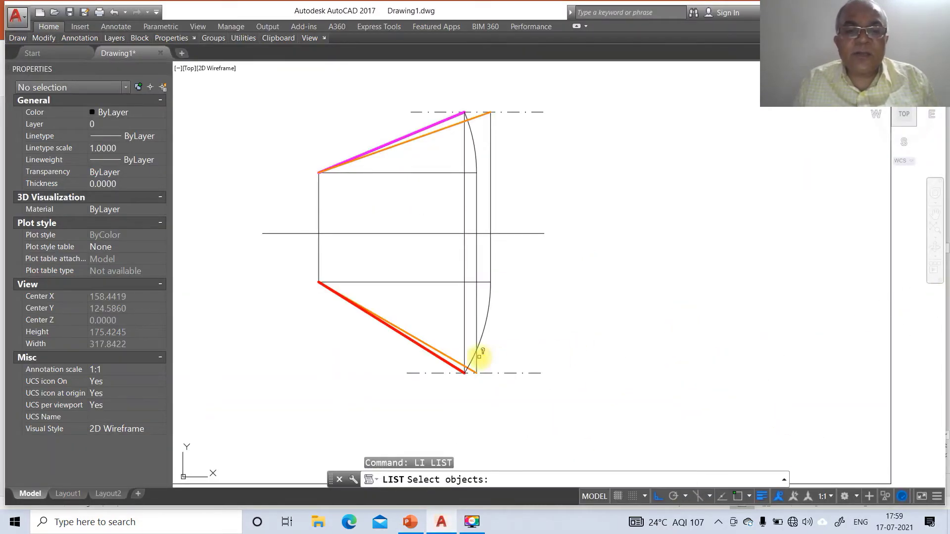
click(452, 359)
key(Return)
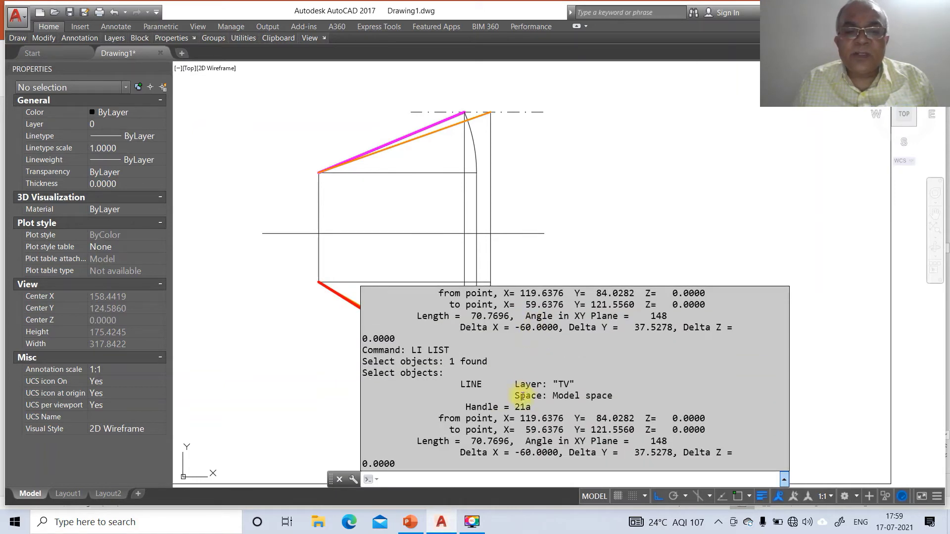
click(419, 522)
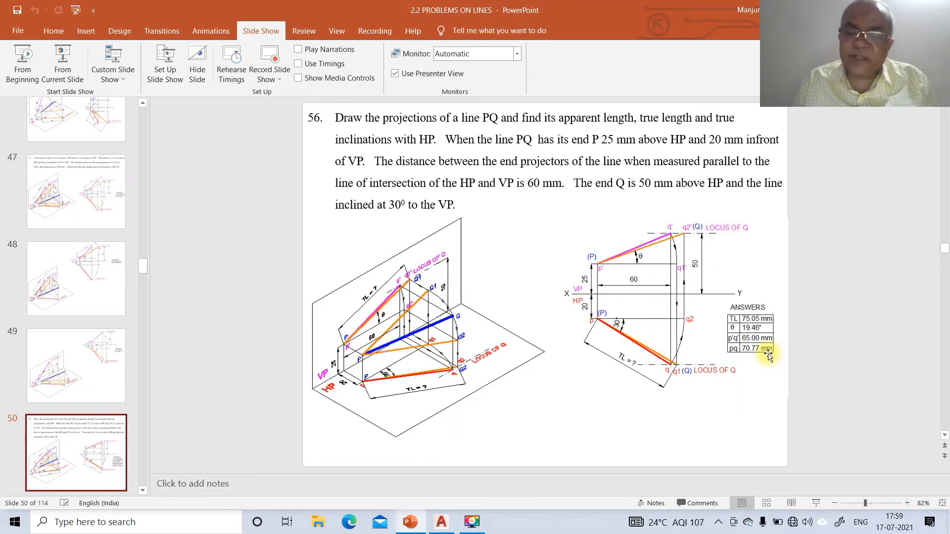
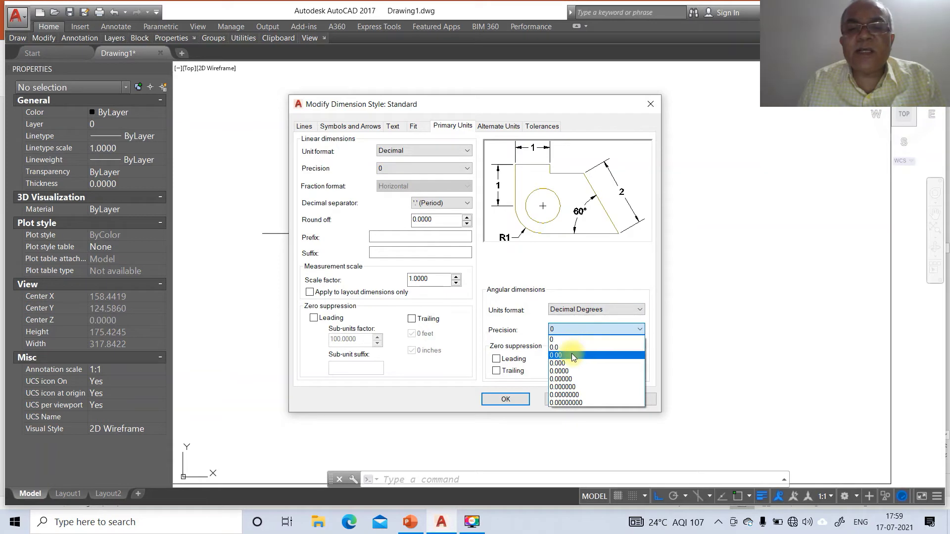
- Set the dimension text height to 3, align text with the dimension line, place it above and offset it 2
click(393, 127)
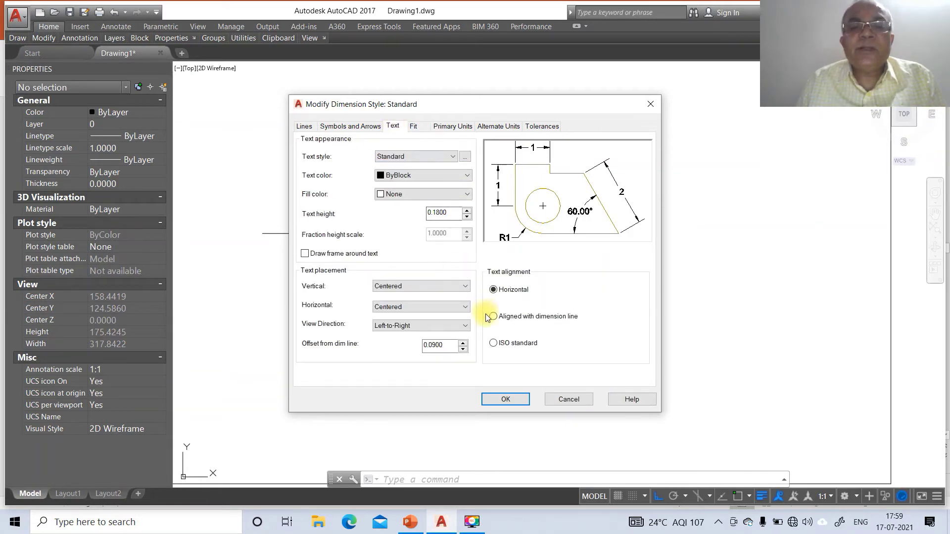
drag(449, 216, 425, 214)
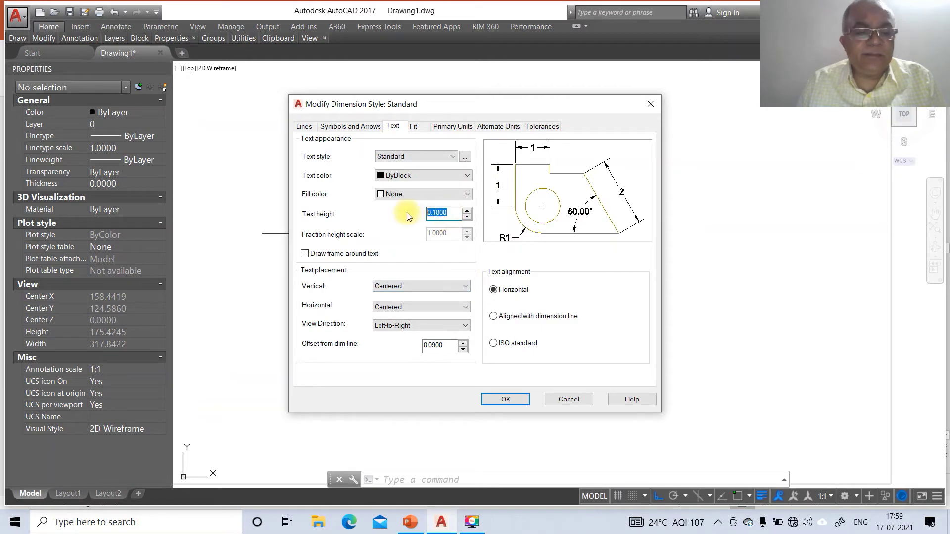
click(493, 317)
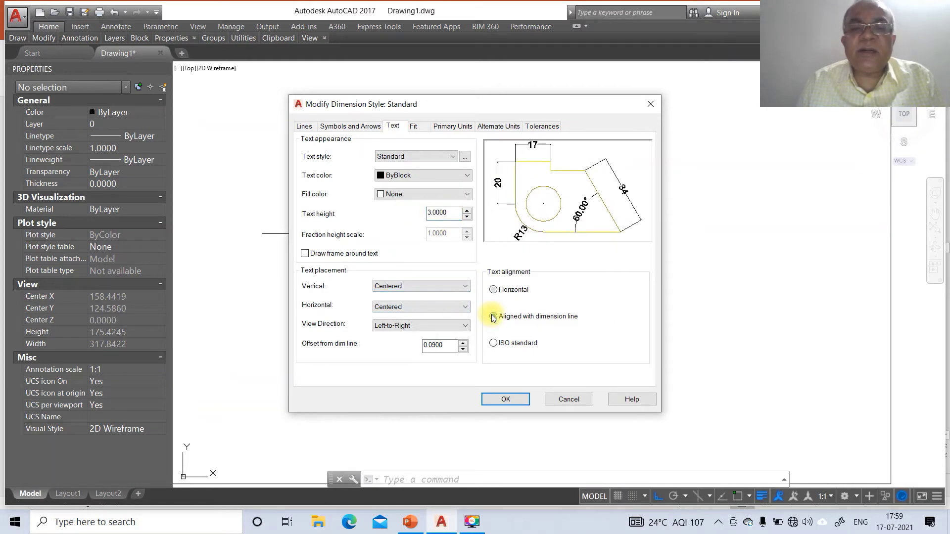
click(465, 290)
click(420, 304)
double_click(435, 345)
text(1)
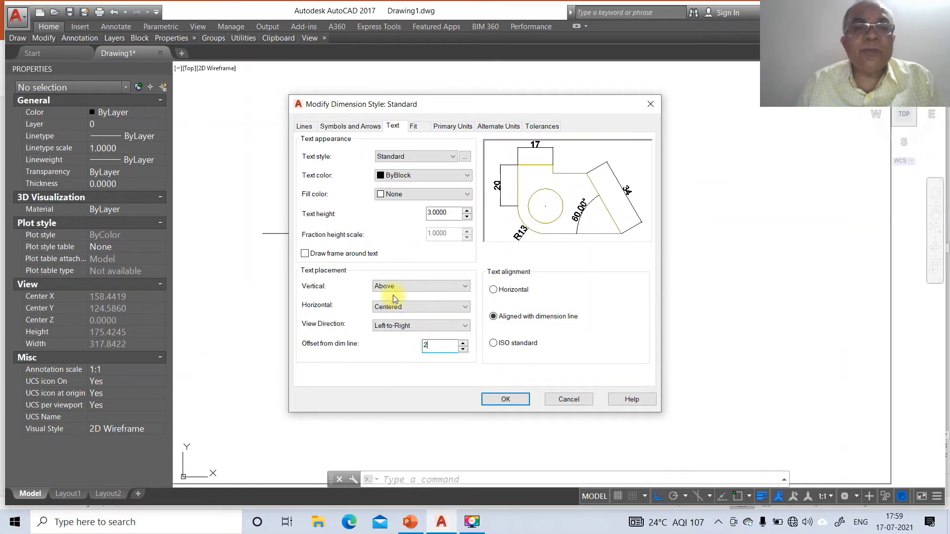
- Set the arrow size to 3 and the extension lines' offset from origin to 2, then apply the dimension style
click(352, 126)
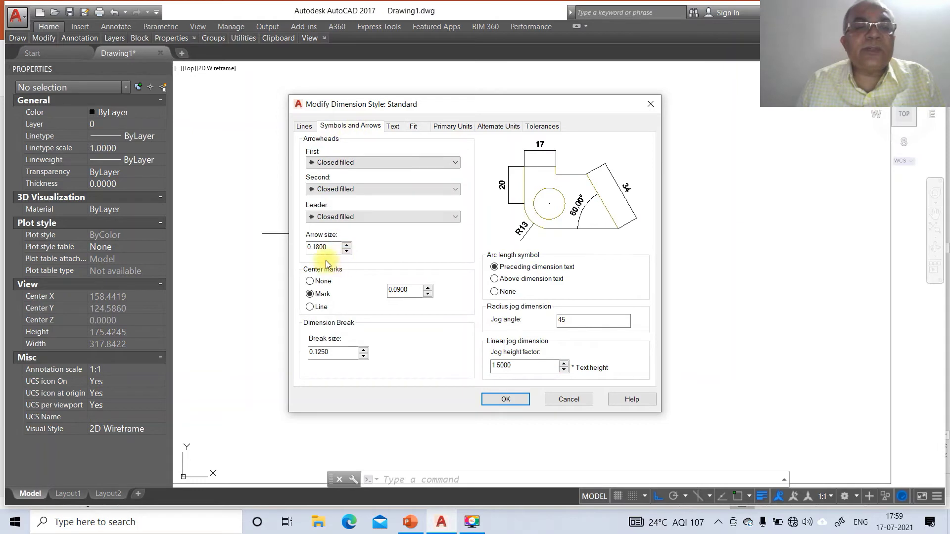
double_click(320, 247)
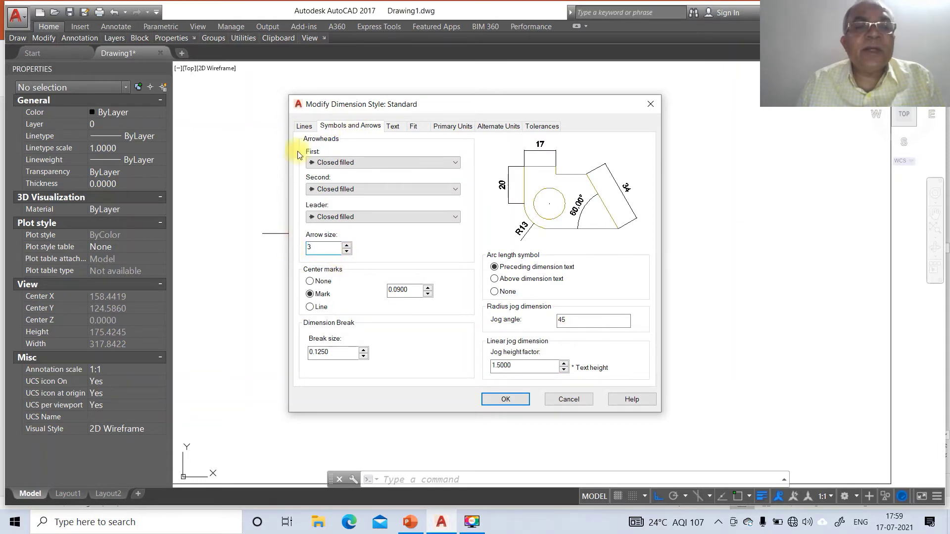
click(303, 126)
double_click(607, 297)
text(2)
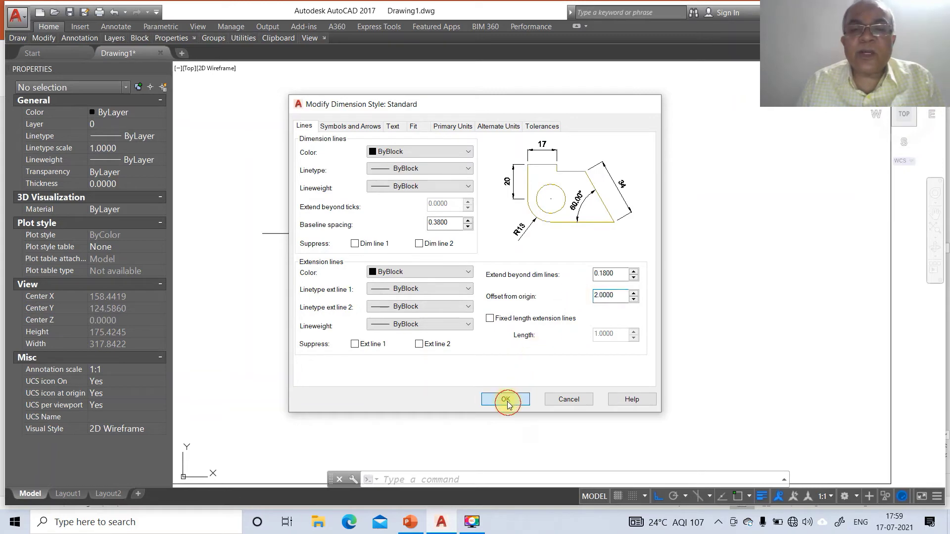
click(505, 400)
click(555, 354)
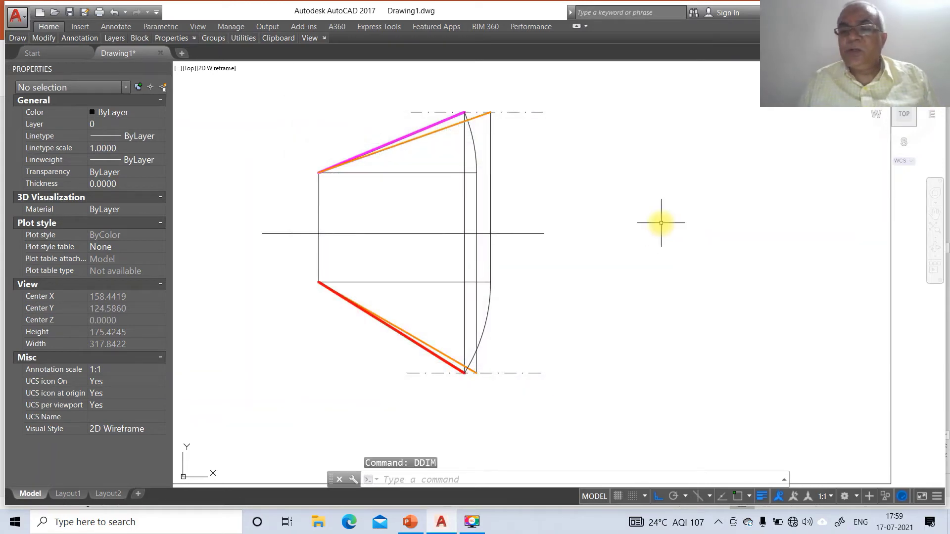
- Dimension the vertical distance from the magenta line's left end to the XY line, placing it left of the projector
text(DIM)
key(Return)
text(INT)
key(Return)
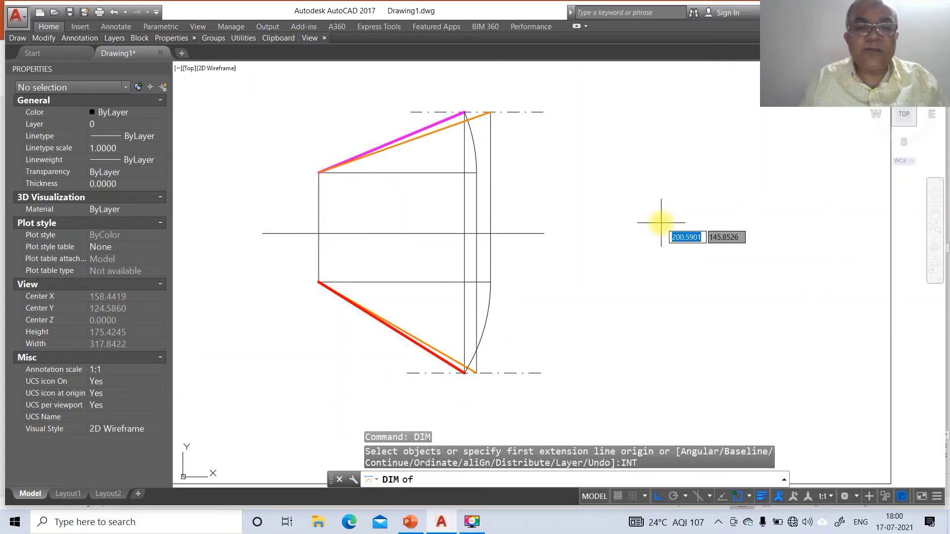
click(318, 173)
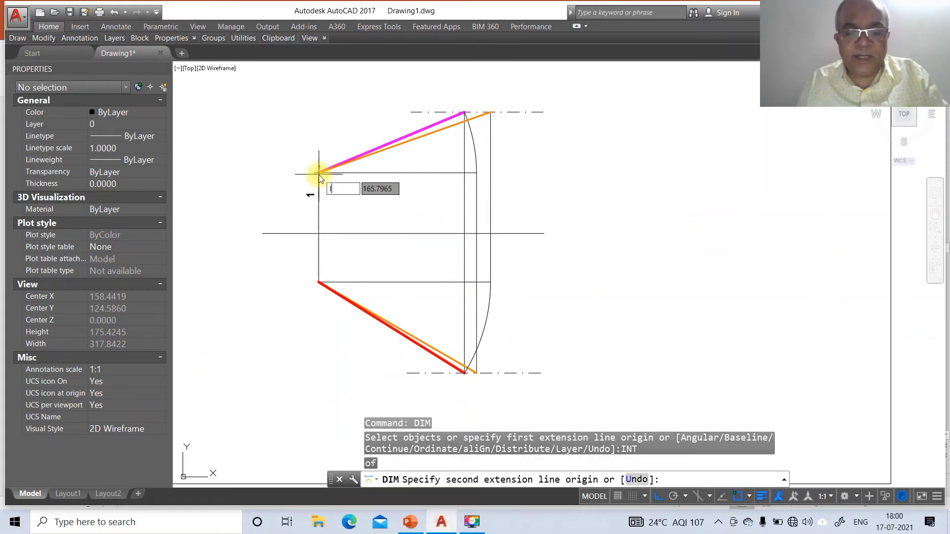
text(INT)
key(Return)
click(320, 234)
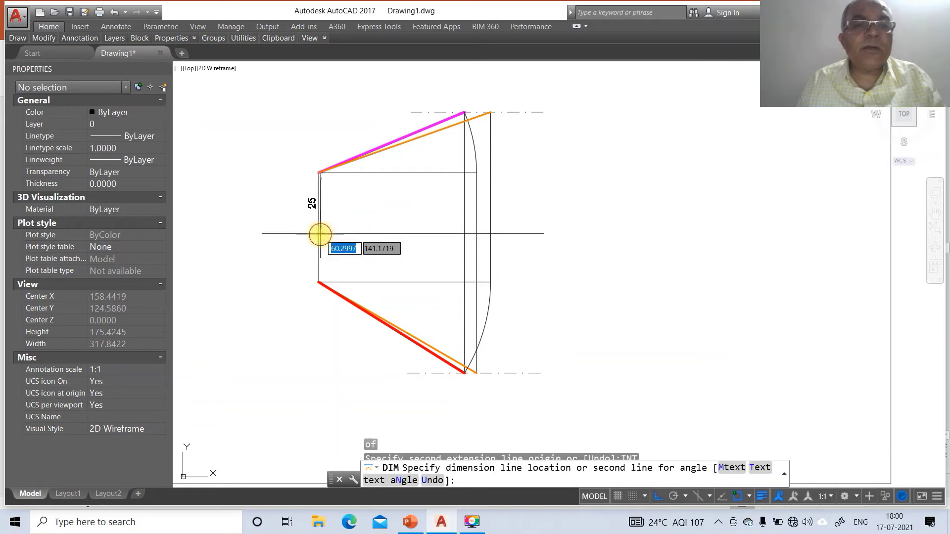
click(299, 225)
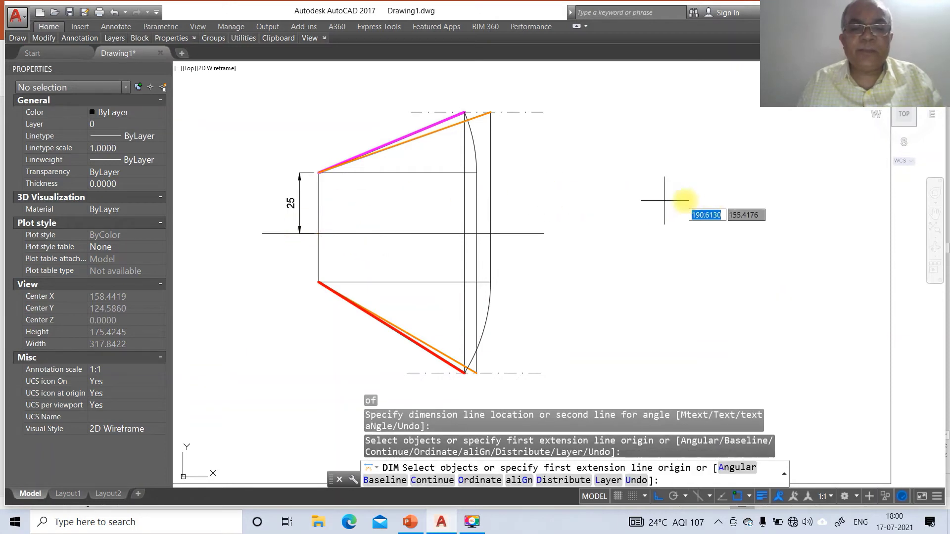
- Dimension the vertical distance from the red line's left end to the XY line, in line with the dimension above
text(INT)
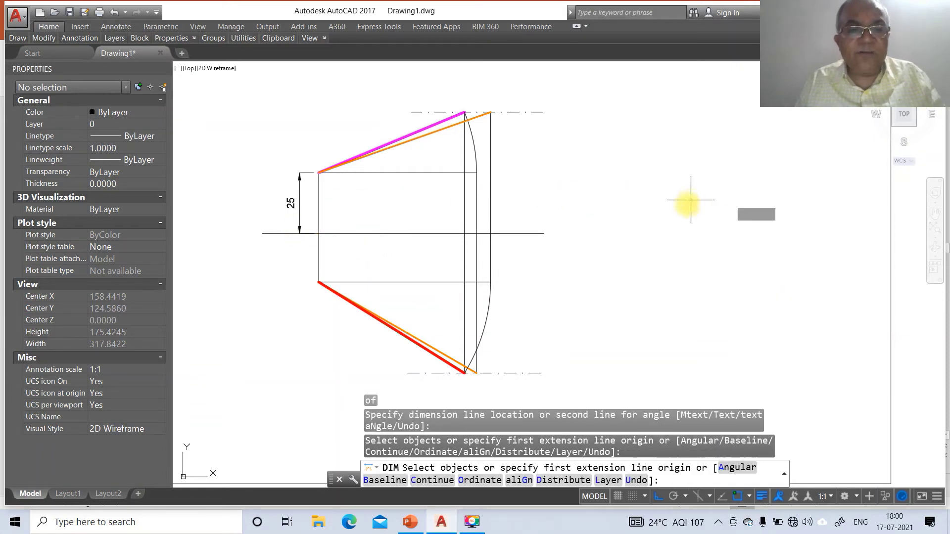
key(Return)
click(319, 282)
text(INT)
key(Return)
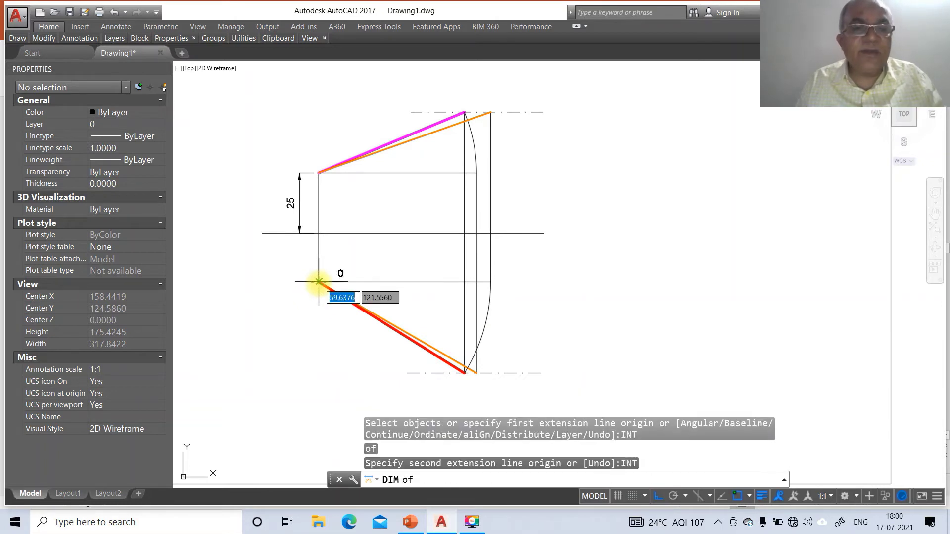
click(320, 234)
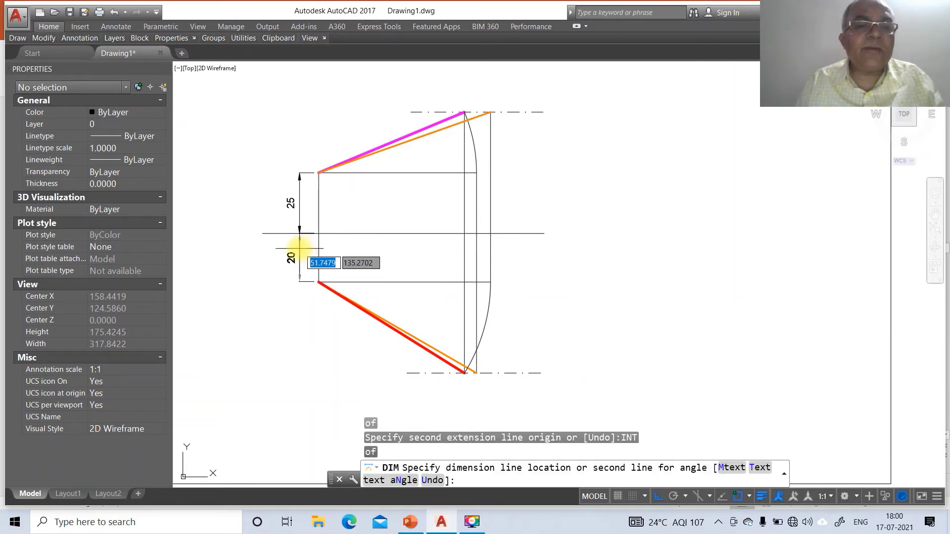
click(300, 246)
- Dimension the horizontal distance between the two end projectors, placing it just above the XY line
text(NEA)
key(Return)
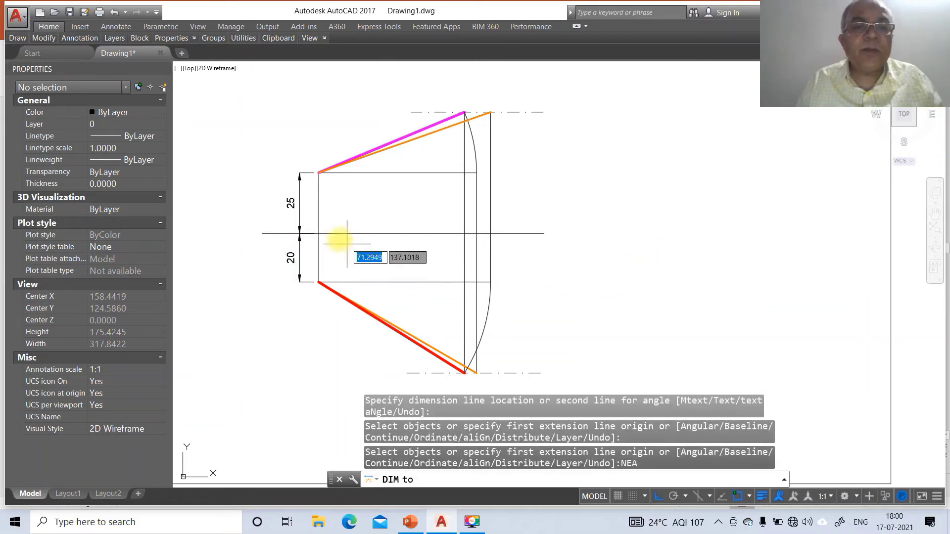
click(318, 222)
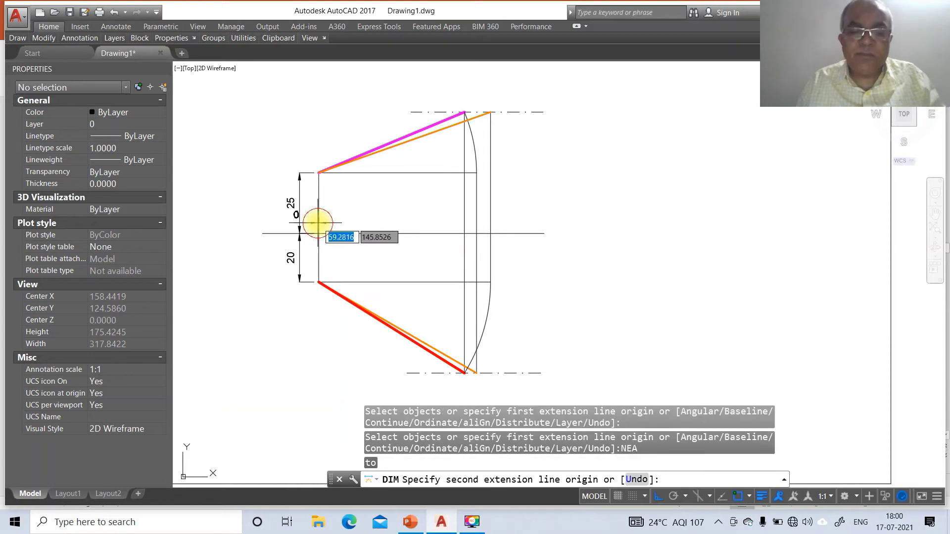
text(PER)
key(Return)
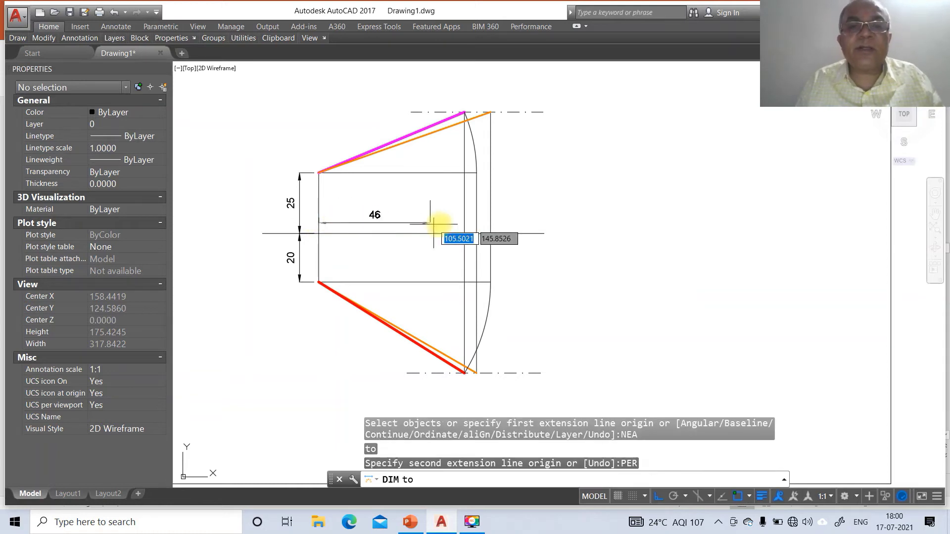
click(459, 228)
click(460, 216)
key(Return)
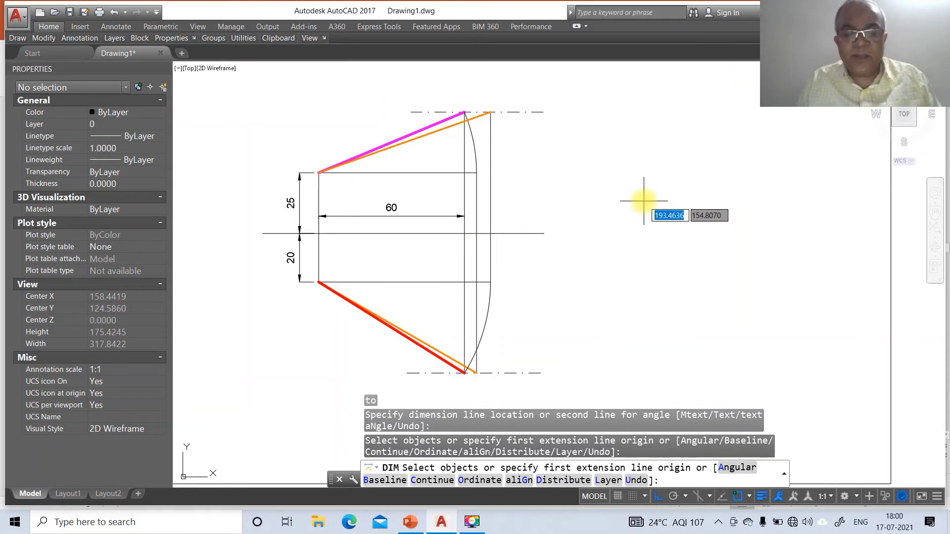
- Dimension the height of the upper locus line above the XY line, placing it right of the front view
text(NEA)
key(Return)
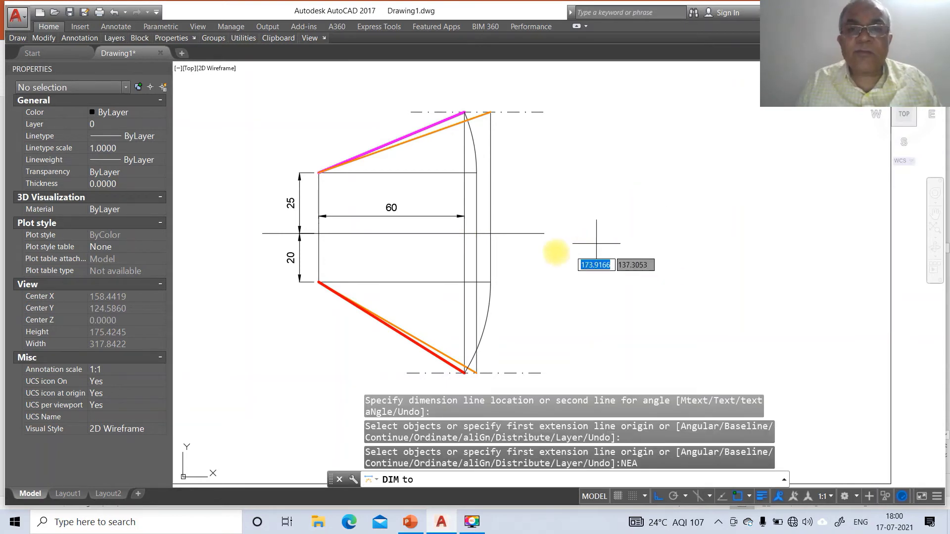
click(513, 235)
text(PER)
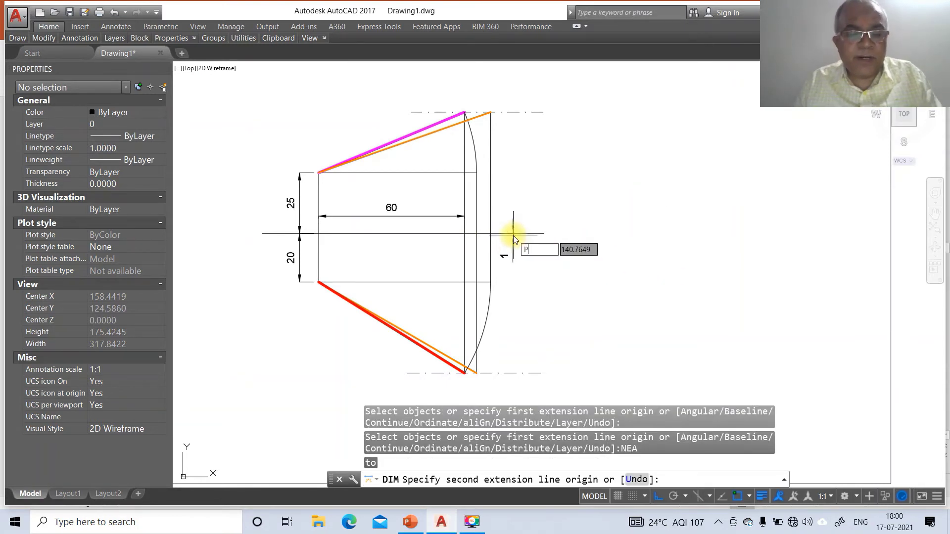
key(Return)
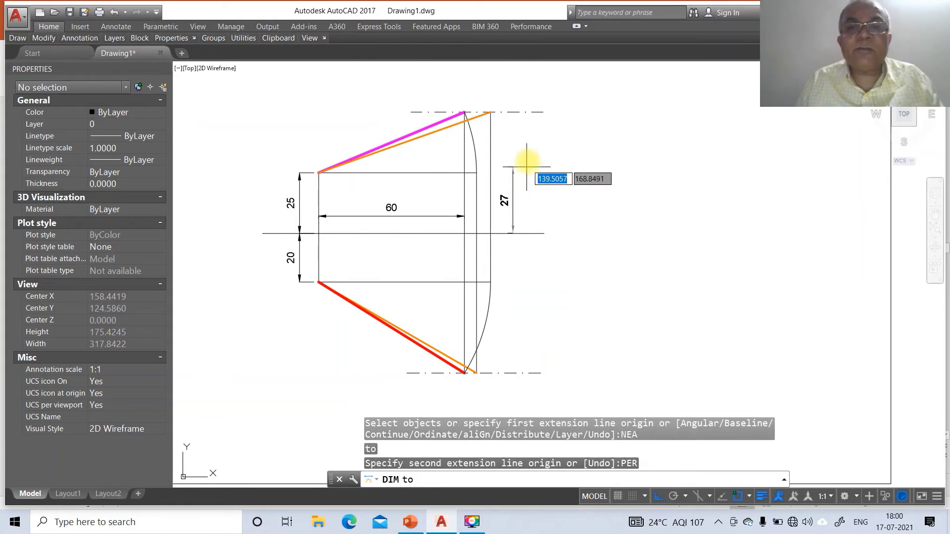
click(516, 114)
click(521, 121)
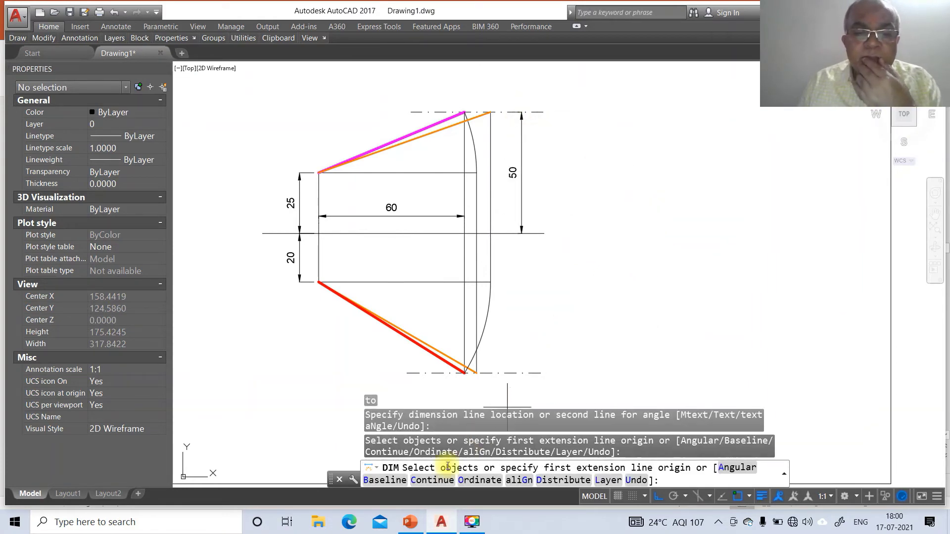
- Check the problem slide, turn Ortho off, and start an aligned dimension between the two ends of the lower orange line
click(410, 523)
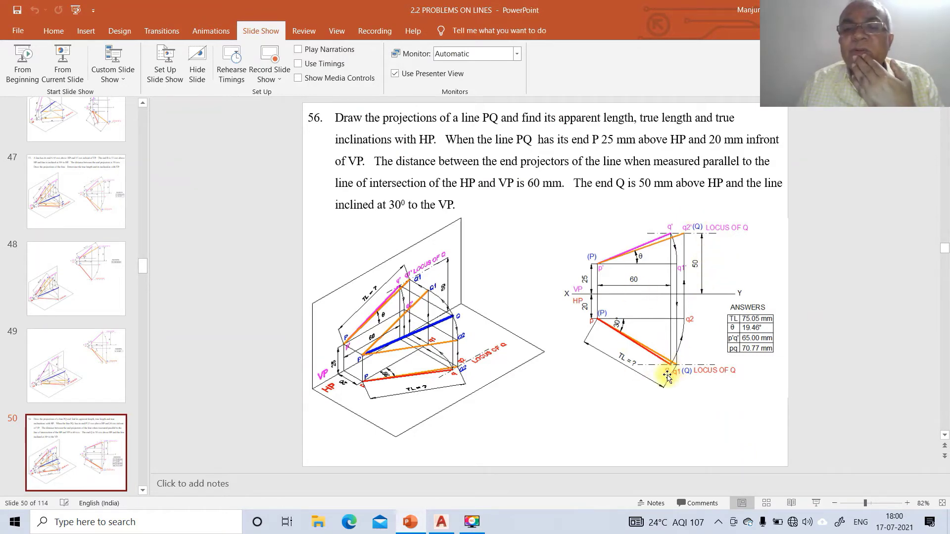
click(441, 522)
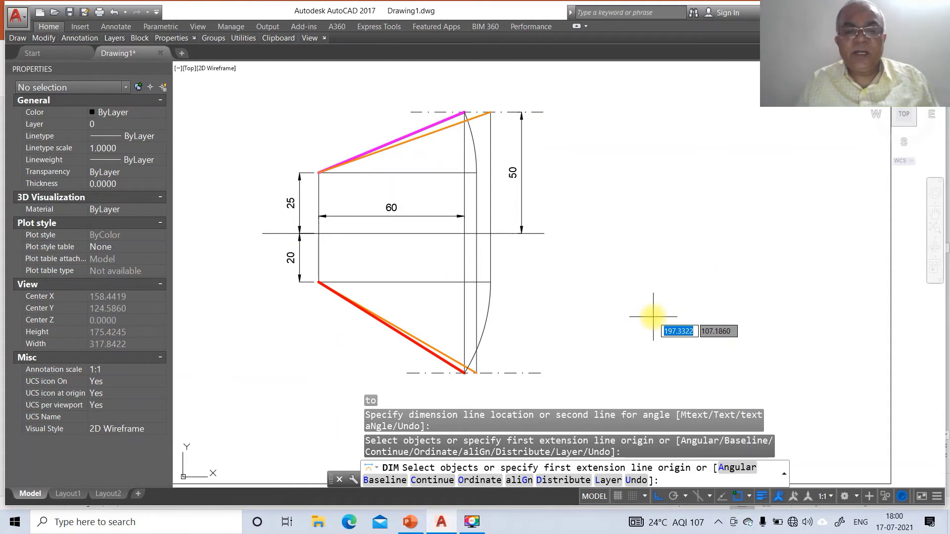
text(INT)
key(Return)
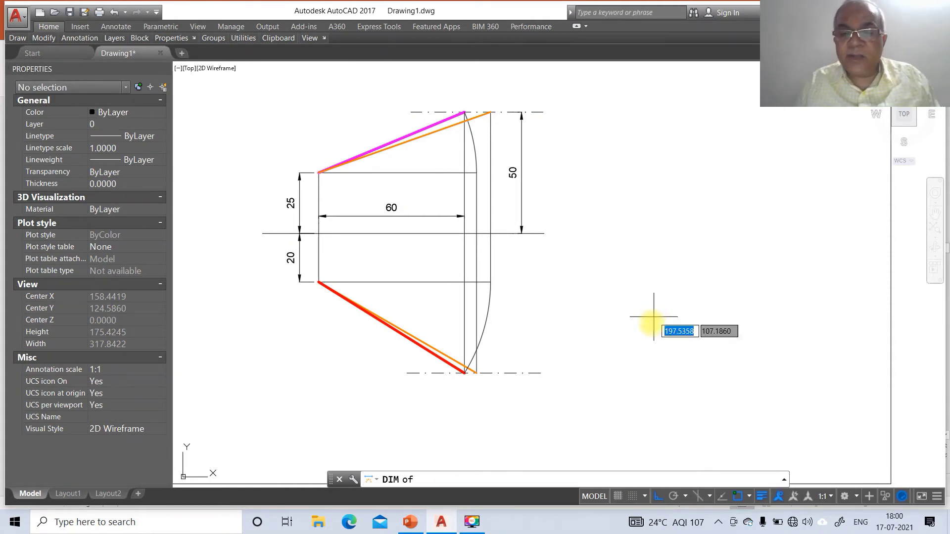
click(656, 496)
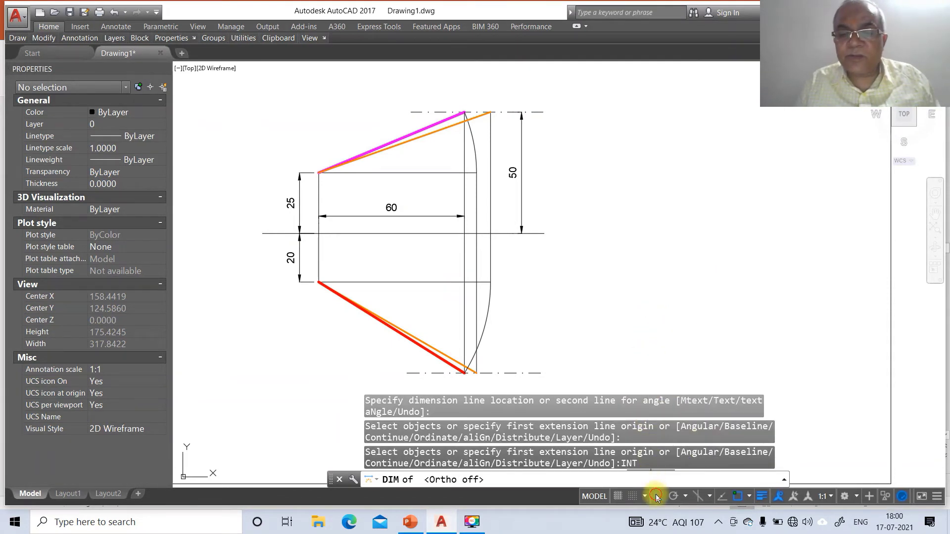
click(320, 283)
text(INT)
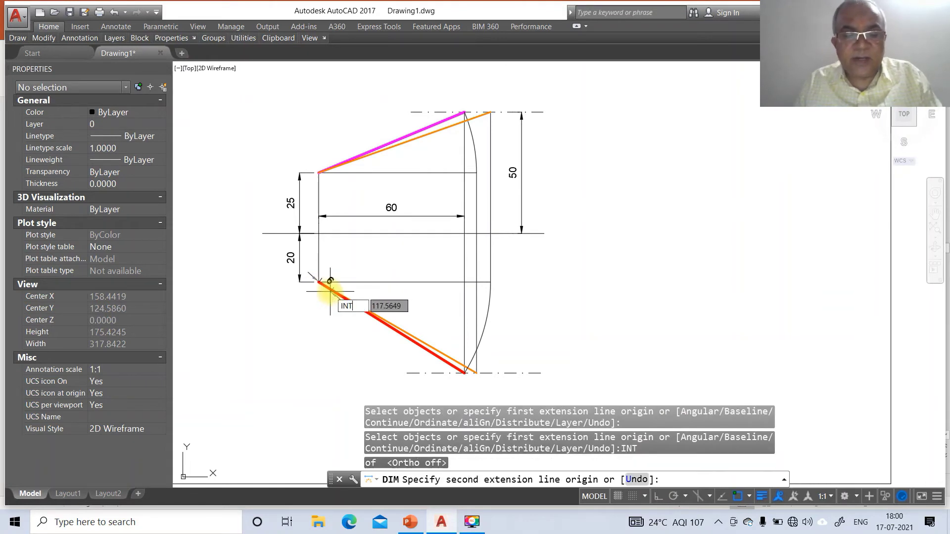
key(Return)
click(453, 367)
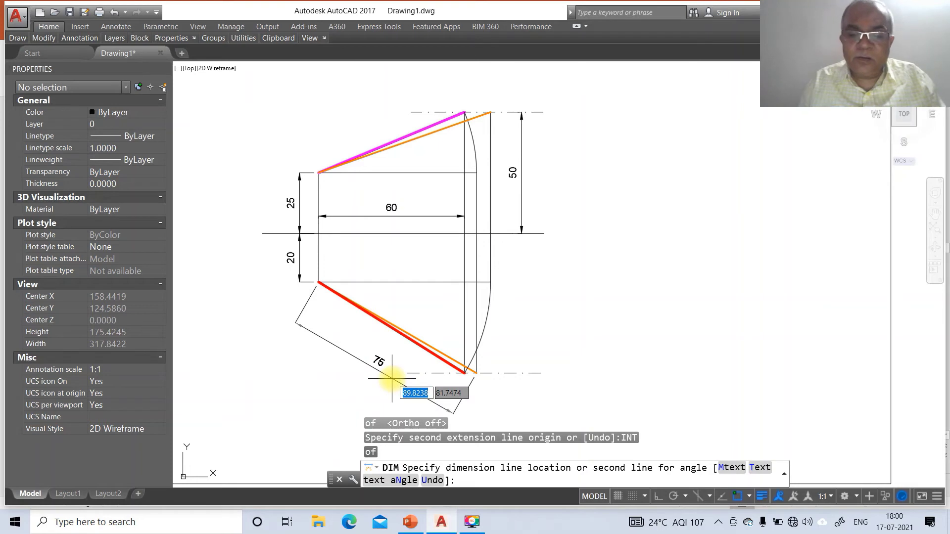
- Override the aligned dimension's text with "TL = ?" and place it parallel to the lower orange line, below the red line
text(T)
key(Return)
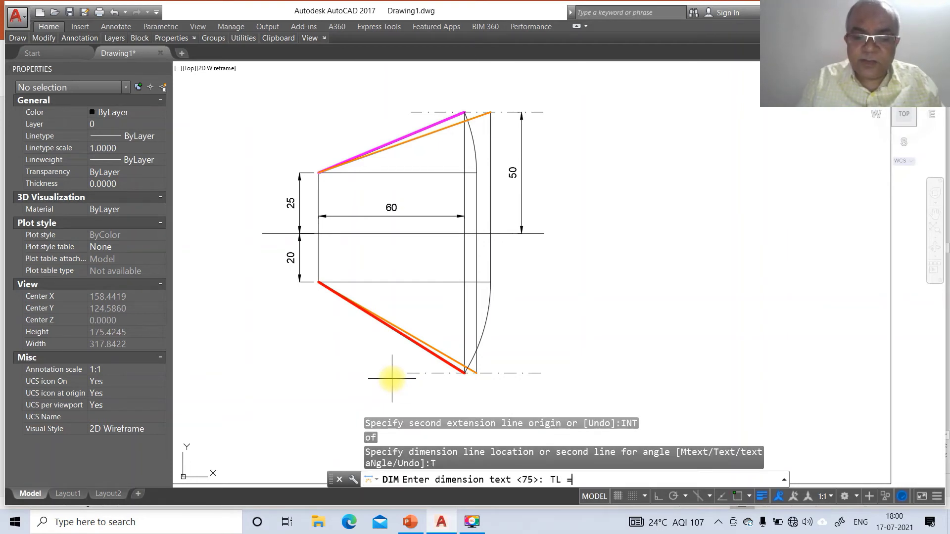
key(Return)
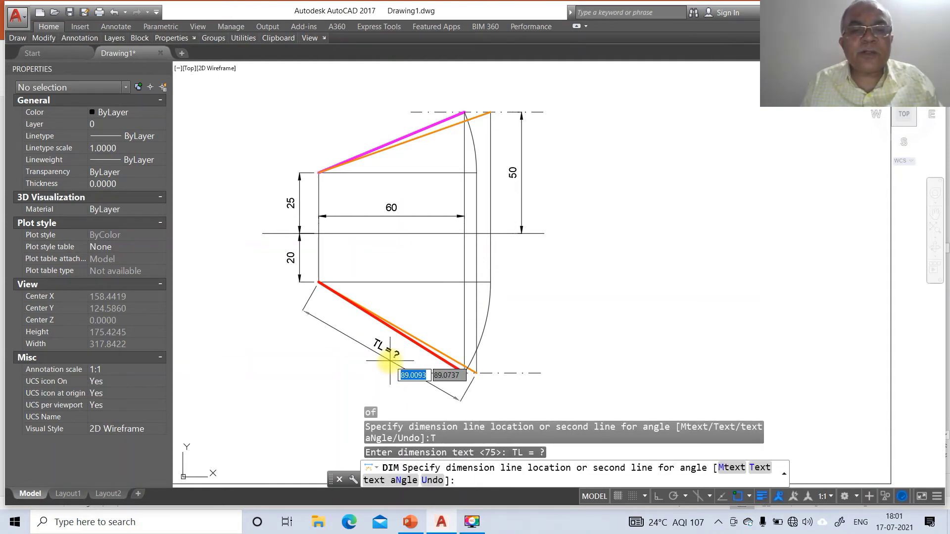
click(390, 360)
key(Escape)
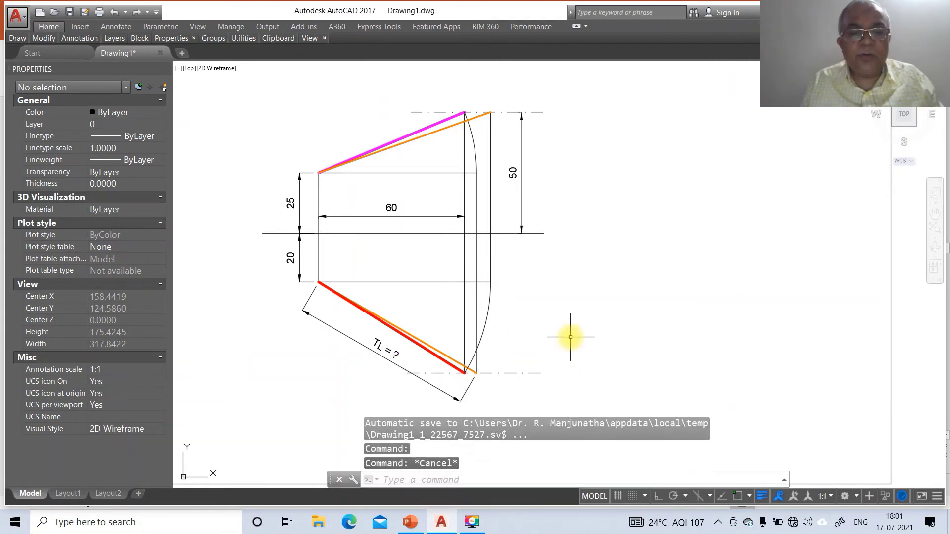
- Shorten the lower locus line by breaking off its left end beside the TL dimension
text(br)
key(Return)
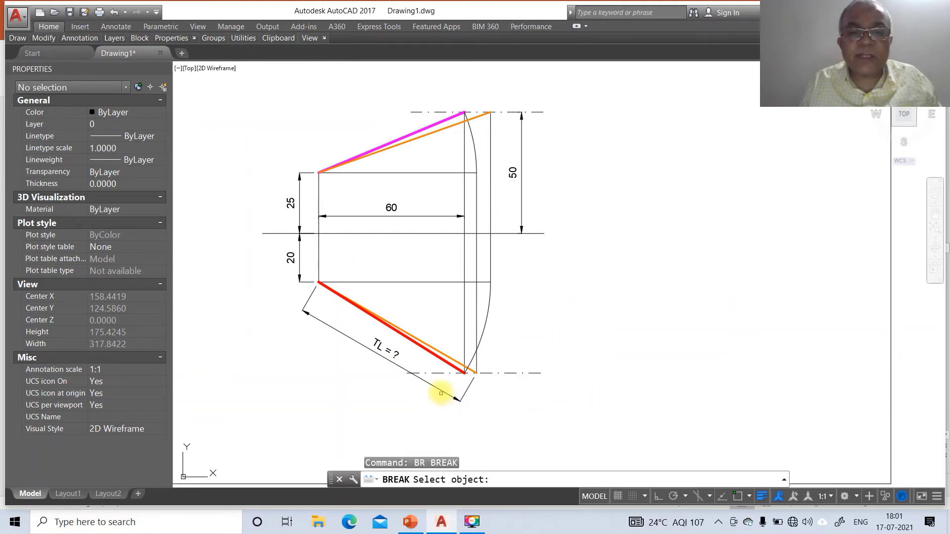
click(434, 375)
click(370, 384)
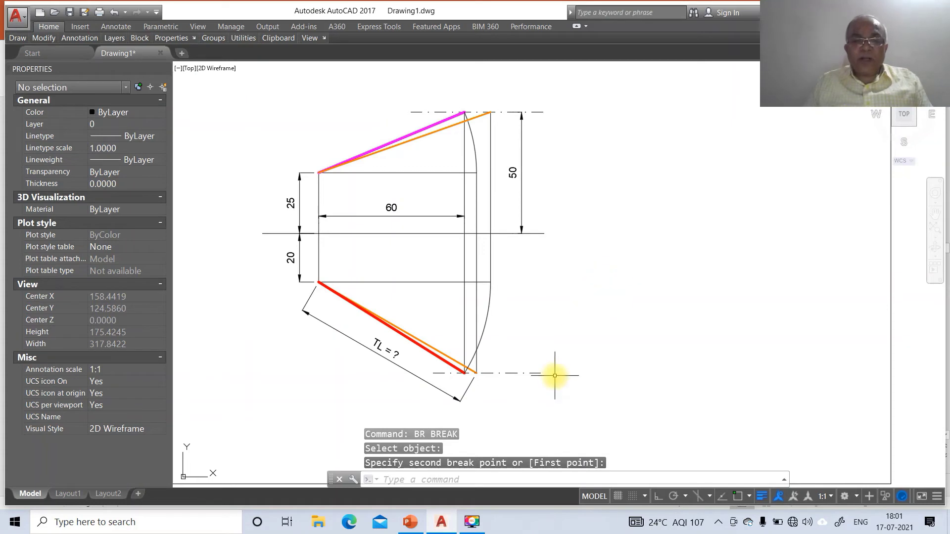
- Start an angular dimension between the upper orange line and the horizontal line through its left end
text(DIM)
key(Return)
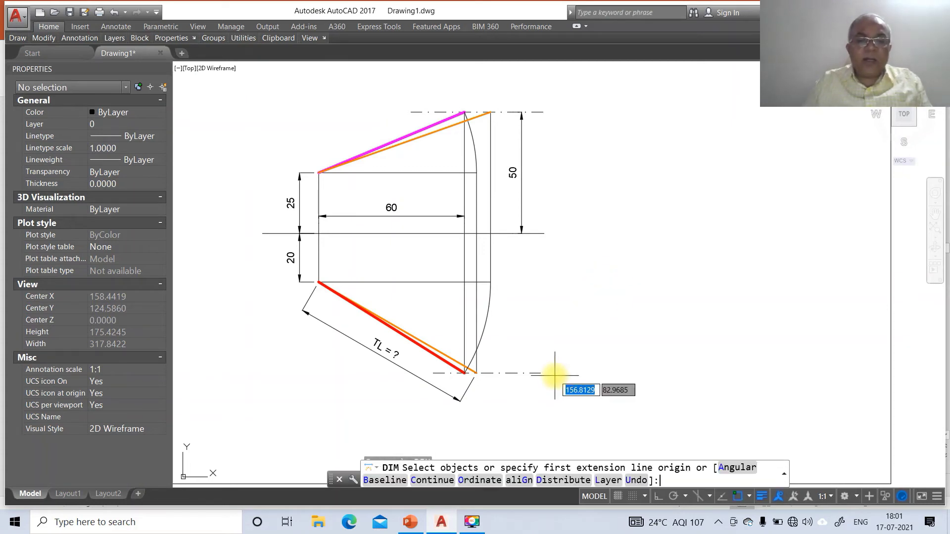
text(A)
key(Return)
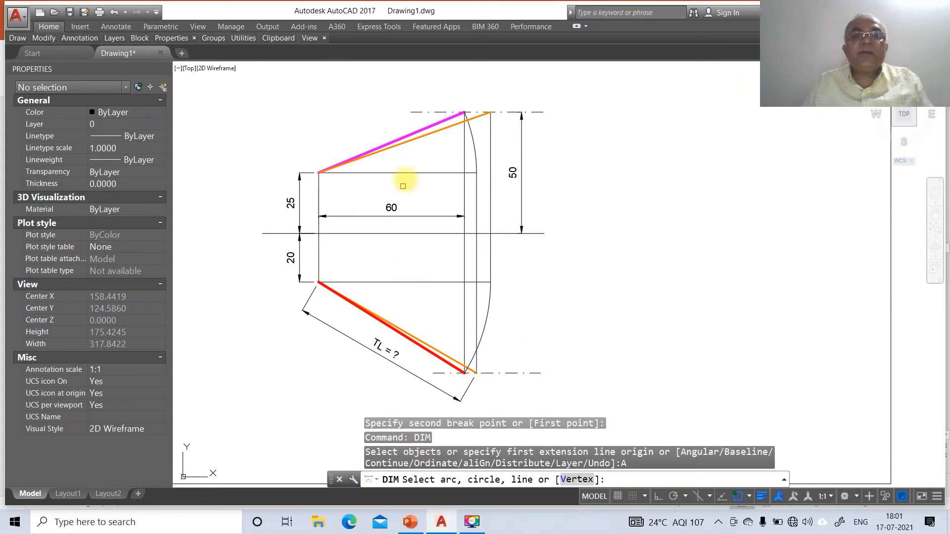
click(406, 143)
click(412, 172)
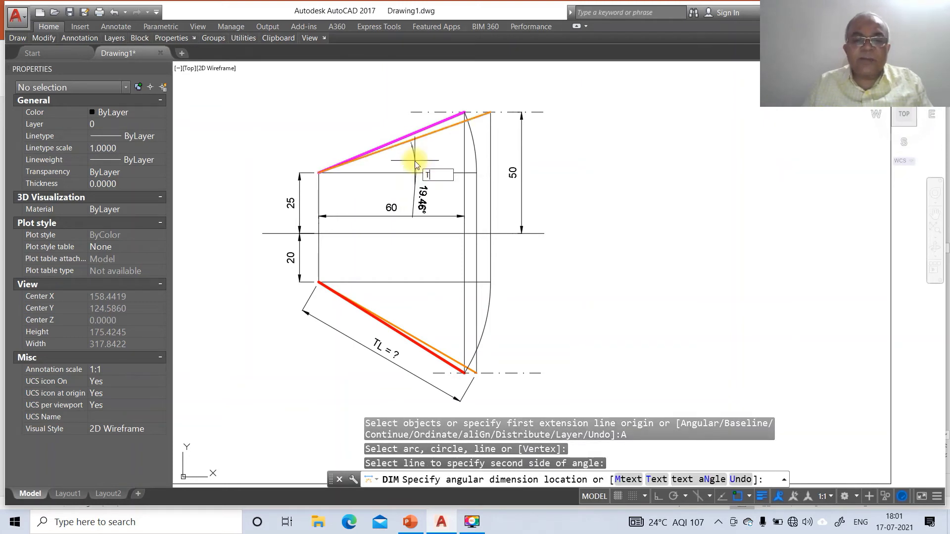
- Check the slide's θ notation, override the angular dimension's text with a blank, and place its arc close to the vertex
text(T)
key(Return)
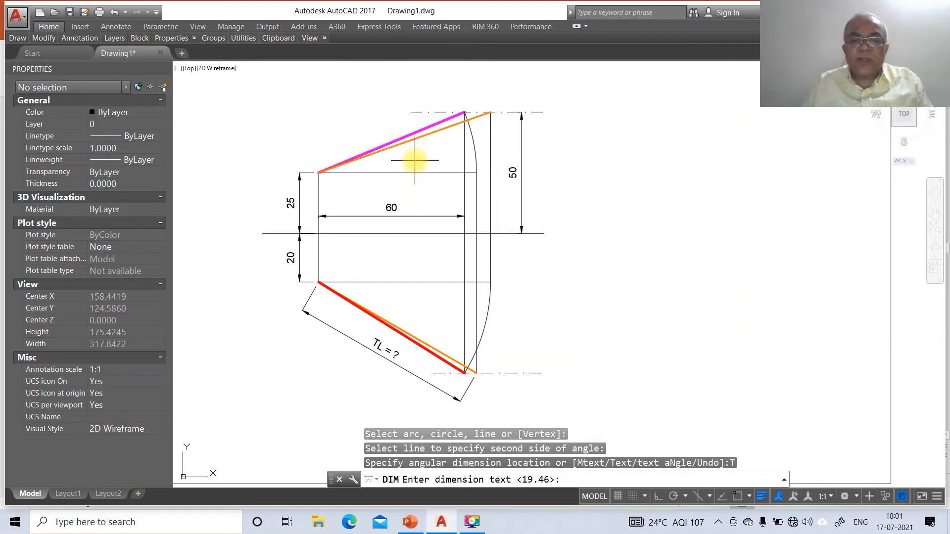
click(410, 522)
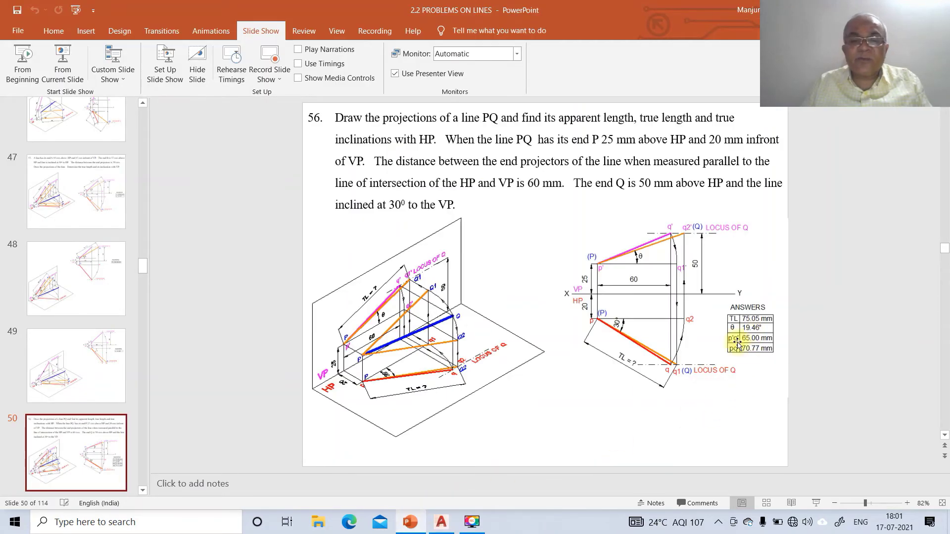
click(442, 522)
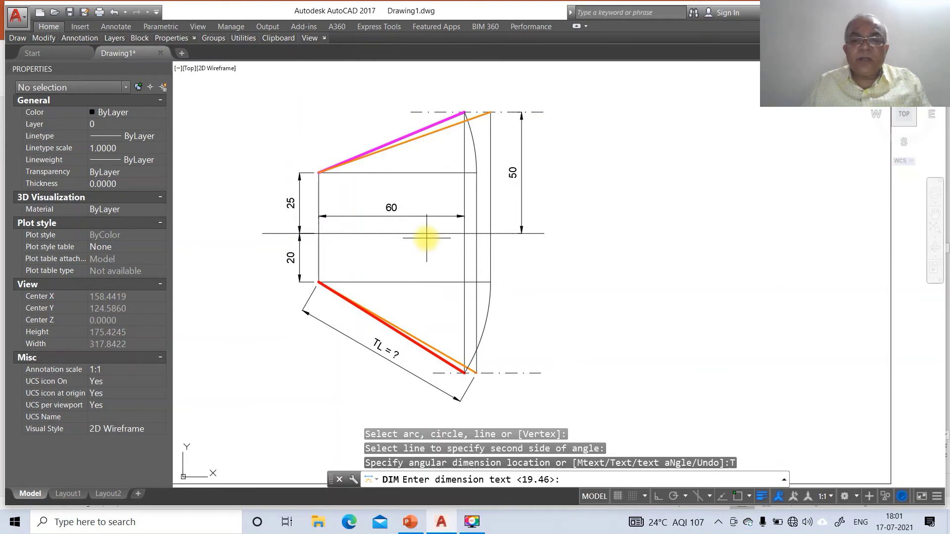
key(Return)
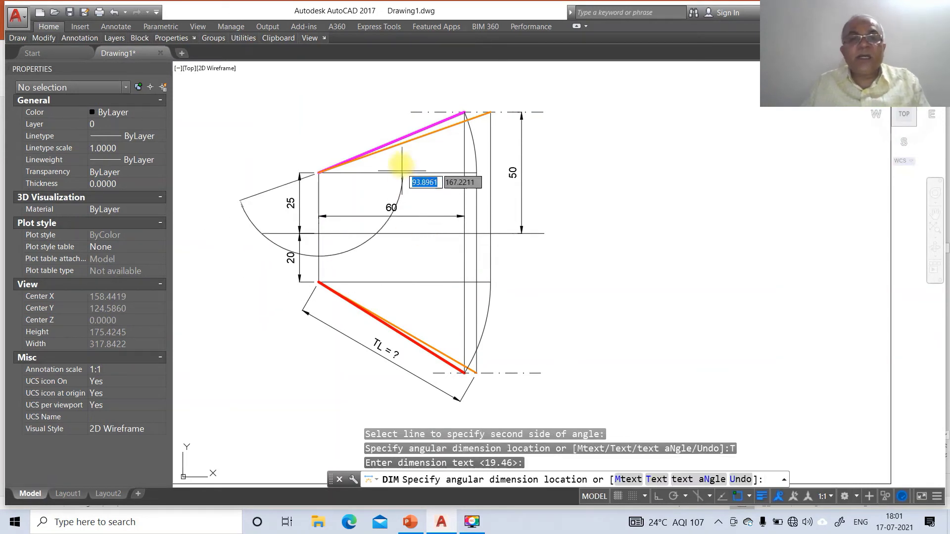
click(371, 165)
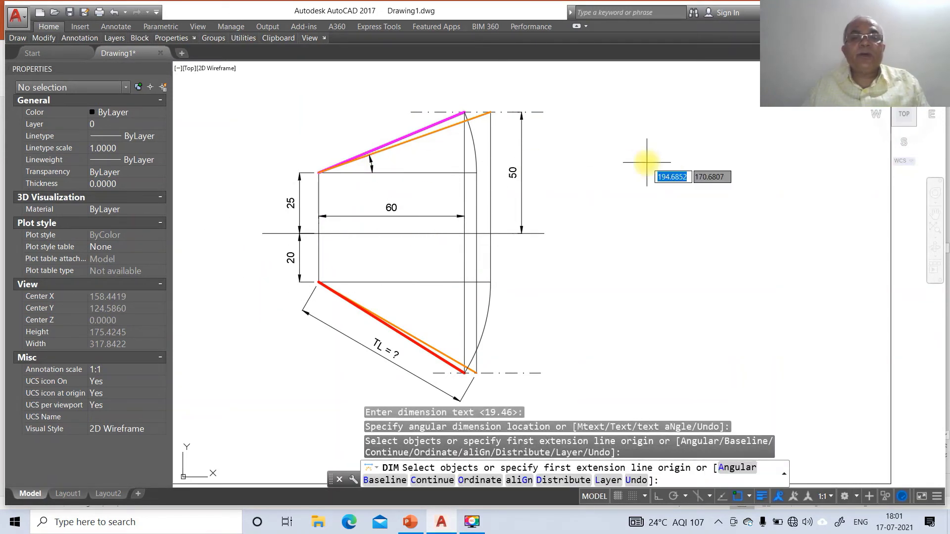
key(Escape)
key(Escape)
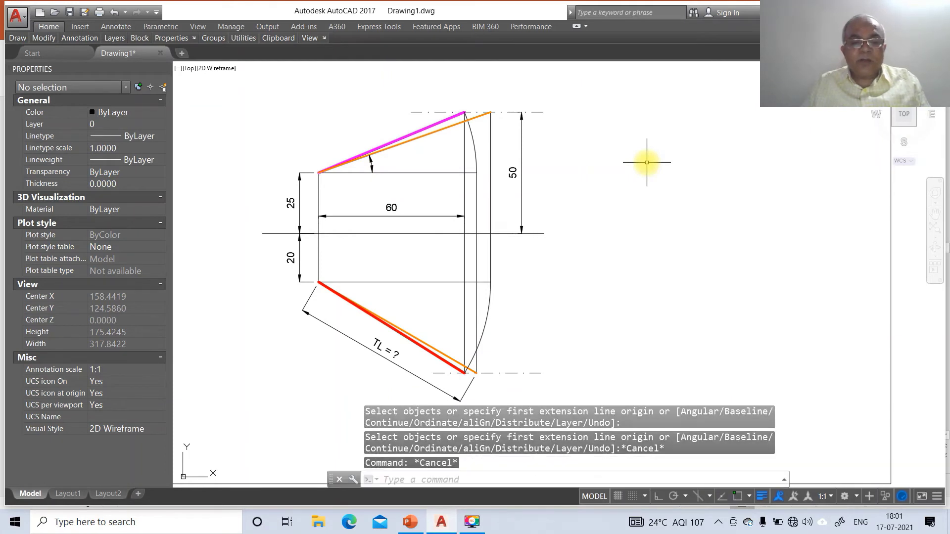
text(mt)
key(Return)
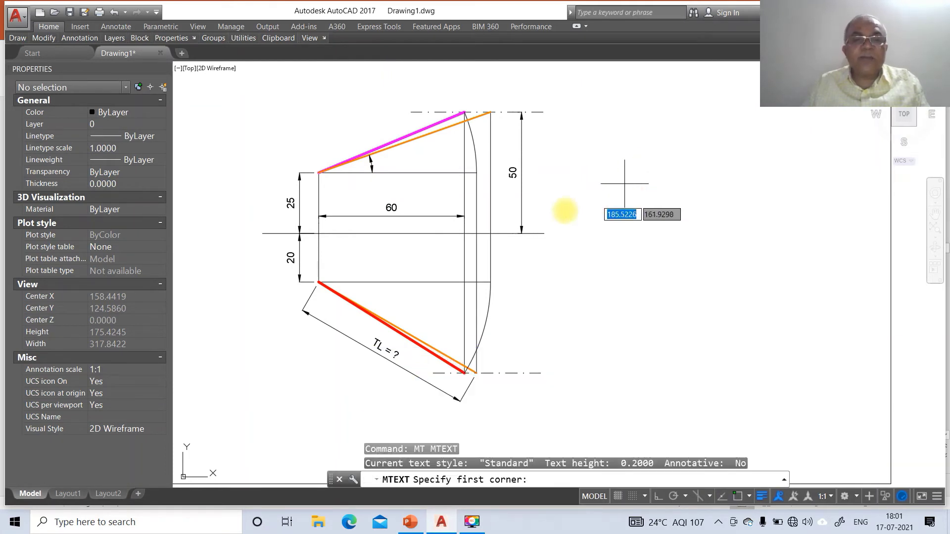
click(375, 160)
click(390, 170)
click(527, 147)
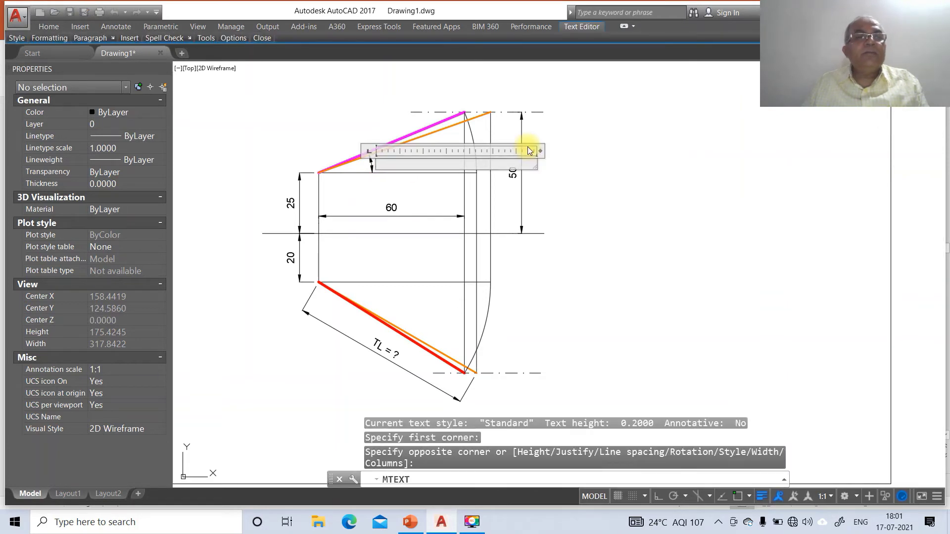
key(Escape)
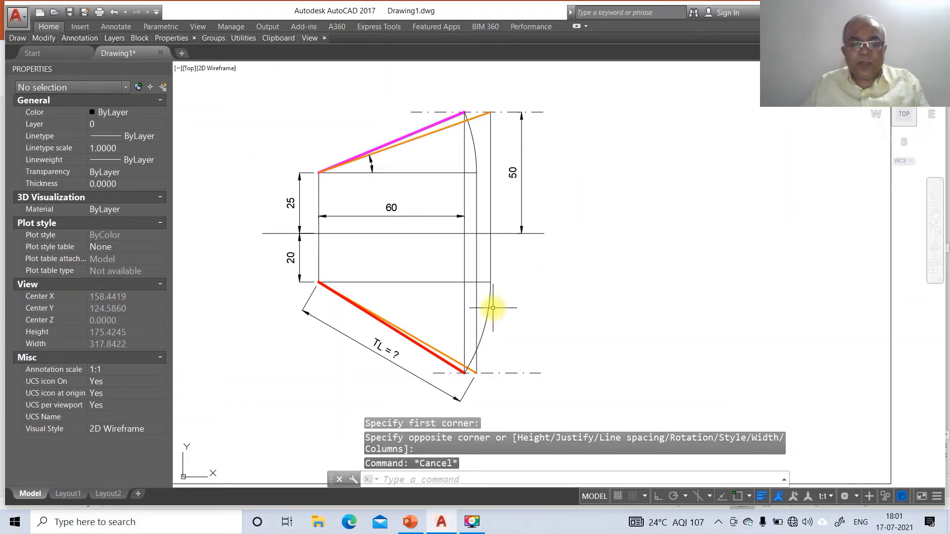
text(MT)
key(Return)
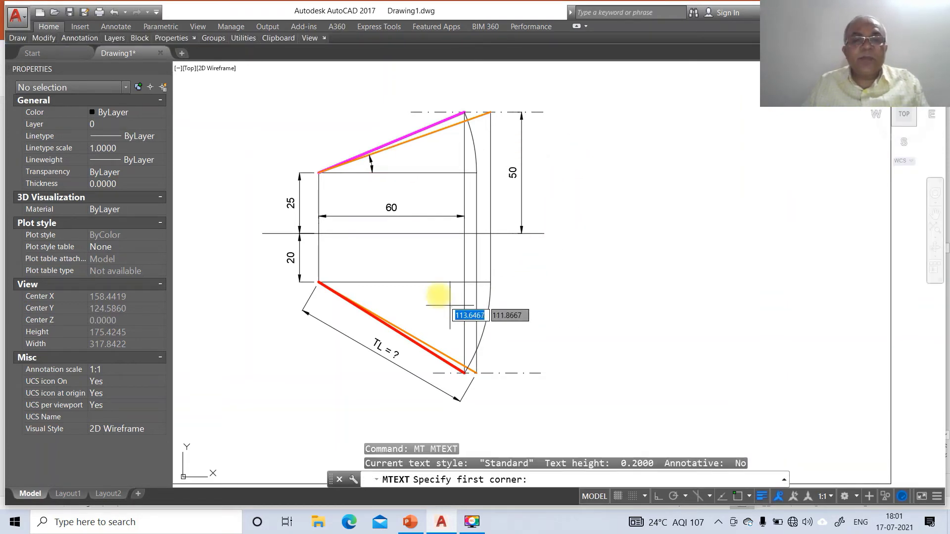
click(376, 159)
click(397, 178)
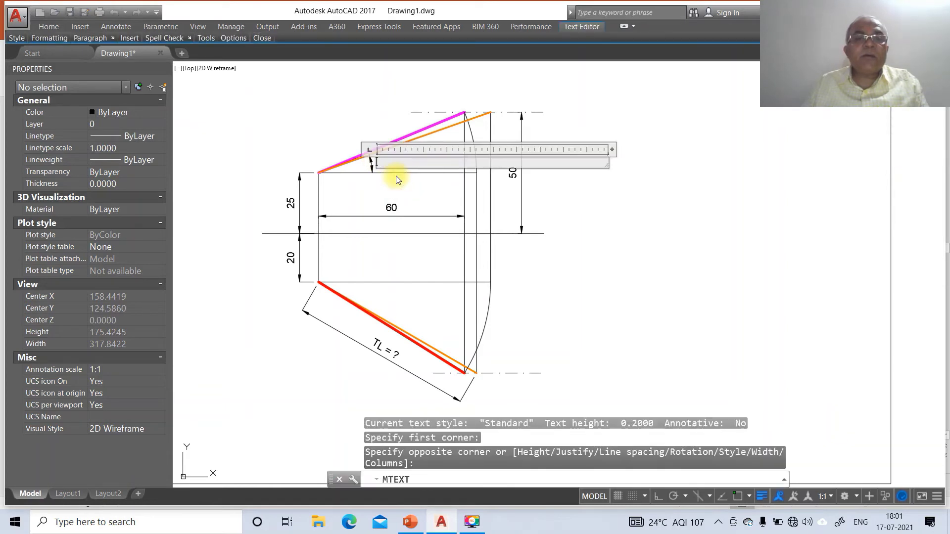
key(Escape)
key(Escape)
- Add single-line text of height 3 and rotation 0, labelling the reference line's left end X and its right end Y
text(DT)
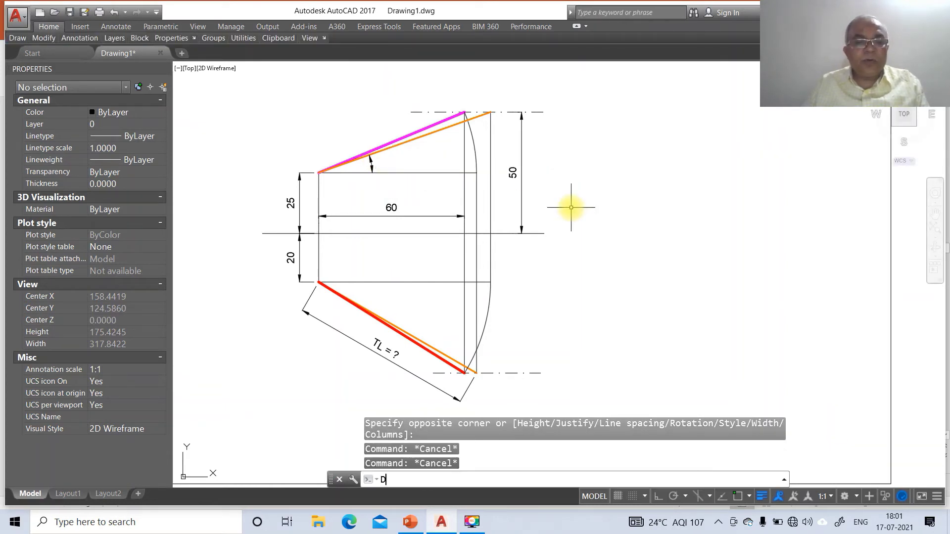
key(Return)
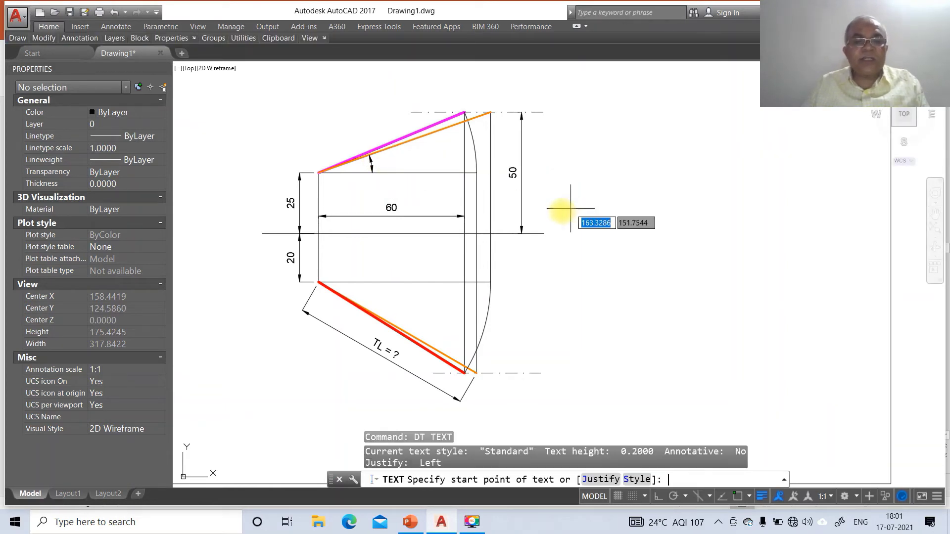
click(252, 235)
text(3)
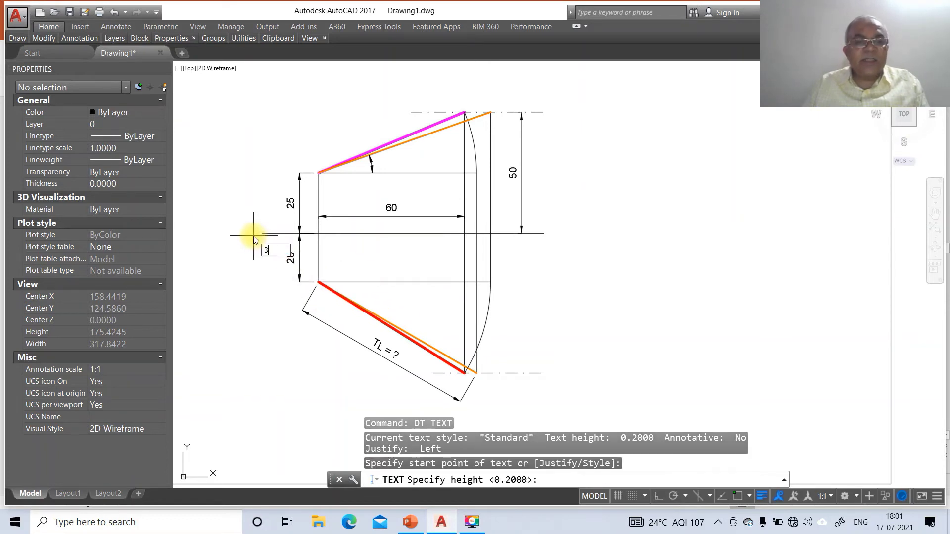
key(Return)
key(Return)
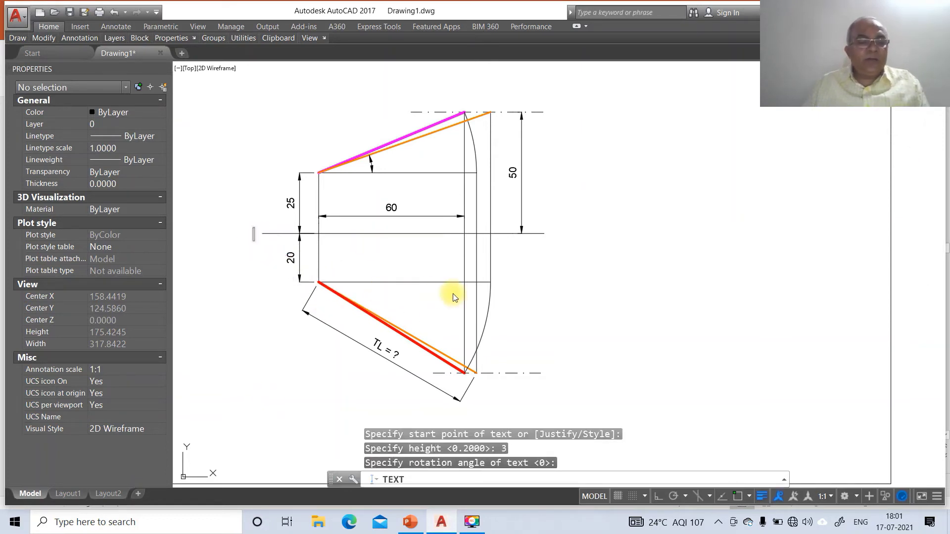
text(X)
click(547, 239)
text(Y)
- Label the planes near the X end, with VP above the reference line and HP below it
click(264, 230)
text(VP)
click(265, 250)
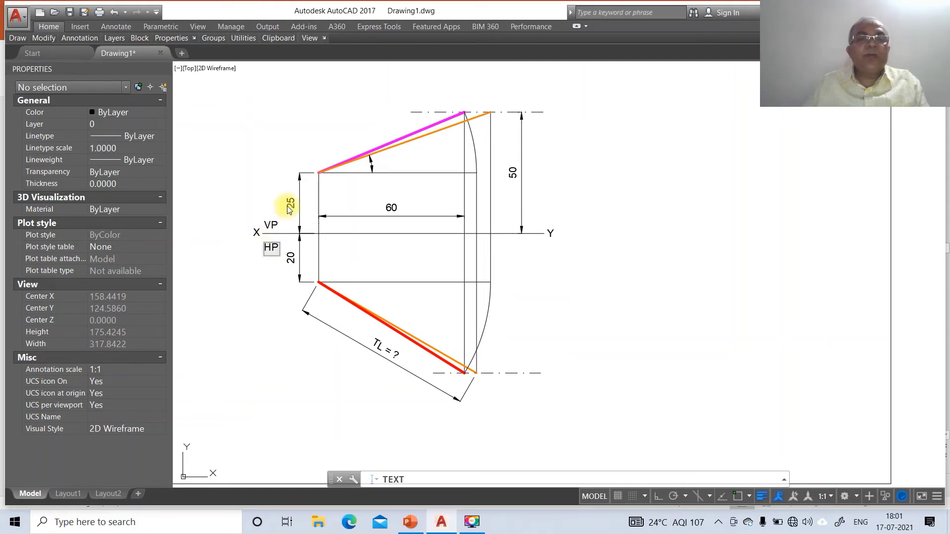
- Label both orange lines' left ends (P), the upper orange line's right end (Q), and the upper locus line LOCUS OF Q
click(313, 160)
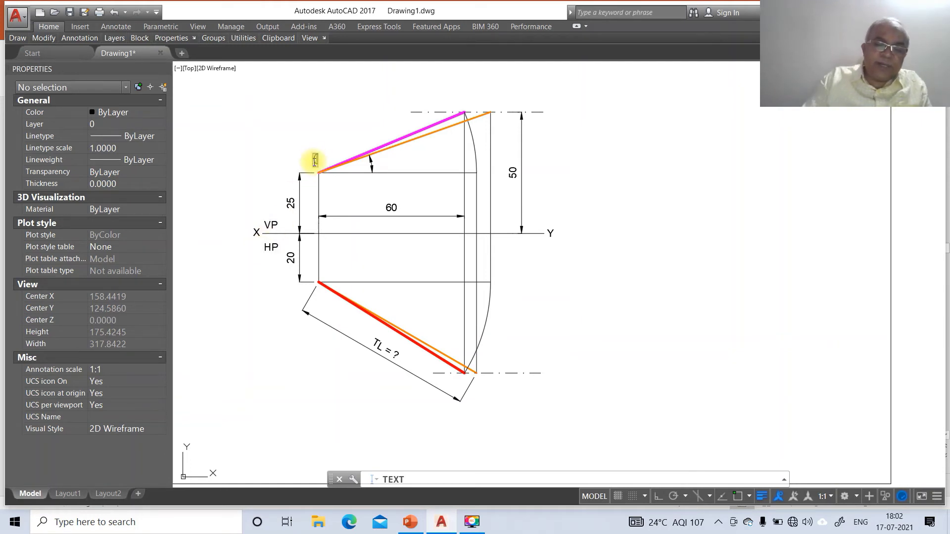
click(488, 102)
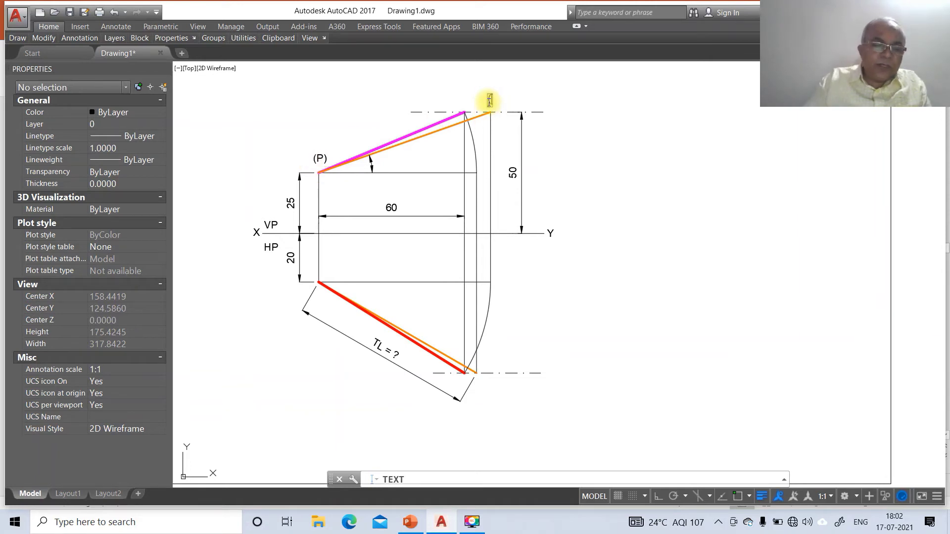
click(513, 104)
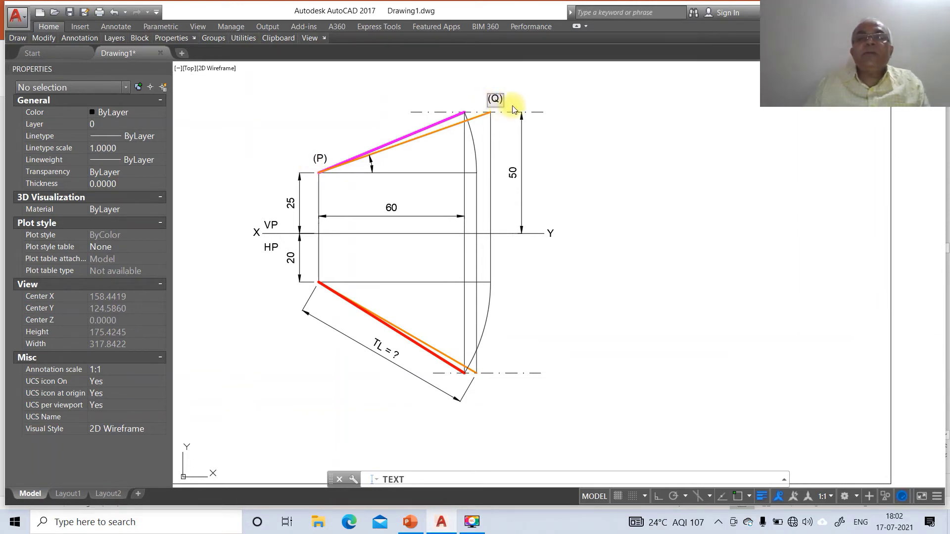
text(OCUS OF Q)
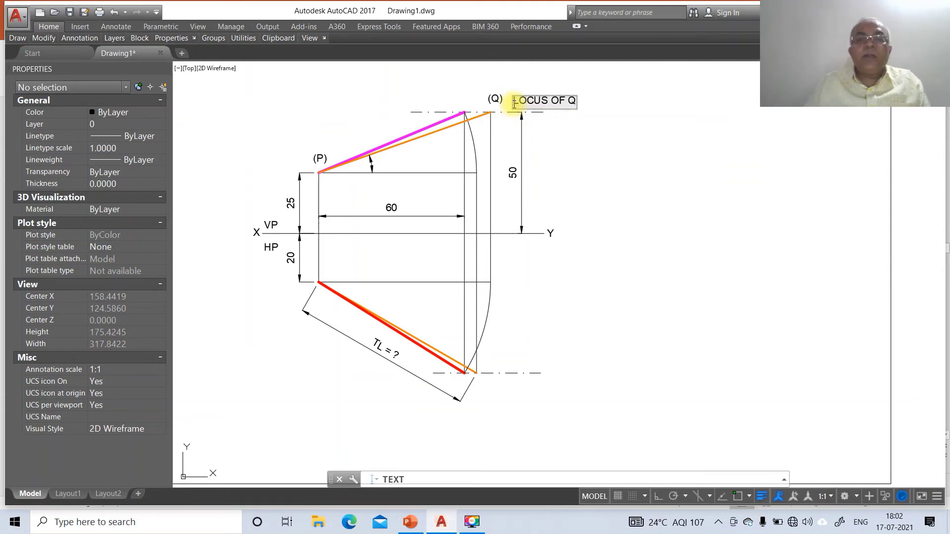
click(322, 275)
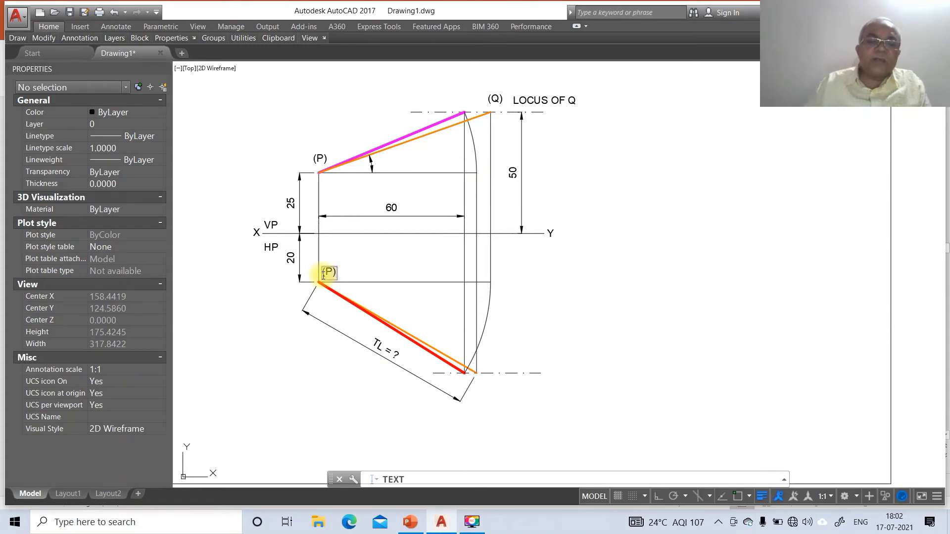
- Label the lower orange line's right end (Q) and the lower locus line LOCUS OF Q
click(480, 396)
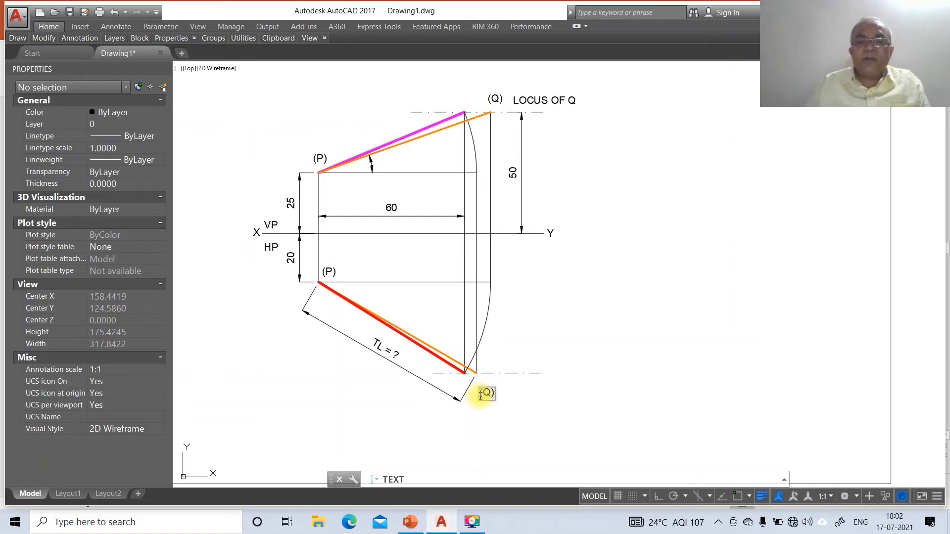
click(506, 367)
text(LOCUS OF Q)
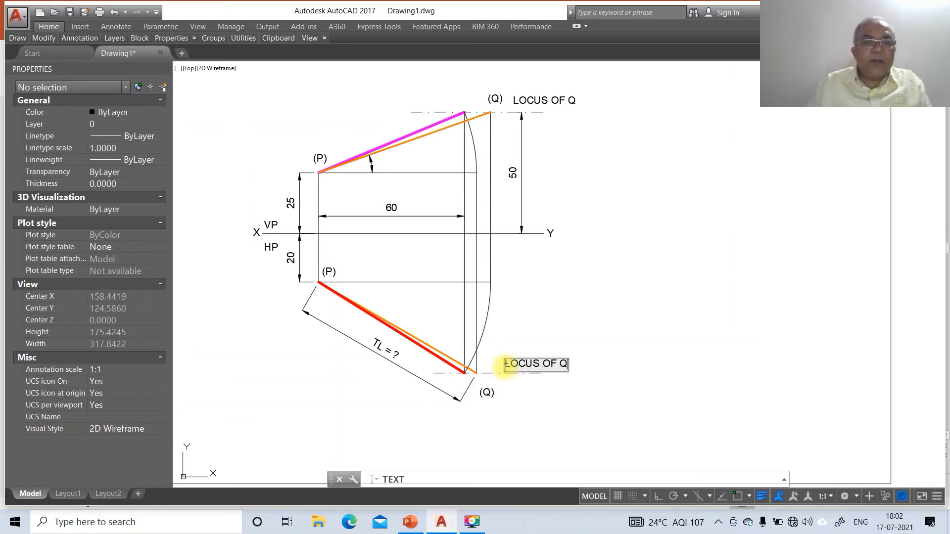
- Label the front view points p', q', q1' and q2', checking the point names against the problem slide
click(322, 186)
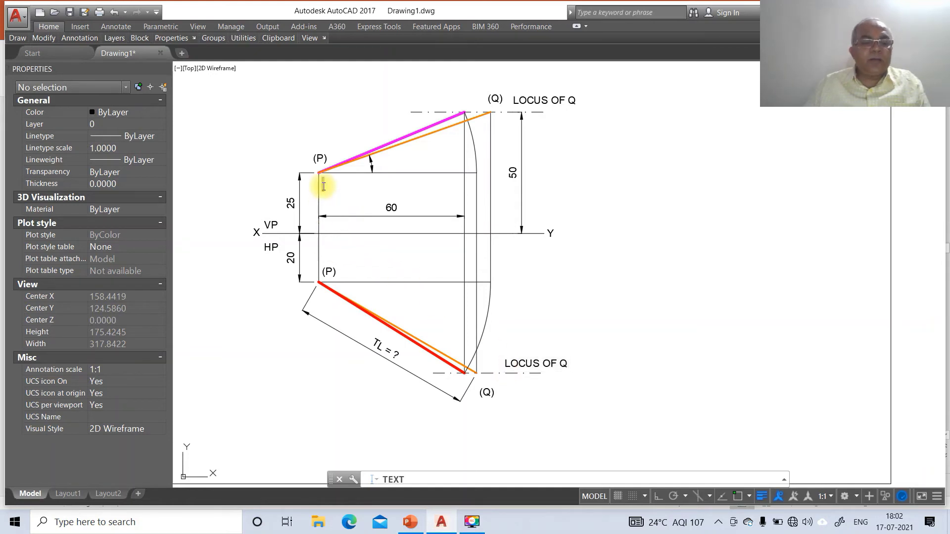
text(p)
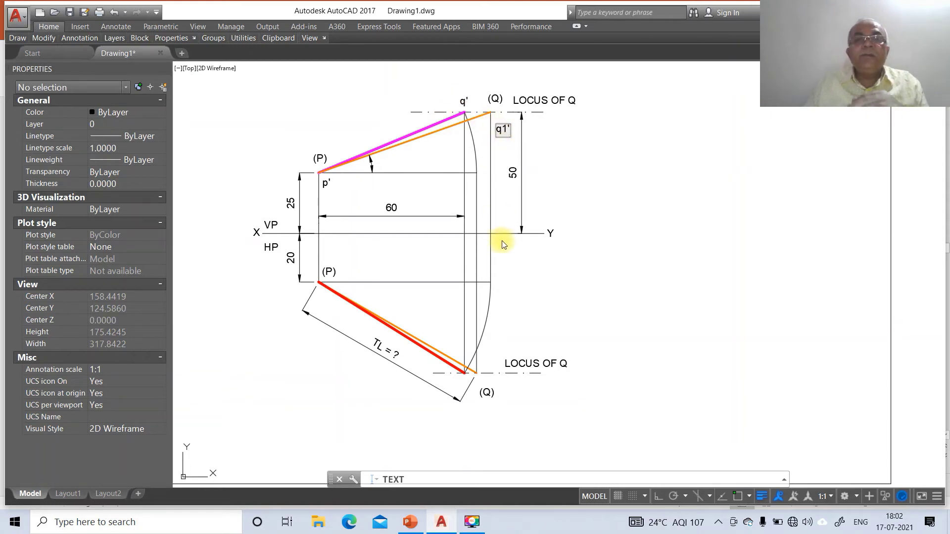
click(409, 521)
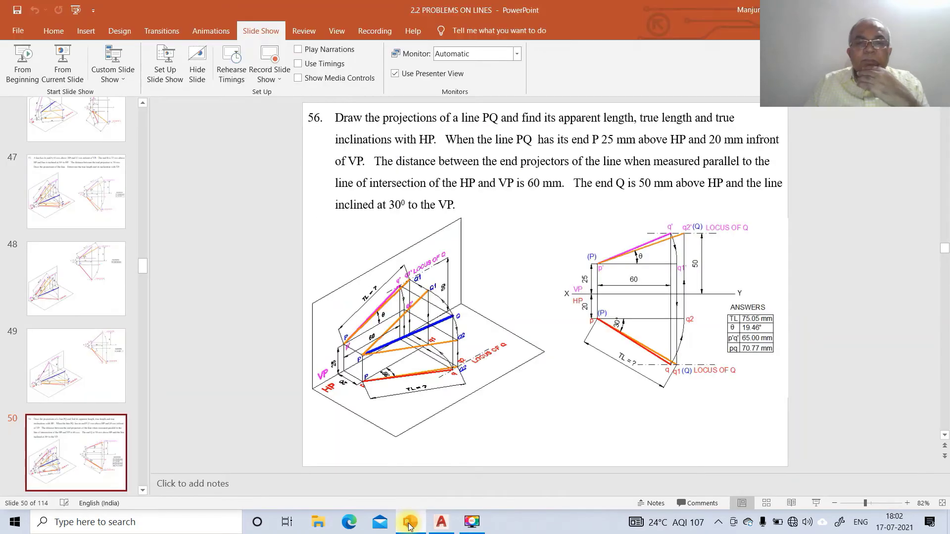
click(440, 522)
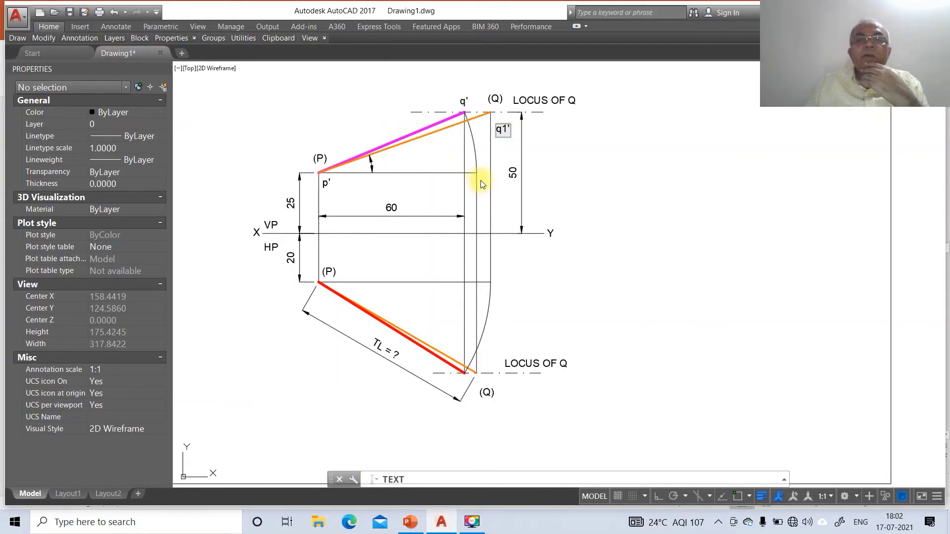
click(483, 86)
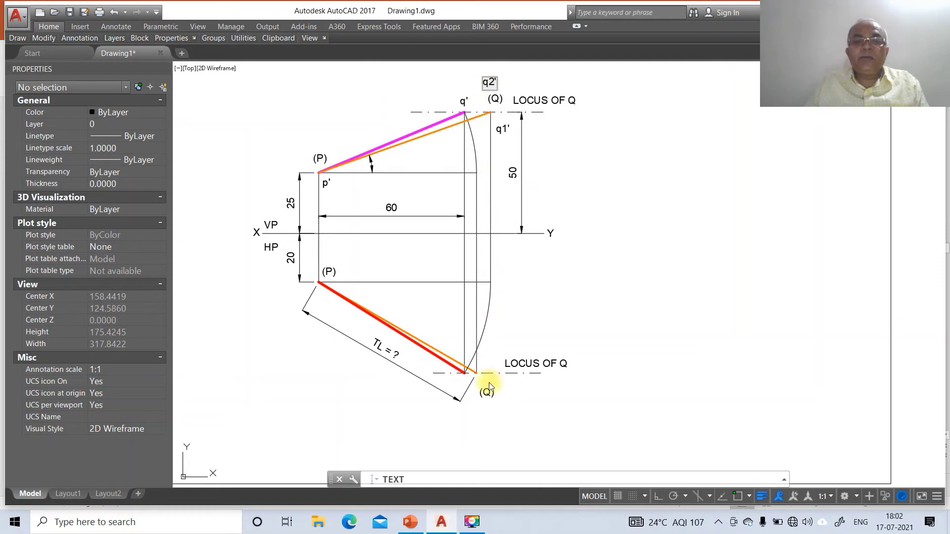
- Label the top view points: q1 at the lower orange line's right end, q2 at the arc's upper end, and p beside the lower (P)
click(481, 367)
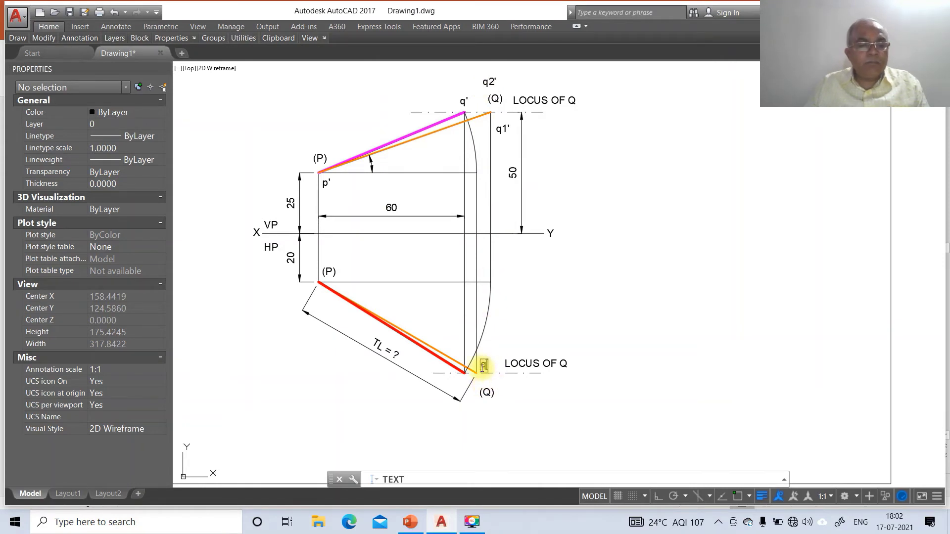
click(495, 281)
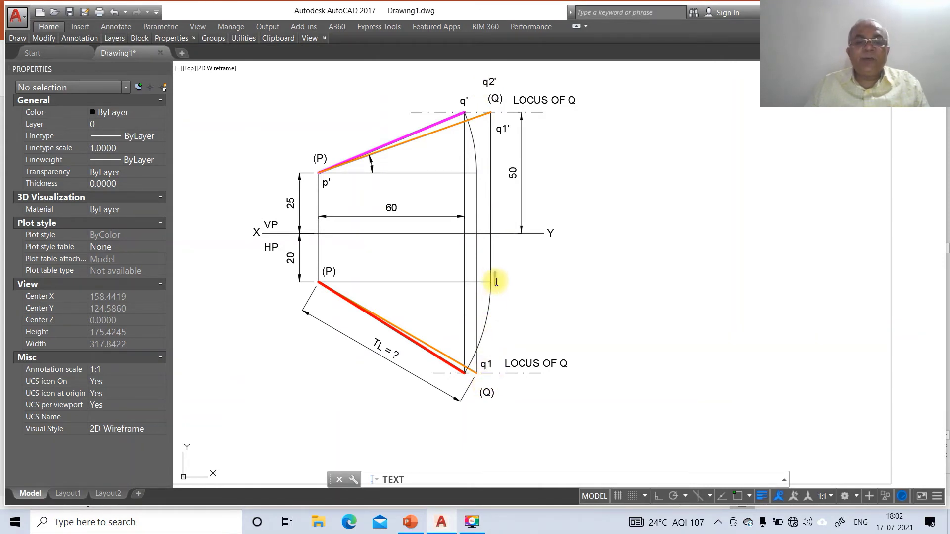
text(q2)
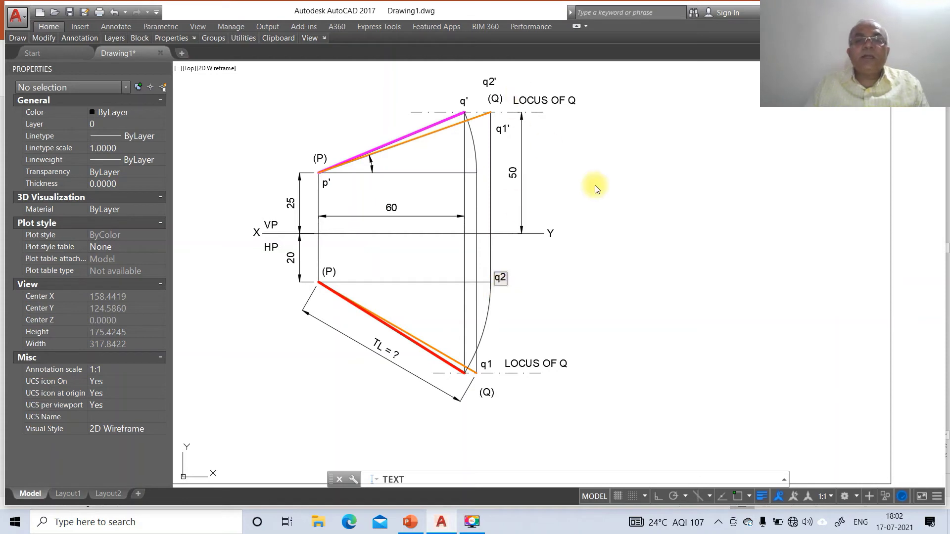
click(308, 275)
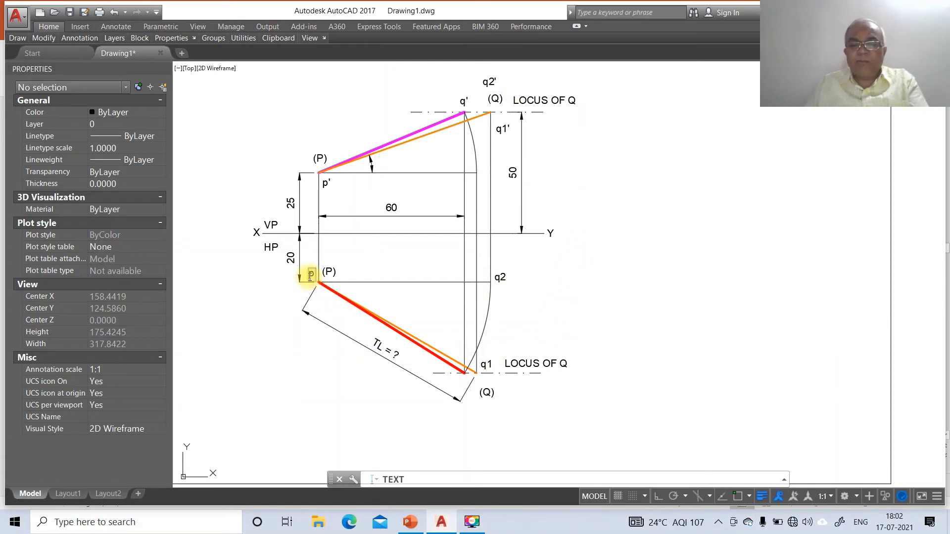
text(p)
key(Return)
key(Return)
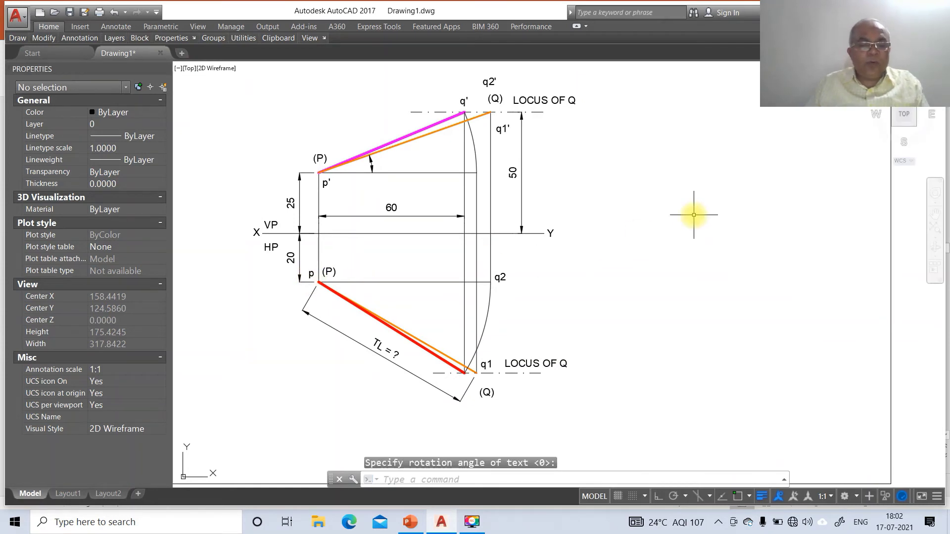
- Move the q1' label down to the right end of the horizontal line through p'
text(ddedit)
key(Escape)
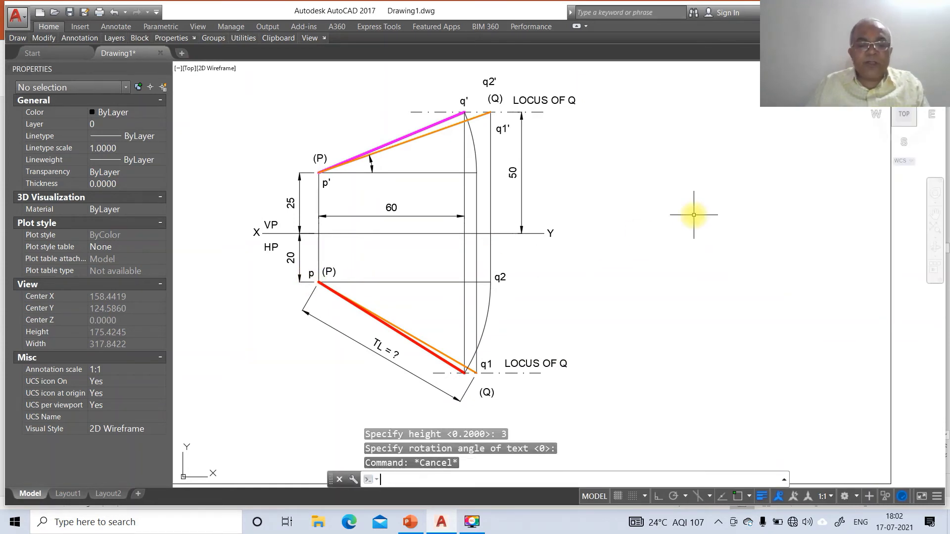
text(m)
key(Return)
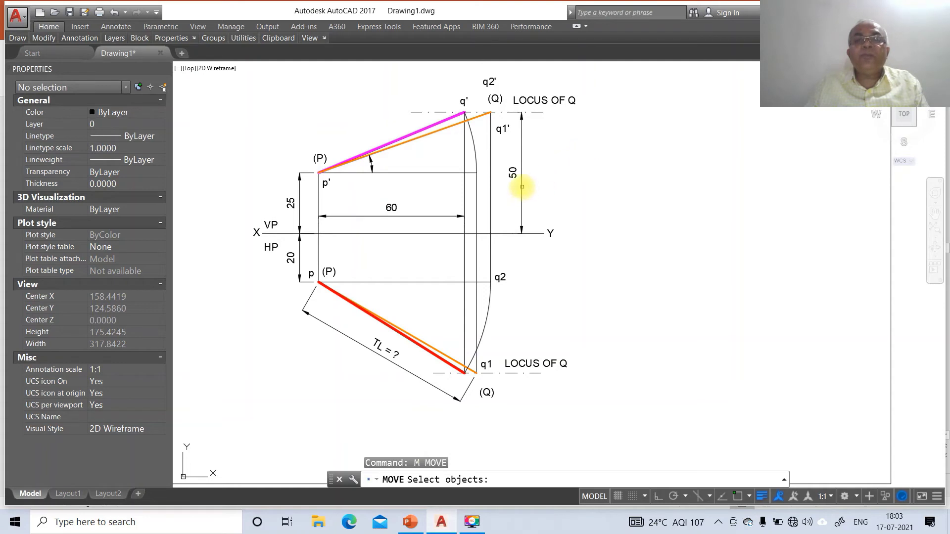
click(501, 129)
key(Return)
click(532, 147)
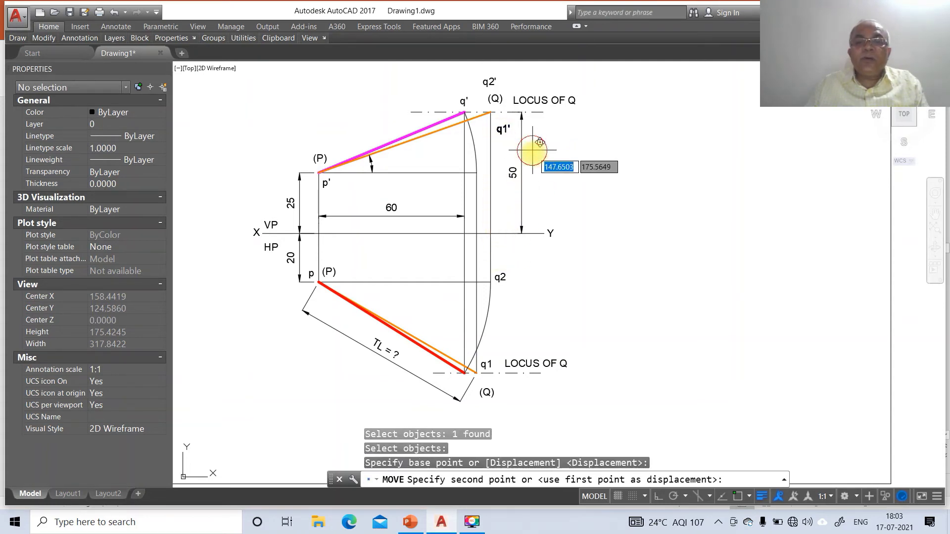
click(521, 187)
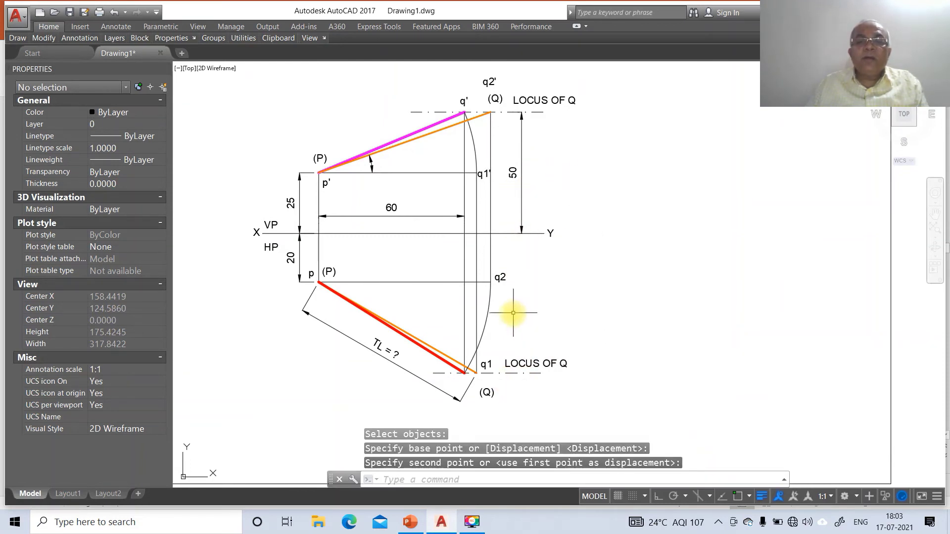
- Label the red line's lower end q with single-line text, keeping the height 3 and rotation 0
text(dt)
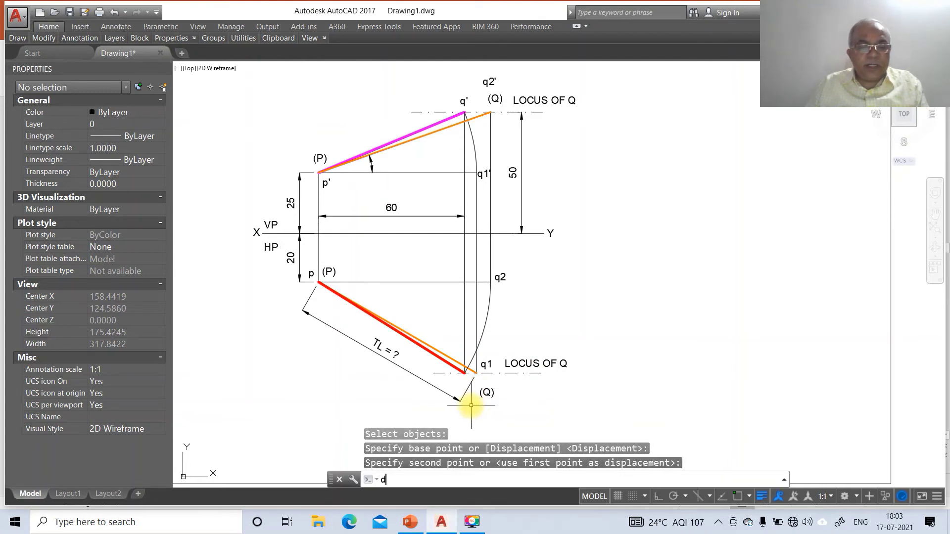
key(Return)
click(459, 389)
key(Return)
key(Return)
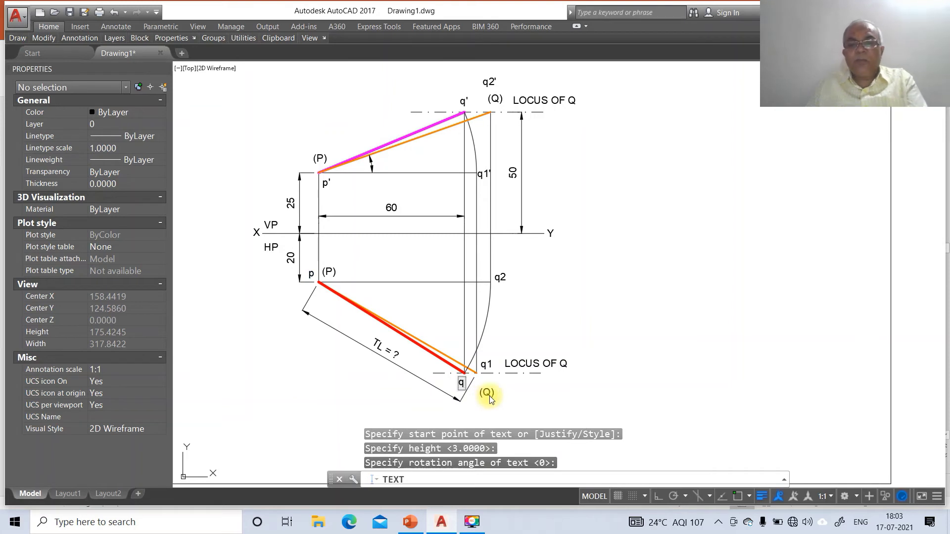
key(Return)
key(Return)
- Move the X and Y labels into line with the ends of the reference line
text(m)
key(Return)
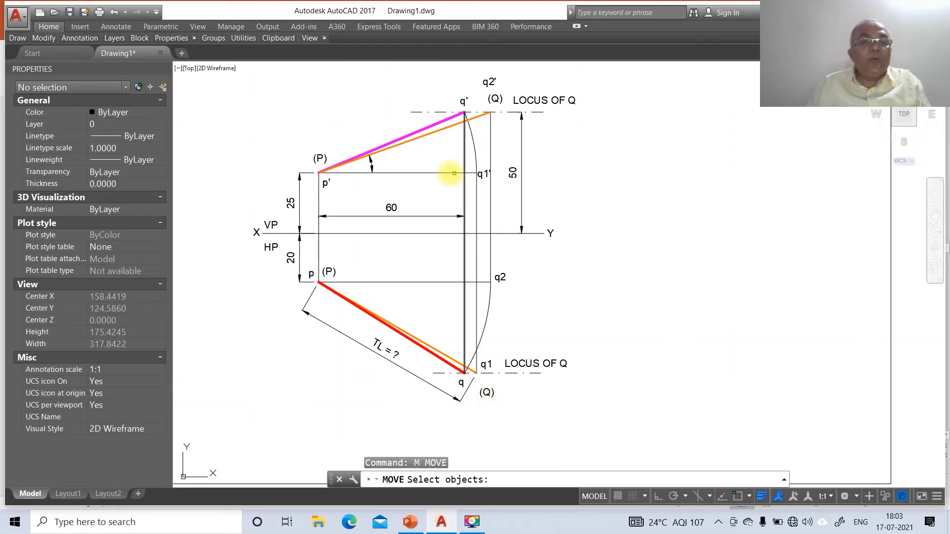
click(257, 233)
key(Return)
click(259, 233)
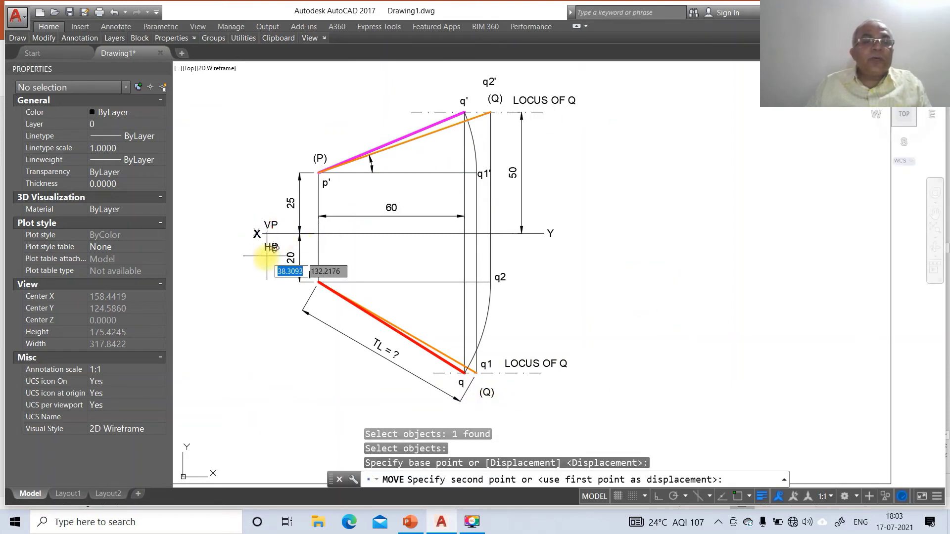
click(258, 234)
key(Return)
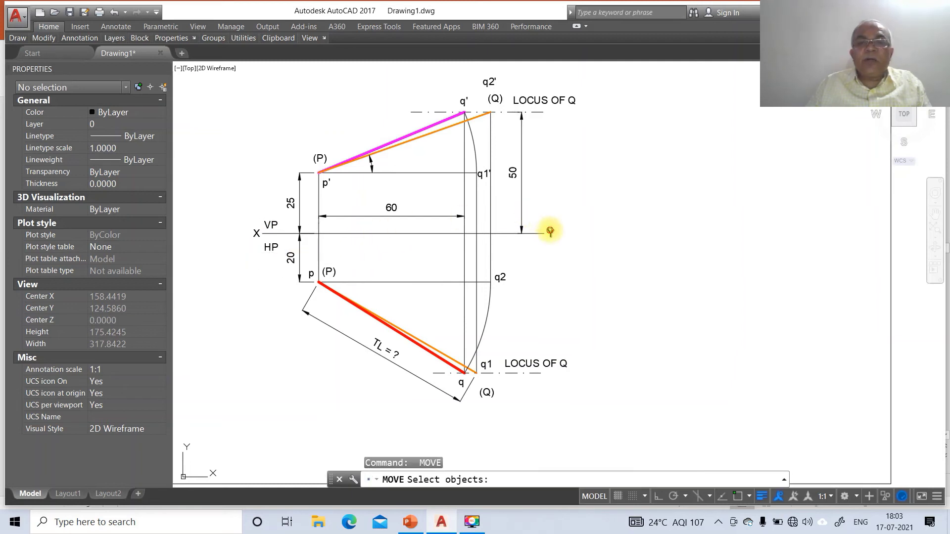
click(548, 232)
key(Return)
click(578, 229)
click(575, 229)
- Adjust the VP and HP labels so they sit close to the reference line near X
key(Return)
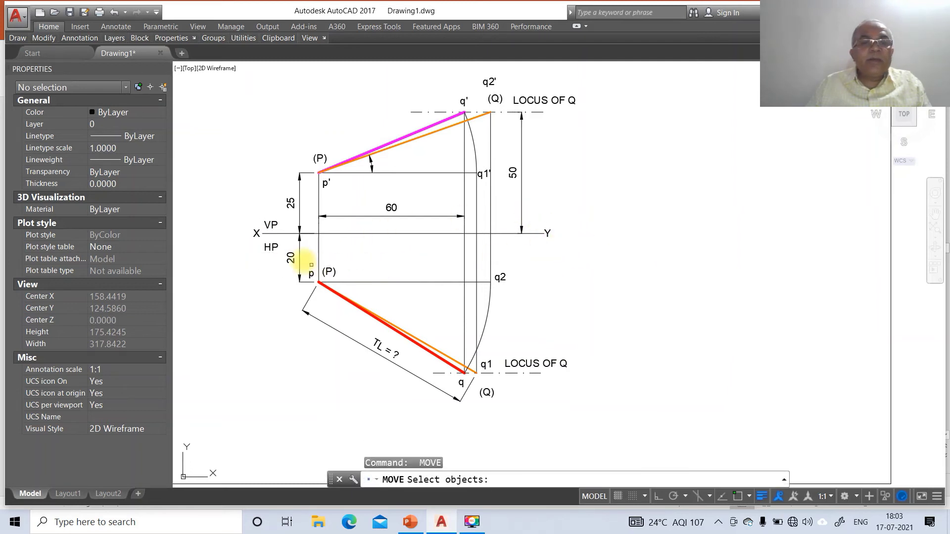
click(275, 225)
key(Return)
click(311, 240)
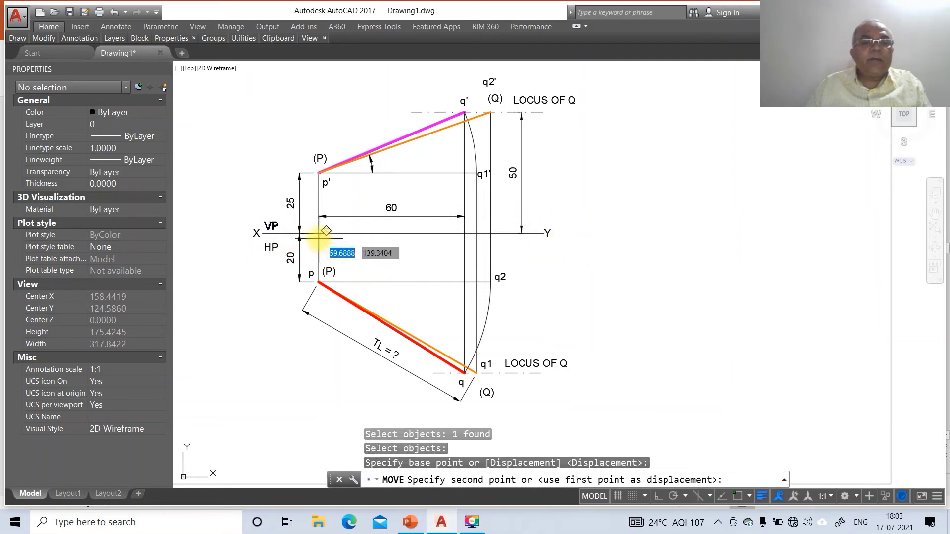
click(313, 240)
key(Return)
click(272, 246)
key(Return)
click(306, 259)
click(307, 253)
- Move the lower p and (P) labels closer to the left end of the red line
key(Return)
click(311, 273)
key(Return)
click(346, 278)
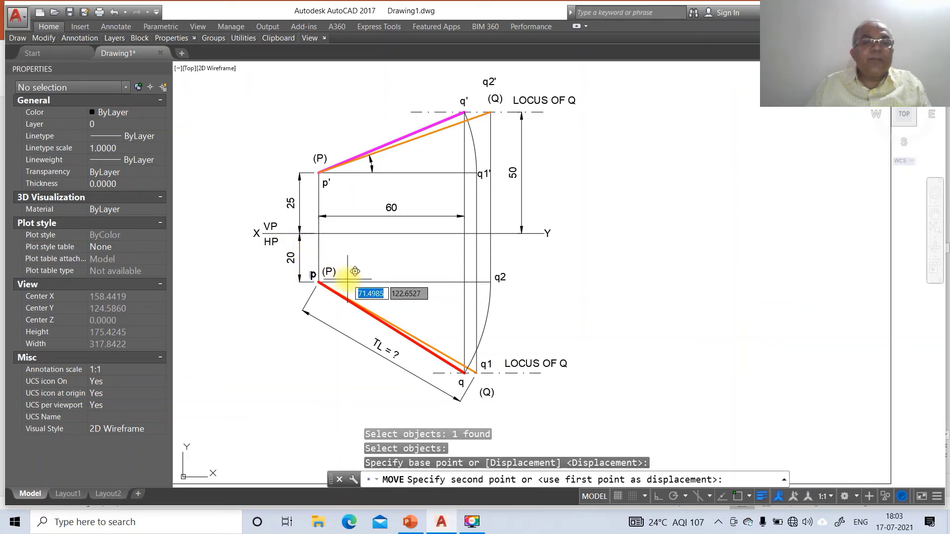
click(347, 278)
key(Return)
click(331, 271)
key(Return)
click(373, 271)
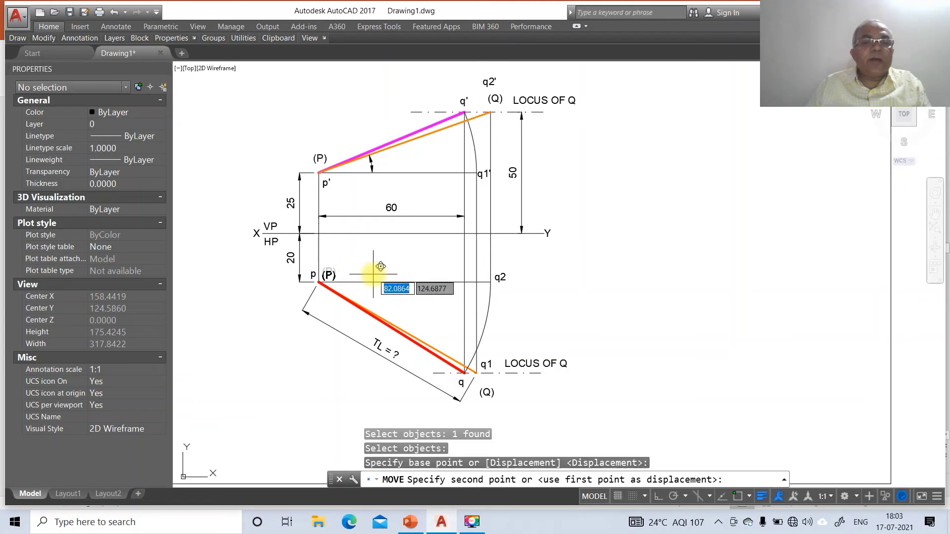
click(375, 270)
- Move p' to the left of the magenta line's start and the upper (P) beside it, just below the horizontal line
key(Return)
click(325, 184)
key(Return)
click(359, 213)
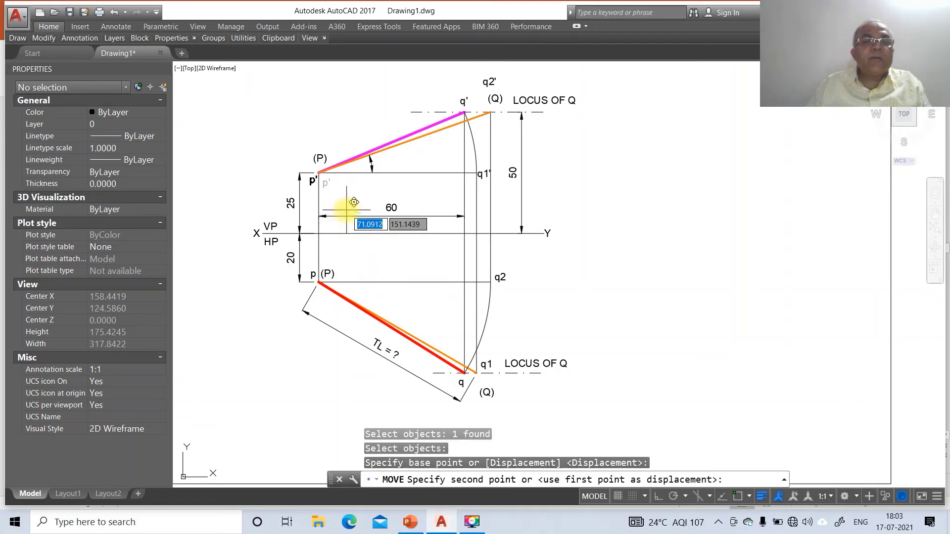
click(340, 198)
key(Return)
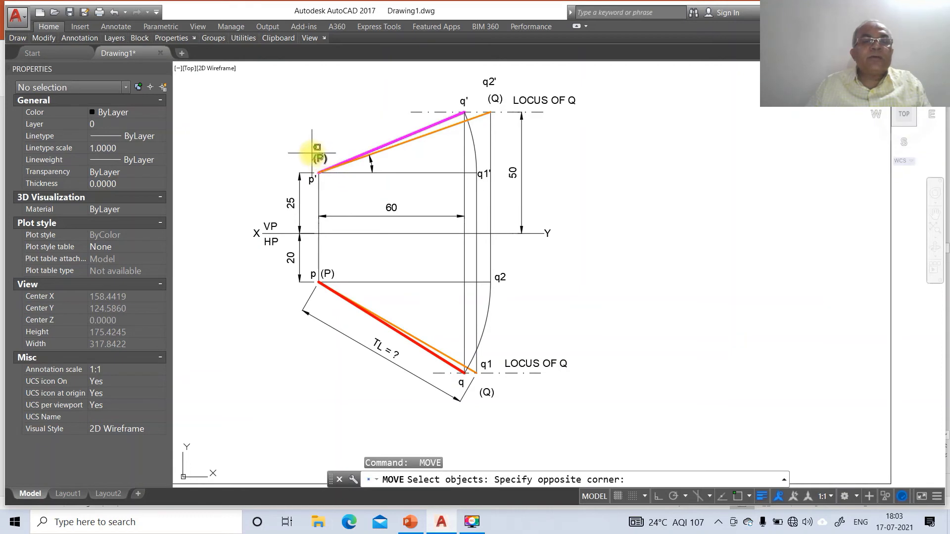
click(318, 148)
key(Return)
click(348, 176)
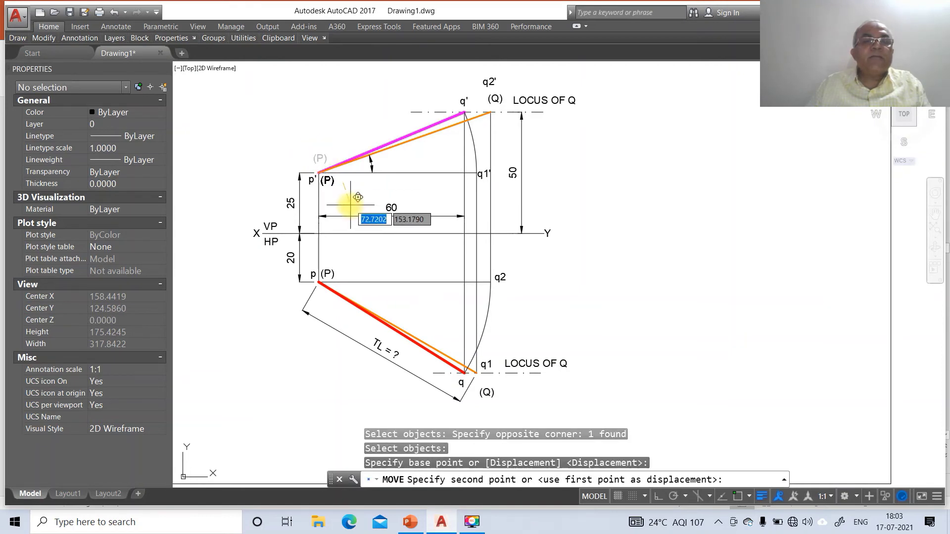
click(358, 197)
- Shift the q' label slightly so it sits neatly above the magenta line's upper end
key(Return)
click(461, 102)
key(Return)
click(494, 121)
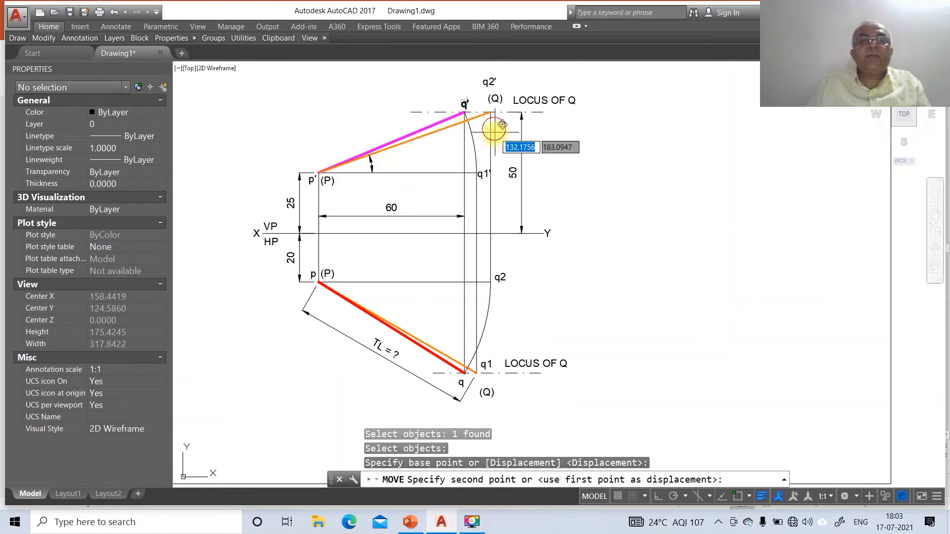
click(493, 122)
- Move the upper (Q) label aside to the right and bring q2' down to just above the upper orange line's right end
key(Return)
click(496, 99)
key(Return)
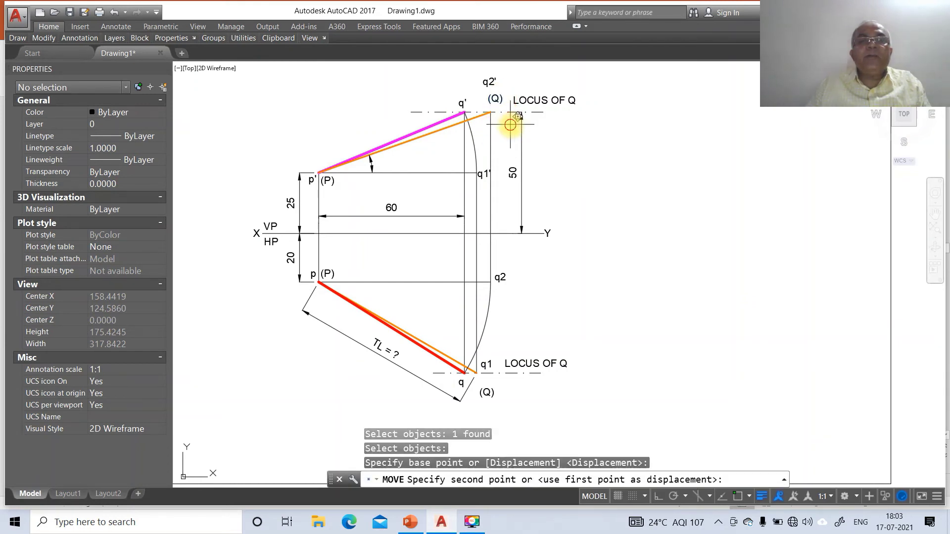
click(499, 102)
click(550, 105)
key(Return)
click(492, 82)
key(Return)
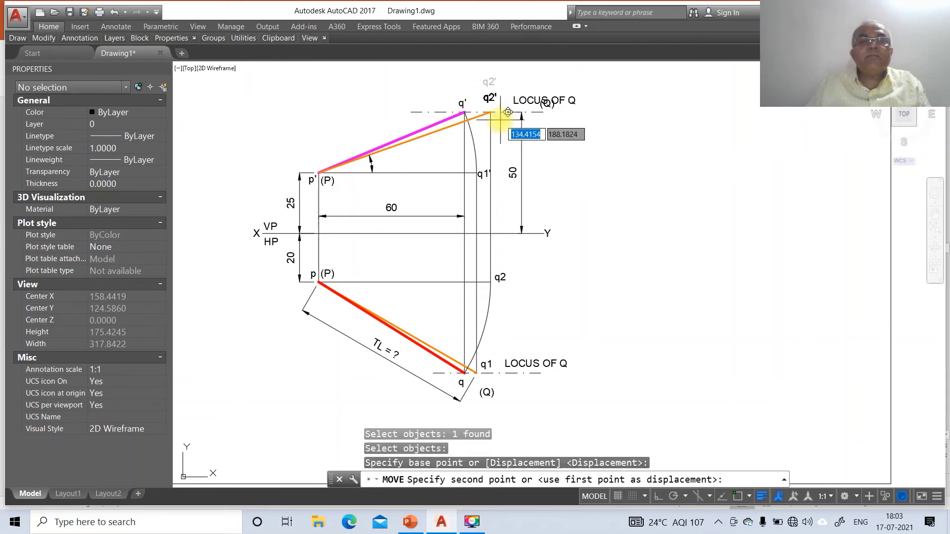
click(499, 120)
click(500, 140)
- Move the upper LOCUS OF Q label up and to the right, clear of the (Q) label
key(Return)
click(545, 103)
key(Return)
click(561, 135)
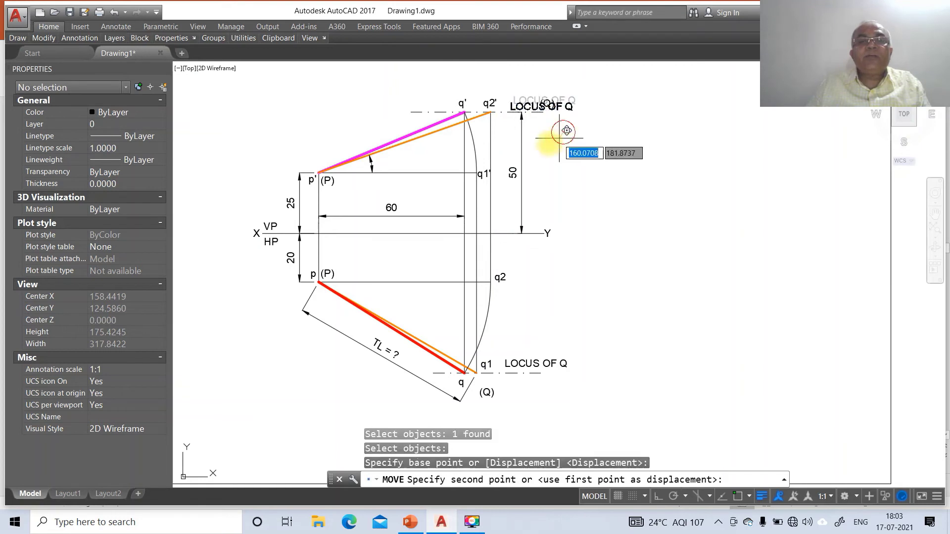
click(593, 119)
- Place (Q) just below the upper orange line's right end and LOCUS OF Q directly above the locus line beside q2'
key(Return)
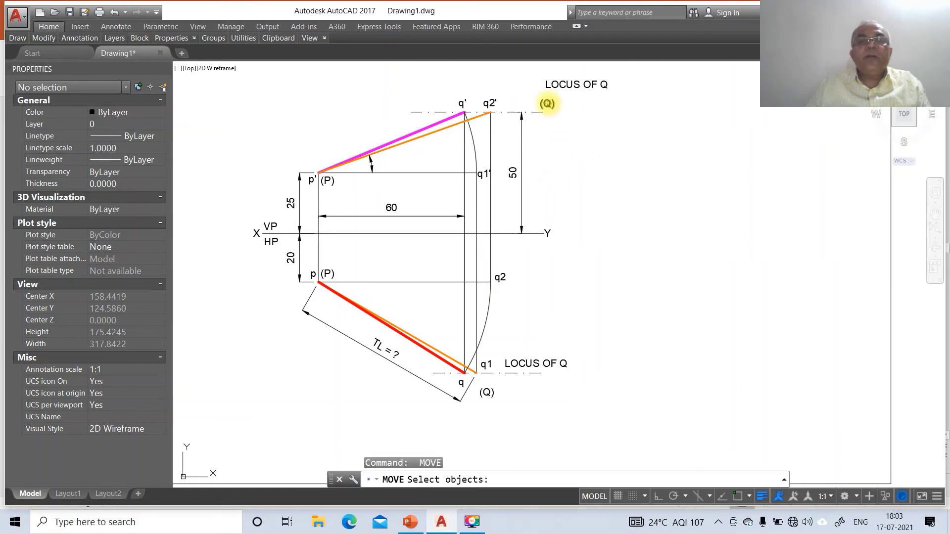
click(547, 104)
key(Return)
click(597, 140)
click(555, 151)
key(Return)
click(564, 85)
key(Return)
click(591, 122)
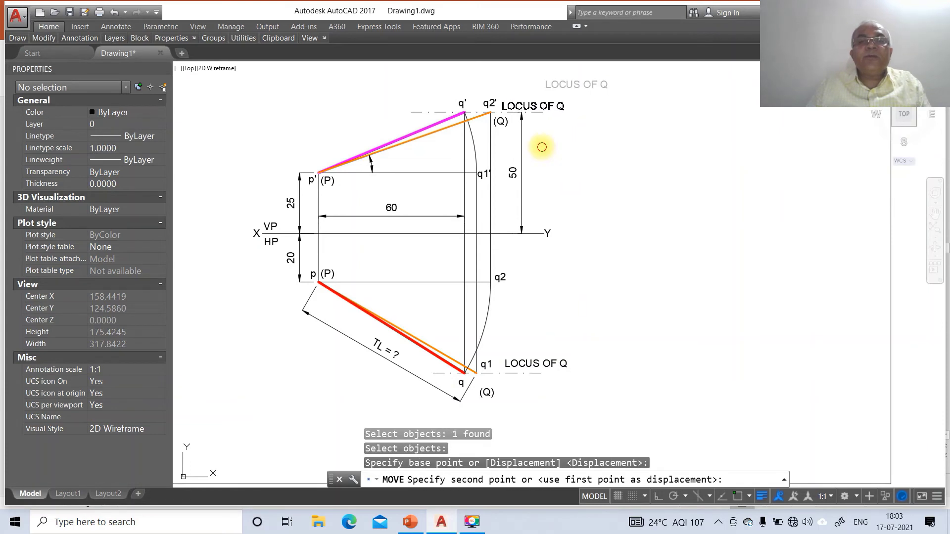
click(546, 143)
- Move the q2 label slightly down so it sits level with the lower horizontal line, beside its right end
key(Return)
click(500, 278)
key(Return)
click(514, 277)
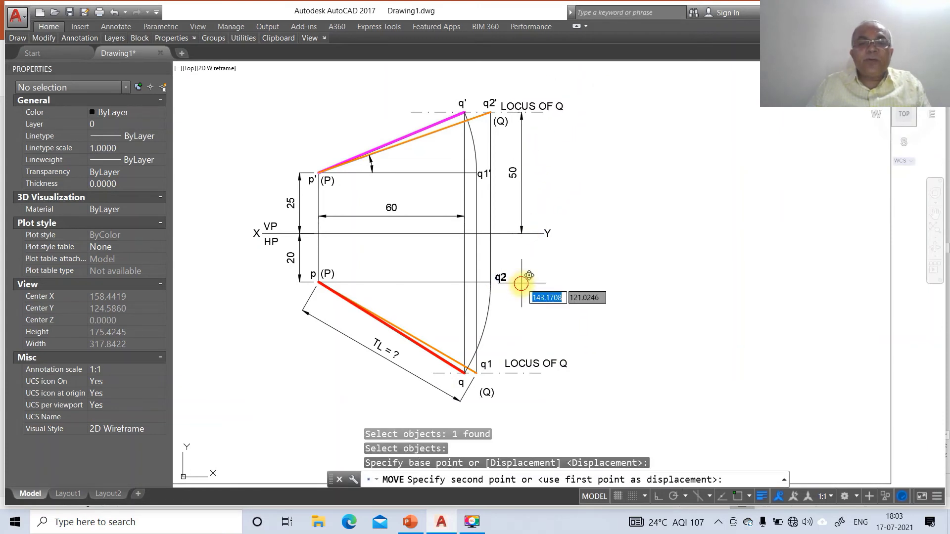
click(512, 282)
- Nudge the q label up under the red line's lower end and move q1 below the lower locus line, beside q
key(Return)
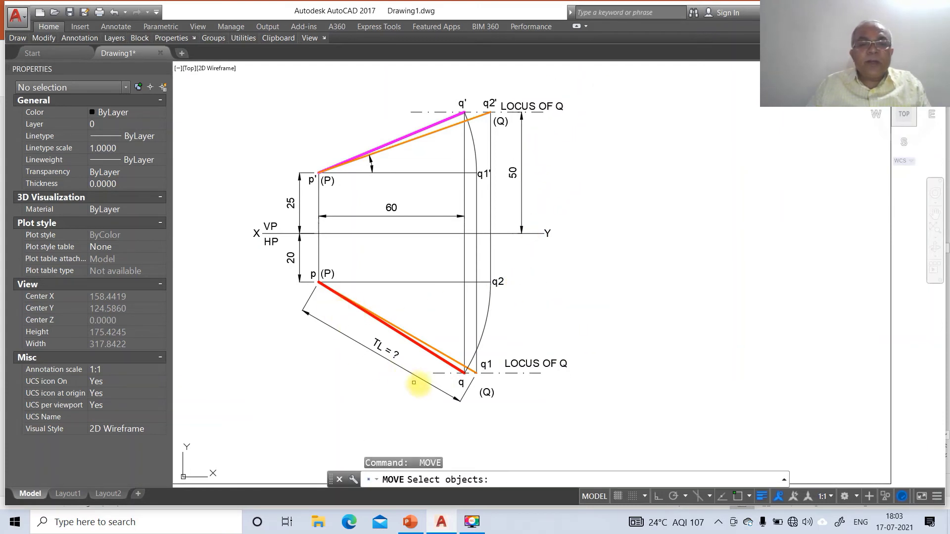
click(460, 384)
key(Return)
click(515, 380)
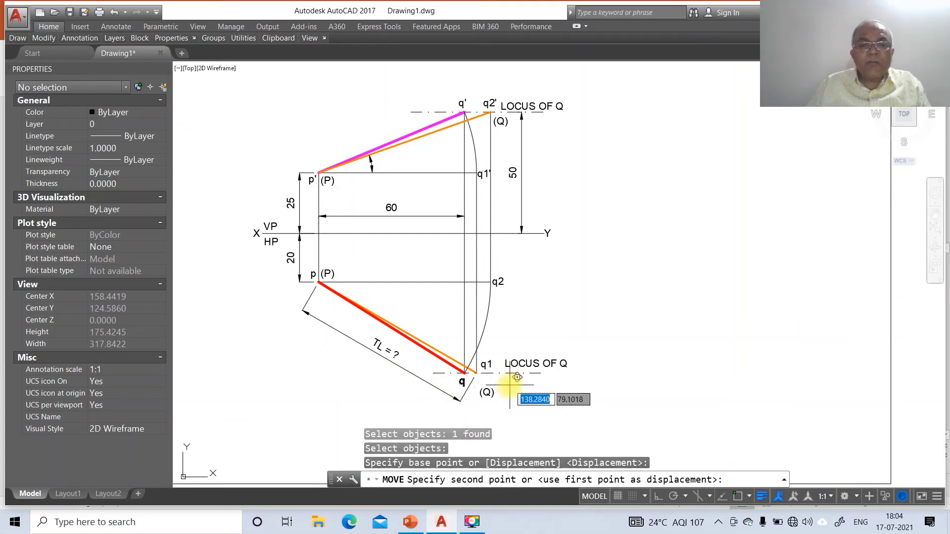
click(509, 385)
key(Return)
click(484, 369)
key(Return)
click(517, 372)
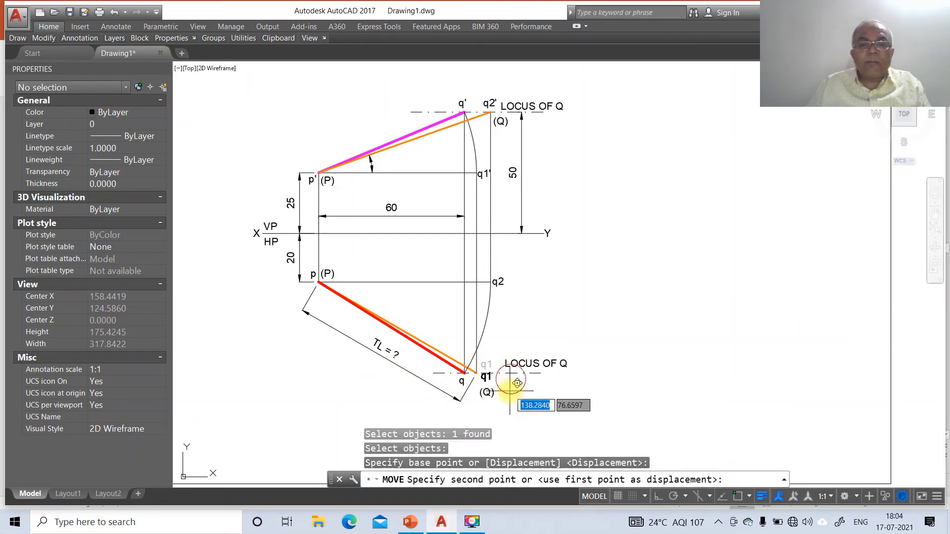
click(513, 388)
- Move the lower (Q) label just above the lower locus line and shift LOCUS OF Q left, right beside it
key(Return)
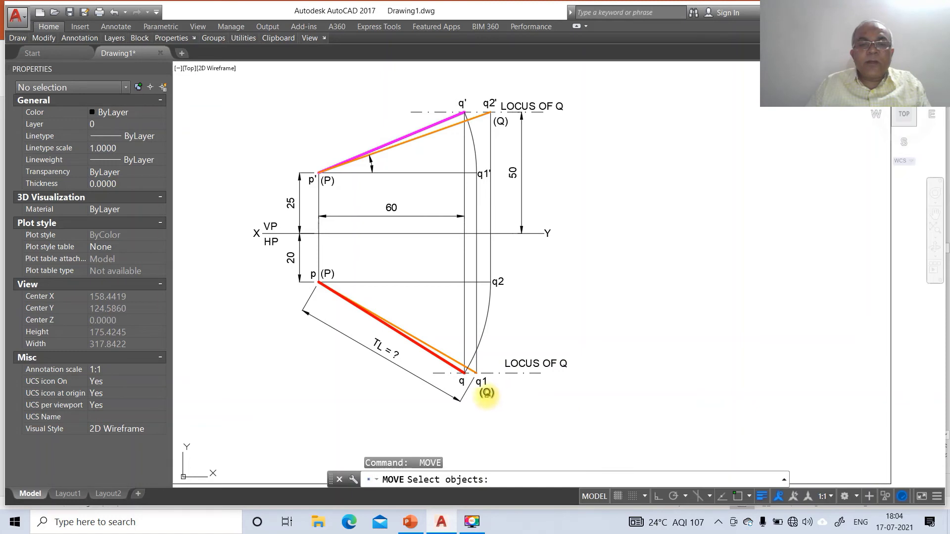
click(486, 392)
key(Return)
click(517, 394)
click(520, 371)
key(Return)
click(537, 364)
key(Return)
click(558, 378)
click(558, 372)
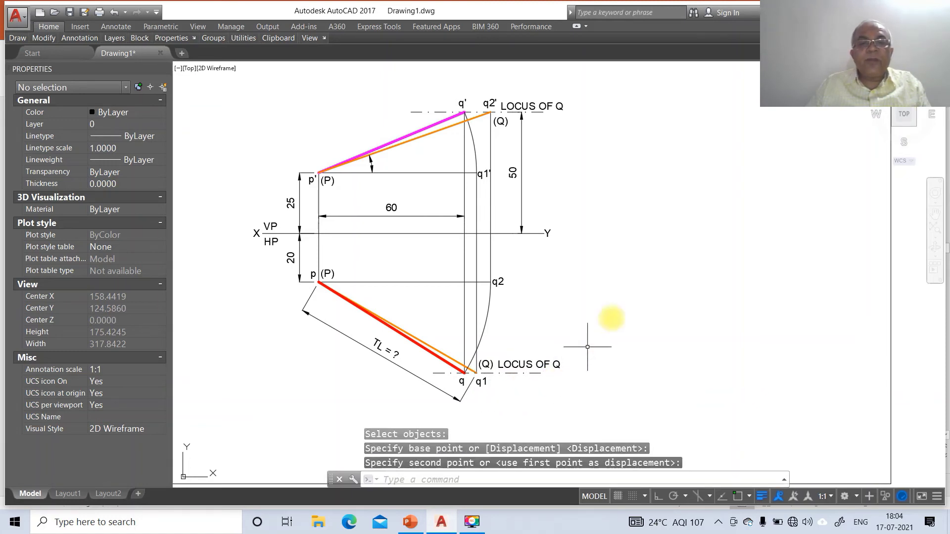
- Add a multiline text θ in the Symbol font beside the angle arc between the upper orange line and the horizontal line
text(mt)
key(Return)
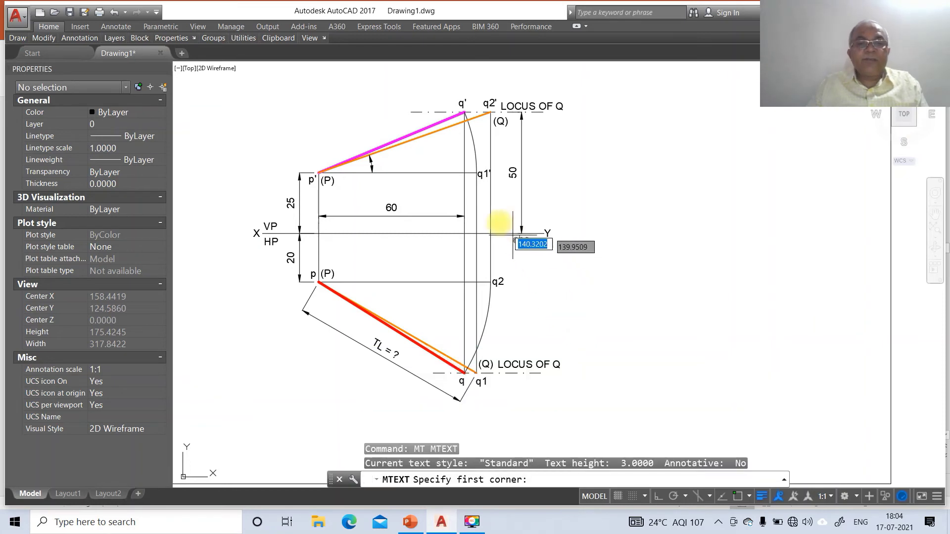
click(379, 159)
click(401, 169)
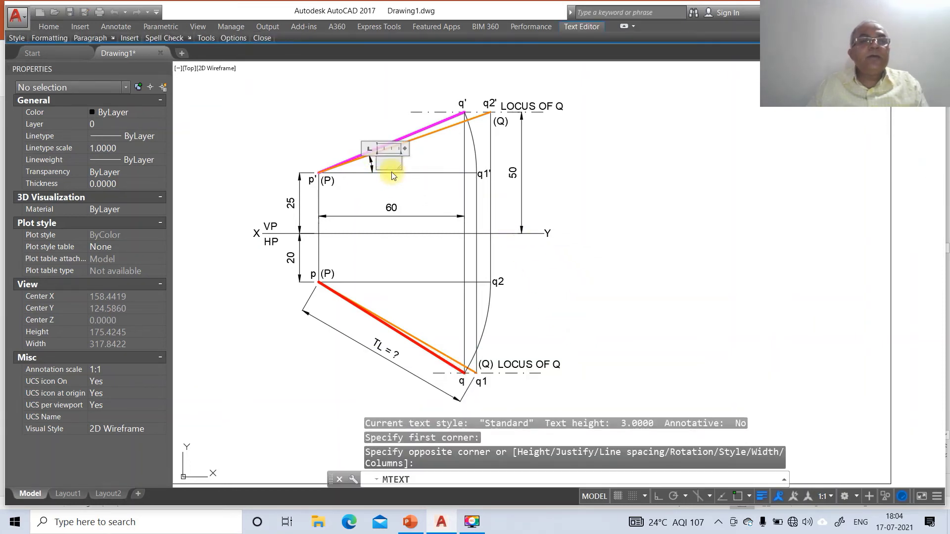
click(52, 38)
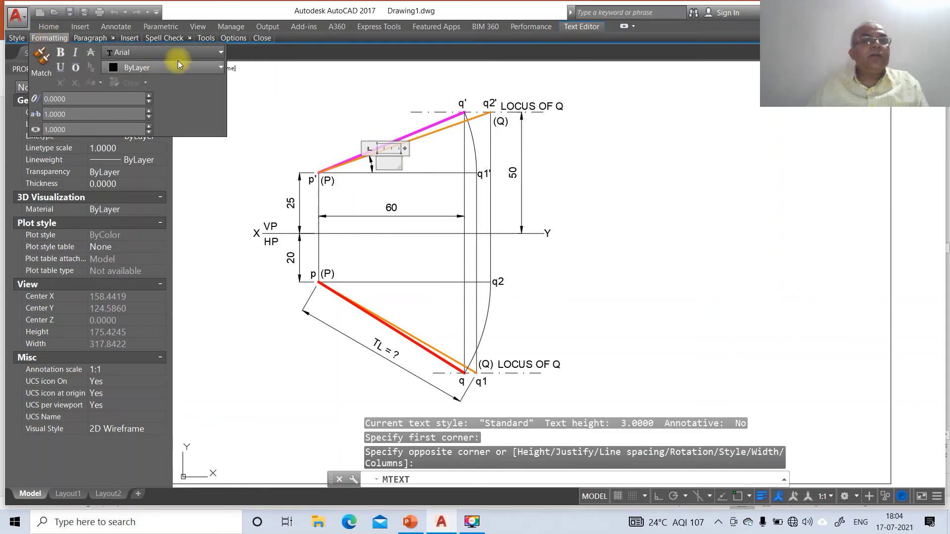
click(219, 52)
scroll(218, 51, down, 10)
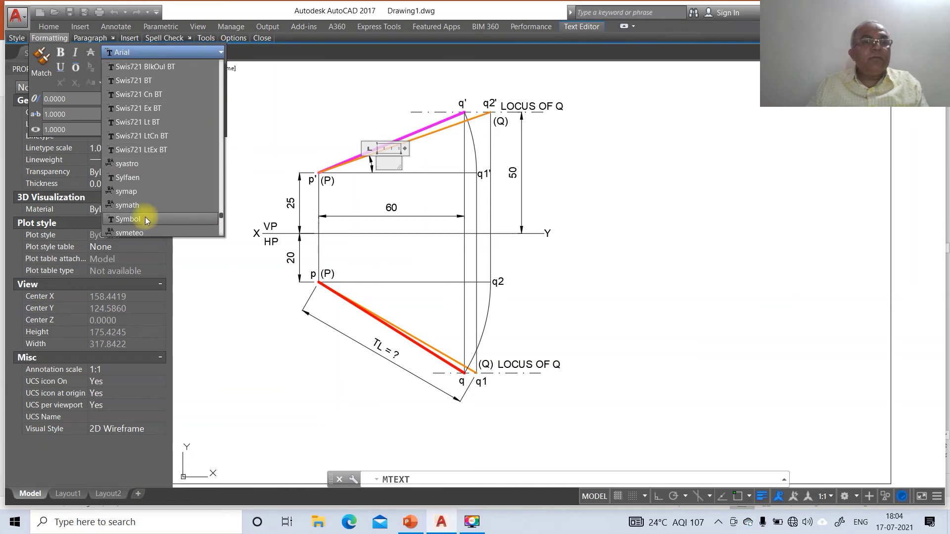
click(162, 223)
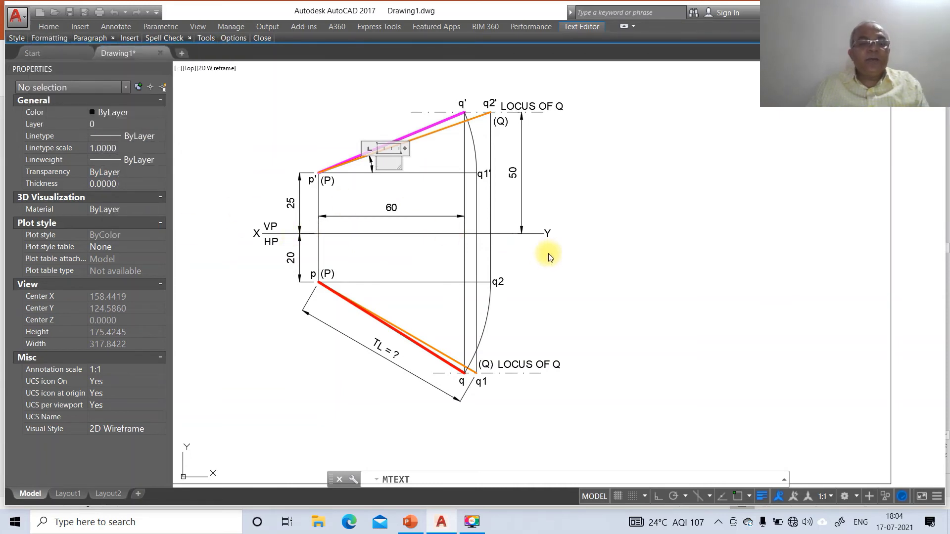
click(682, 187)
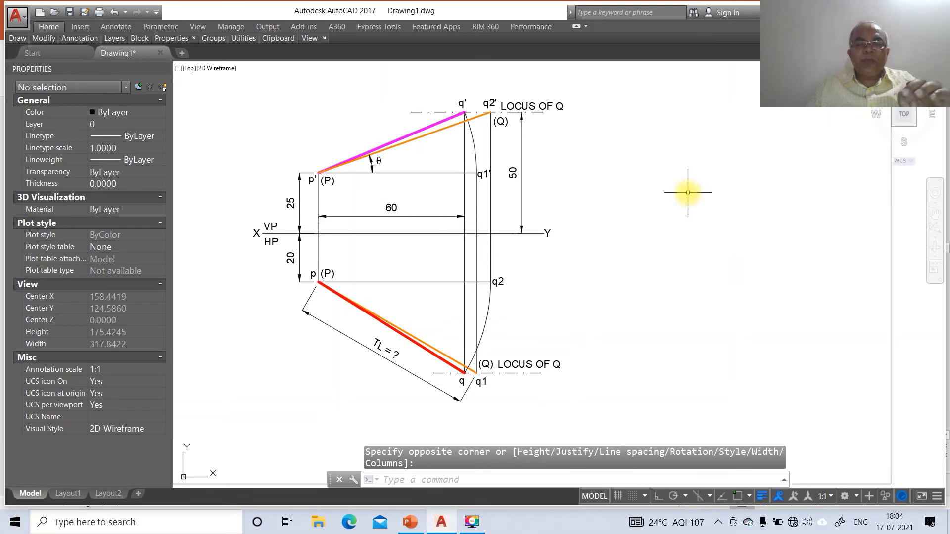
- Check the arrows on the PowerPoint slide and add an unannotated leader with its arrowhead on the lower arc, pointing up toward q2, tail below q
text(Le)
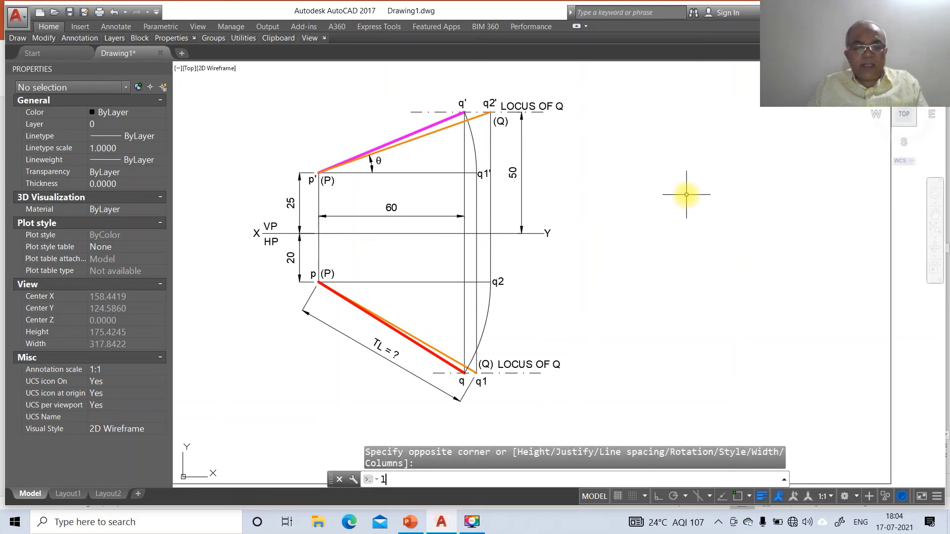
text(a)
key(Return)
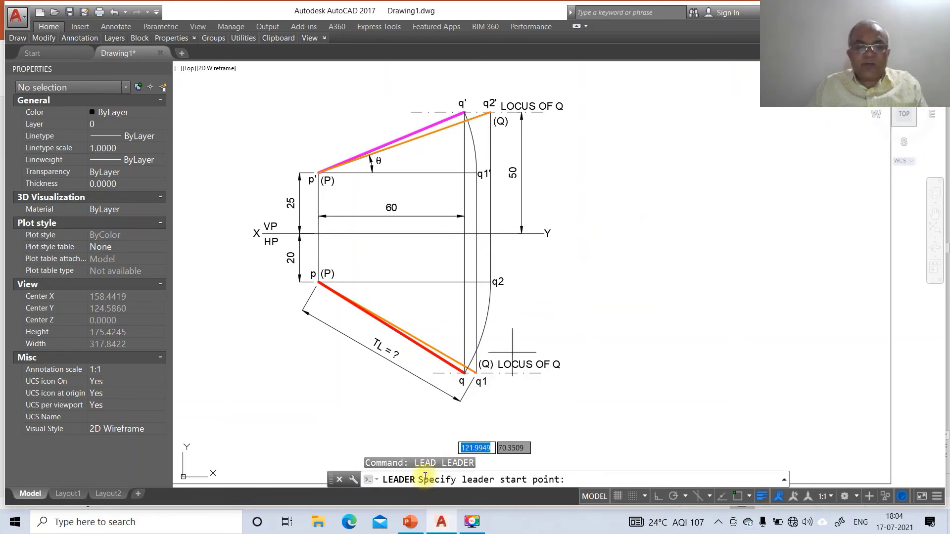
click(410, 522)
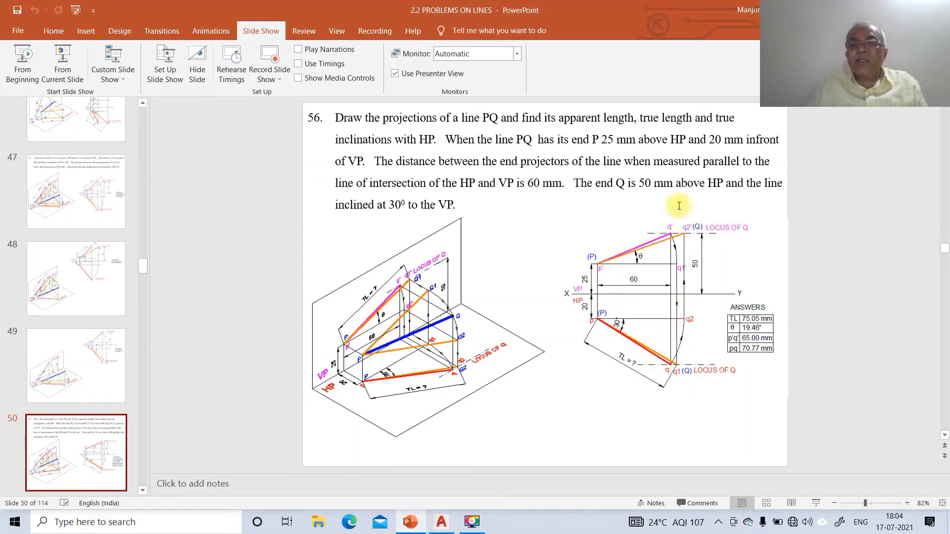
click(440, 524)
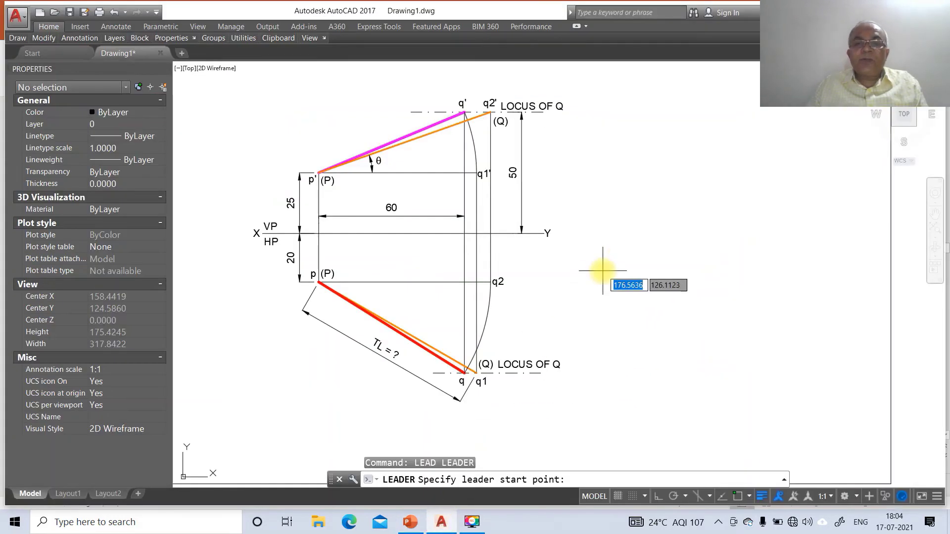
text(nea)
key(Return)
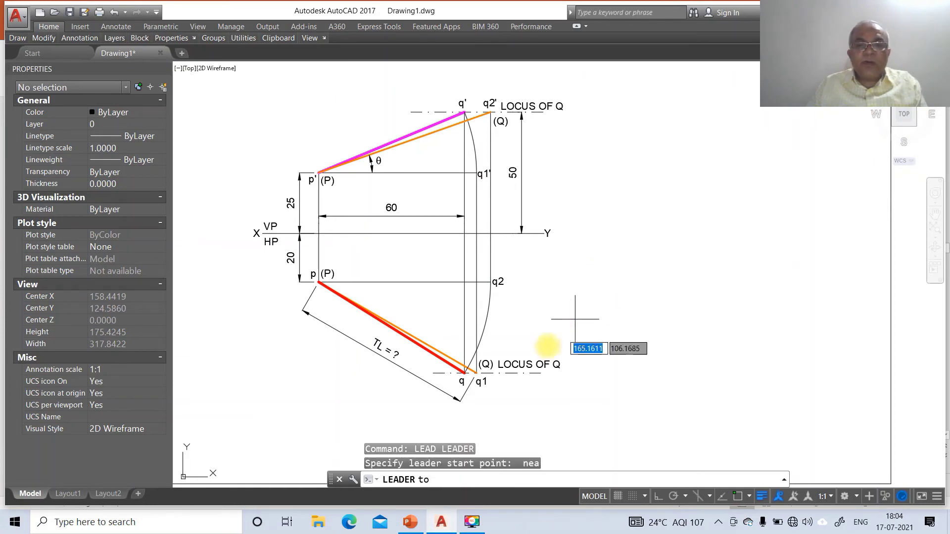
click(483, 333)
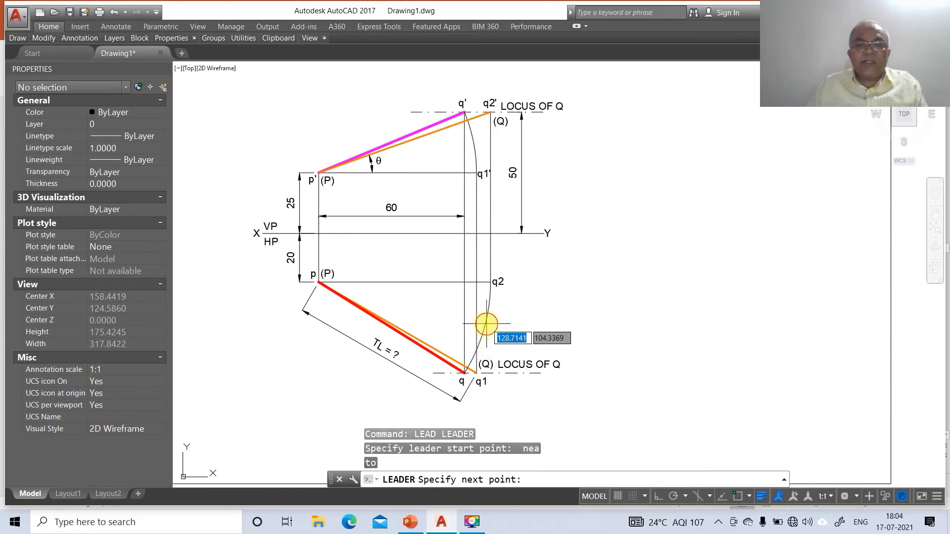
click(455, 415)
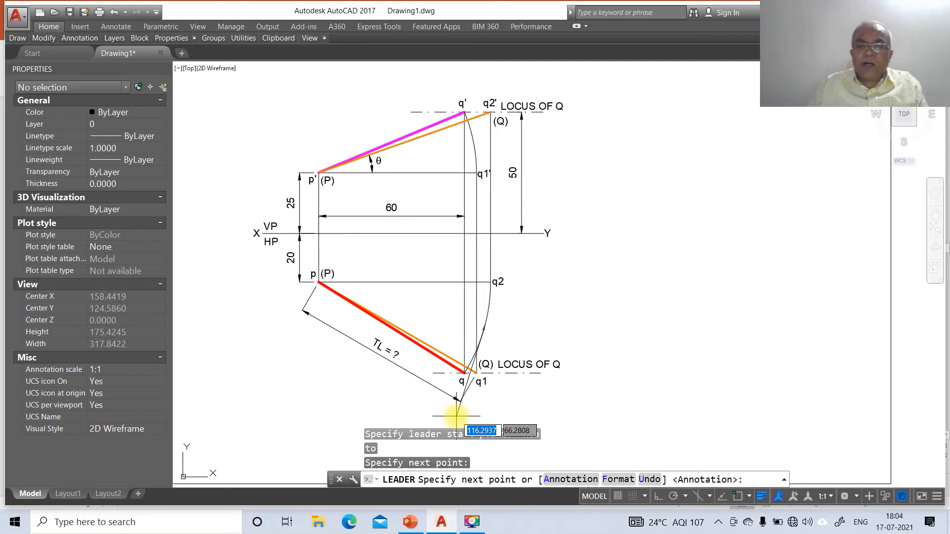
key(Return)
key(Return)
text(n)
key(Return)
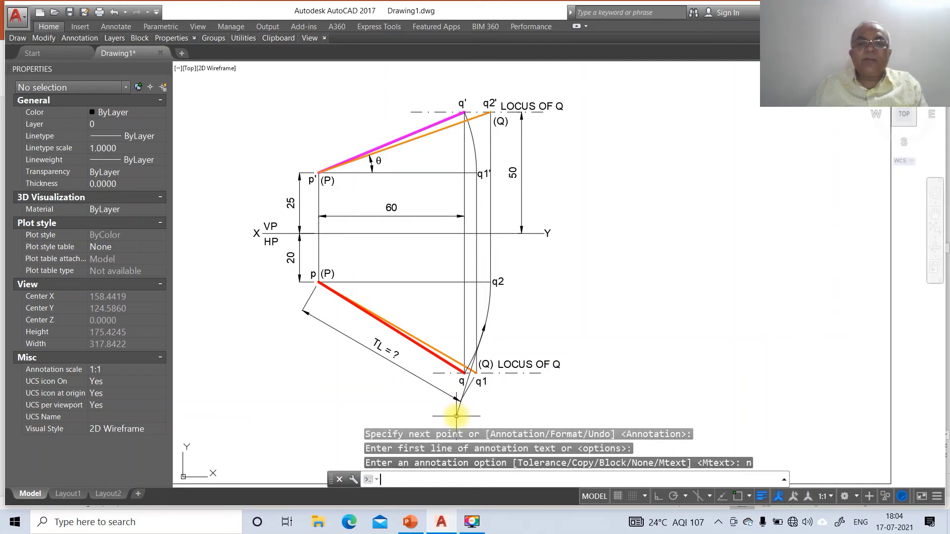
- Add an unannotated leader with its arrowhead on the upper arc, pointing down toward q1', and its tail above q'
key(Return)
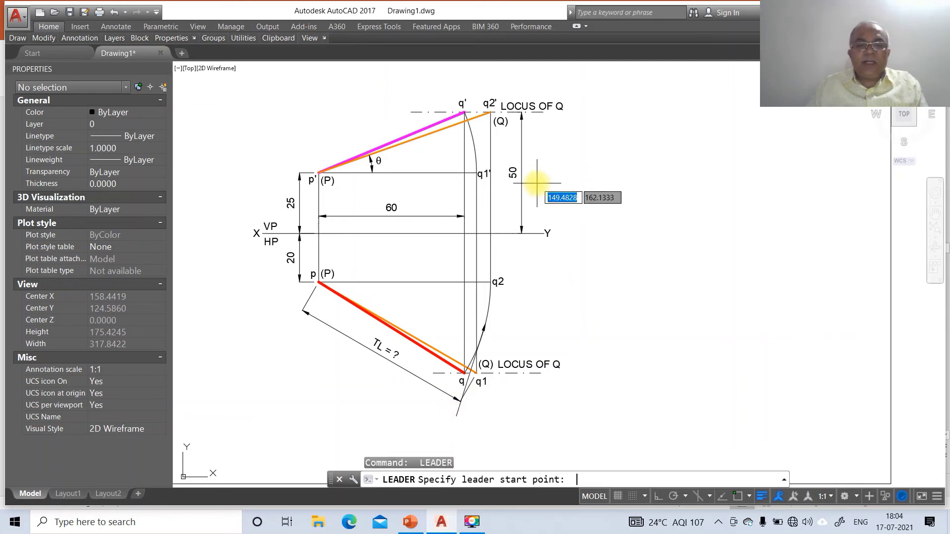
text(nea)
key(Return)
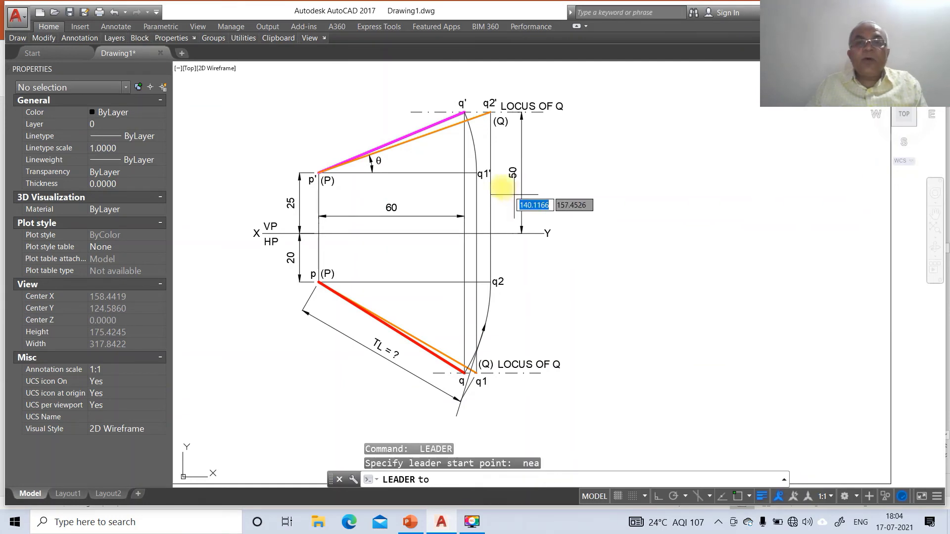
click(474, 150)
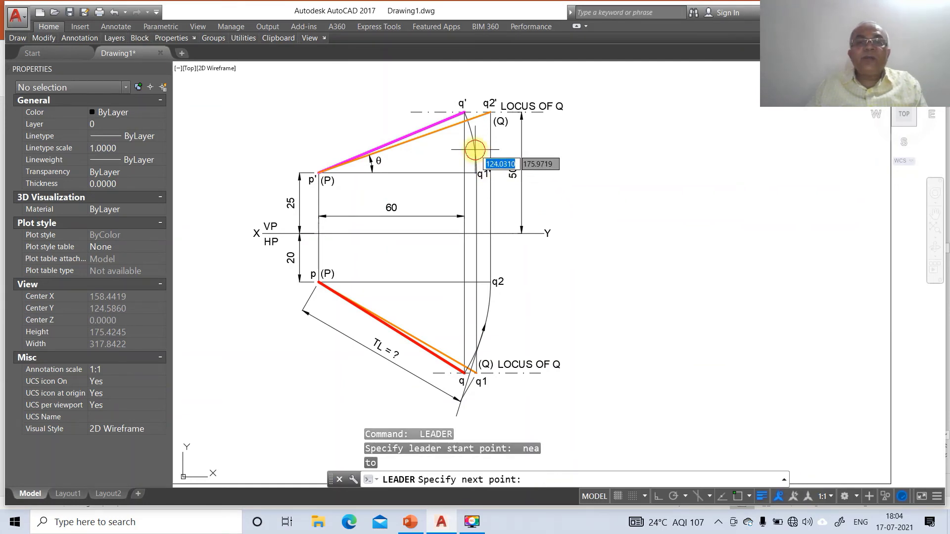
click(463, 93)
key(Return)
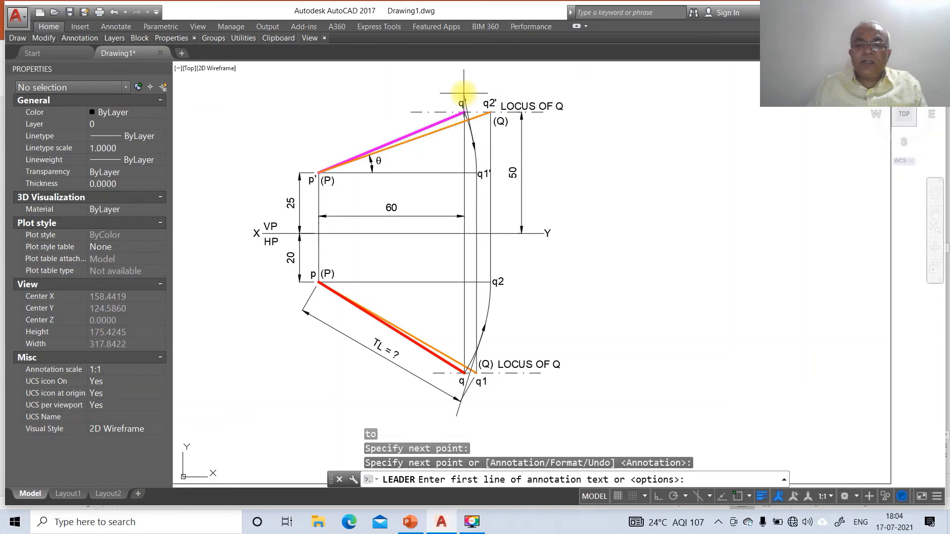
key(Return)
text(n)
key(Return)
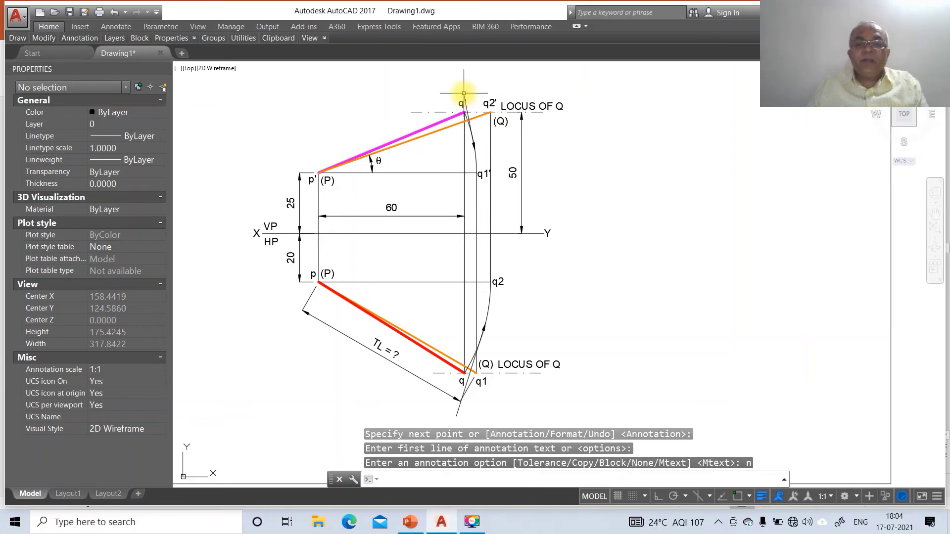
- Turn Ortho on and add an unannotated leader along the q1' projector, pointing down to just above the horizontal line through p, tail above q'
click(658, 497)
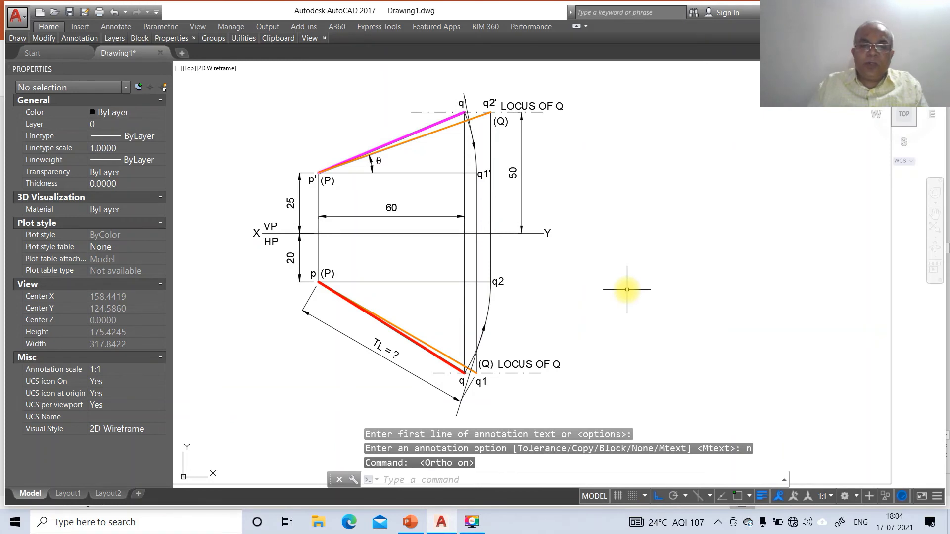
key(Return)
text(nea)
key(Return)
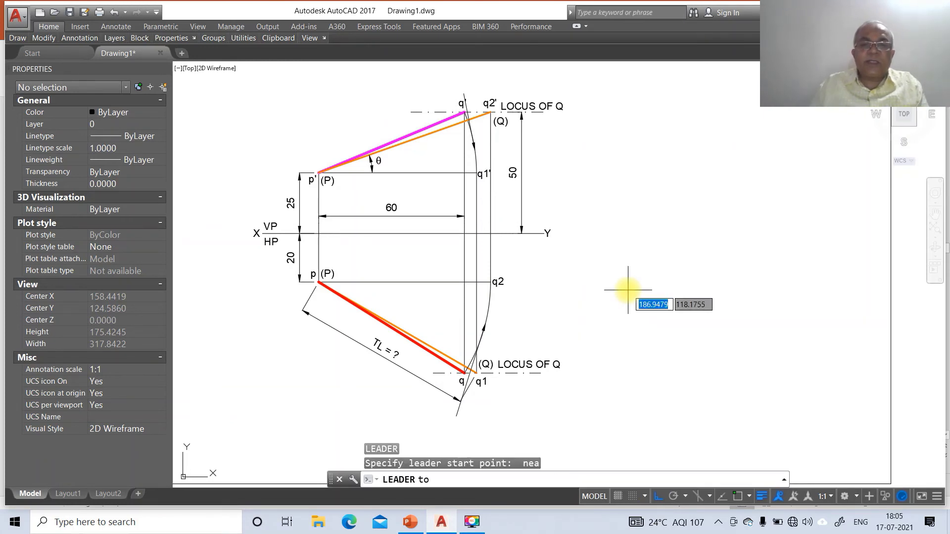
click(478, 265)
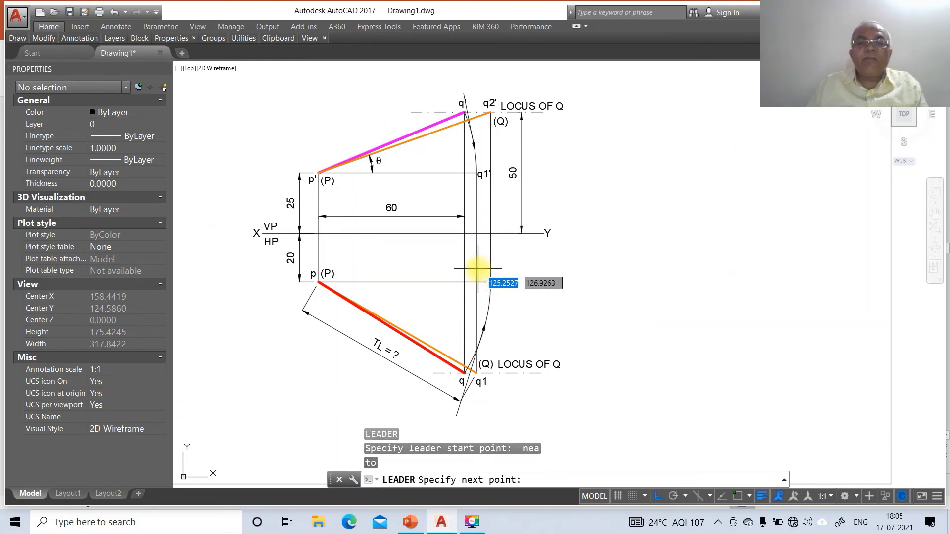
click(472, 83)
key(Return)
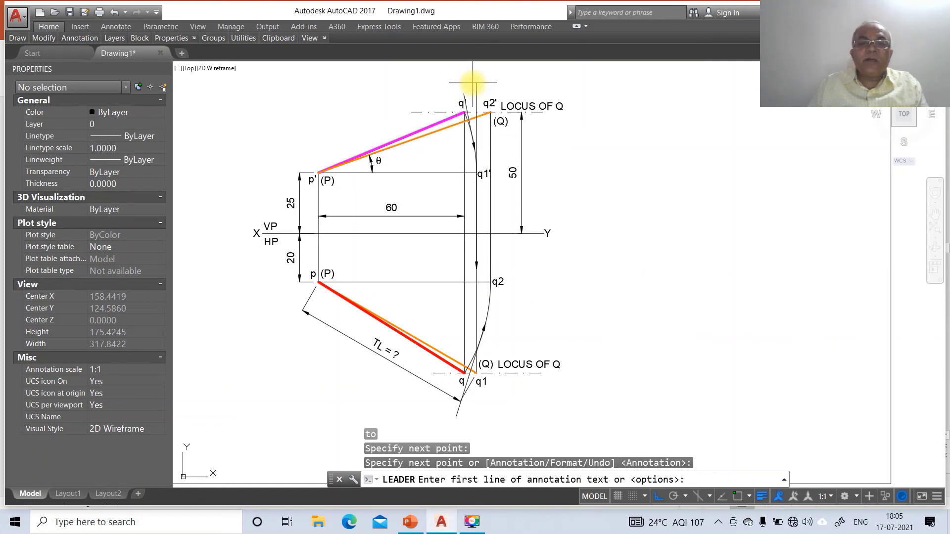
key(Return)
text(n)
key(Return)
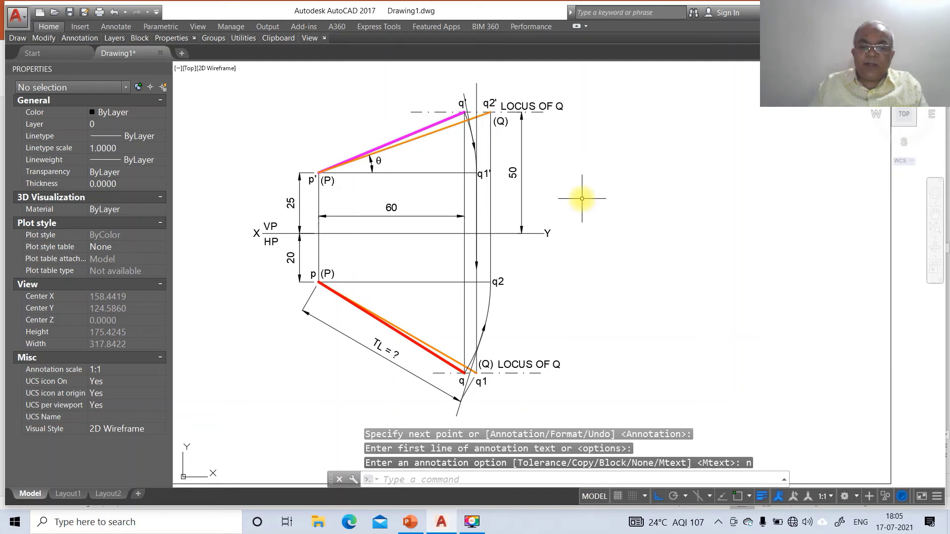
- Add an unannotated vertical leader along the q2 projector, its arrowhead pointing up just above the XY line and its tail below q2
key(Return)
text(nea)
key(Return)
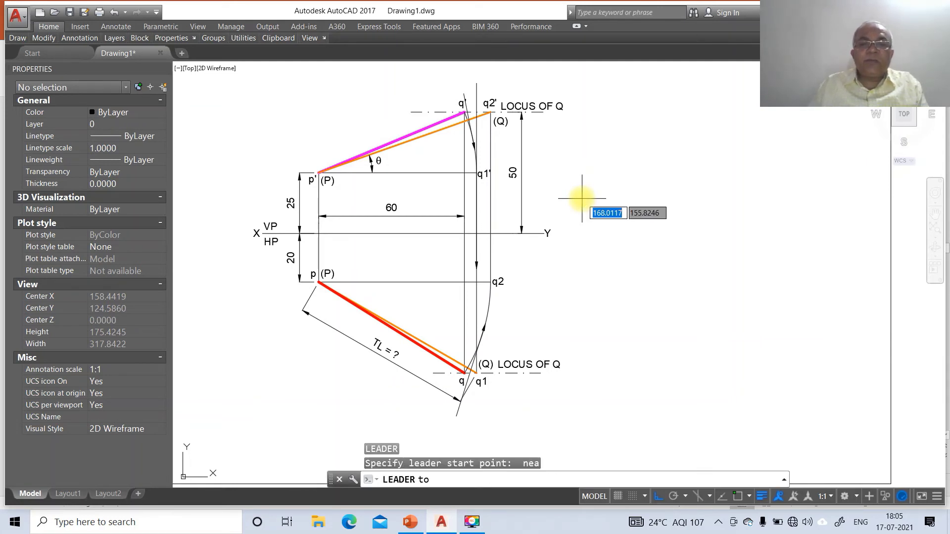
click(490, 208)
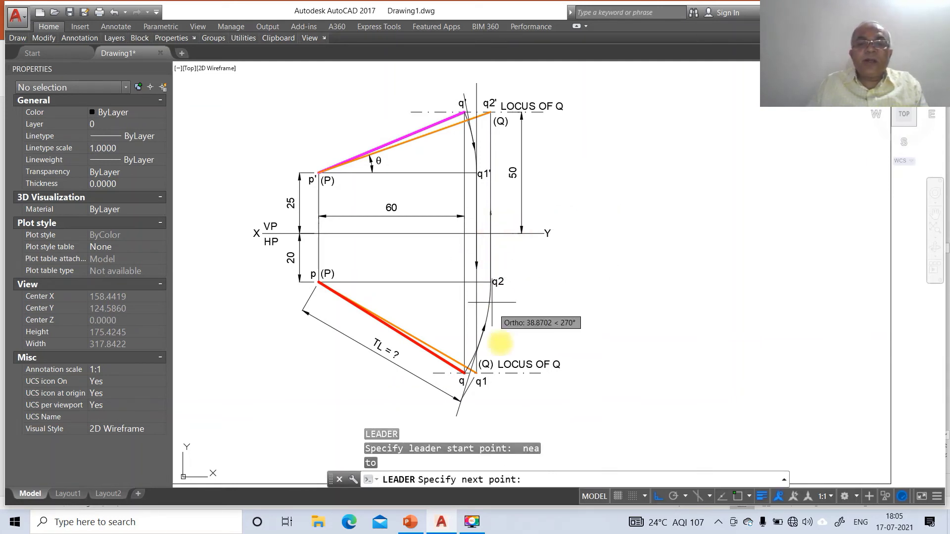
key(Return)
key(Return)
text(n)
key(Return)
- Explode the four unannotated leaders on the lower arc, the upper arc and the q1' and q2 projectors
text(x)
key(Return)
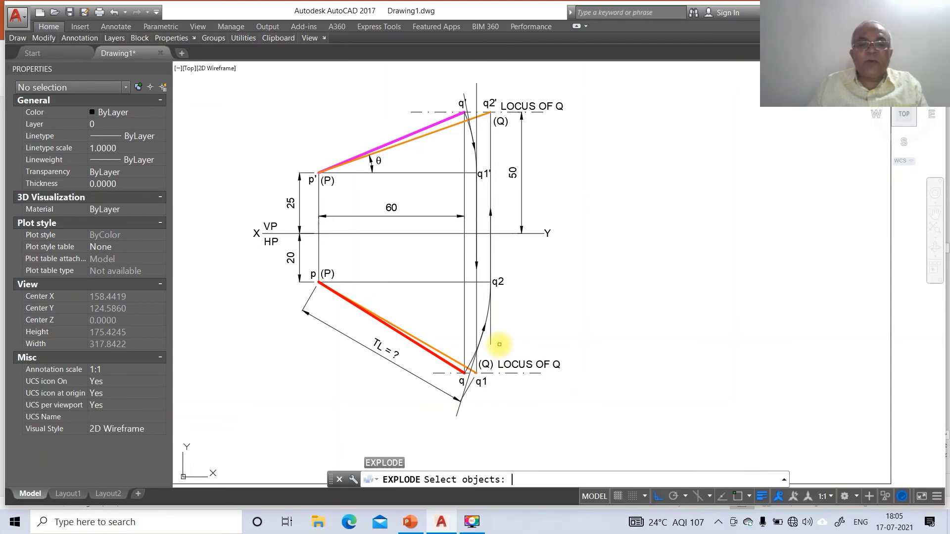
click(465, 384)
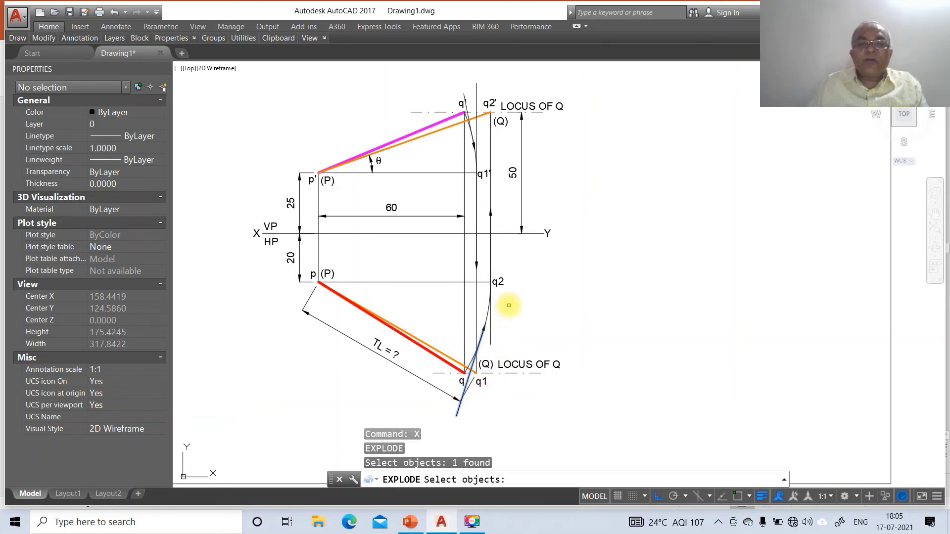
click(489, 331)
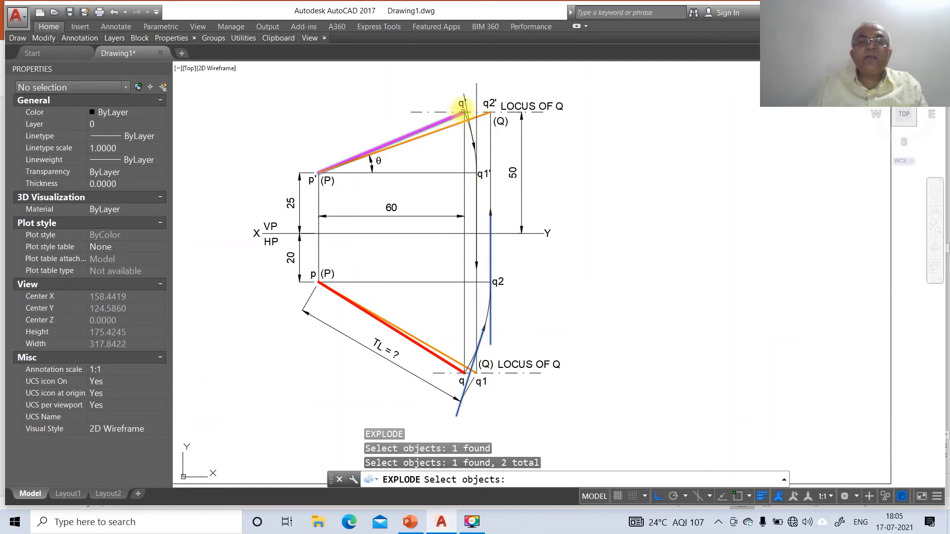
click(465, 93)
click(474, 88)
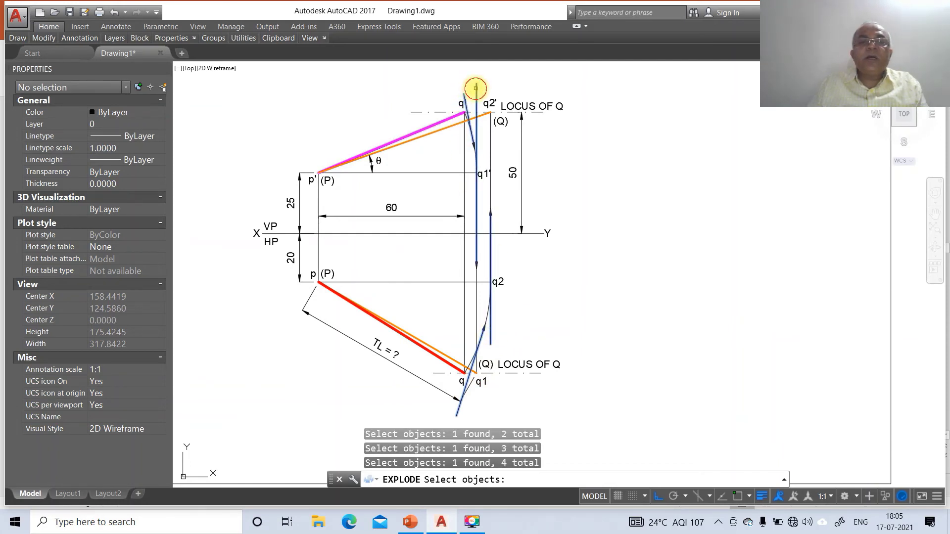
key(Return)
- Erase the leftover leader tail lines above q', above the q1' projector, below q2 and below q, keeping the arrowheads
text(e)
key(Return)
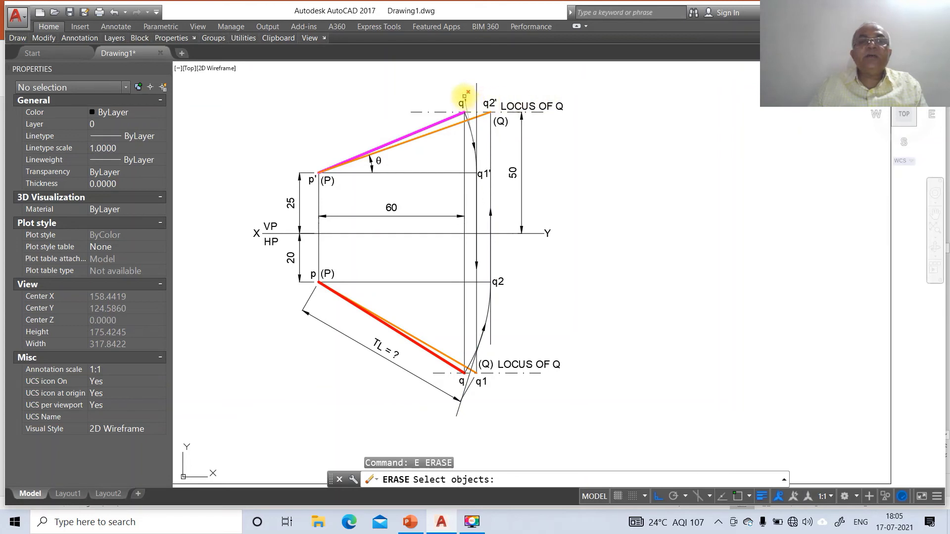
click(465, 97)
key(Return)
key(Return)
click(475, 92)
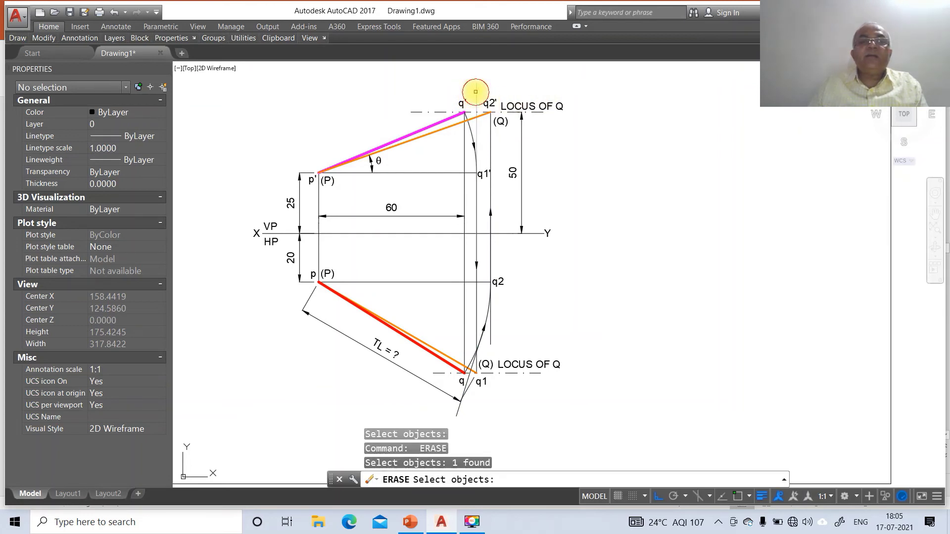
key(Return)
key(Return)
click(493, 331)
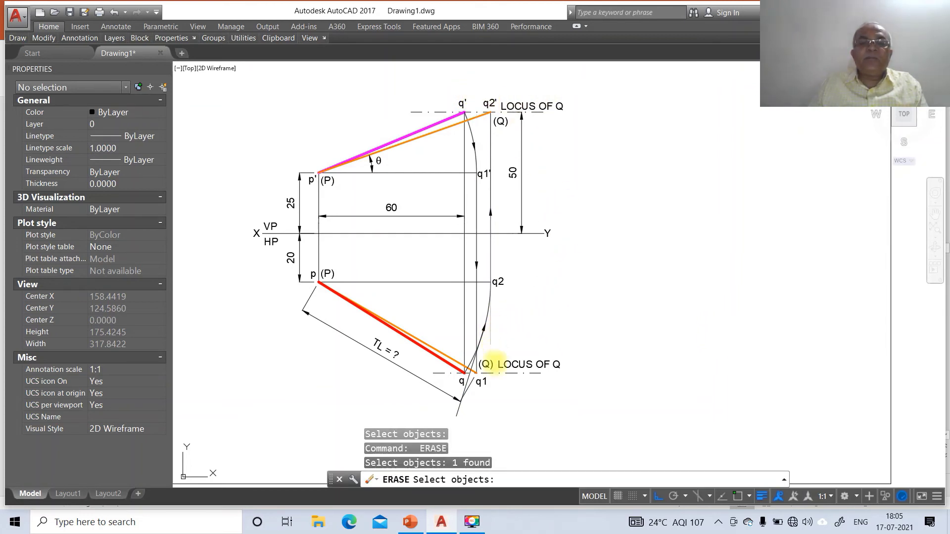
key(Return)
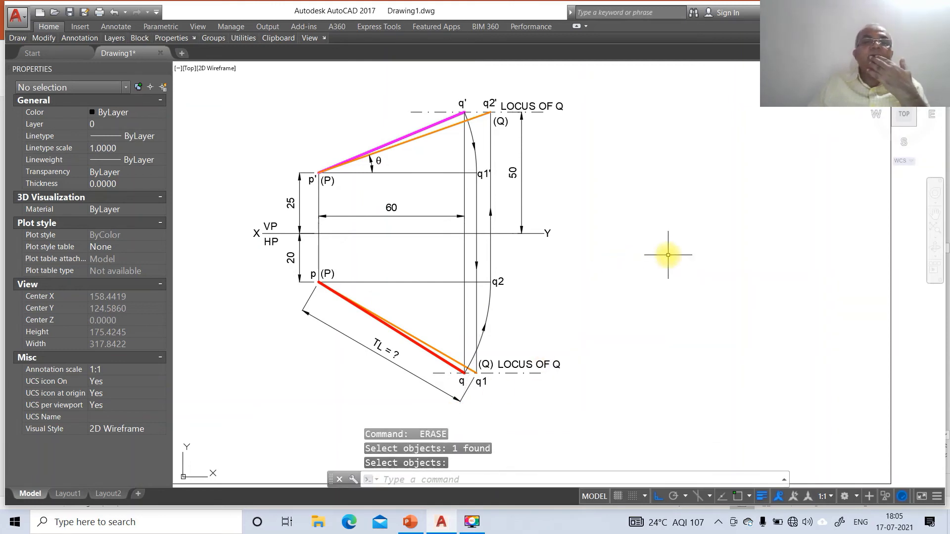
- Assign the front-view labels VP, p', q', q2', q1' and the upper LOCUS OF Q to layer FV
click(269, 227)
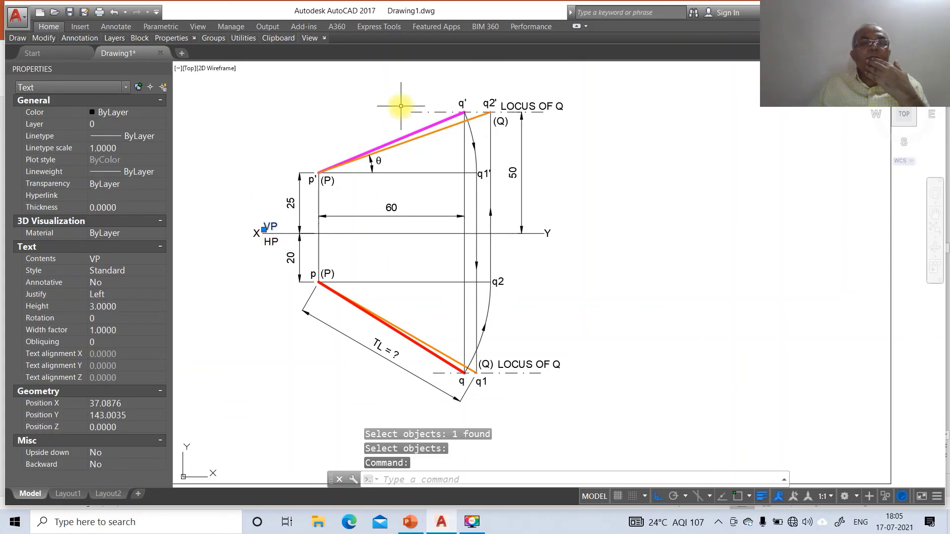
click(312, 181)
click(462, 103)
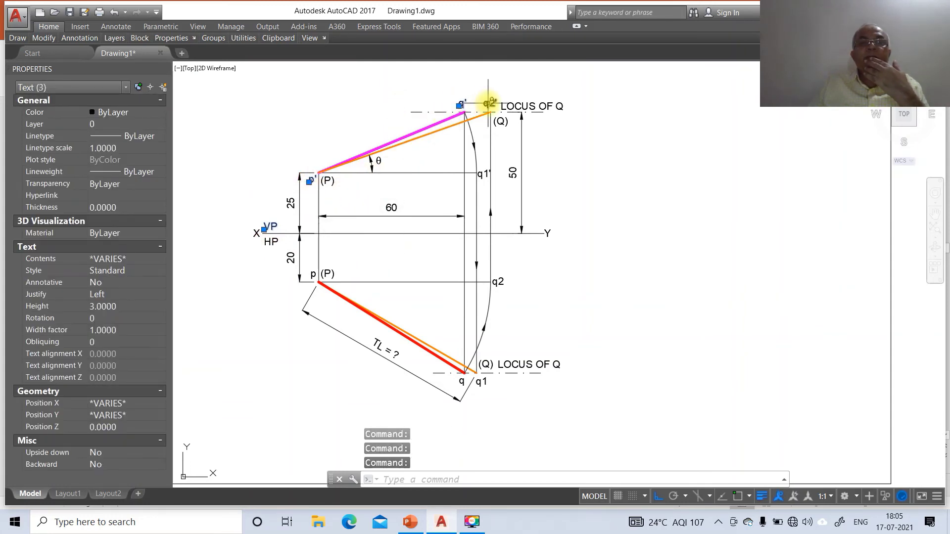
click(509, 105)
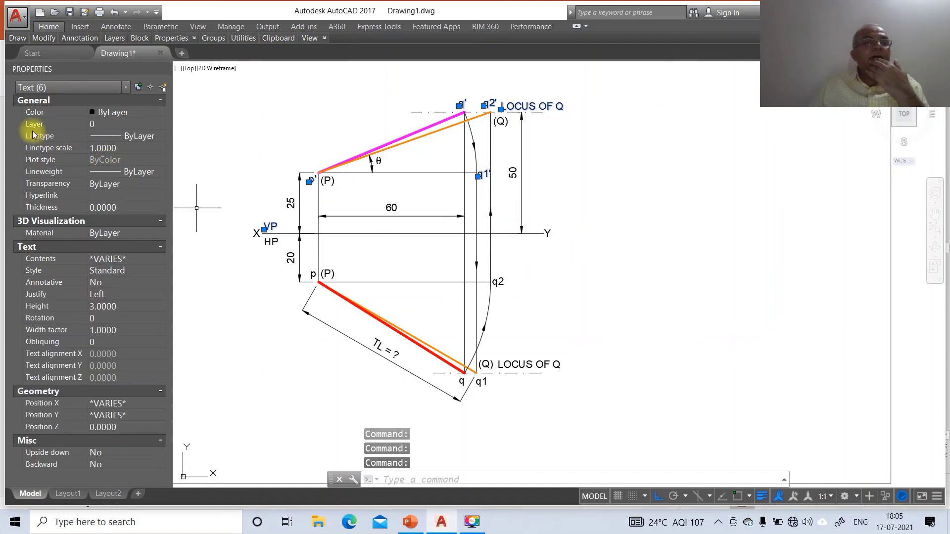
click(127, 128)
click(159, 124)
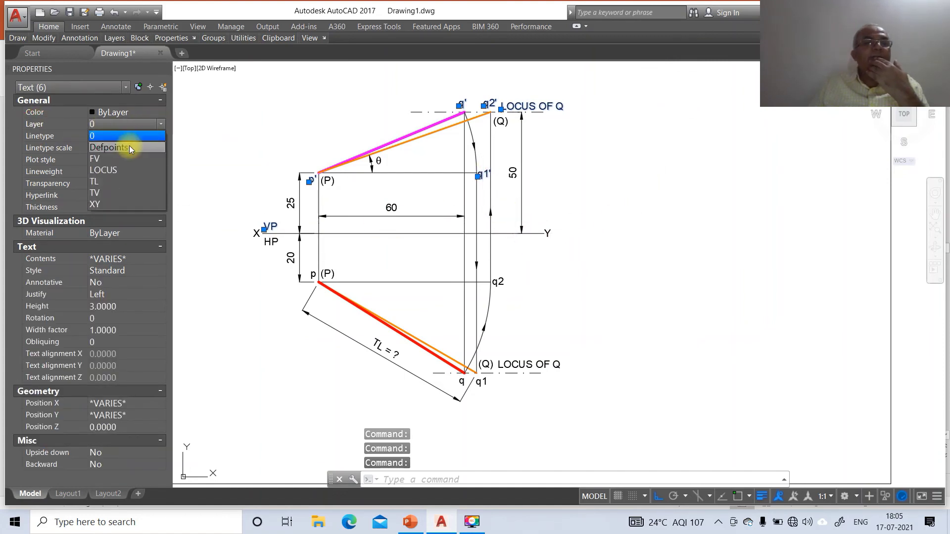
click(124, 151)
key(Escape)
key(Escape)
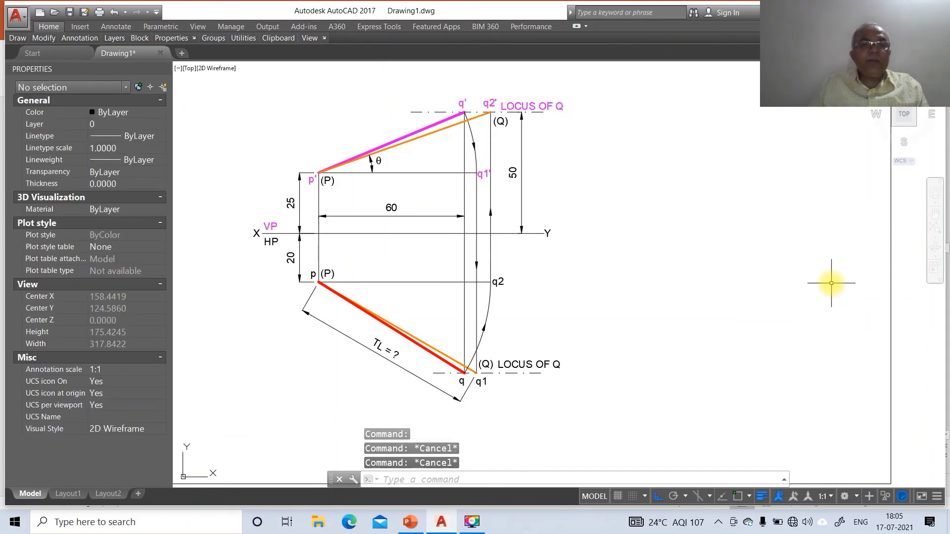
- Assign the top-view labels HP, p, q2, q, q1 and the lower LOCUS OF Q to layer TV
click(271, 242)
click(311, 275)
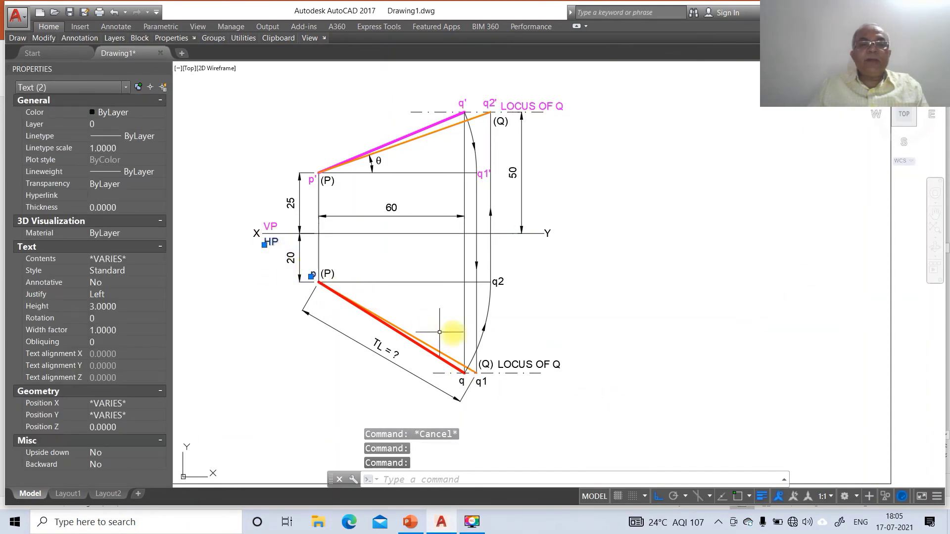
click(501, 283)
click(461, 382)
click(481, 384)
click(517, 365)
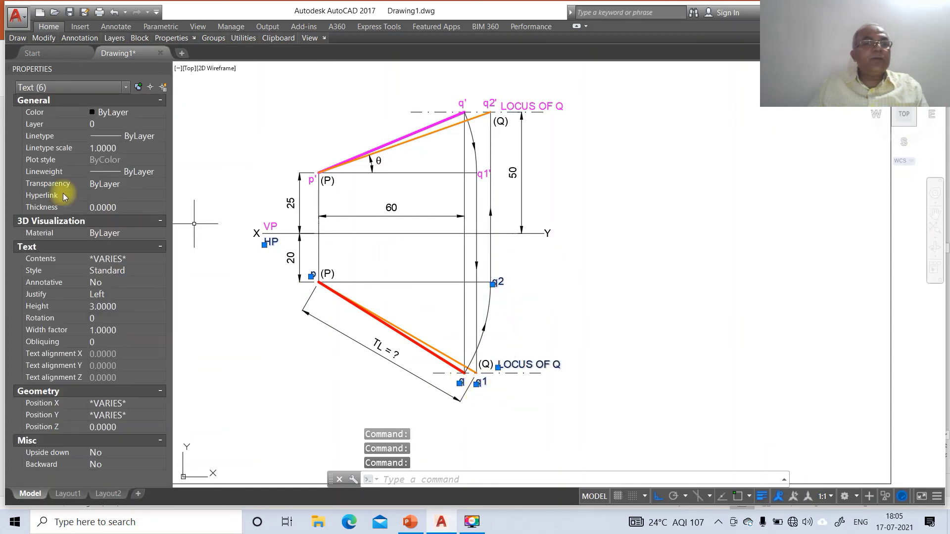
click(161, 124)
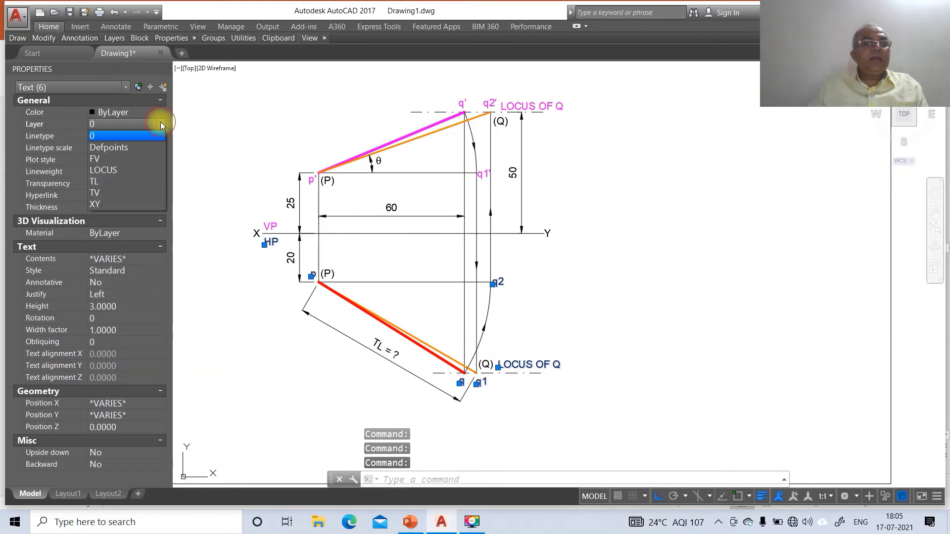
click(99, 182)
key(Escape)
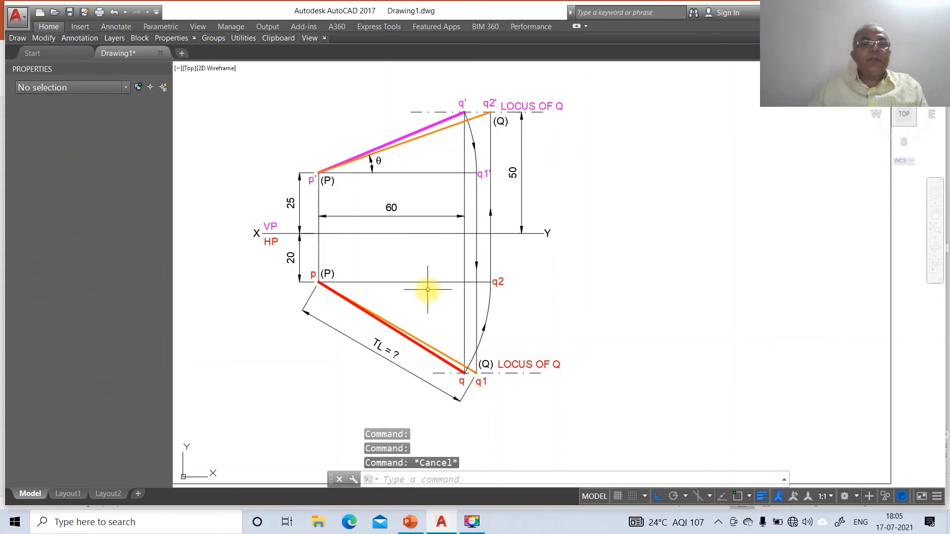
key(Escape)
- Set the color of both (P) labels and both (Q) labels to Blue
click(329, 272)
click(332, 175)
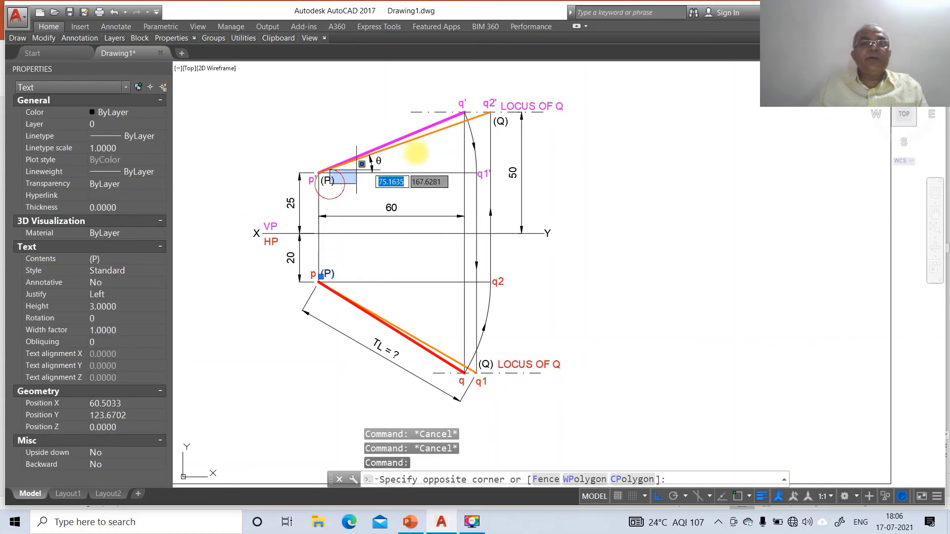
click(319, 182)
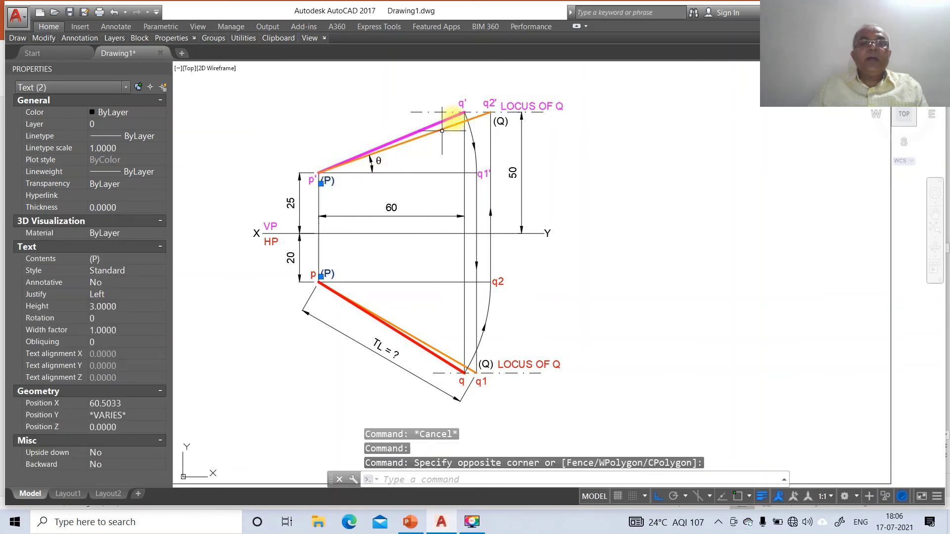
click(501, 119)
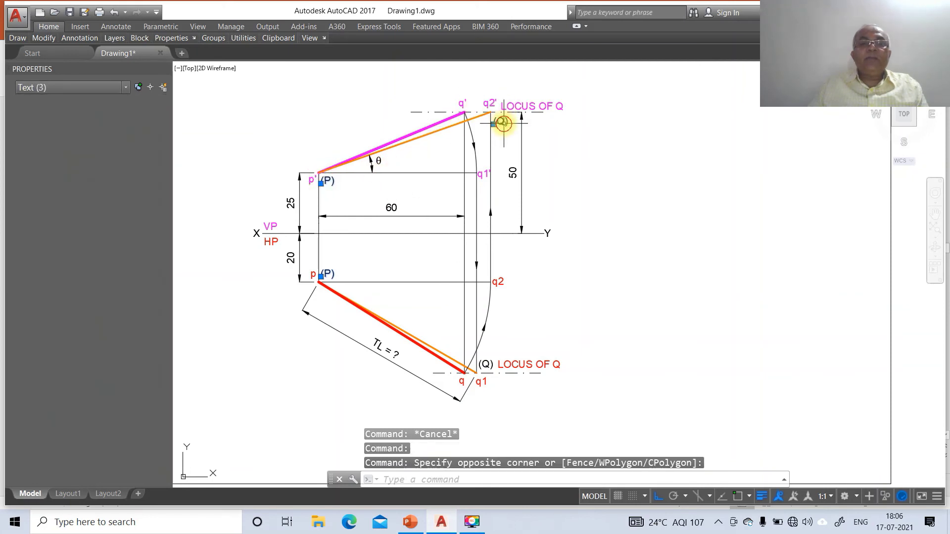
click(489, 363)
click(40, 115)
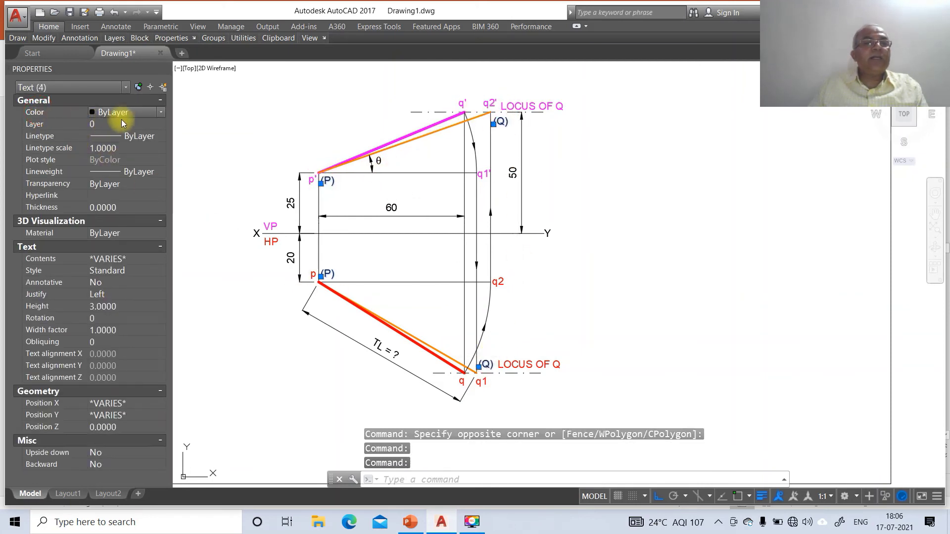
click(159, 113)
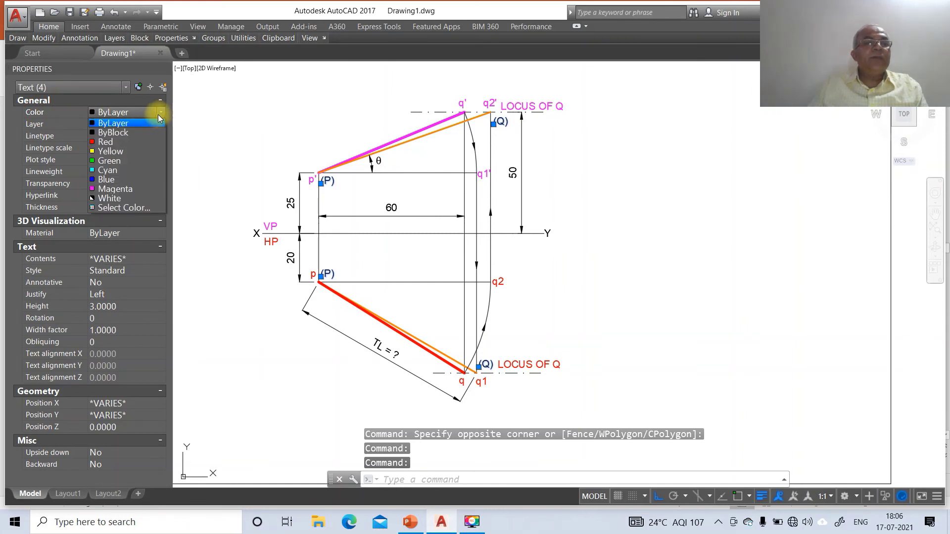
click(115, 178)
key(Escape)
key(Escape)
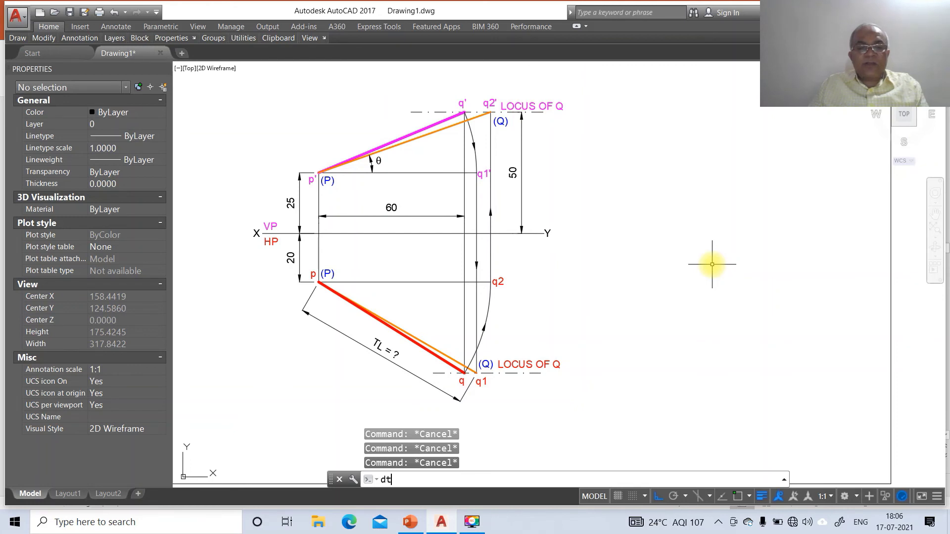
- Add the single-line text ANSWERS in the empty area beyond Y, keeping height 3 and rotation 0
key(Return)
click(617, 216)
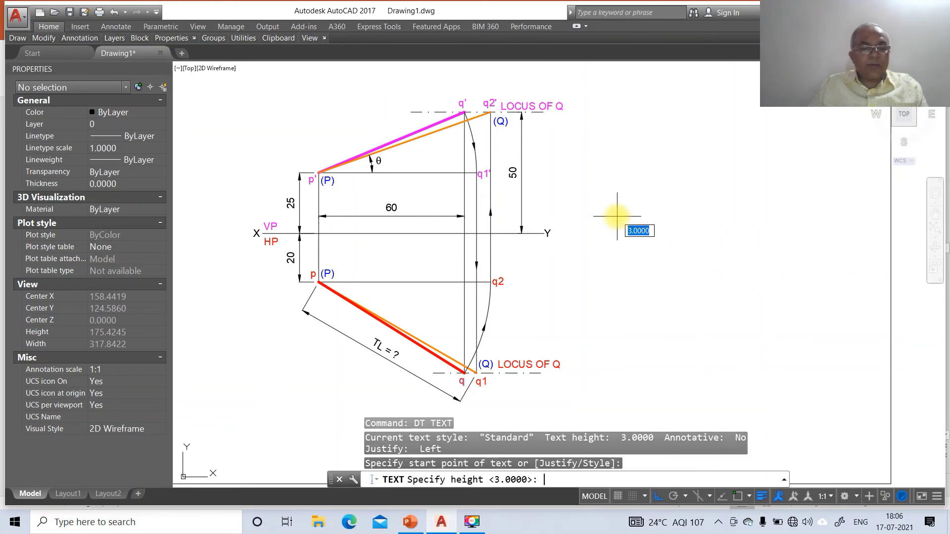
key(Return)
key(Return)
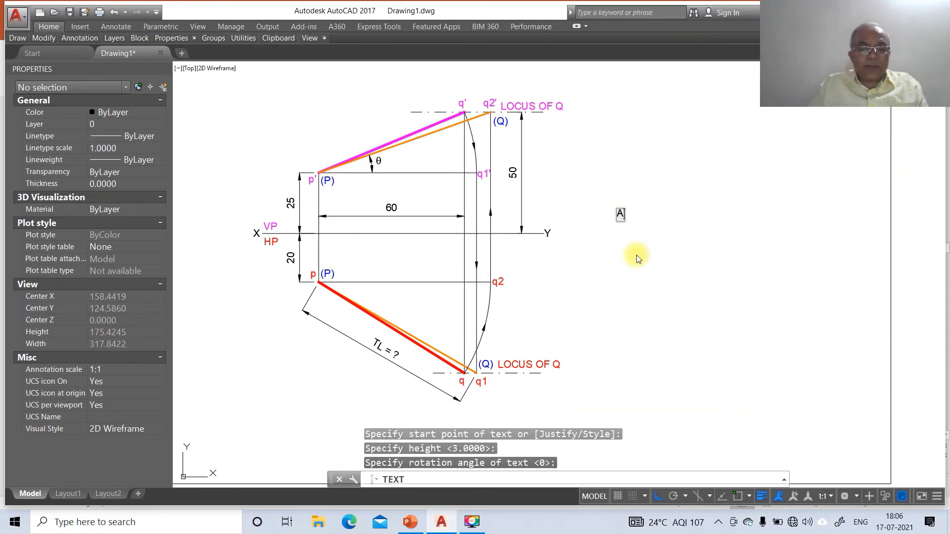
text(ANSWERS)
key(Return)
key(Return)
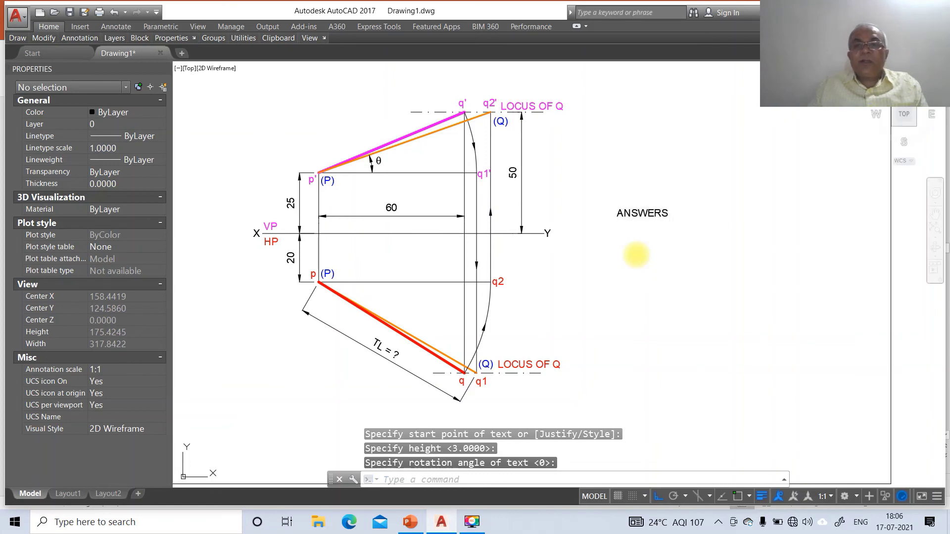
- Add the text TL below ANSWERS and, after checking the answer table on the PowerPoint slide, the value 75.05 mm beside it
text(dt)
key(Return)
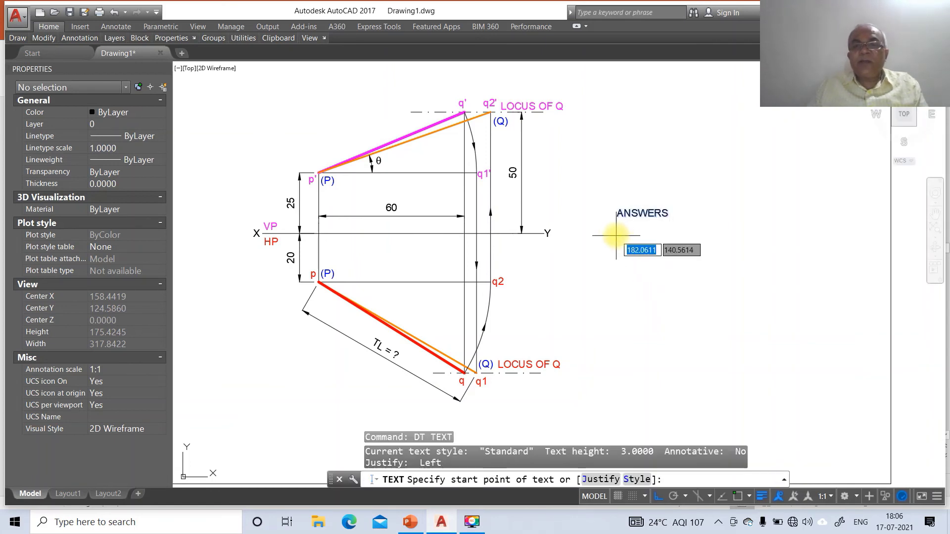
click(616, 235)
key(Return)
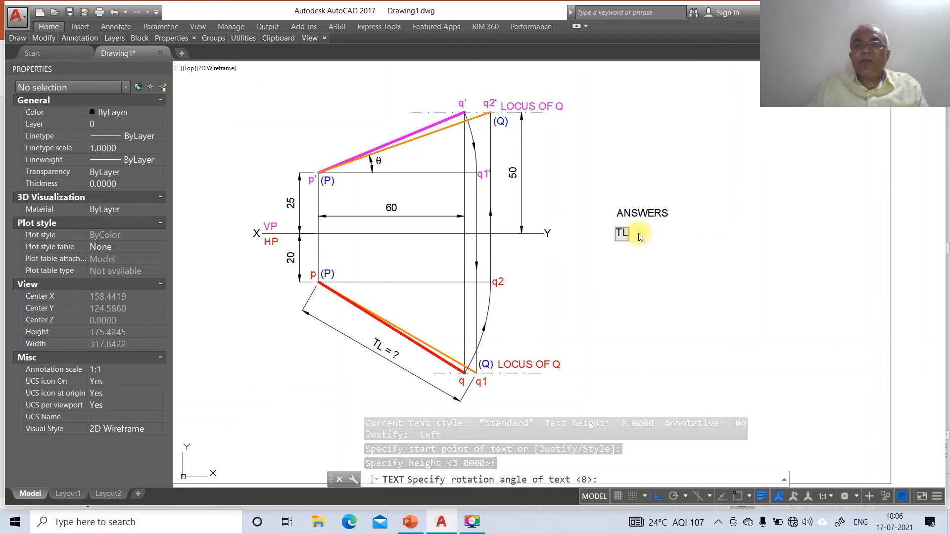
click(411, 522)
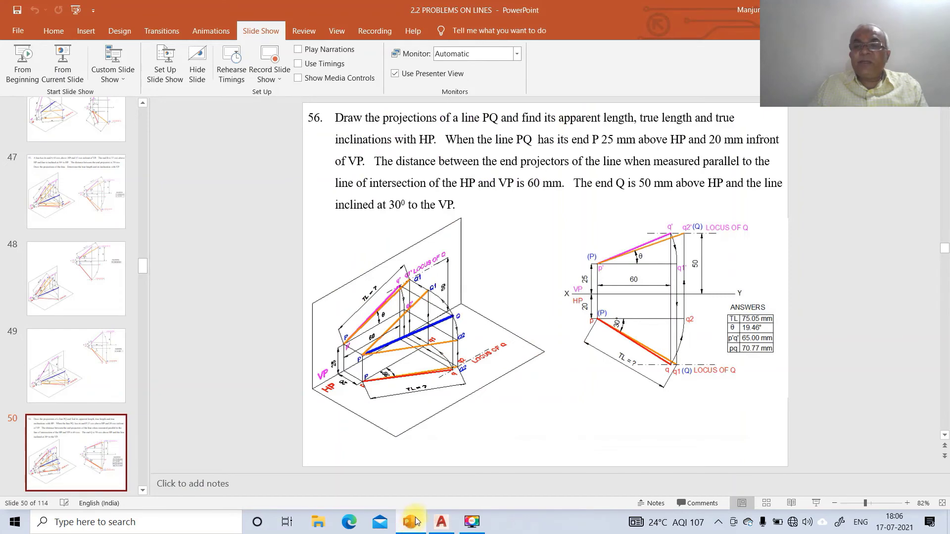
click(450, 523)
text(75.05 mm)
key(Return)
key(Return)
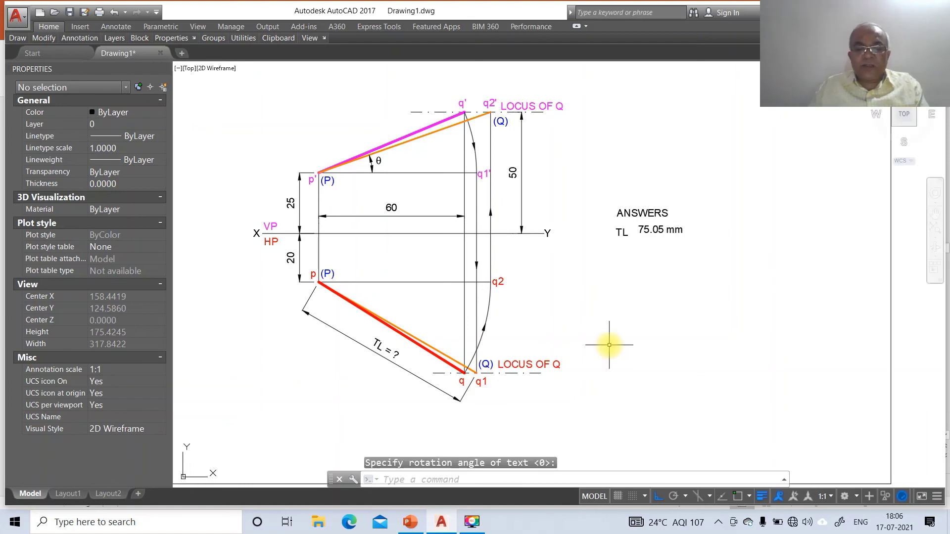
- Move the 75.05 mm text slightly down with Ortho off so it lines up with the TL text
text(m)
key(Return)
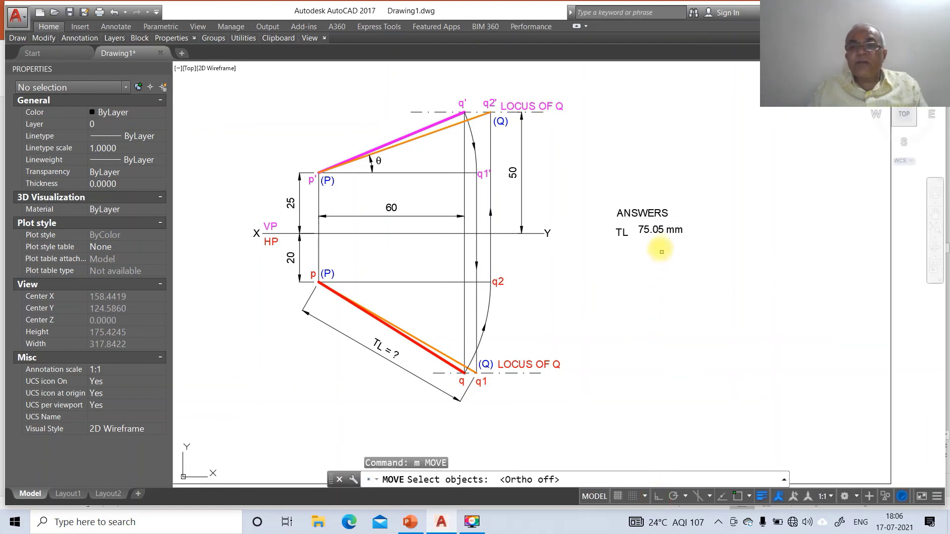
click(661, 231)
key(Return)
click(688, 260)
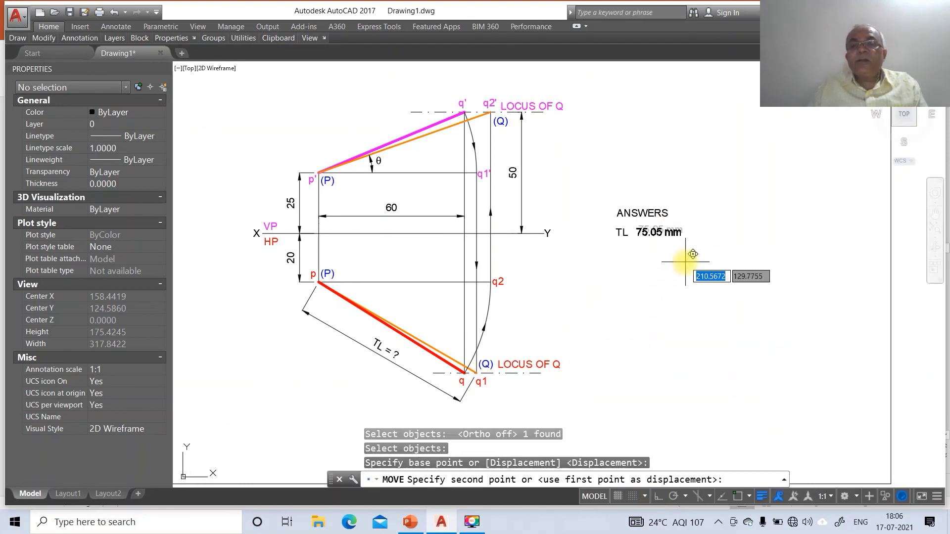
click(691, 255)
- With Ortho on, draw the table's horizontal top line under ANSWERS and its right vertical border down from the line's end
click(658, 496)
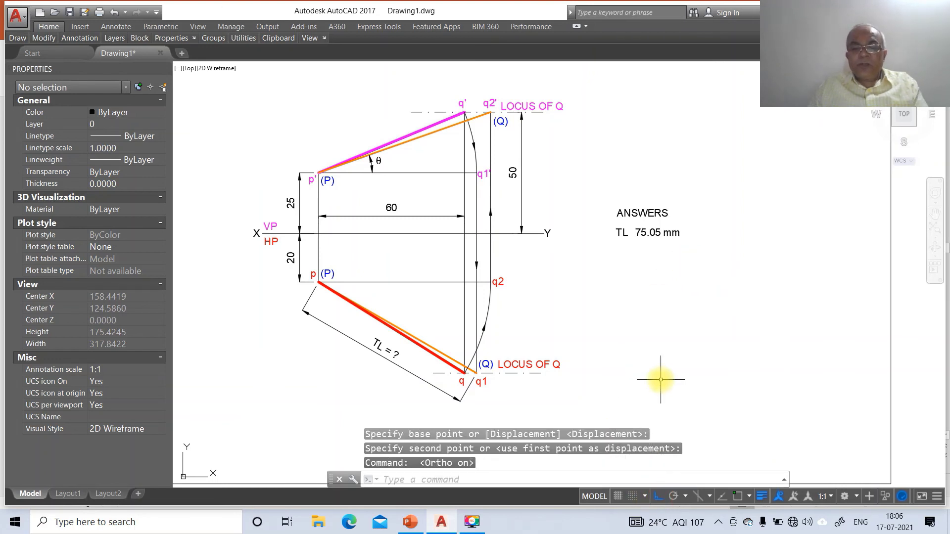
text(l)
key(Return)
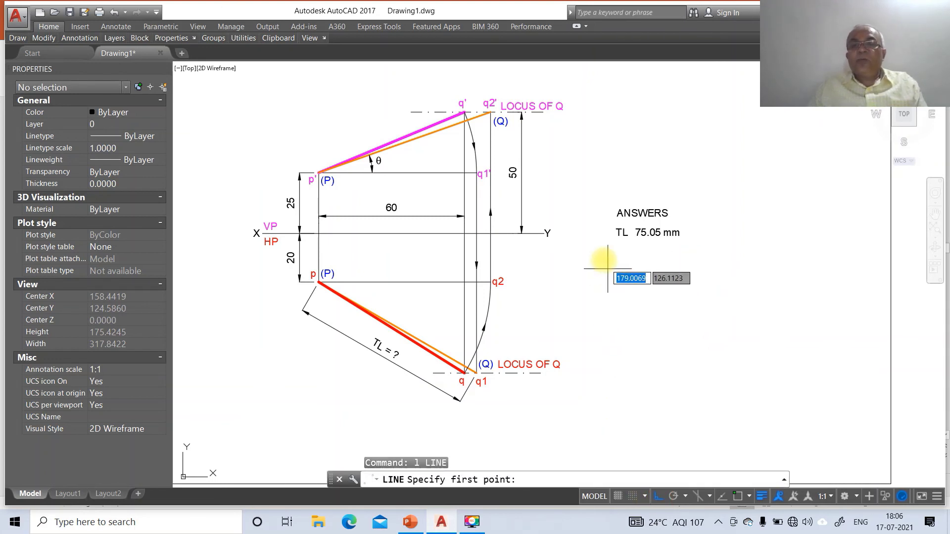
click(611, 226)
click(683, 235)
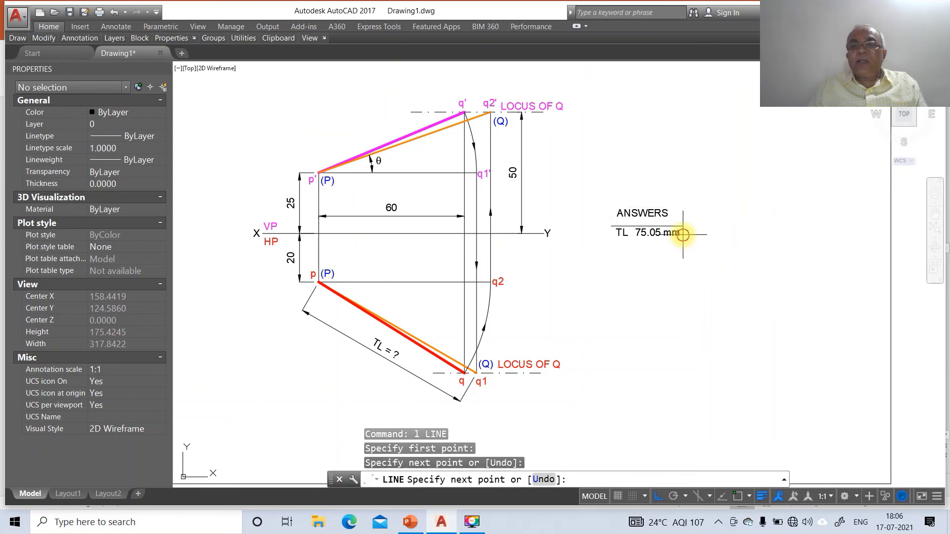
click(690, 324)
key(Return)
- Draw the table's left vertical border down from the left endpoint of the top line
key(Return)
text(end)
key(Return)
click(612, 229)
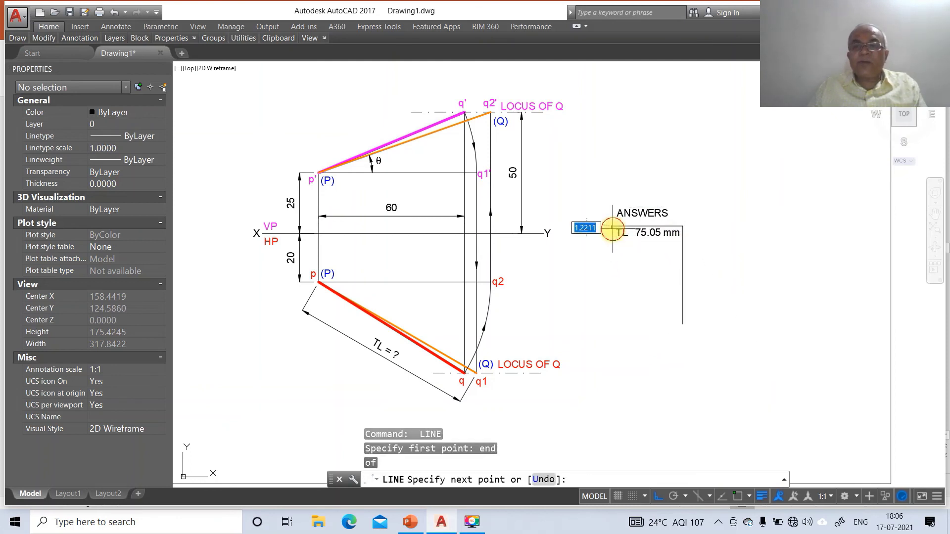
click(613, 322)
key(Return)
- Draw a vertical divider between TL and 75.05 mm, starting from a nearest point on the table's top line
key(Return)
text(nea)
key(Return)
click(632, 228)
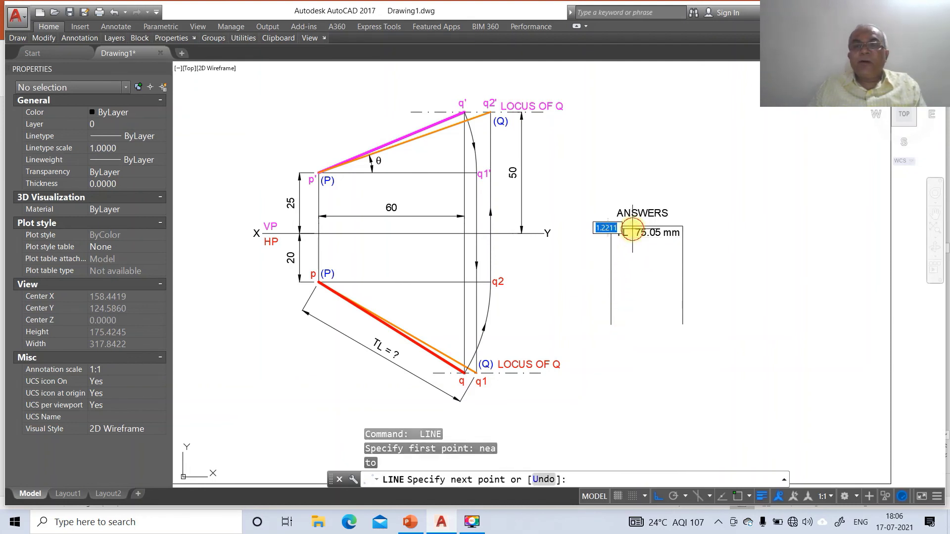
click(646, 323)
key(Return)
- Offset the table's top line downward four times at a spacing of 6 to form four rows
text(o)
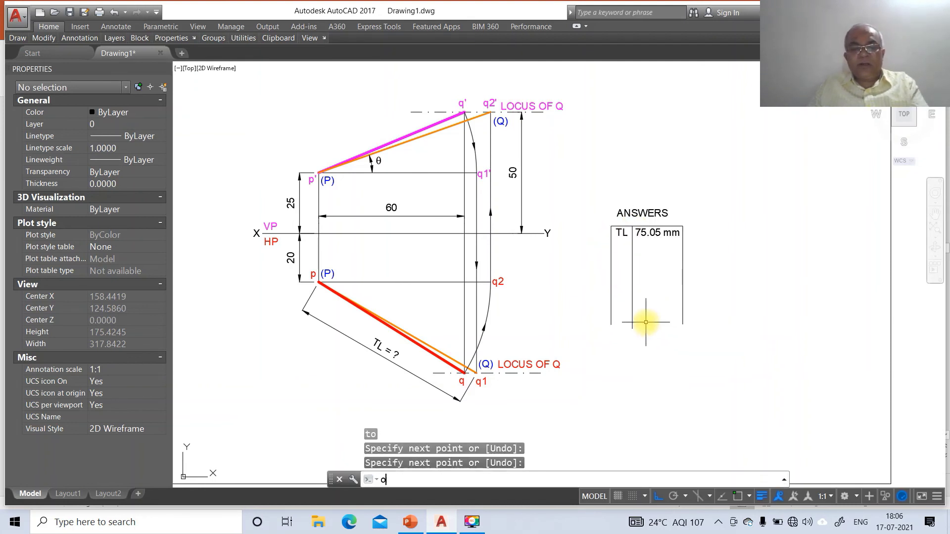
key(Return)
text(6)
key(Return)
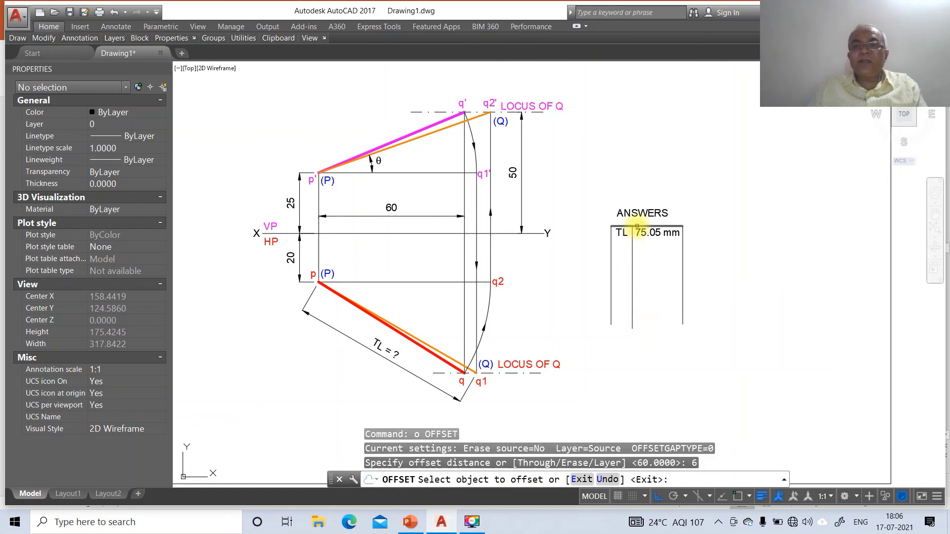
click(638, 227)
click(640, 241)
click(640, 241)
click(641, 249)
click(643, 255)
click(646, 270)
click(647, 270)
click(663, 304)
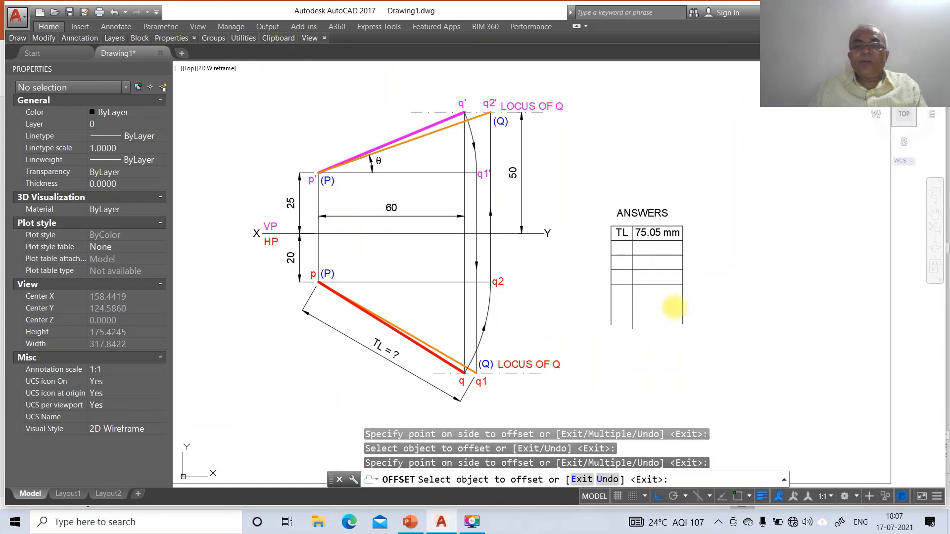
key(Return)
- Trim the three vertical table lines below the lowest row line, using that line as the cutting edge
text(tr)
key(Return)
click(655, 287)
key(Return)
click(717, 306)
click(573, 369)
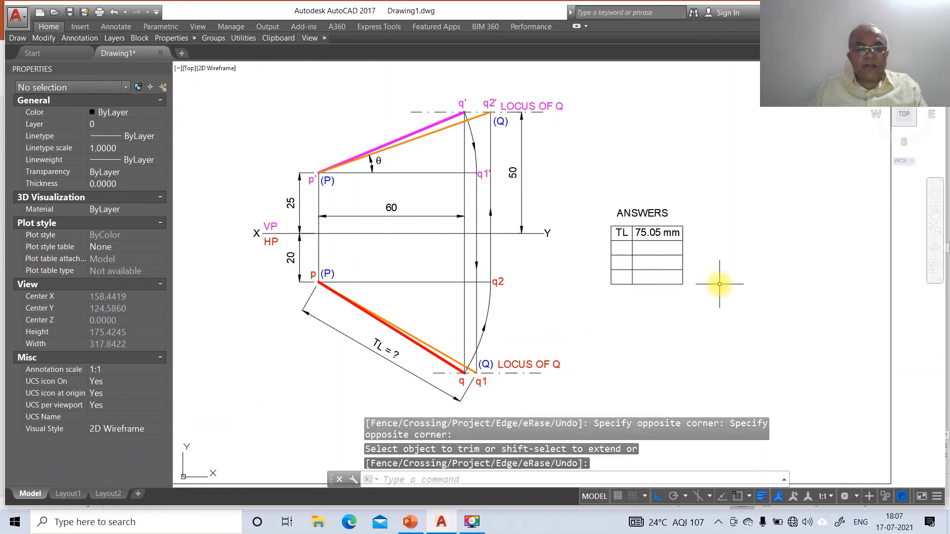
key(Escape)
- Copy the TL and 75.05 mm texts straight down into the three empty rows of the ANSWERS table
text(co)
key(Return)
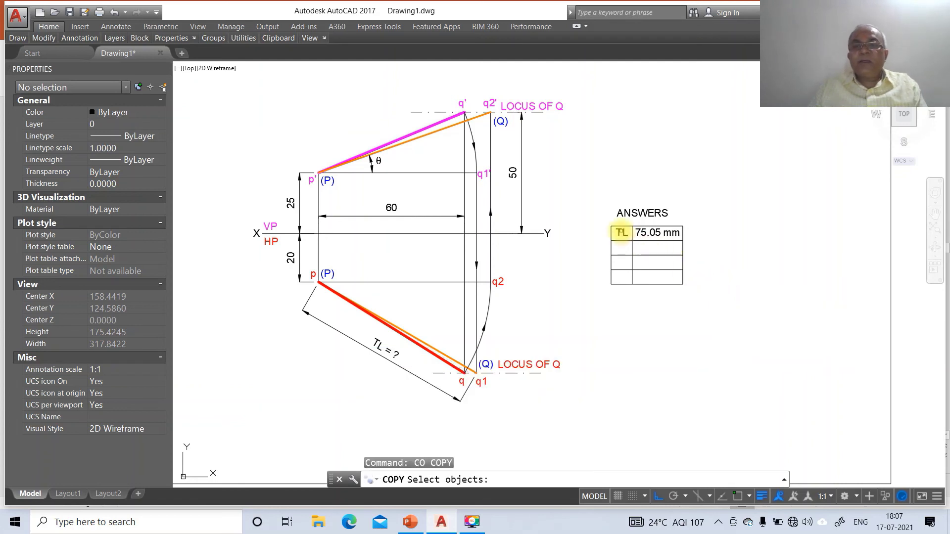
click(621, 232)
click(657, 232)
key(Return)
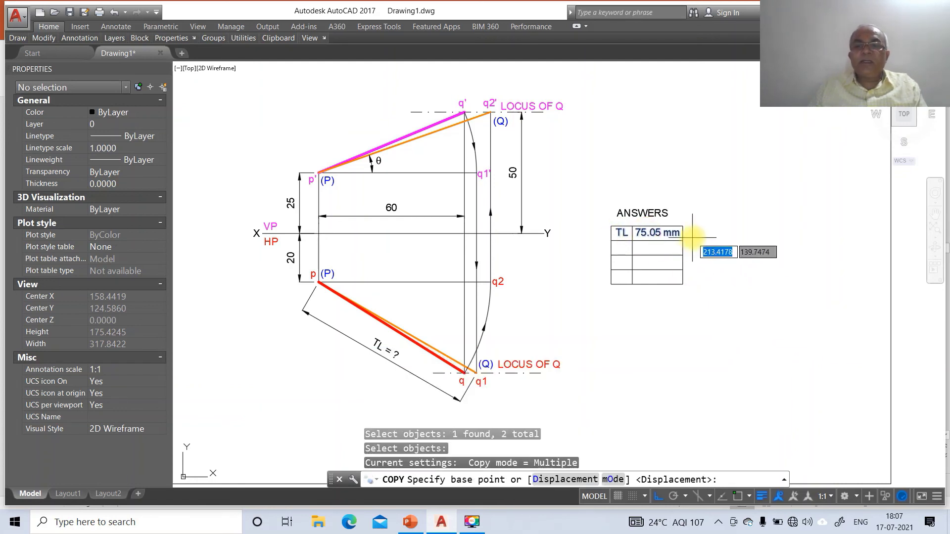
click(693, 238)
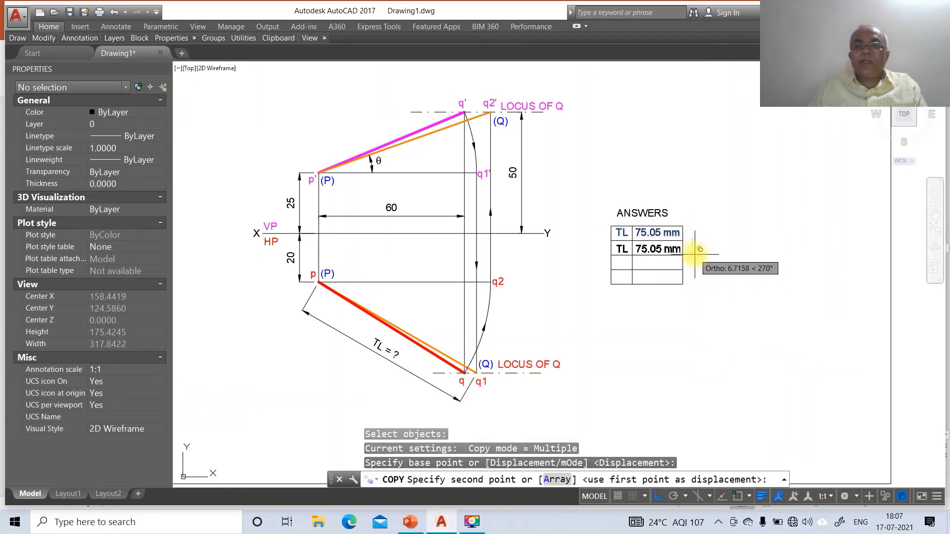
click(699, 249)
click(696, 268)
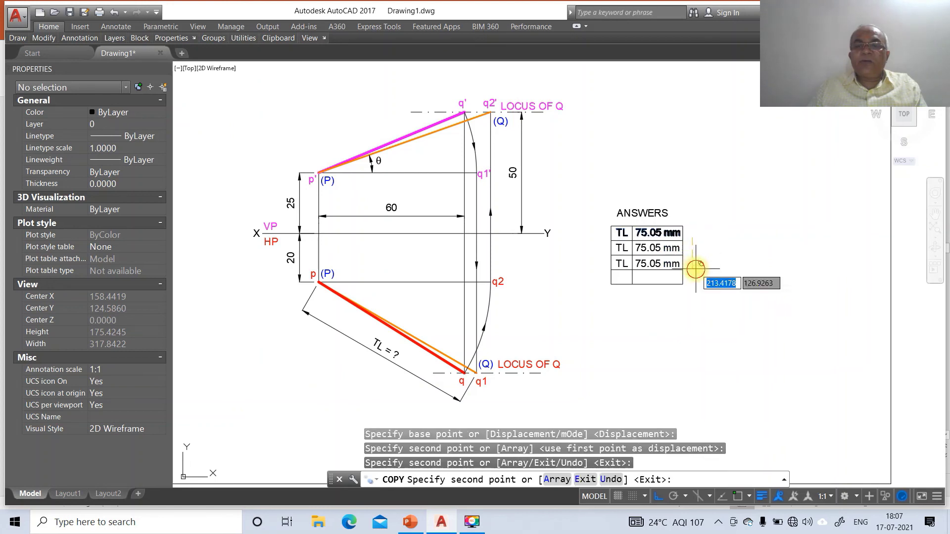
click(697, 282)
key(Return)
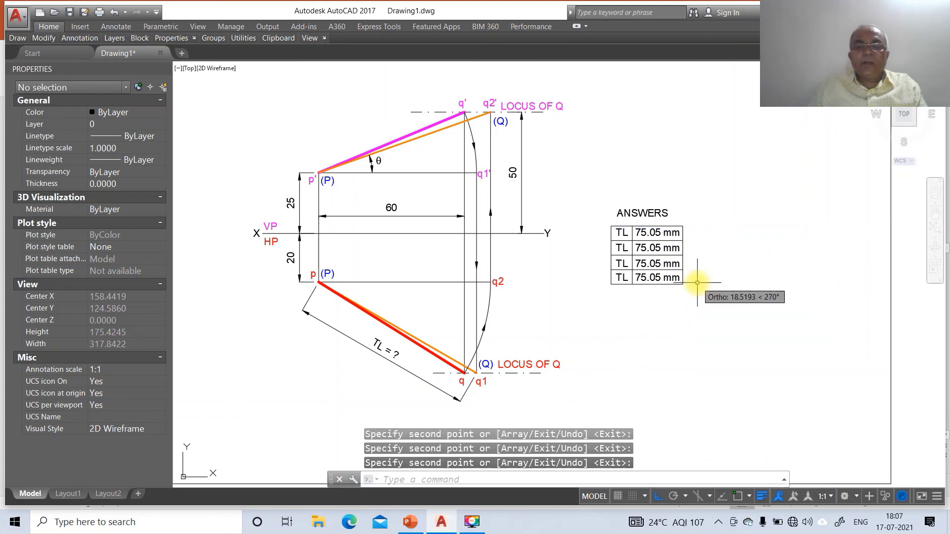
- Erase the TL text in the second row of the ANSWERS table
text(e)
key(Return)
click(628, 247)
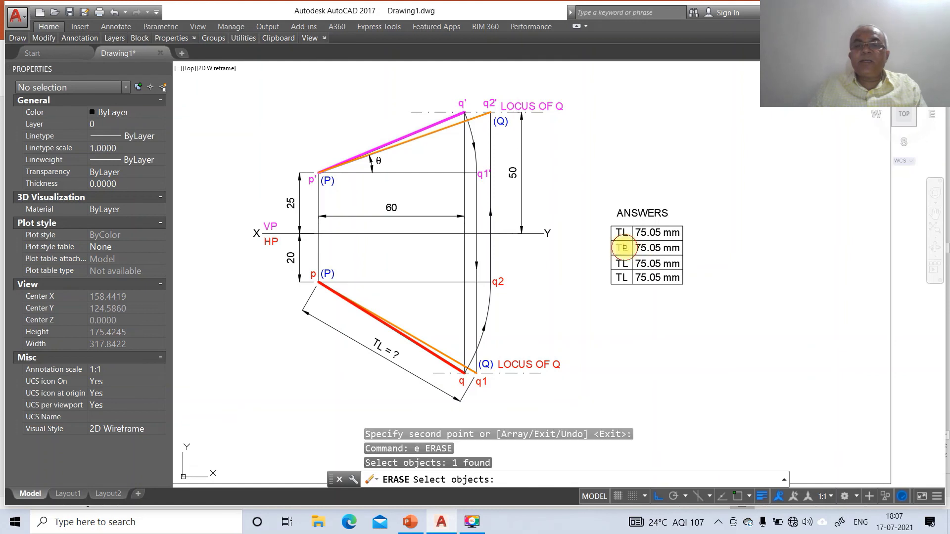
key(Return)
- With Ortho off, copy the θ label from the upper view's angle into the empty label cell of the table's second row
click(657, 496)
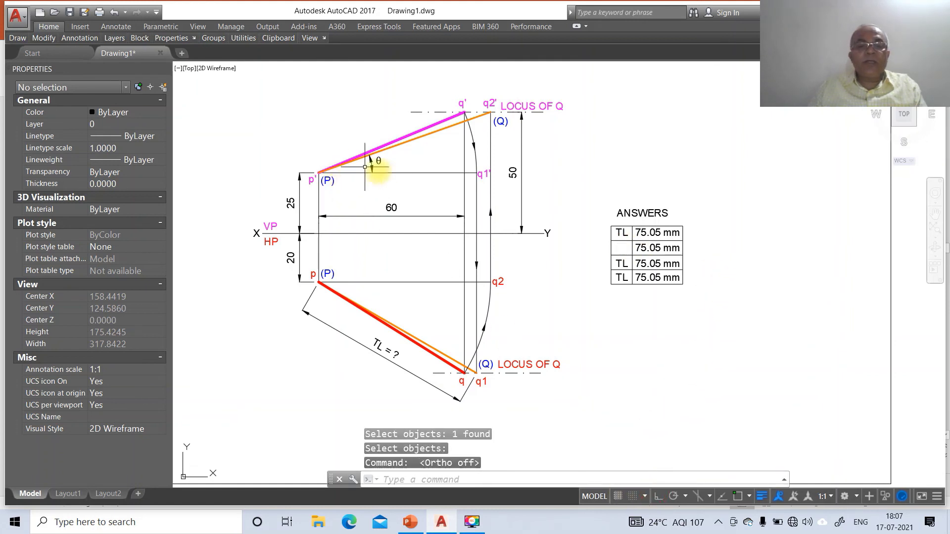
text(co)
key(Return)
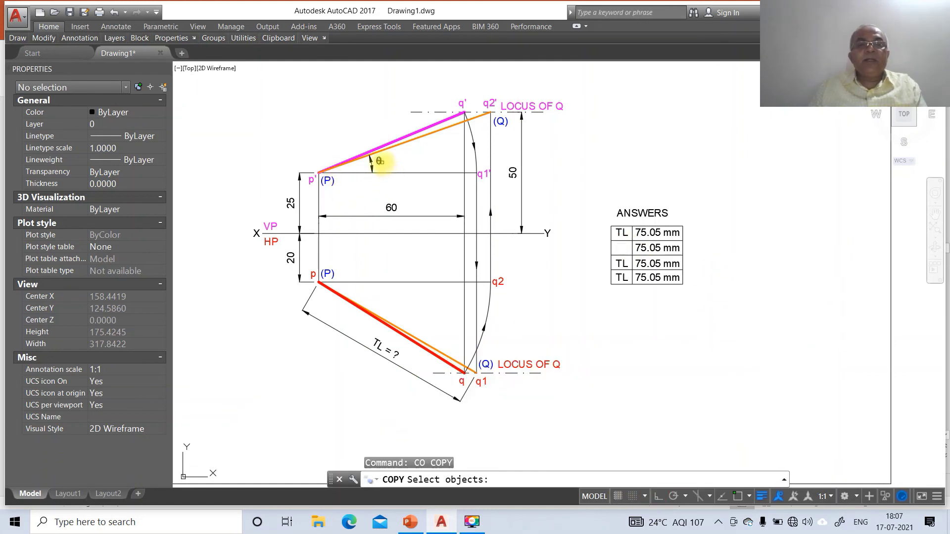
click(379, 161)
key(Return)
click(345, 124)
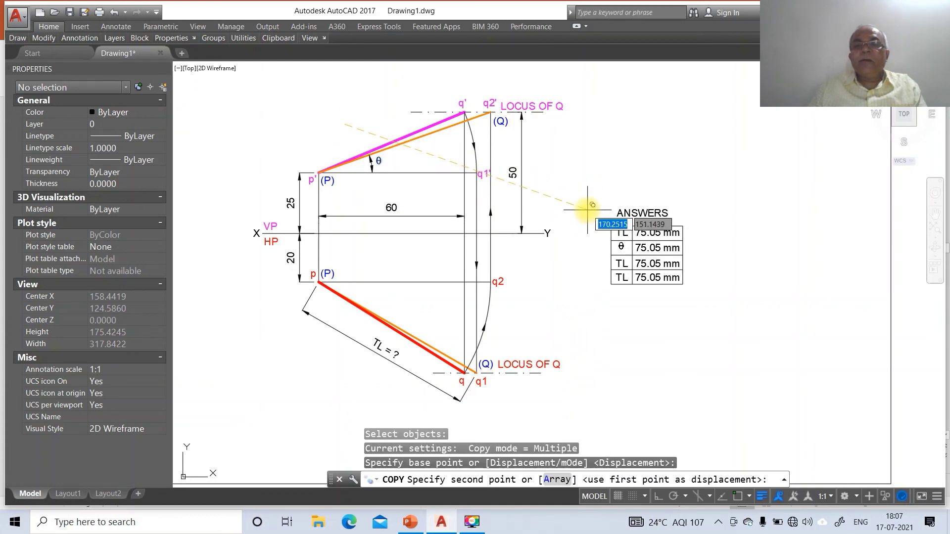
click(587, 209)
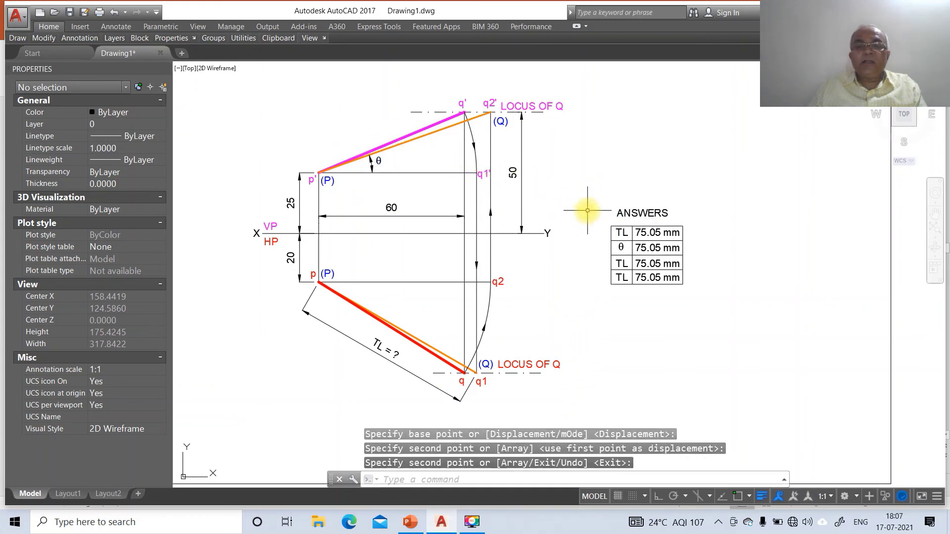
- Check the answers on the PowerPoint slide, and in AutoCAD change the θ row's value to 19.46°
click(410, 522)
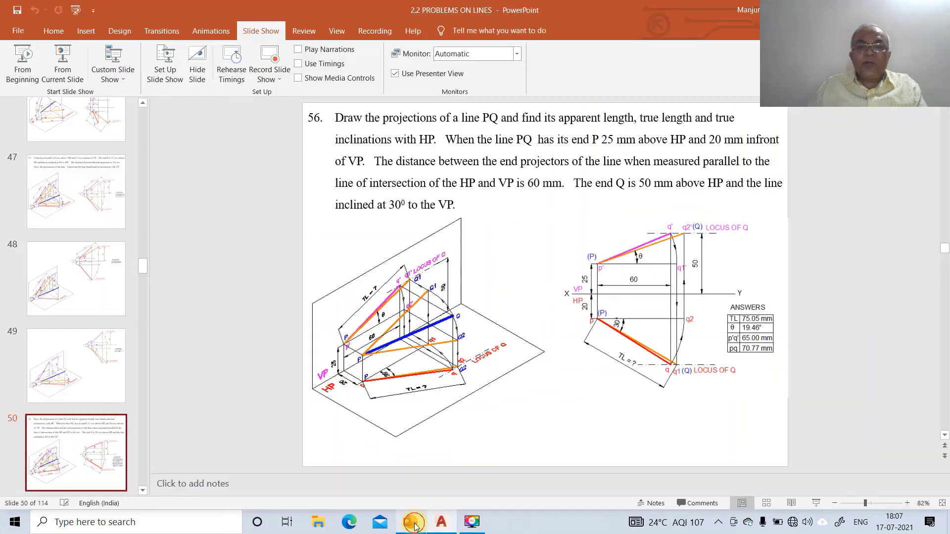
click(441, 529)
text(ddedi)
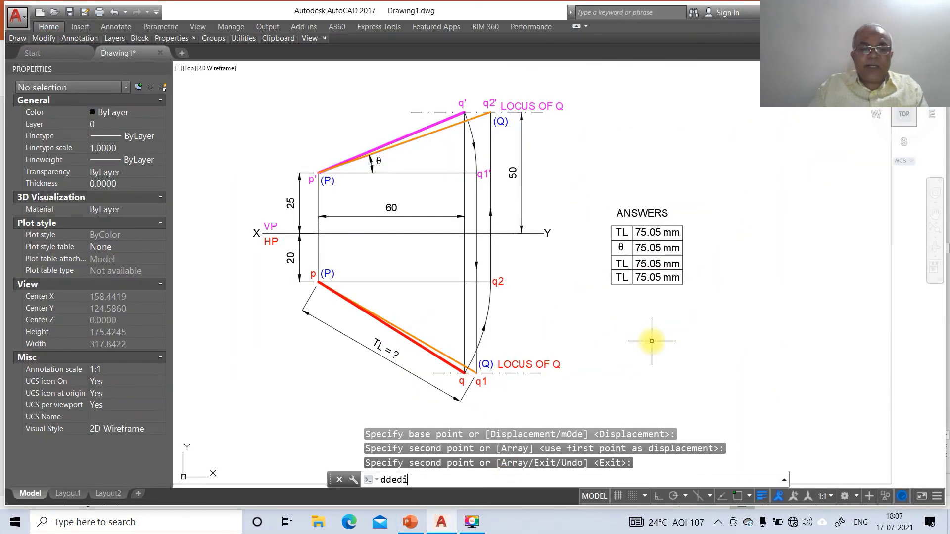
text(t)
key(Return)
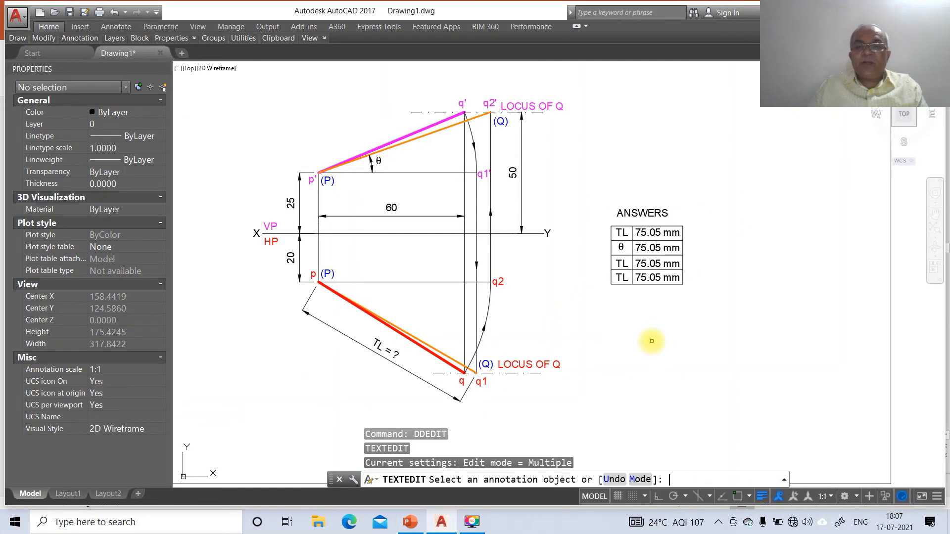
click(656, 251)
text(19)
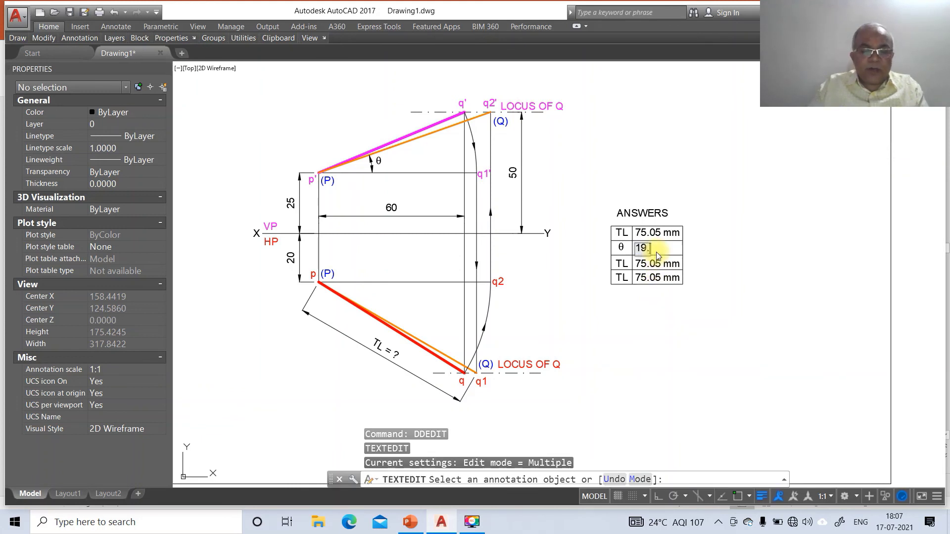
text(.46%%d)
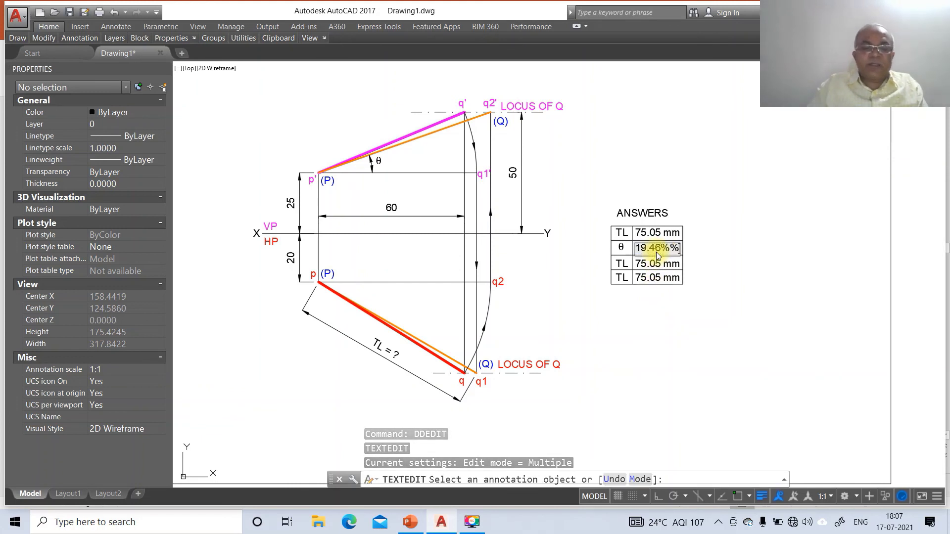
key(Escape)
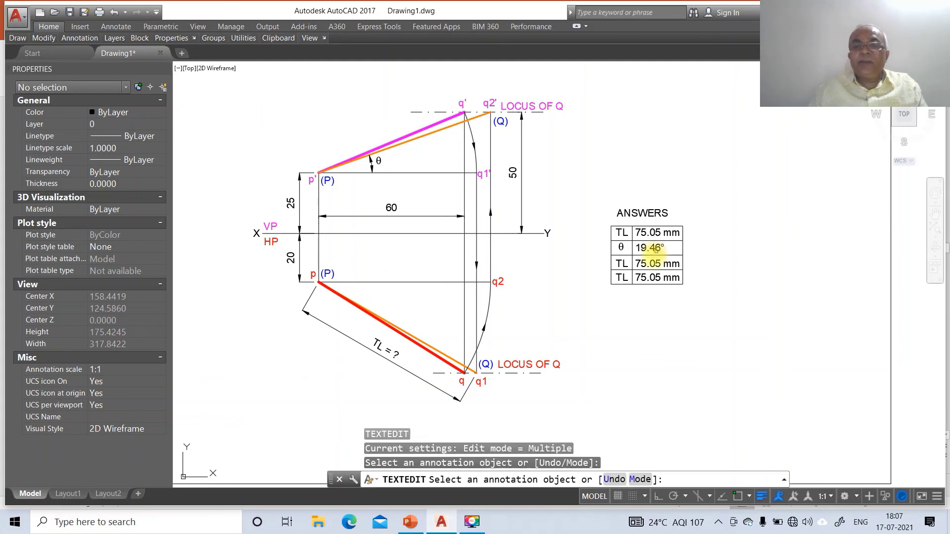
- Check the PowerPoint slide's labels and change the third and fourth row labels in AutoCAD to p'q' and pq
click(621, 265)
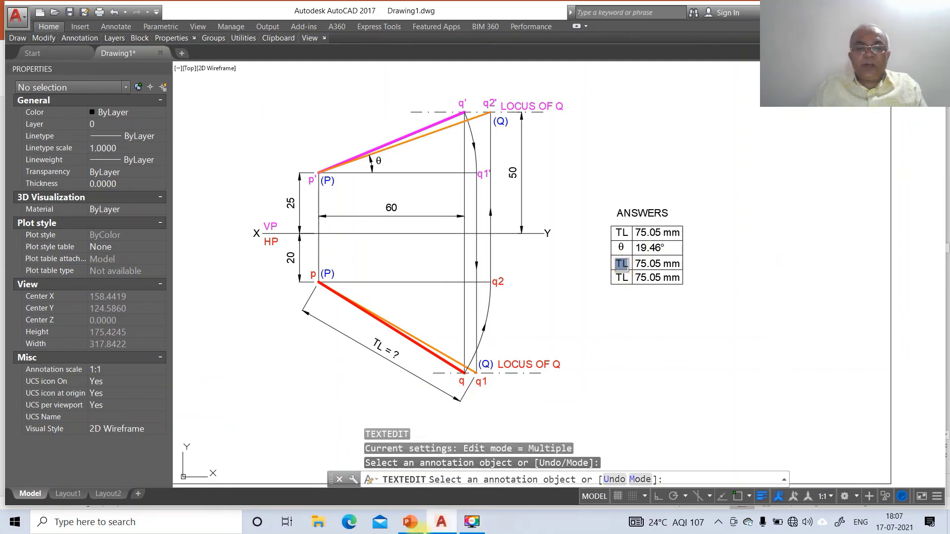
click(410, 522)
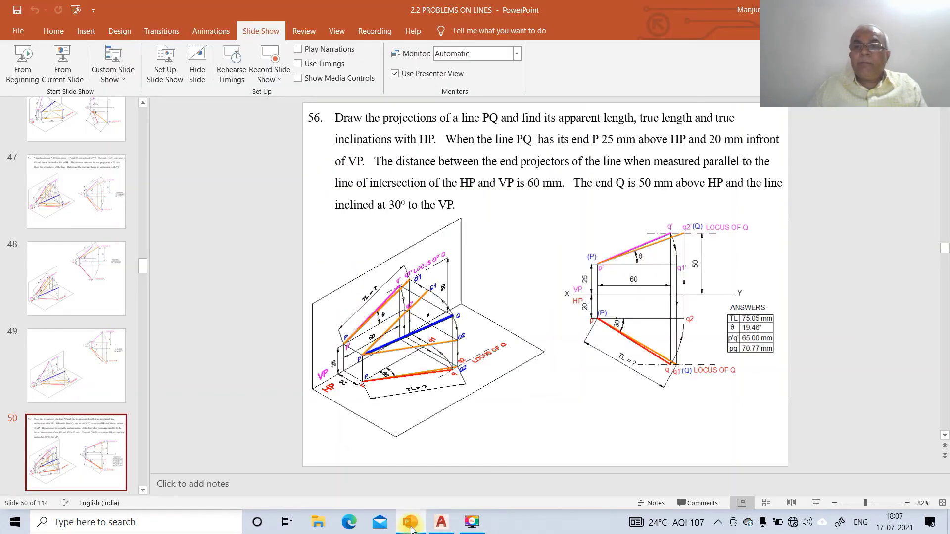
click(438, 523)
text(p'q'4)
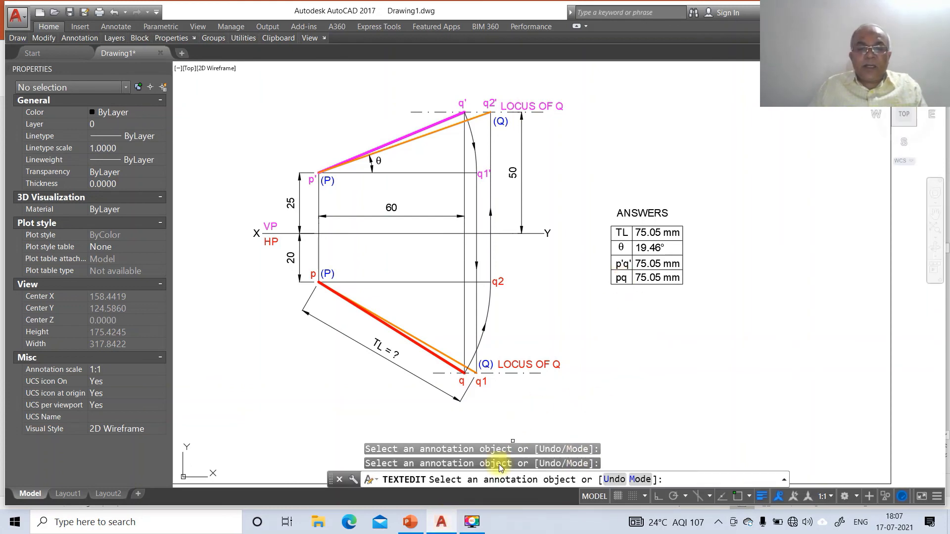
- Check the p'q' answer on the PowerPoint slide and change that row's value in AutoCAD to 65.00 mm
click(410, 522)
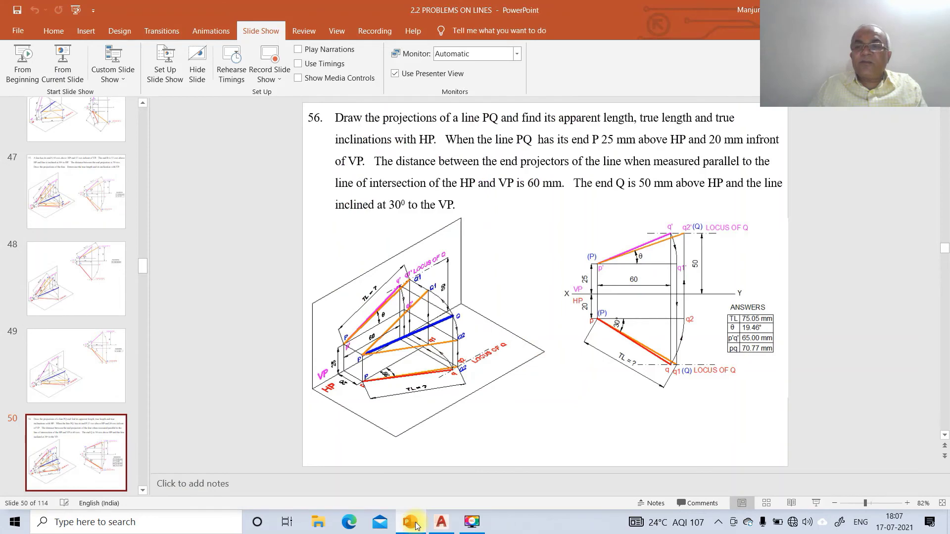
click(441, 521)
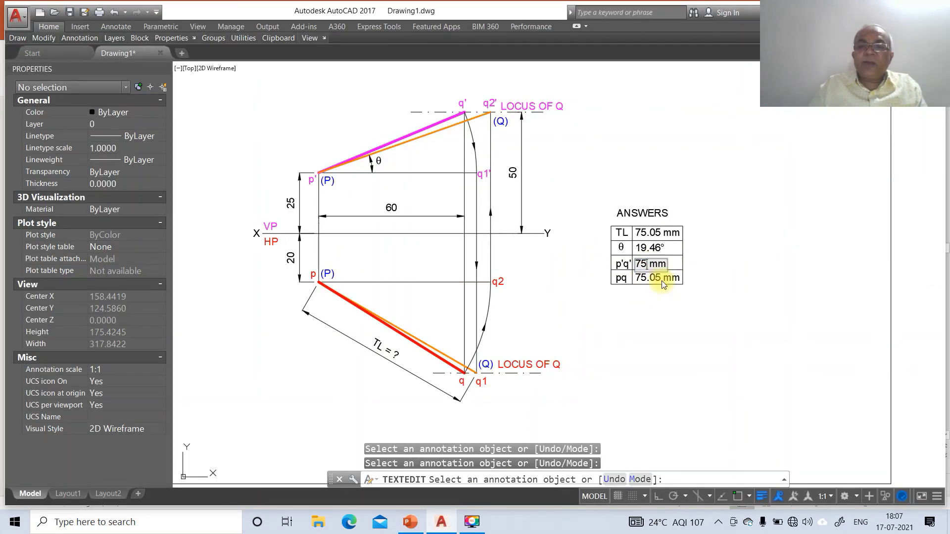
text(6)
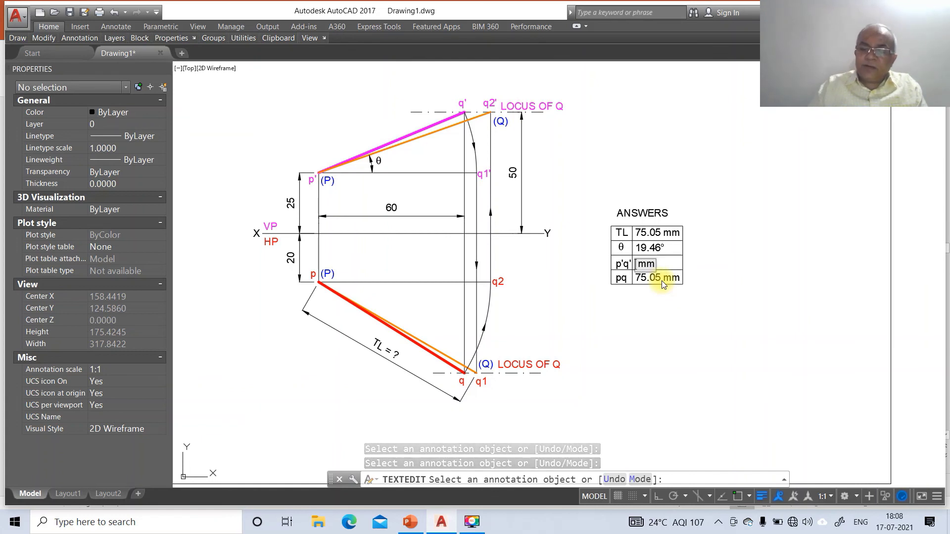
text(5.00)
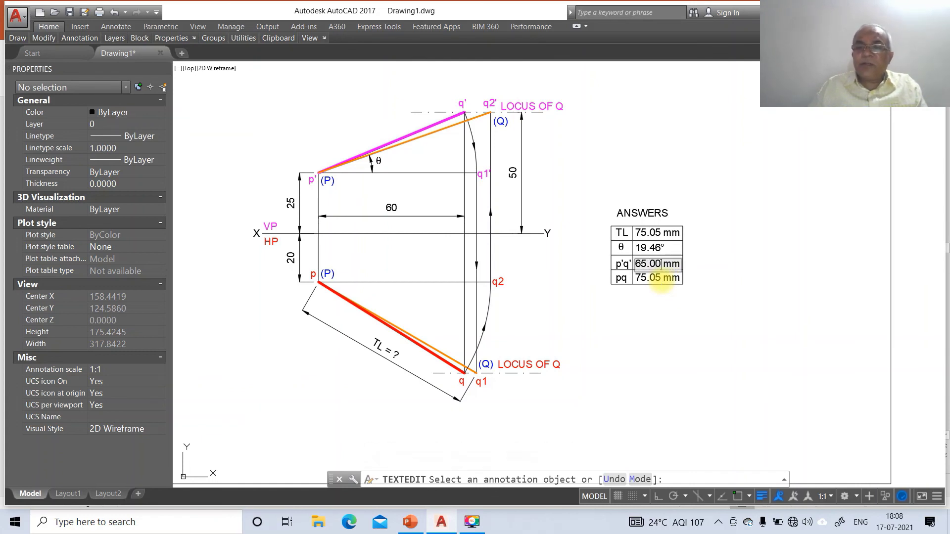
key(ctrl+Return)
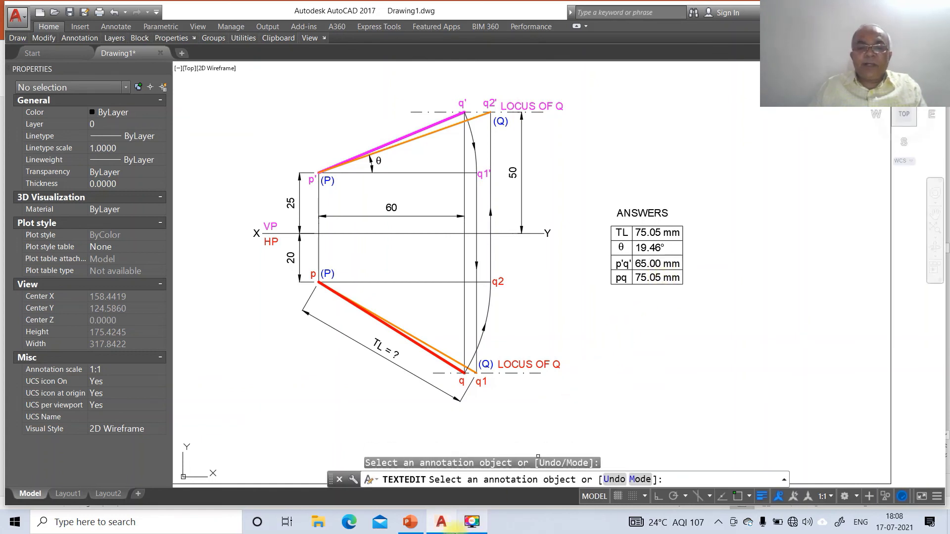
- Set the pq row's value to 70.77 mm in AutoCAD, checking the answers on the PowerPoint slide before and after the edit
click(410, 521)
click(441, 521)
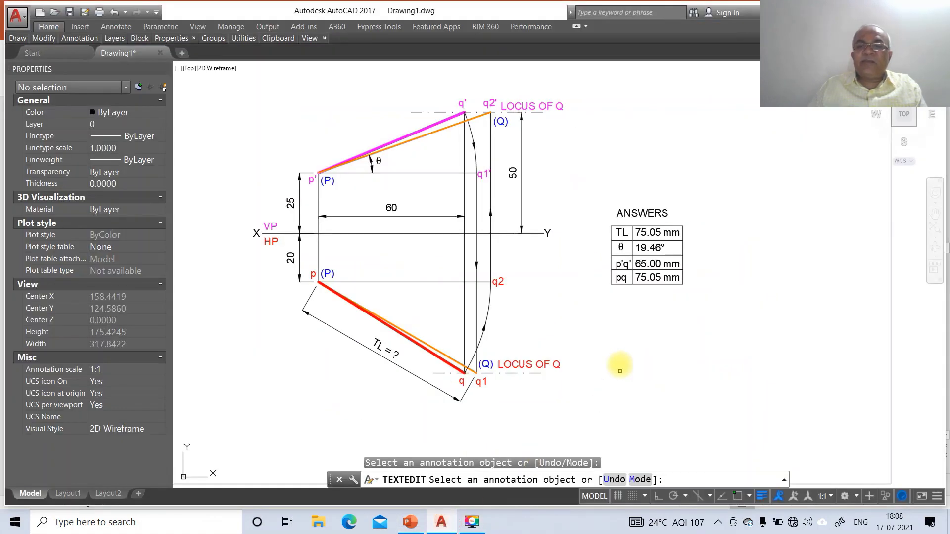
click(655, 279)
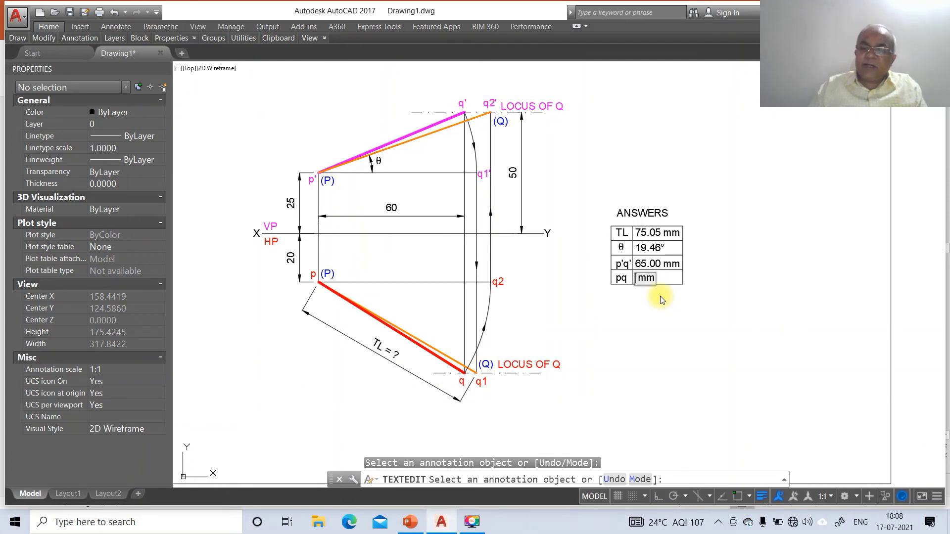
text(70.77)
click(660, 296)
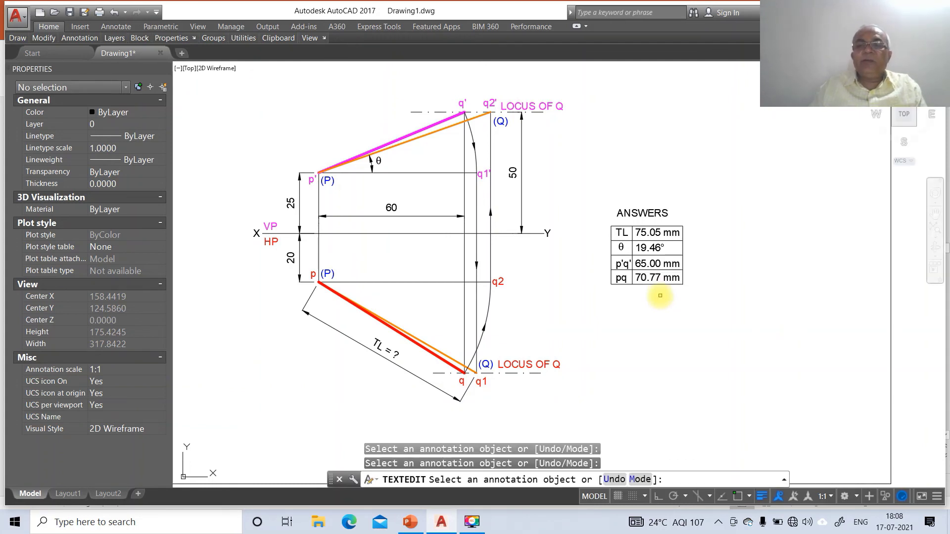
key(Return)
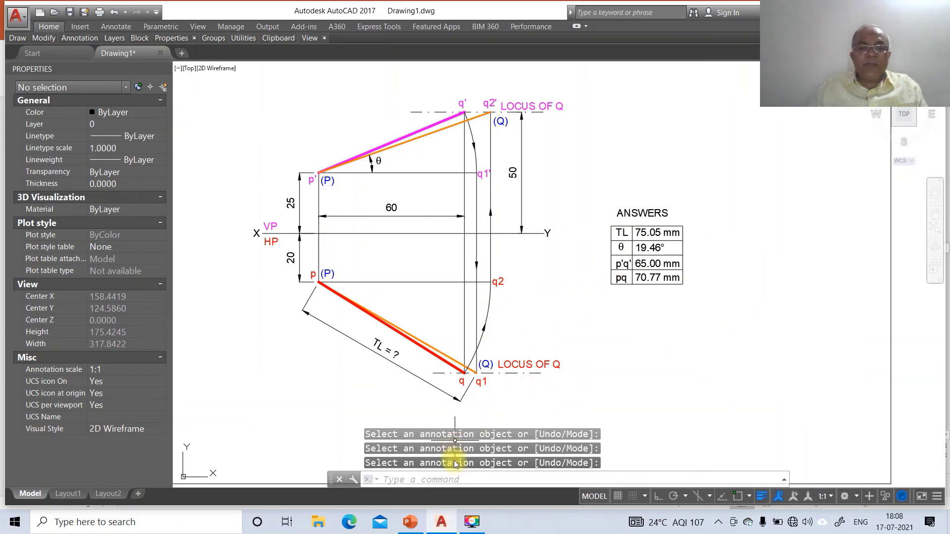
click(410, 522)
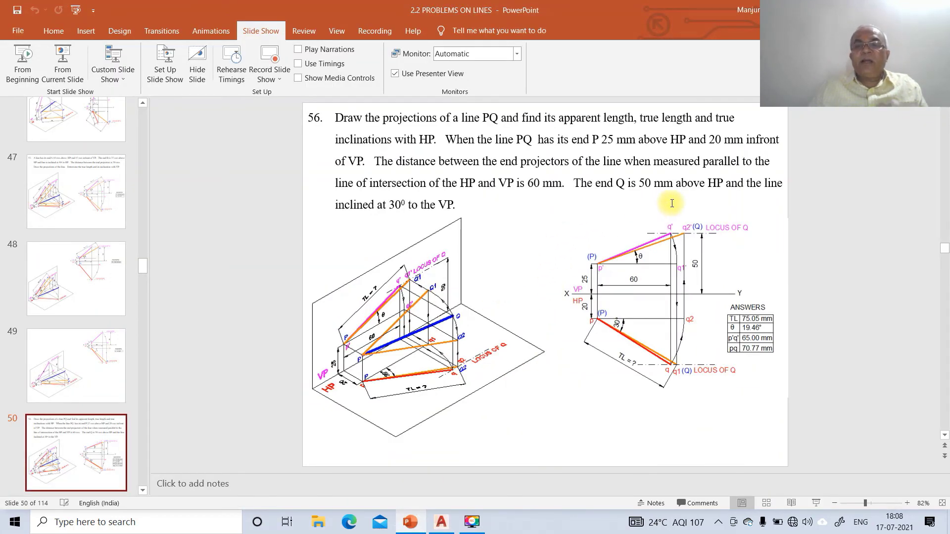
click(441, 522)
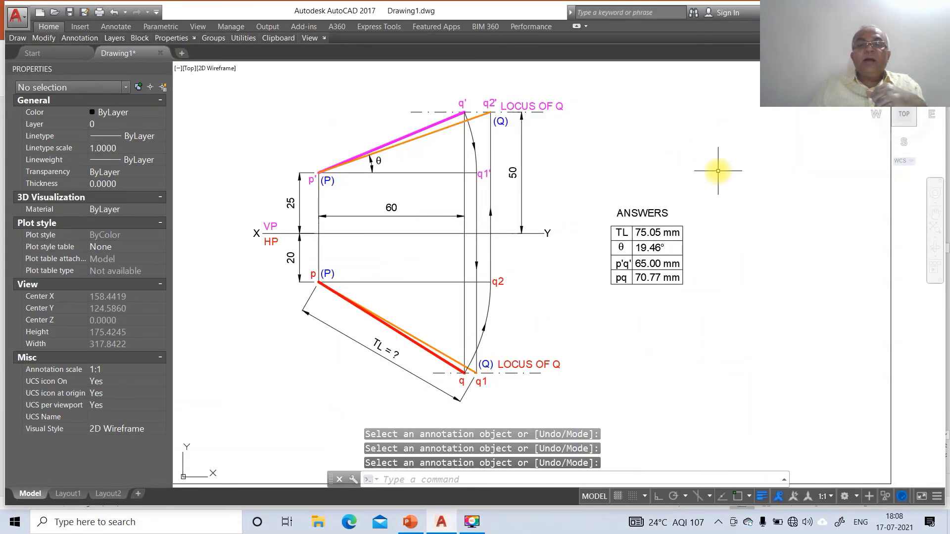